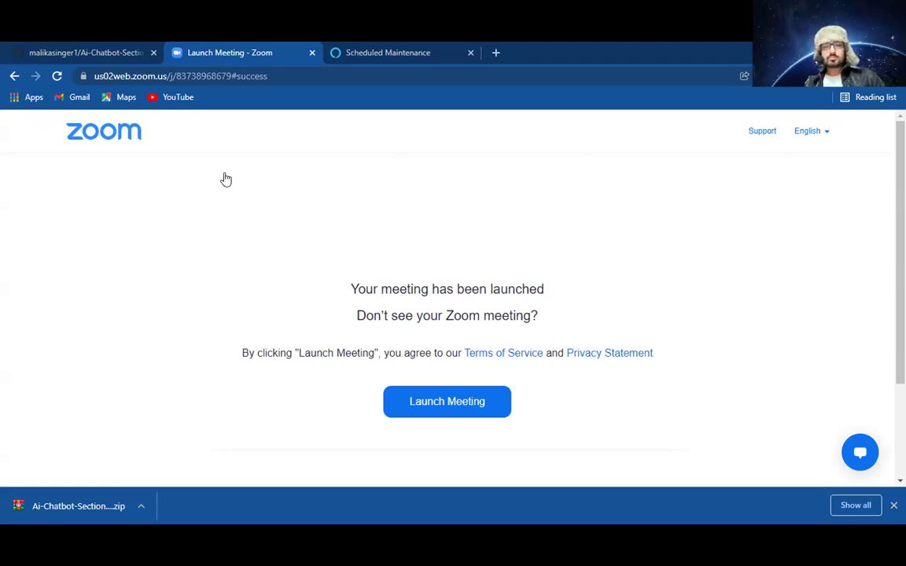
Step: Search Google for 'warp vpn extension' in a new tab and open the FastestVPN Proxy for chrome store page
{"action": "key", "text": "ctrl+shift+Tab"}
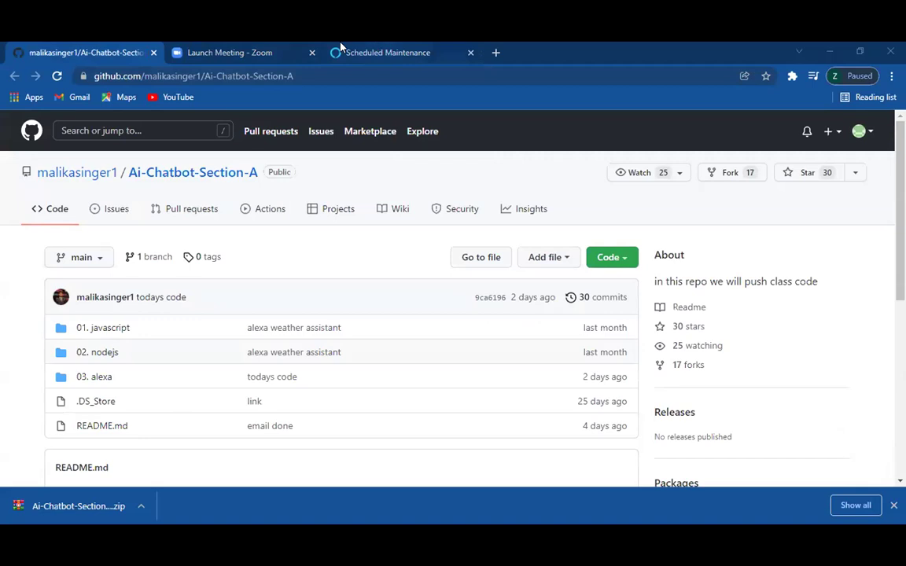
{"action": "key", "text": "ctrl+3"}
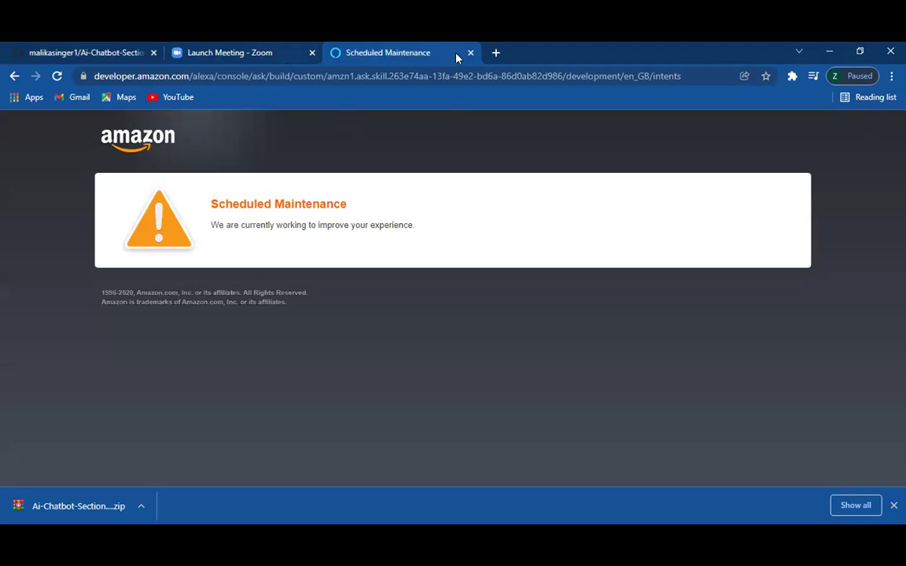
{"action": "key", "text": "ctrl+t"}
{"action": "type", "text": "wa"}
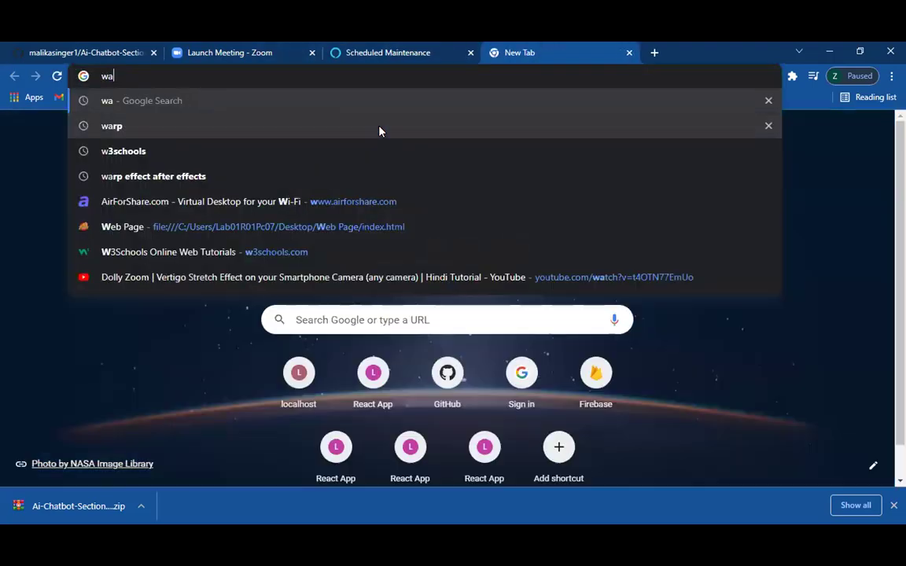
{"action": "type", "text": "rp vpn"}
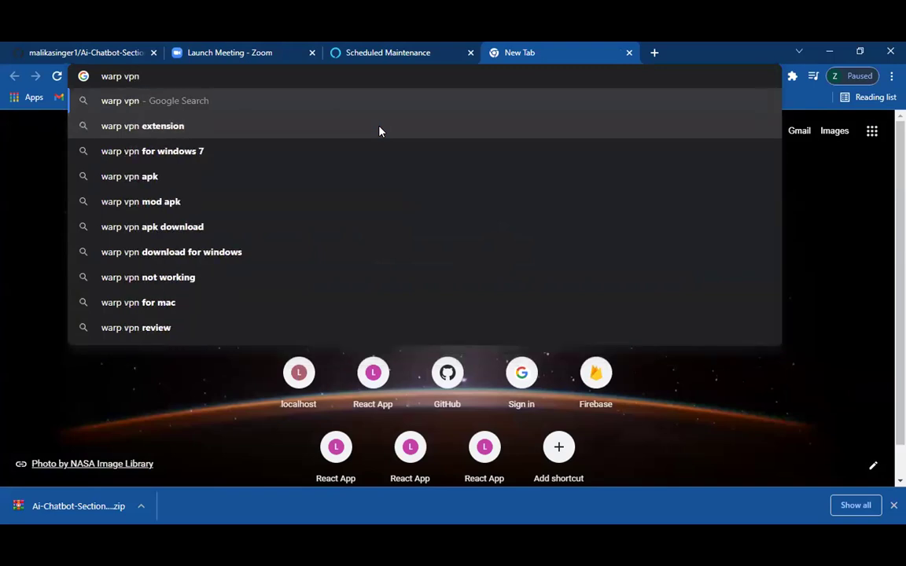
{"action": "key", "text": "Down"}
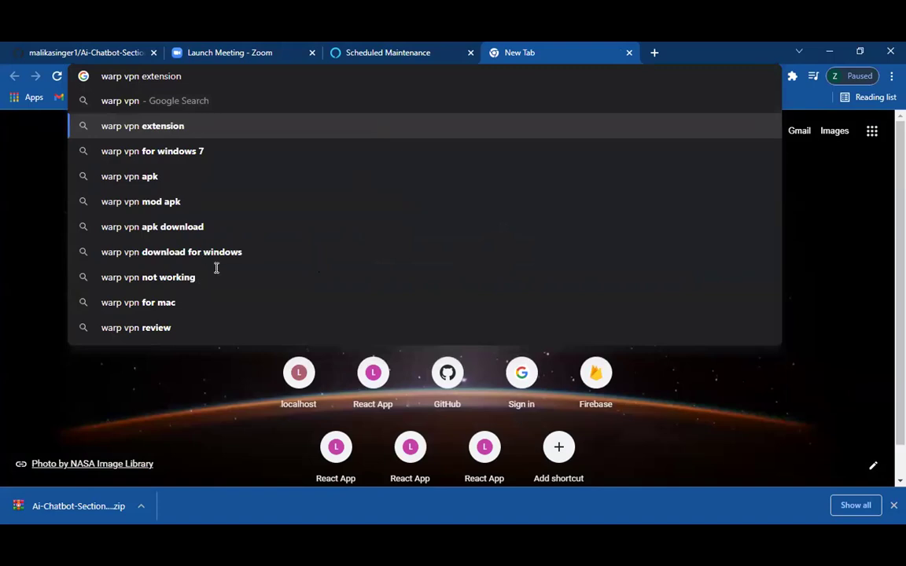
{"action": "key", "text": "Return"}
{"action": "left_click", "coordinate": [168, 260]}
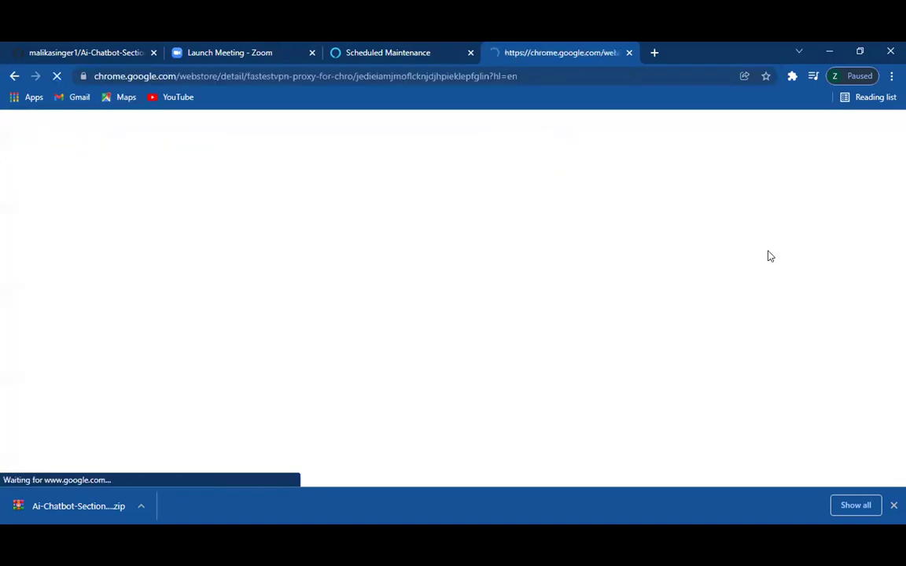
Step: Add FastestVPN Proxy for chrome to Chrome and go back to the warp vpn extension results
{"action": "left_click", "coordinate": [730, 224]}
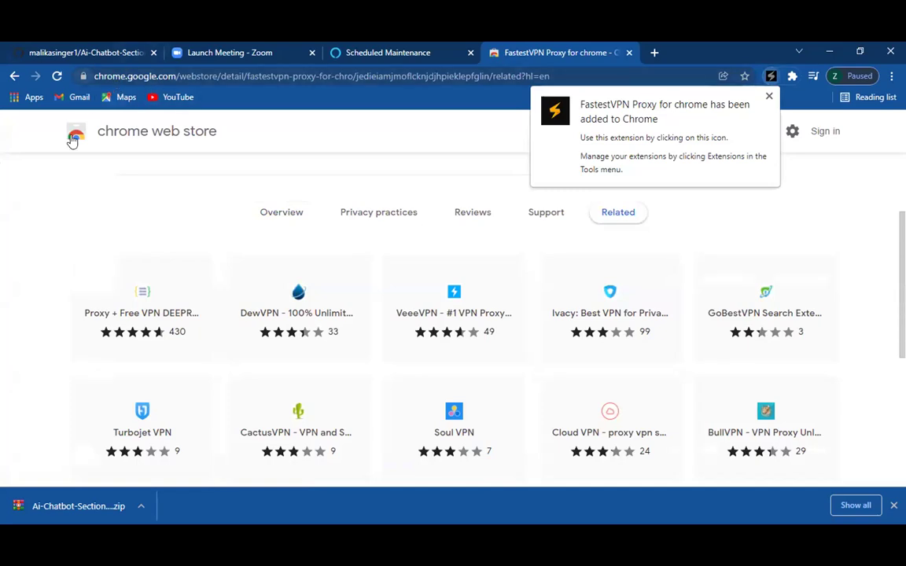
{"action": "left_click", "coordinate": [155, 232]}
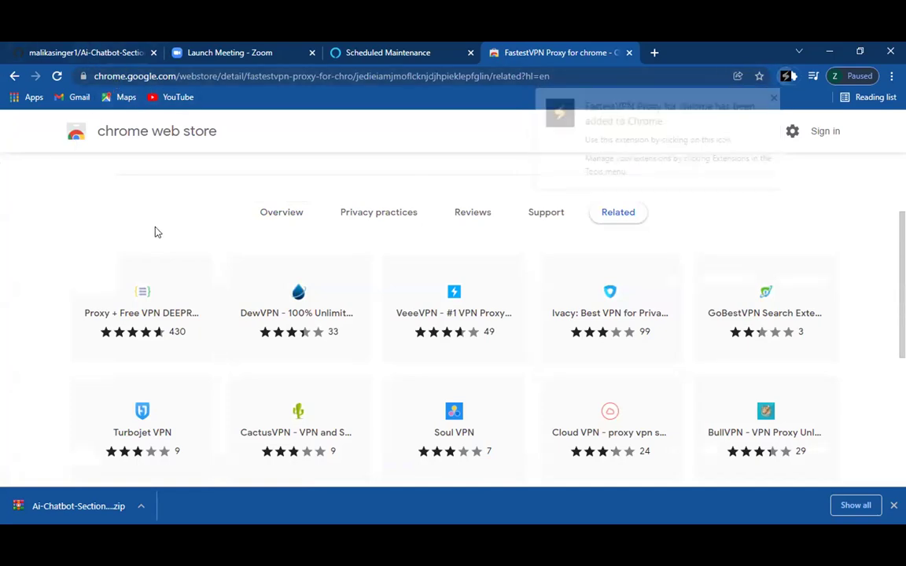
{"action": "left_click", "coordinate": [14, 75]}
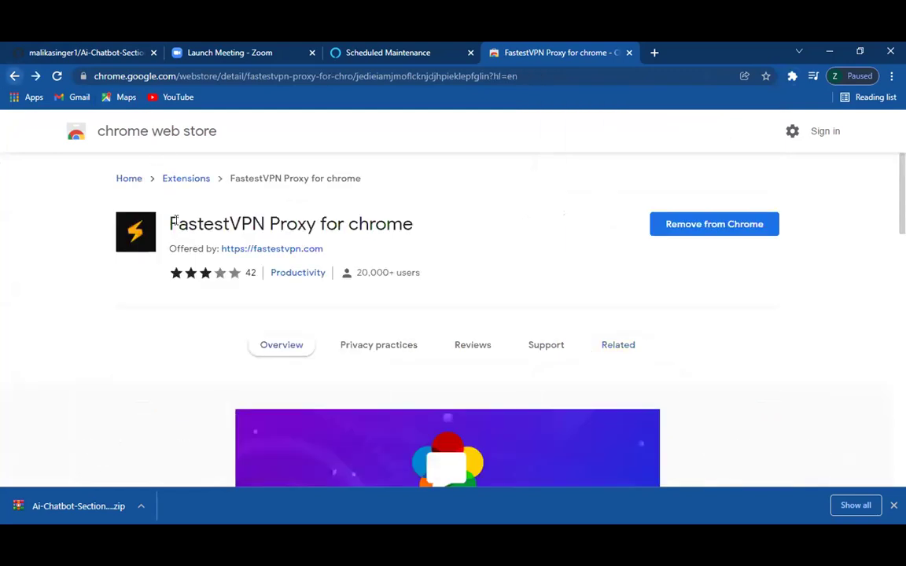
{"action": "left_click", "coordinate": [14, 75]}
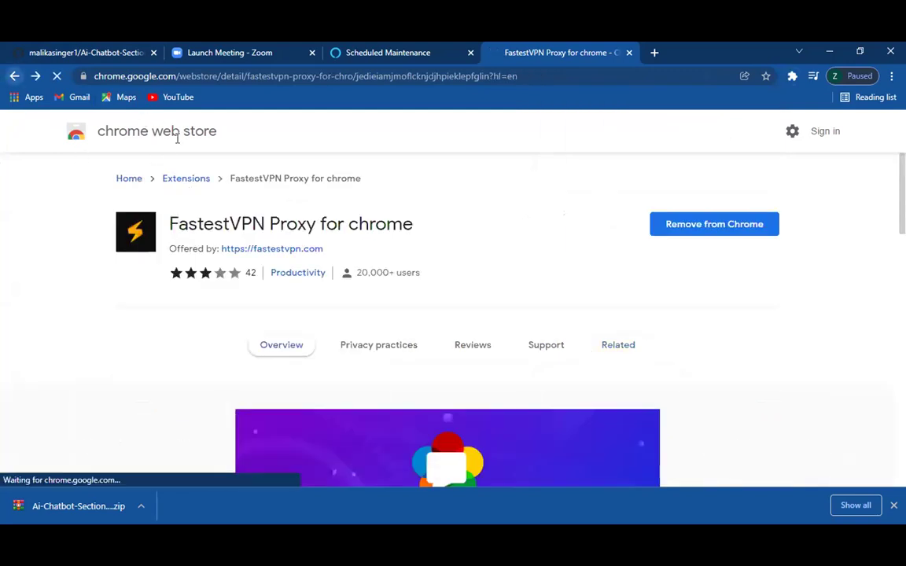
{"action": "triple_click", "coordinate": [108, 152]}
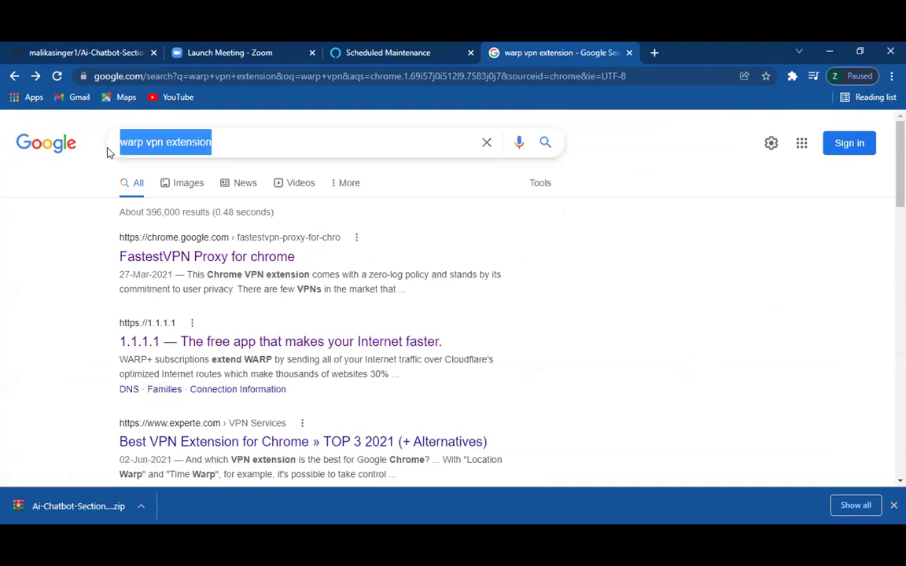
Step: Open the Cloudflare 1.1.1.1 site and download the WARP .msi installer for Windows
{"action": "left_click", "coordinate": [793, 76]}
{"action": "scroll", "coordinate": [233, 356], "scroll_direction": "down", "scroll_amount": 1}
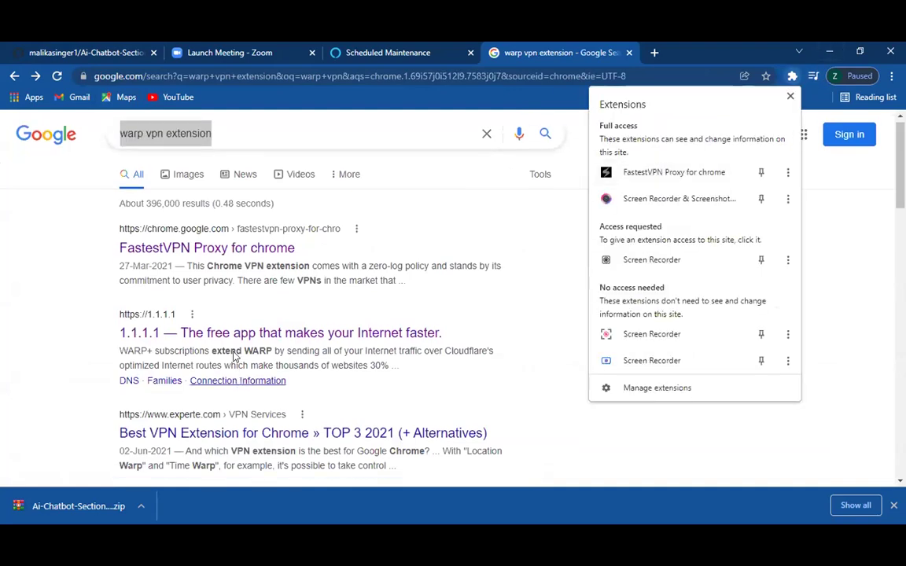
{"action": "scroll", "coordinate": [234, 356], "scroll_direction": "down", "scroll_amount": 1}
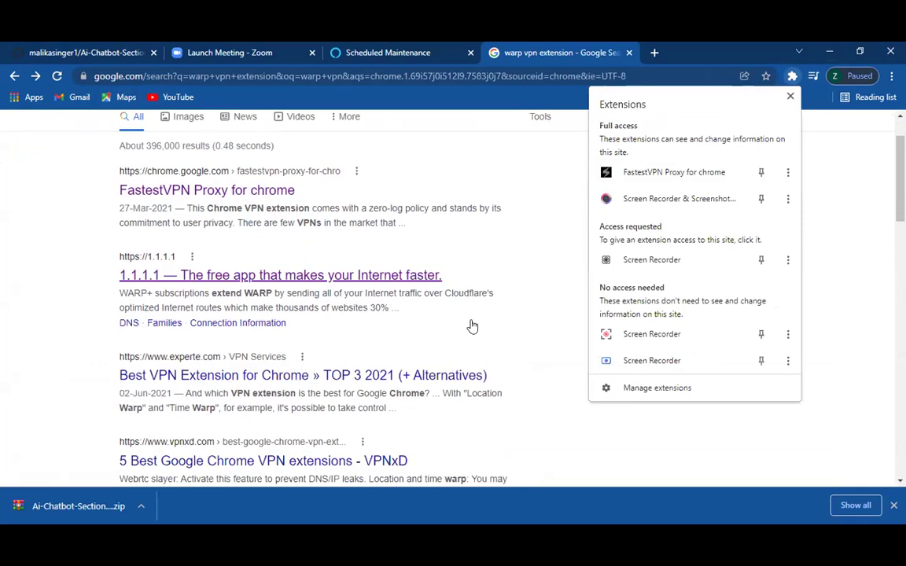
{"action": "scroll", "coordinate": [503, 351], "scroll_direction": "down", "scroll_amount": 2}
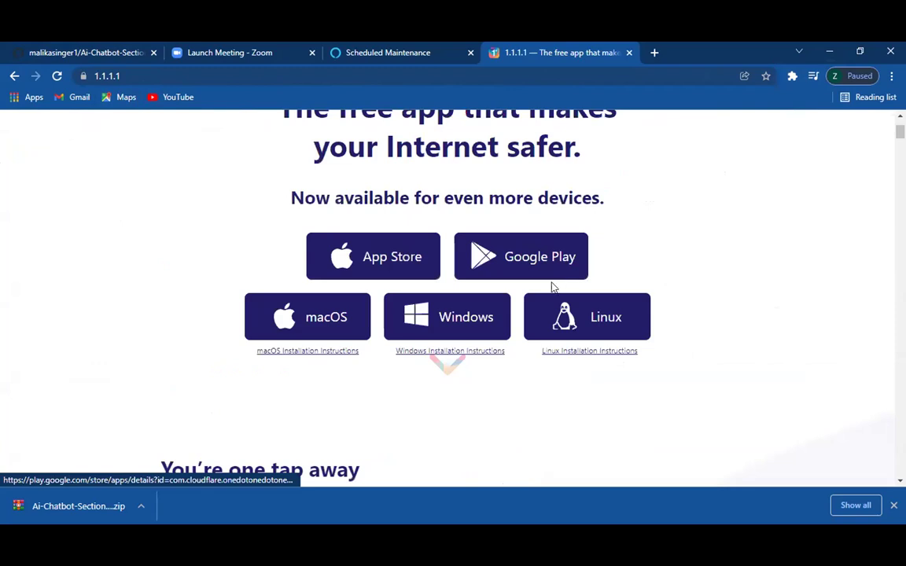
{"action": "left_click", "coordinate": [439, 317]}
{"action": "scroll", "coordinate": [439, 317], "scroll_direction": "down", "scroll_amount": 2}
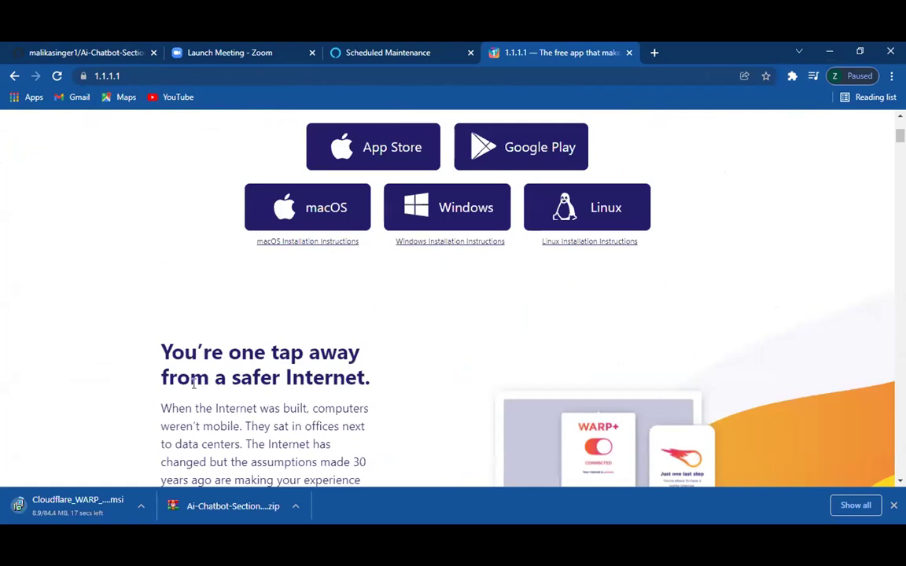
{"action": "scroll", "coordinate": [87, 429], "scroll_direction": "down", "scroll_amount": 1}
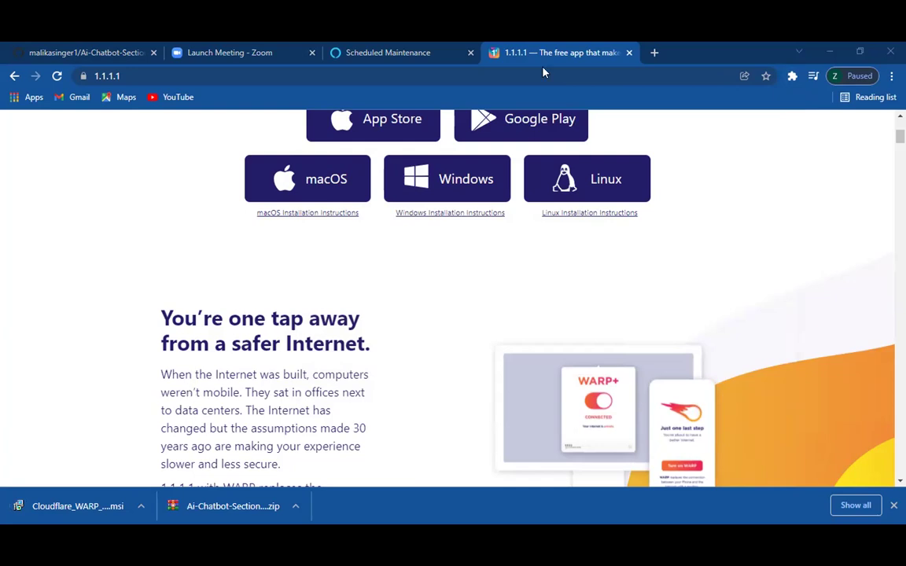
Step: Enter the account e-mail and password in the FastestVPN extension popup and submit the login
{"action": "left_click", "coordinate": [796, 76]}
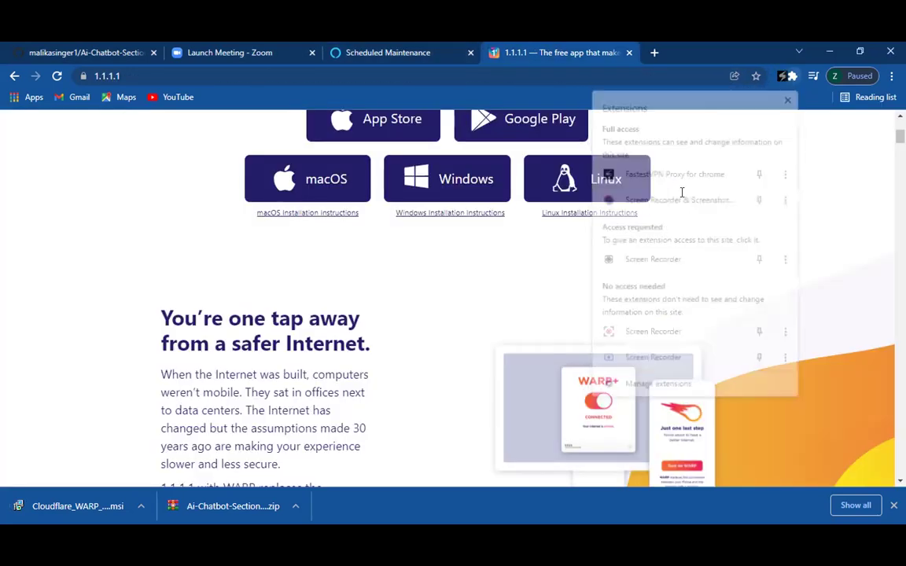
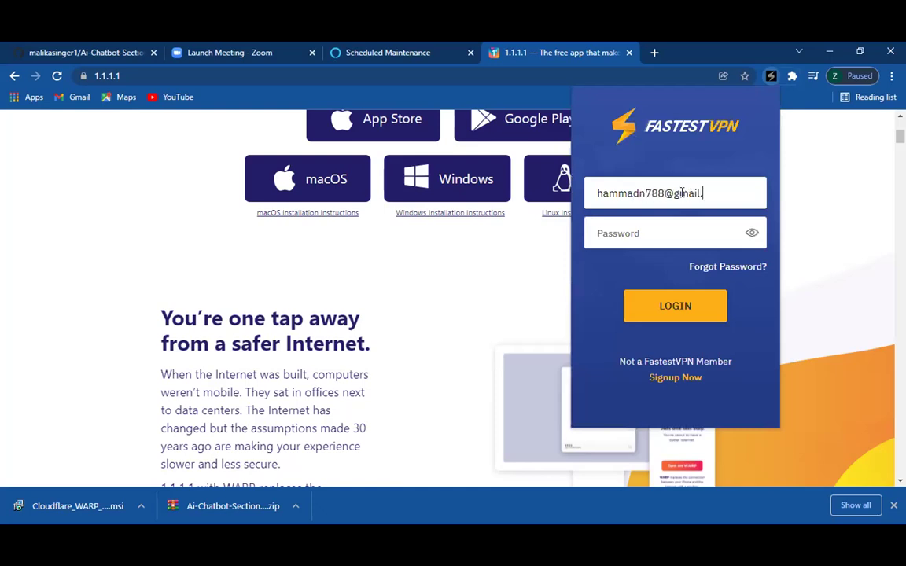
{"action": "left_click", "coordinate": [708, 223]}
{"action": "type", "text": "••••••"}
{"action": "left_click", "coordinate": [704, 313]}
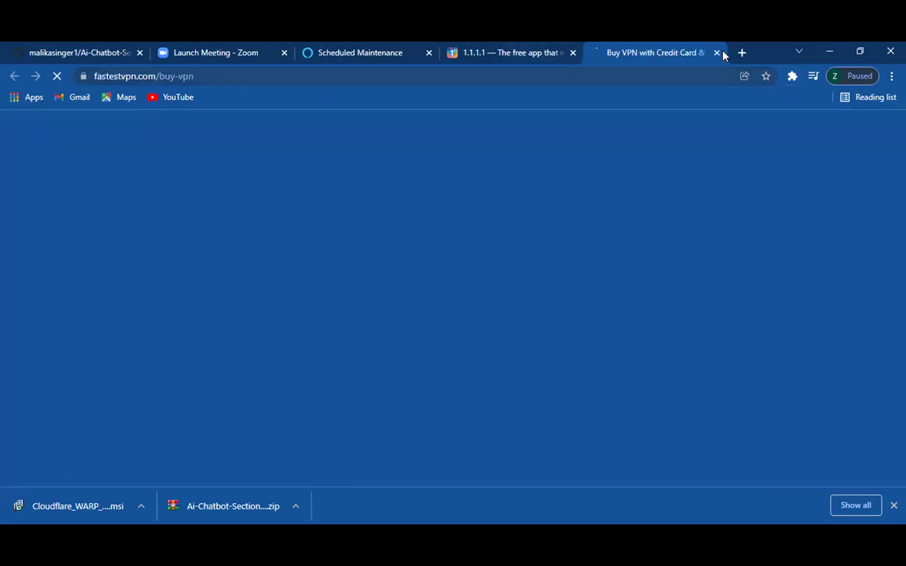
Step: Close the Buy VPN tab and search Google for 'vpn extension' instead
{"action": "key", "text": "ctrl+w"}
{"action": "key", "text": "ctrl+shift+Tab"}
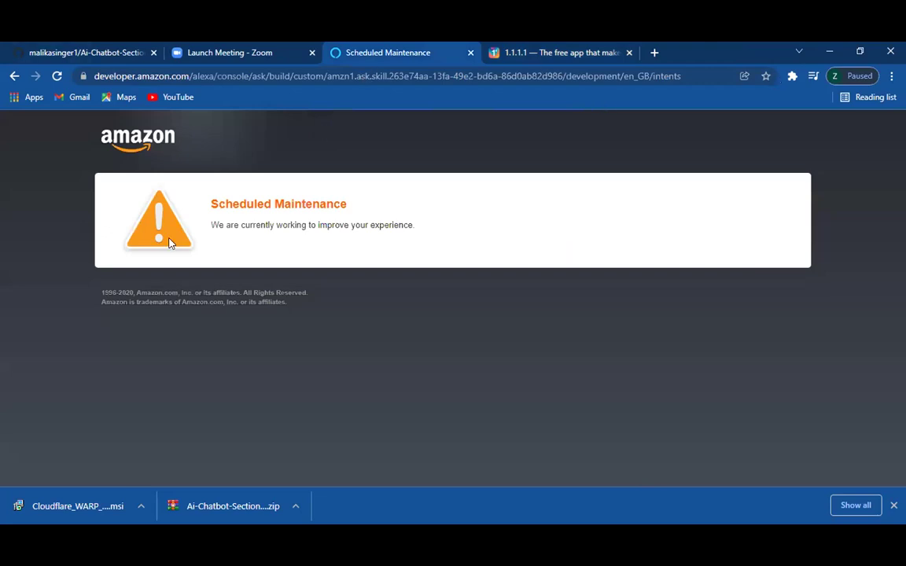
{"action": "key", "text": "ctrl+Tab"}
{"action": "left_click", "coordinate": [15, 74]}
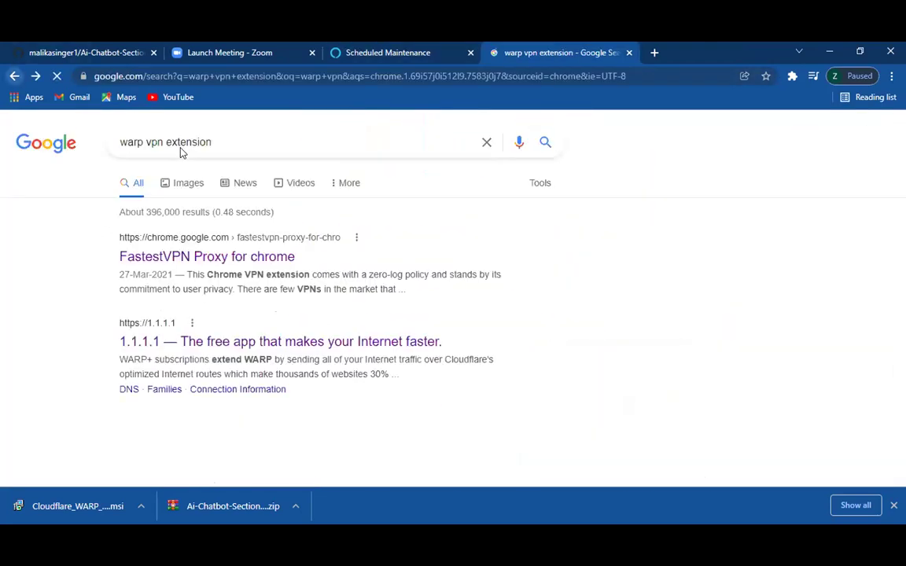
{"action": "left_click", "coordinate": [181, 151]}
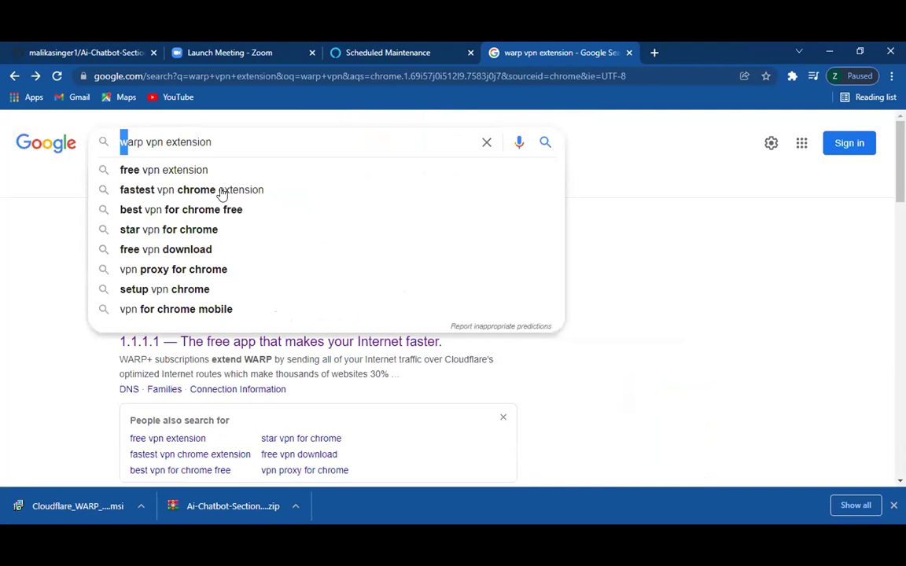
{"action": "key", "text": "Delete"}
{"action": "key", "text": "Delete"}
{"action": "key", "text": "Delete"}
{"action": "key", "text": "Delete"}
{"action": "key", "text": "Delete"}
{"action": "key", "text": "Return"}
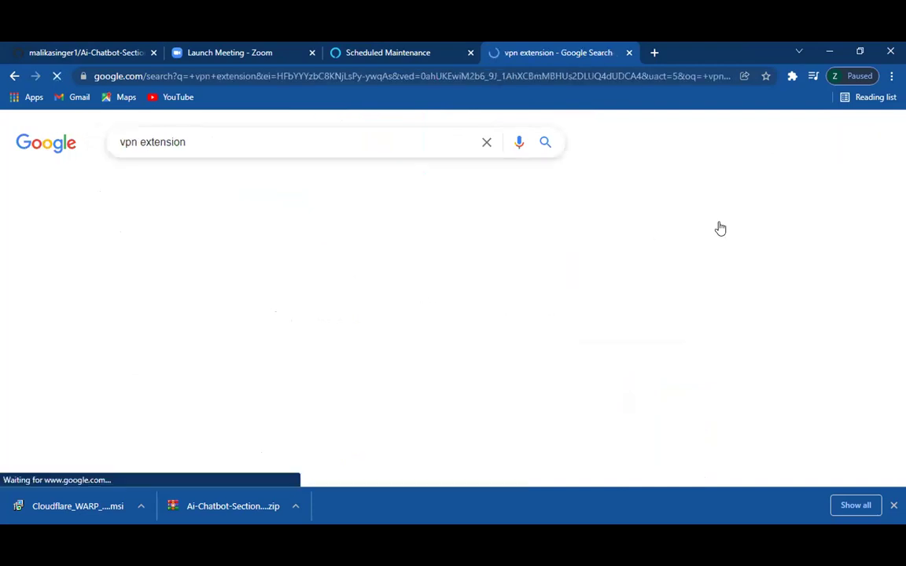
Step: Add ZenMate Free VPN–Best VPN for Chrome to Chrome from its Web Store page
{"action": "left_click", "coordinate": [677, 255]}
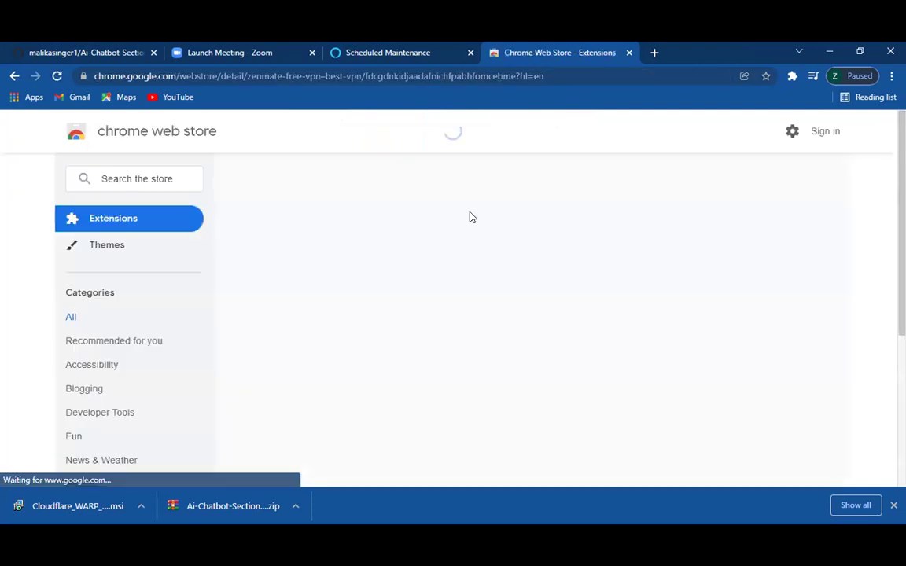
{"action": "left_click", "coordinate": [730, 224]}
{"action": "key", "text": "Escape"}
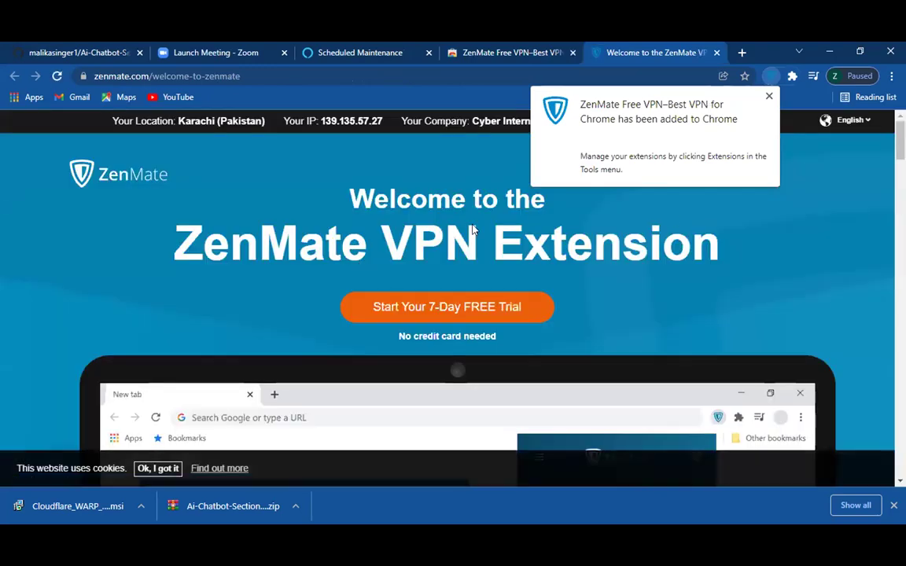
Step: Enter the account e-mail in the ZenMate sign-up form, correcting a mistaken address
{"action": "scroll", "coordinate": [473, 229], "scroll_direction": "down", "scroll_amount": 3}
{"action": "scroll", "coordinate": [470, 177], "scroll_direction": "up", "scroll_amount": 2}
{"action": "scroll", "coordinate": [415, 294], "scroll_direction": "down", "scroll_amount": 10}
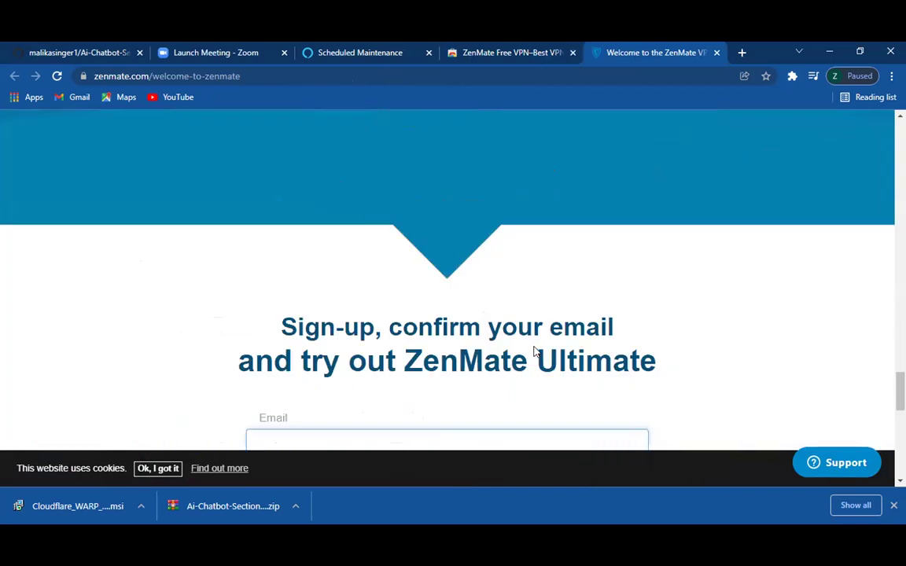
{"action": "scroll", "coordinate": [405, 326], "scroll_direction": "down", "scroll_amount": 1}
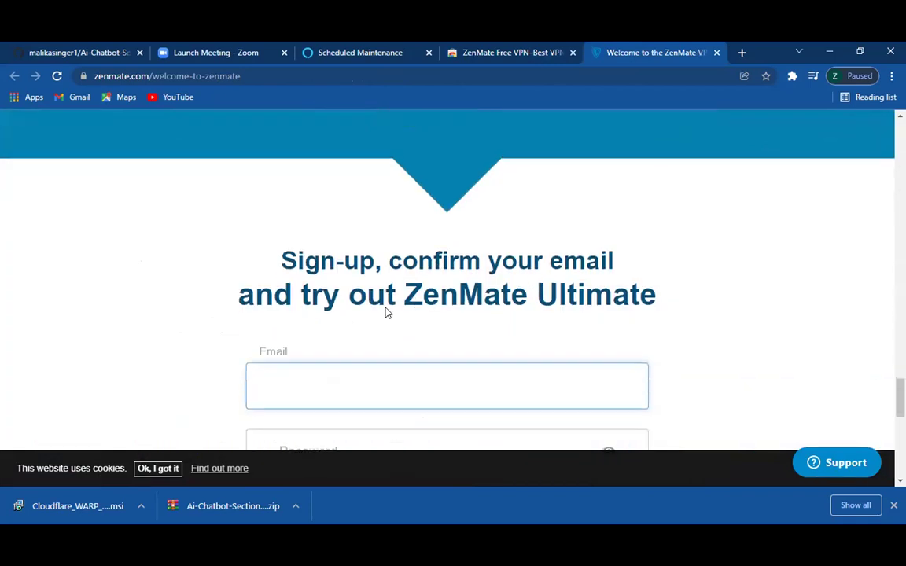
{"action": "scroll", "coordinate": [385, 313], "scroll_direction": "down", "scroll_amount": 2}
{"action": "type", "text": "hammad"}
{"action": "key", "text": "BackSpace"}
{"action": "key", "text": "BackSpace"}
{"action": "key", "text": "BackSpace"}
{"action": "key", "text": "BackSpace"}
{"action": "key", "text": "BackSpace"}
{"action": "key", "text": "BackSpace"}
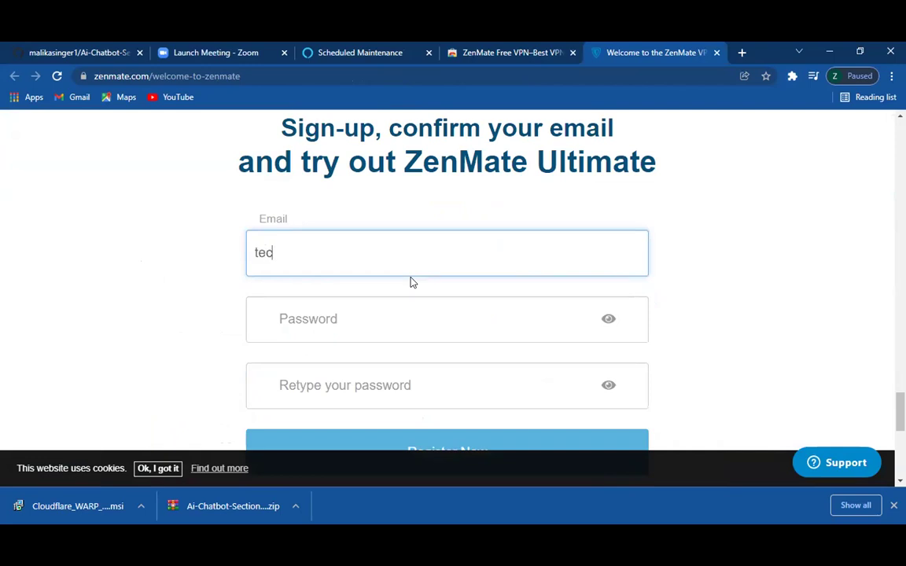
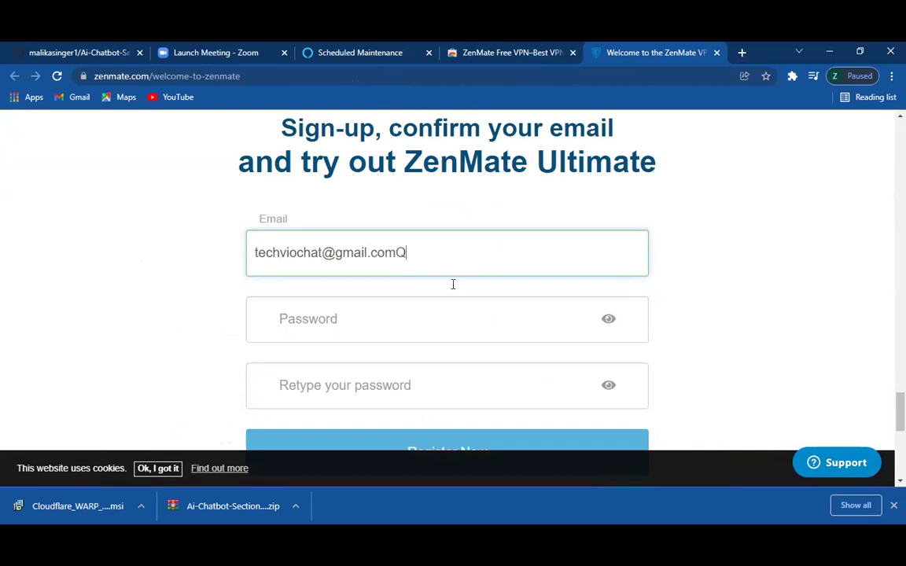
{"action": "key", "text": "ctrl+a"}
{"action": "key", "text": "BackSpace"}
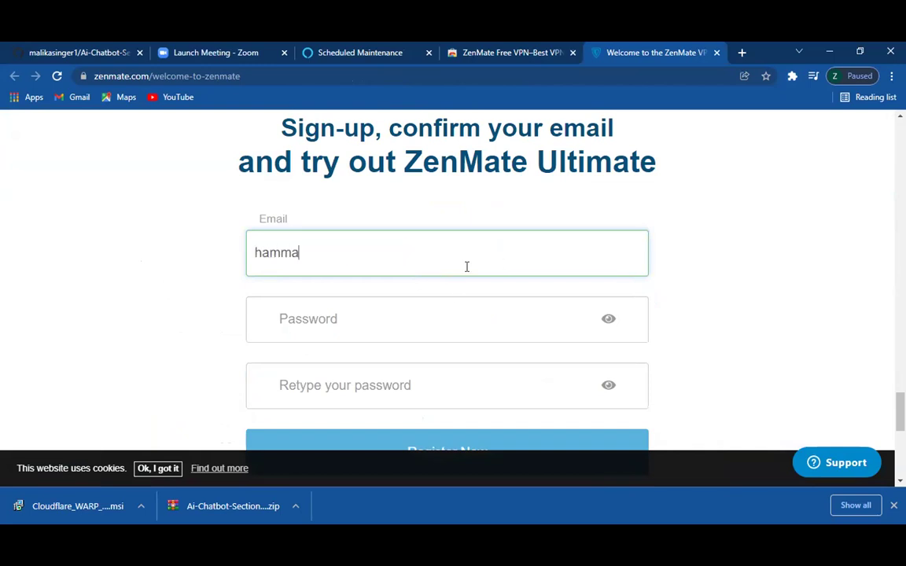
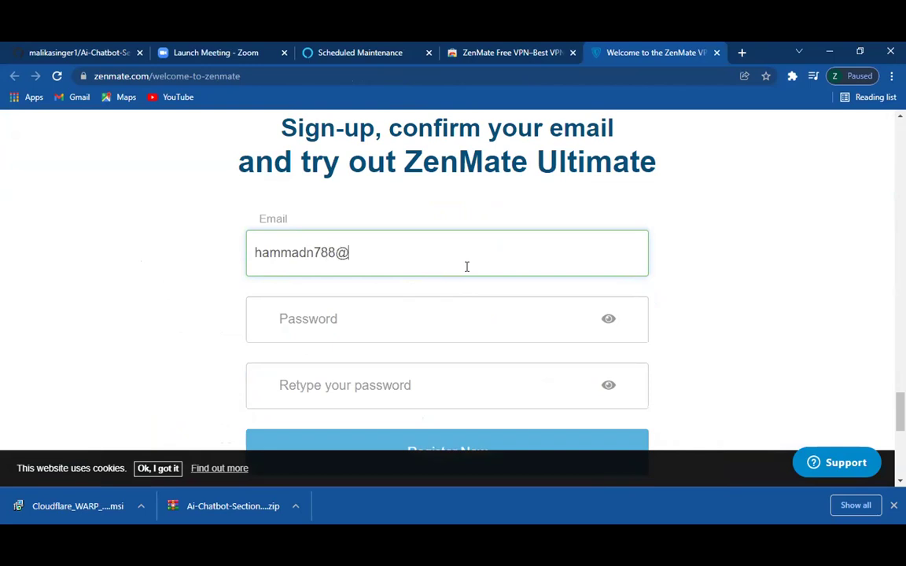
Step: Enter and confirm a password and submit Register Now, which is rejected as too weak
{"action": "left_click", "coordinate": [409, 325]}
{"action": "type", "text": "********"}
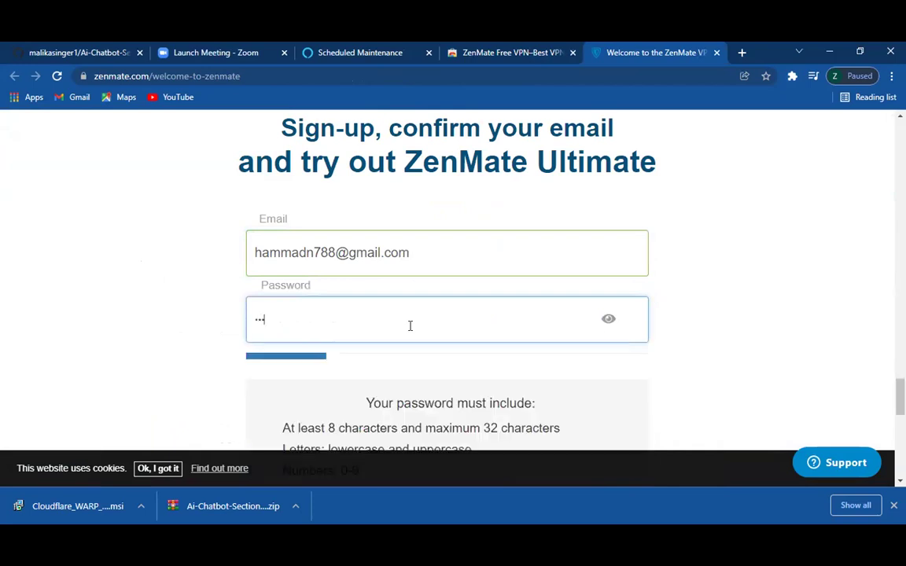
{"action": "type", "text": "*"}
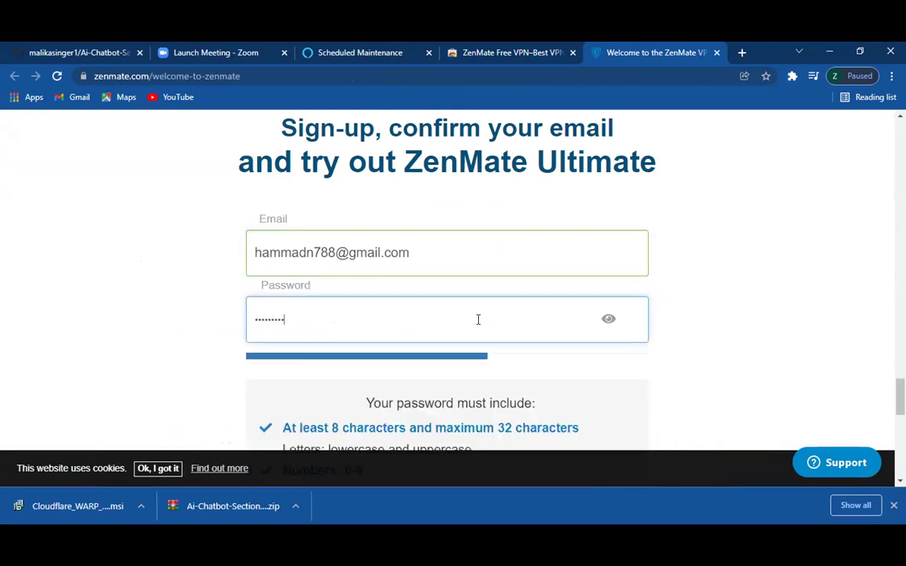
{"action": "scroll", "coordinate": [762, 229], "scroll_direction": "down", "scroll_amount": 2}
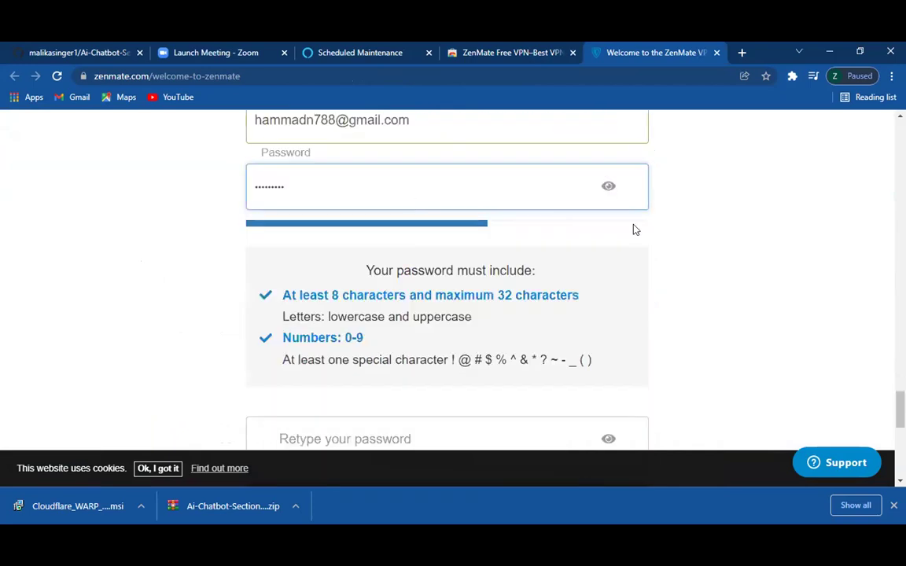
{"action": "scroll", "coordinate": [428, 267], "scroll_direction": "down", "scroll_amount": 3}
{"action": "left_click", "coordinate": [419, 226]}
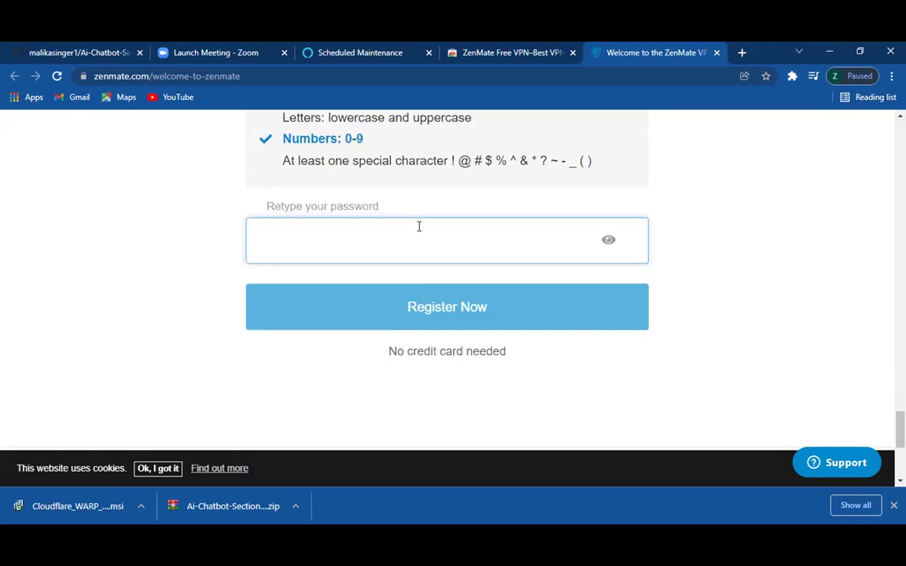
{"action": "type", "text": "*********"}
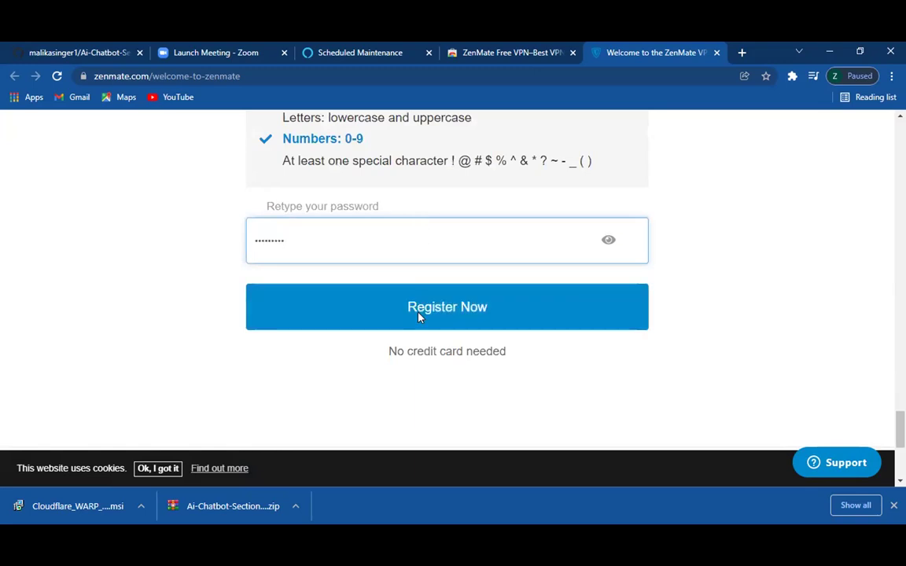
{"action": "left_click", "coordinate": [421, 313]}
{"action": "scroll", "coordinate": [338, 268], "scroll_direction": "up", "scroll_amount": 1}
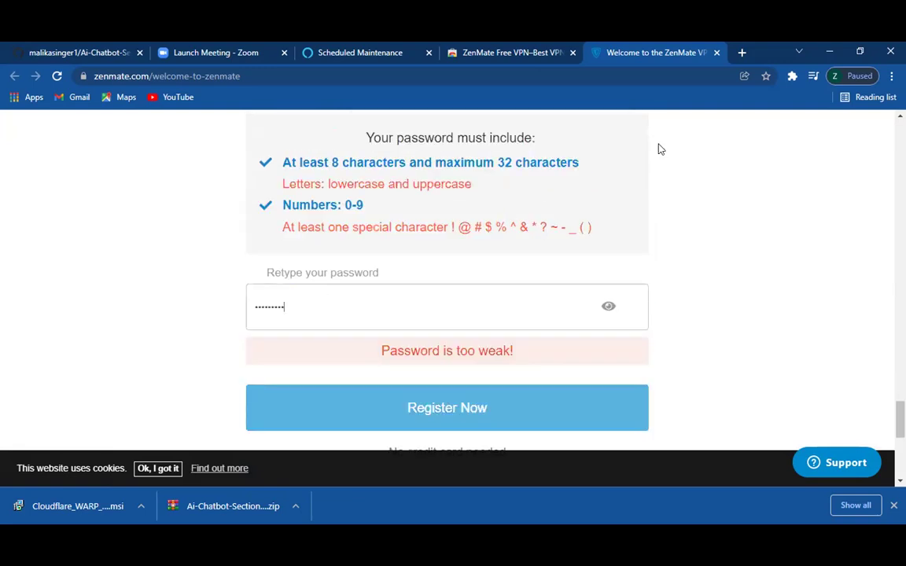
{"action": "scroll", "coordinate": [658, 148], "scroll_direction": "up", "scroll_amount": 5}
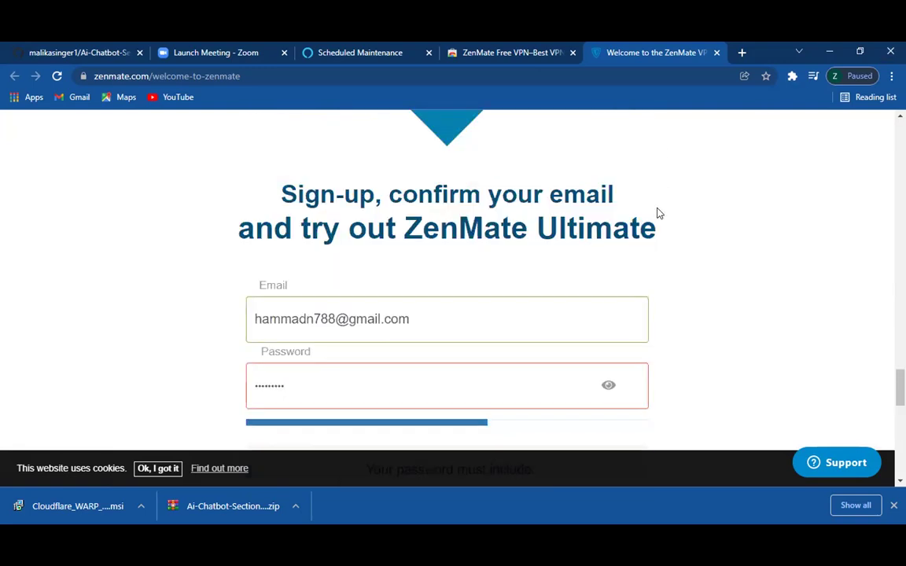
{"action": "left_click", "coordinate": [792, 75]}
{"action": "left_click", "coordinate": [651, 228]}
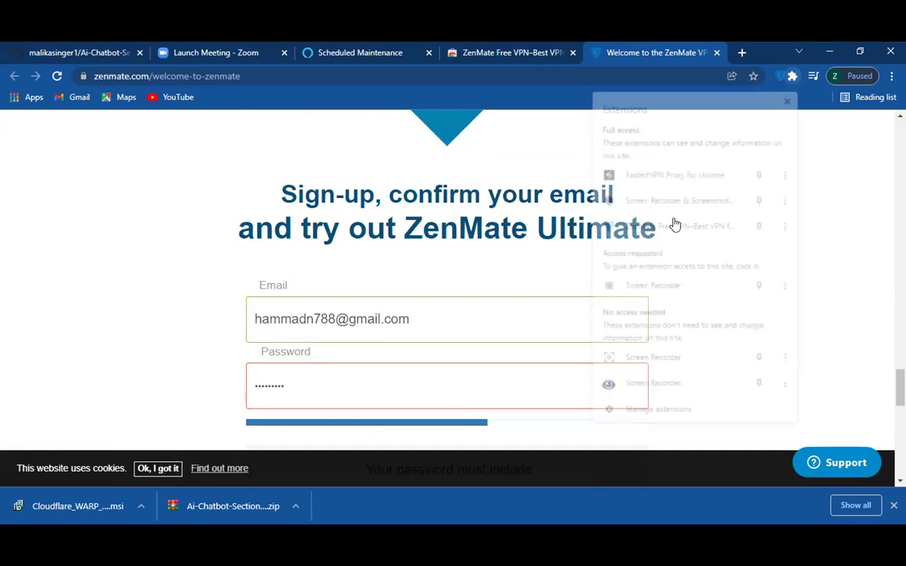
Step: Step through and close the ZenMate quick tour, then turn VPN protection on
{"action": "left_click", "coordinate": [713, 447]}
{"action": "left_click", "coordinate": [712, 447]}
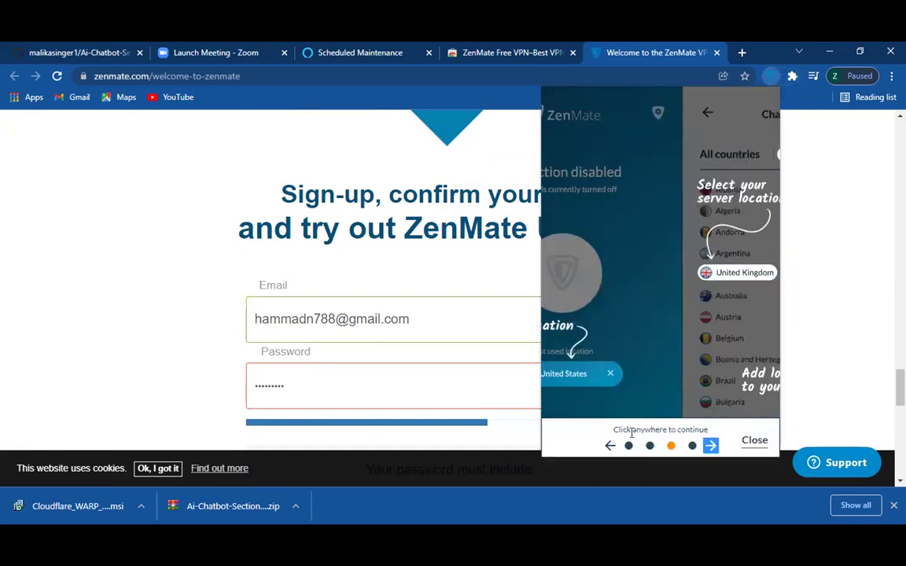
{"action": "left_click", "coordinate": [611, 447]}
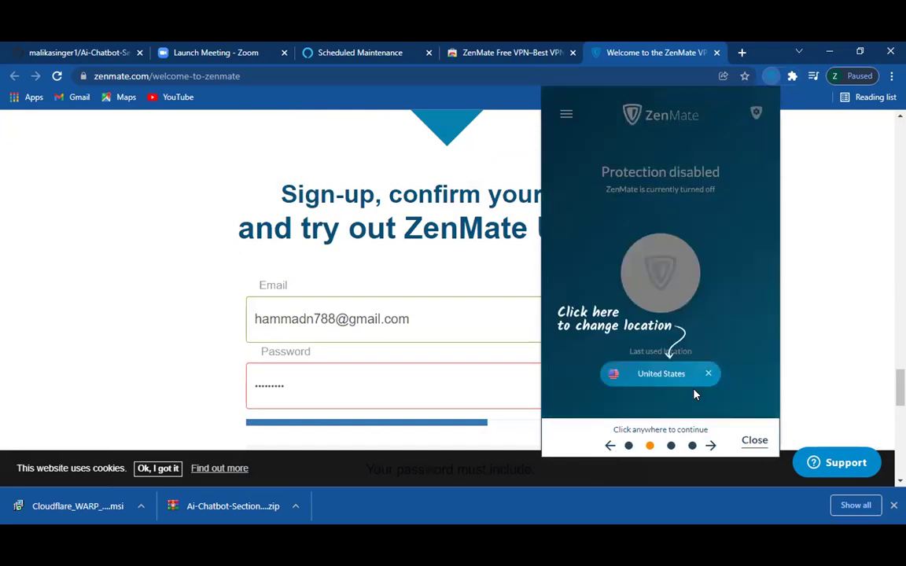
{"action": "left_click", "coordinate": [708, 447]}
{"action": "left_click", "coordinate": [708, 446]}
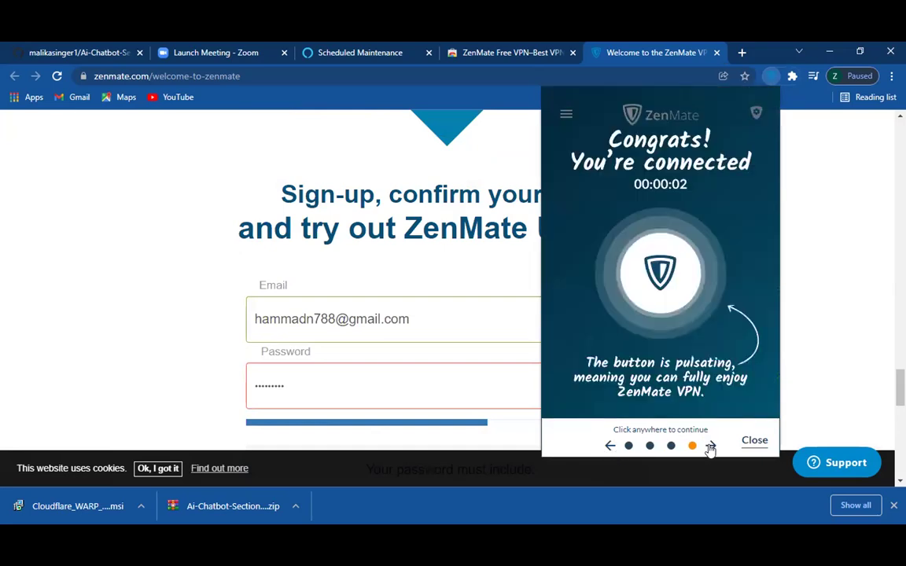
{"action": "left_click", "coordinate": [713, 442]}
{"action": "left_click", "coordinate": [647, 268]}
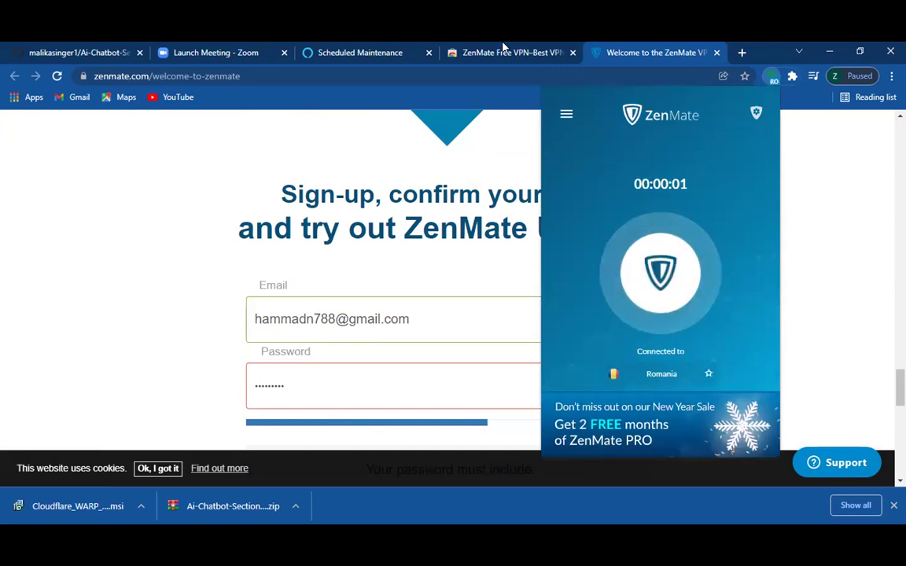
Step: Close the ZenMate Web Store tab and confirm the VPN is connected to Romania
{"action": "left_click", "coordinate": [572, 52]}
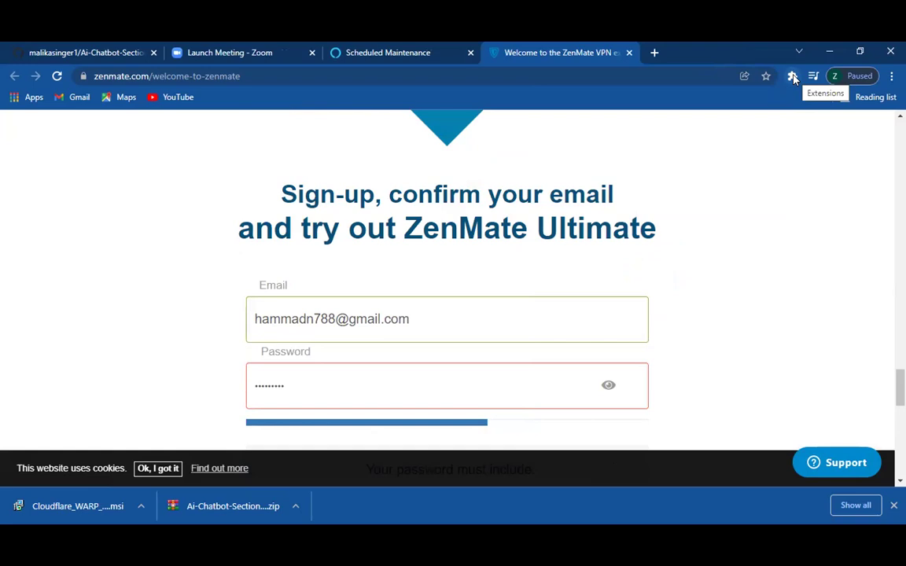
{"action": "left_click", "coordinate": [793, 76]}
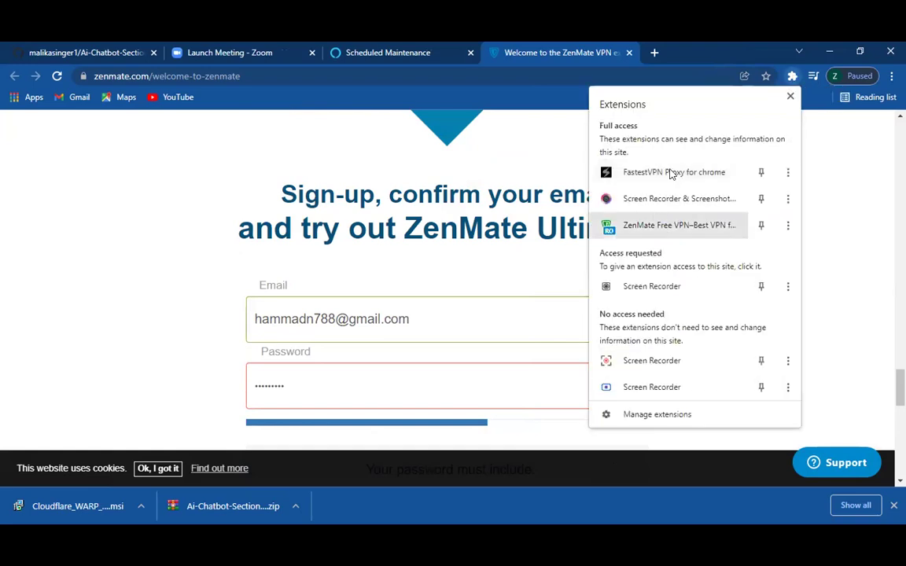
{"action": "left_click", "coordinate": [680, 225]}
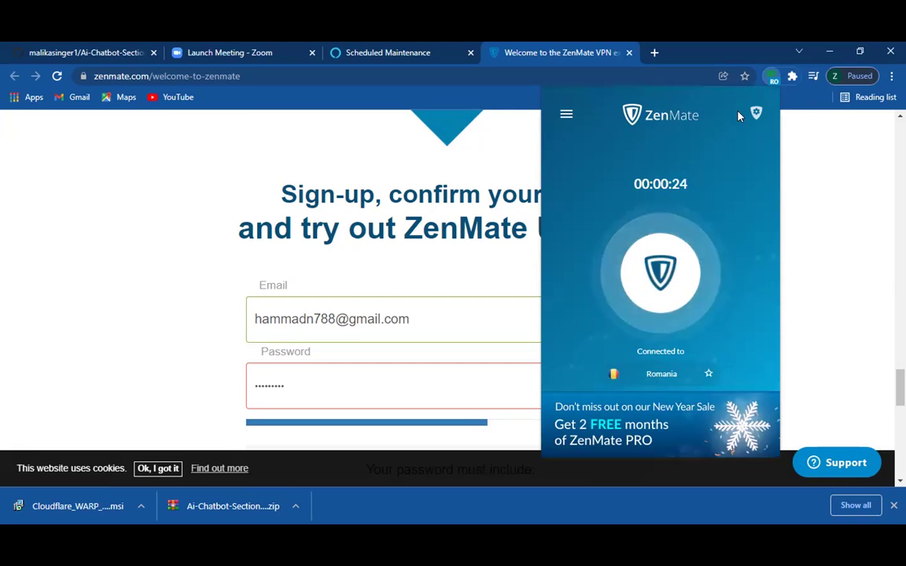
{"action": "left_click", "coordinate": [385, 55]}
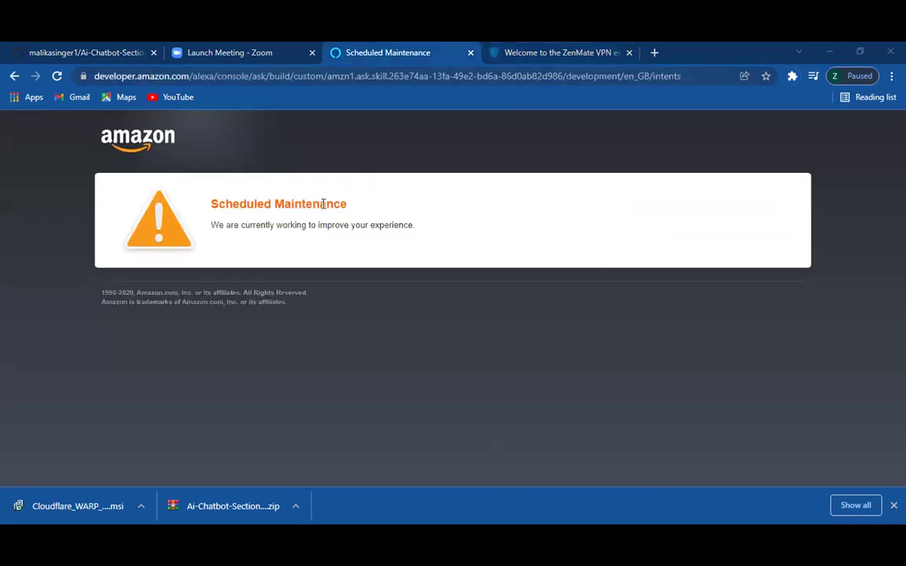
Step: Reload the Amazon developer console page from the address bar
{"action": "left_click", "coordinate": [367, 78]}
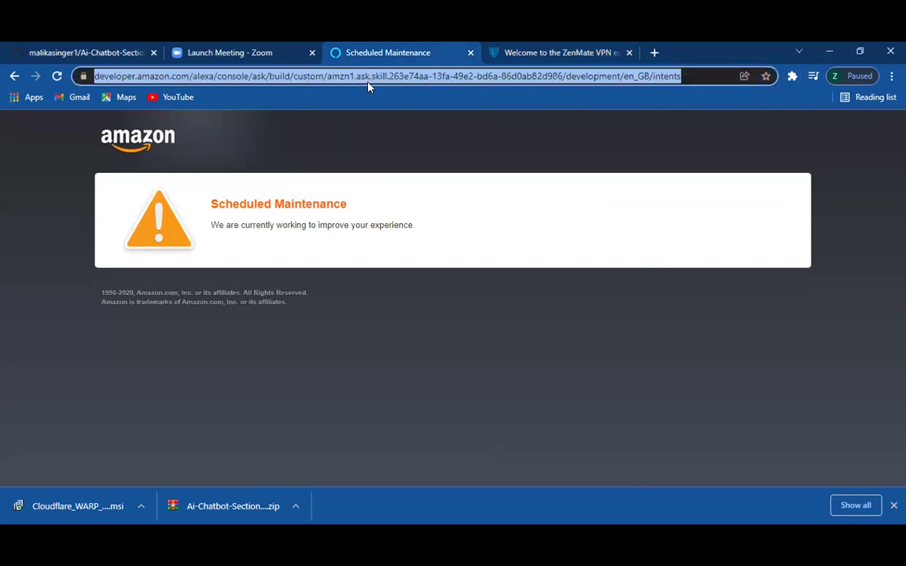
{"action": "key", "text": "Return"}
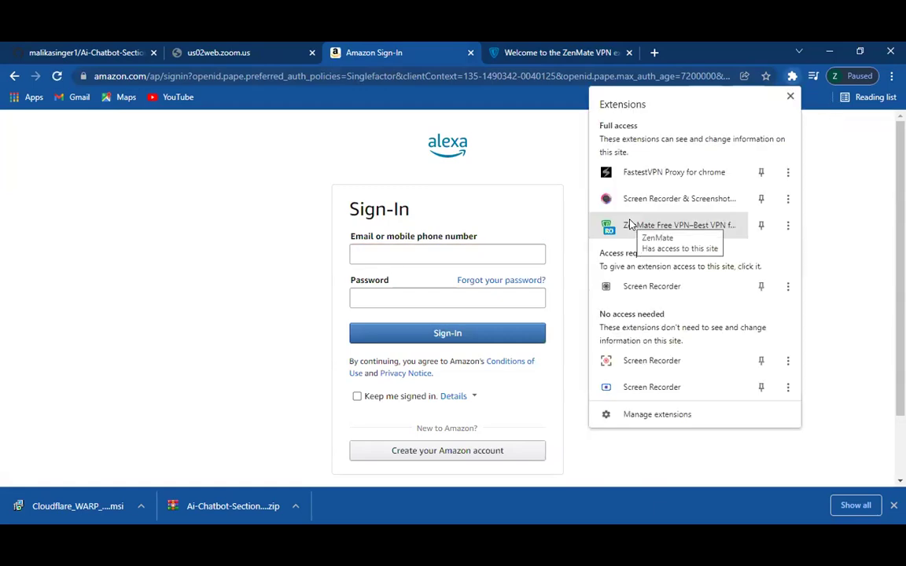
Step: Sign in to the Amazon developer console with the account e-mail and password
{"action": "left_click", "coordinate": [503, 259]}
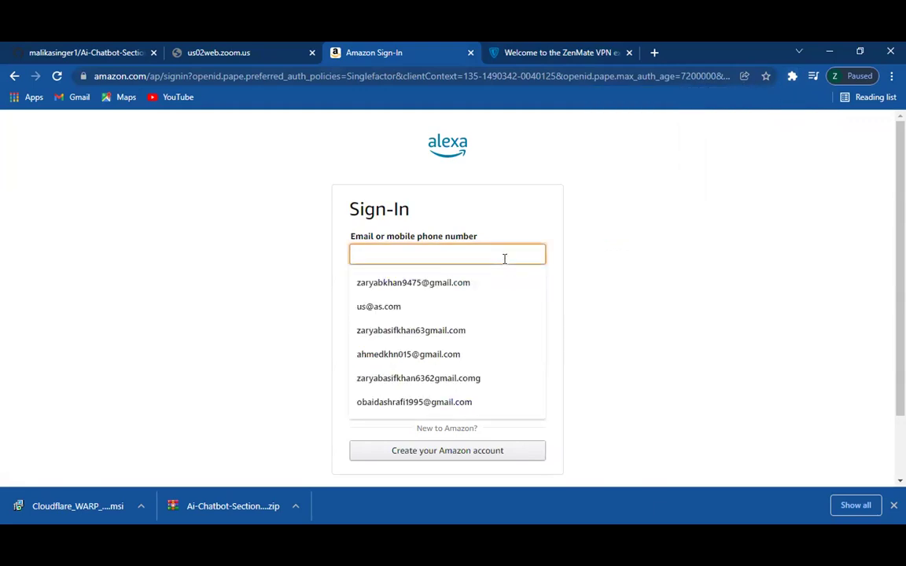
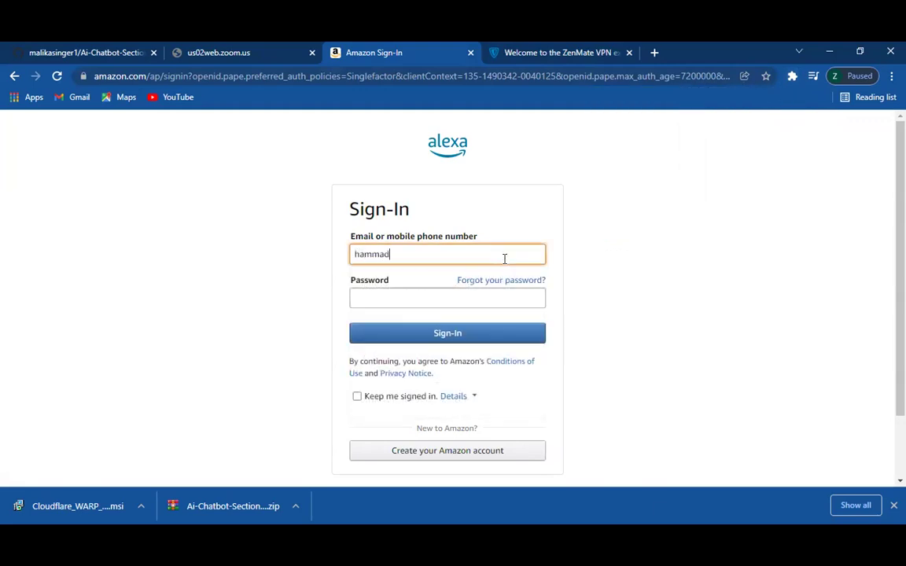
{"action": "left_click", "coordinate": [494, 290]}
{"action": "type", "text": "••••••"}
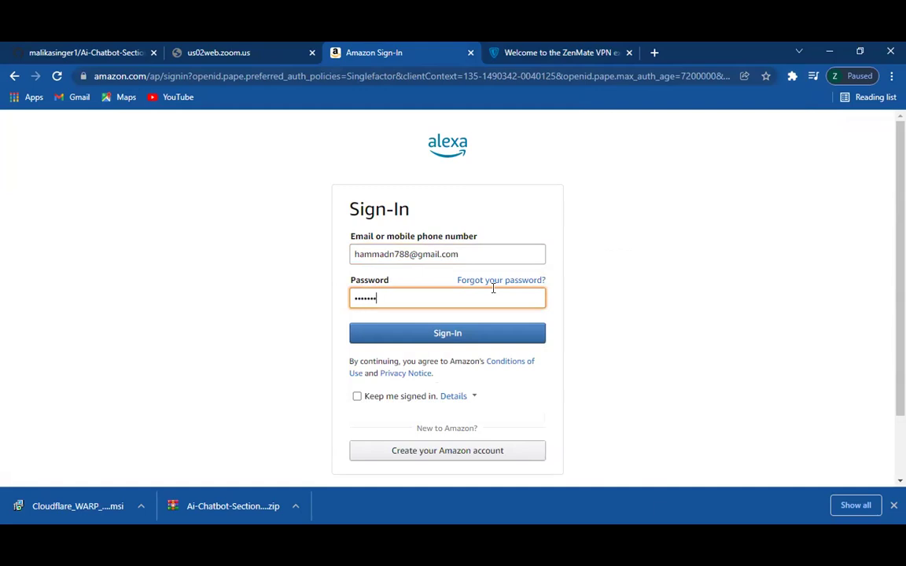
{"action": "type", "text": "••"}
{"action": "key", "text": "Return"}
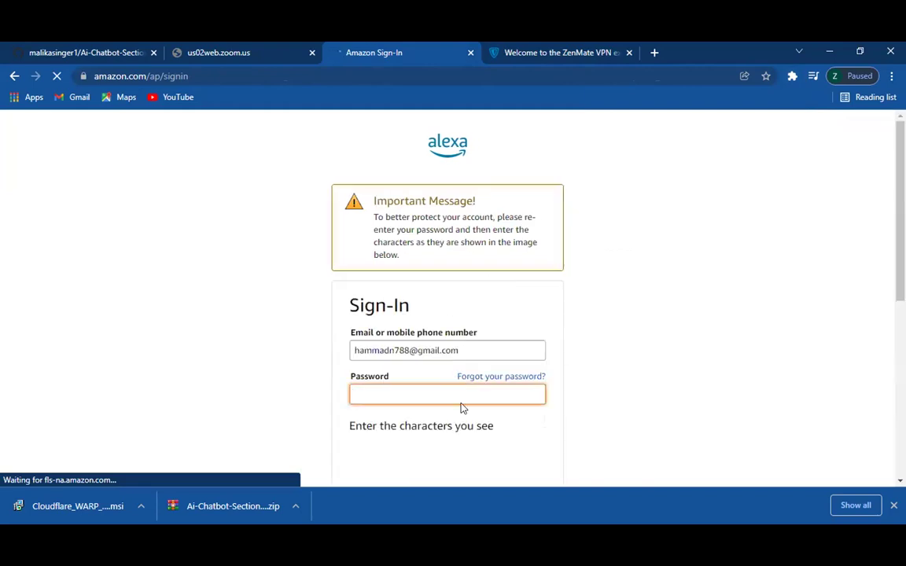
Step: Re-enter the password, type the captcha characters 'ssz2x7' and submit the sign-in
{"action": "scroll", "coordinate": [472, 385], "scroll_direction": "down", "scroll_amount": 1}
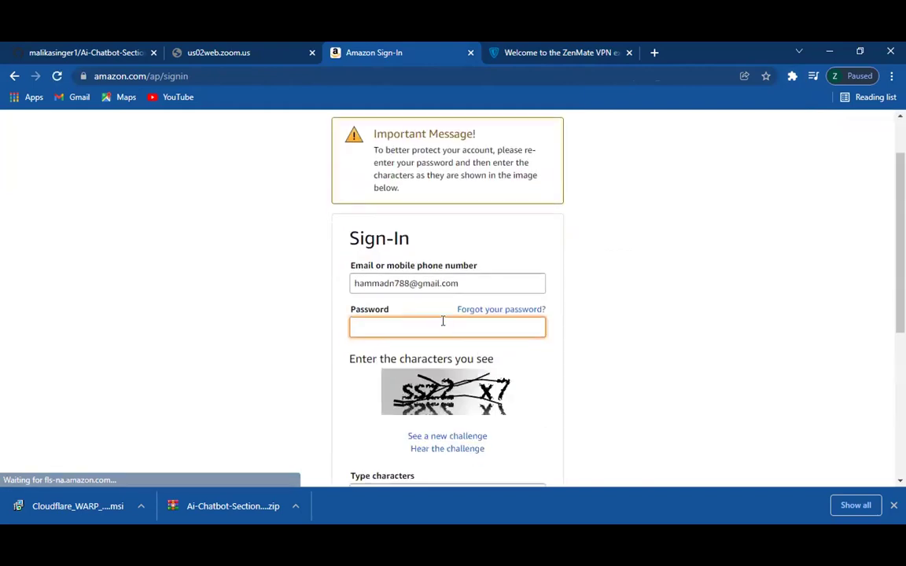
{"action": "type", "text": "••••••••••"}
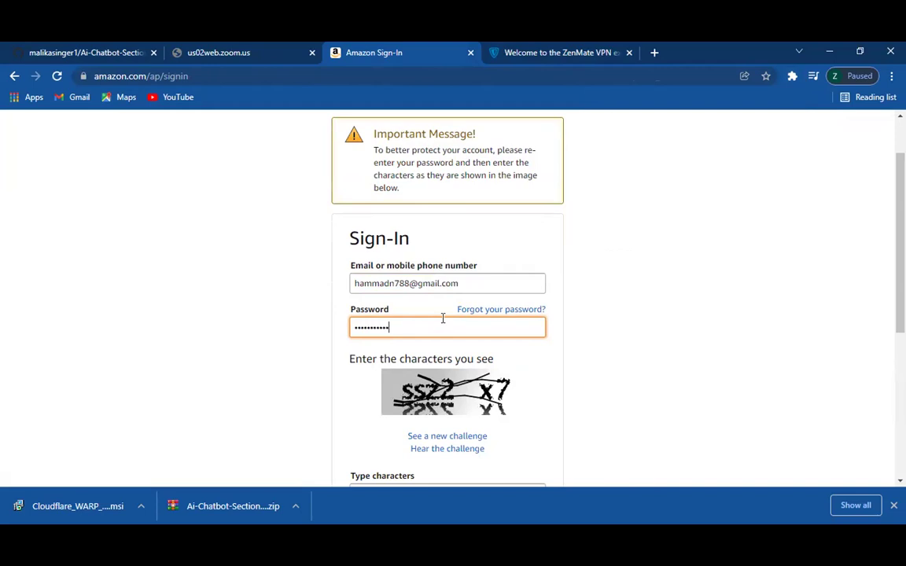
{"action": "key", "text": "ctrl+a"}
{"action": "type", "text": "••••••••••"}
{"action": "scroll", "coordinate": [443, 318], "scroll_direction": "down", "scroll_amount": 3}
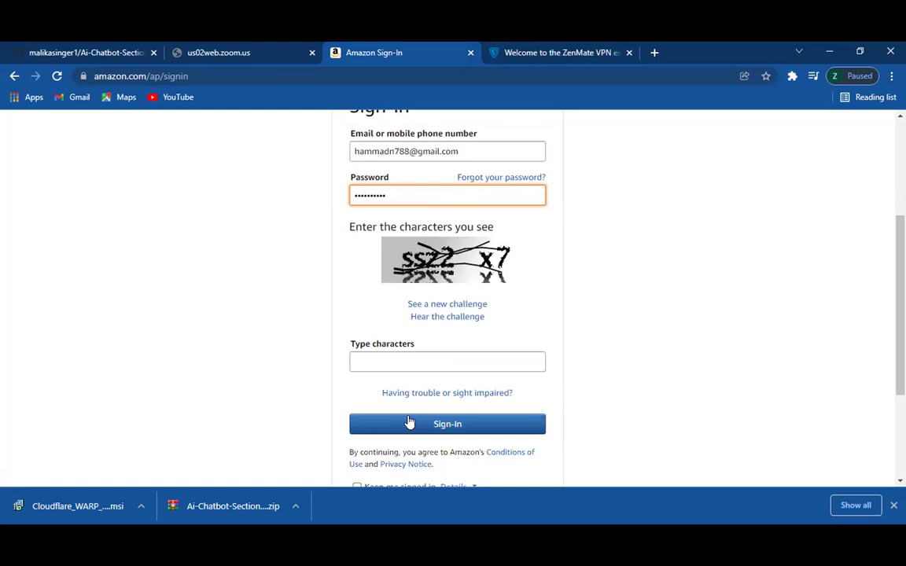
{"action": "left_click", "coordinate": [421, 353]}
{"action": "type", "text": "ss"}
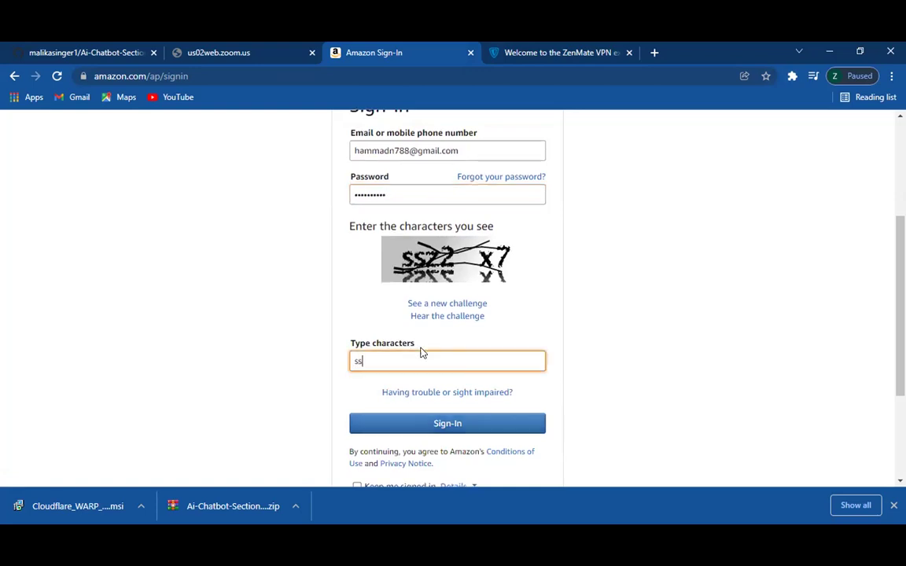
{"action": "type", "text": "z2"}
{"action": "type", "text": "x7"}
{"action": "scroll", "coordinate": [424, 362], "scroll_direction": "down", "scroll_amount": 1}
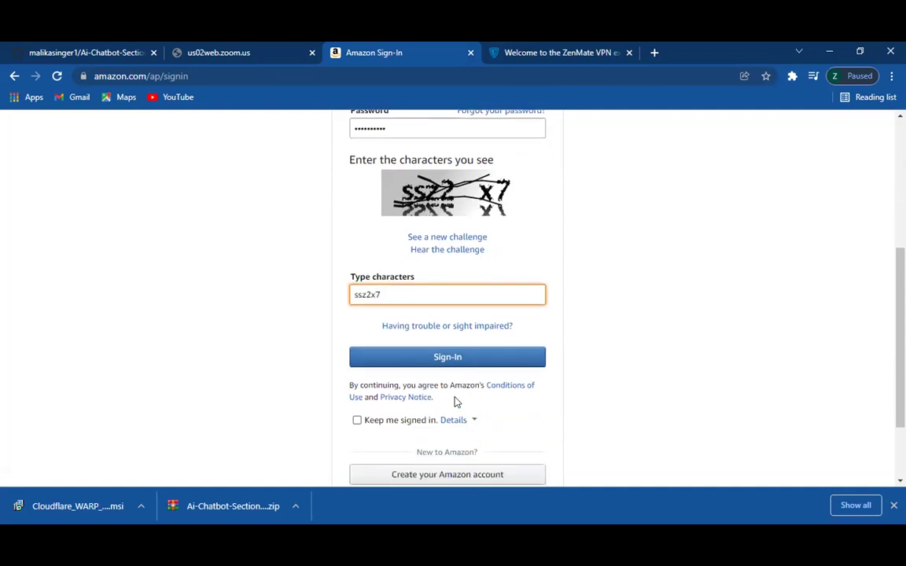
{"action": "left_click", "coordinate": [491, 359]}
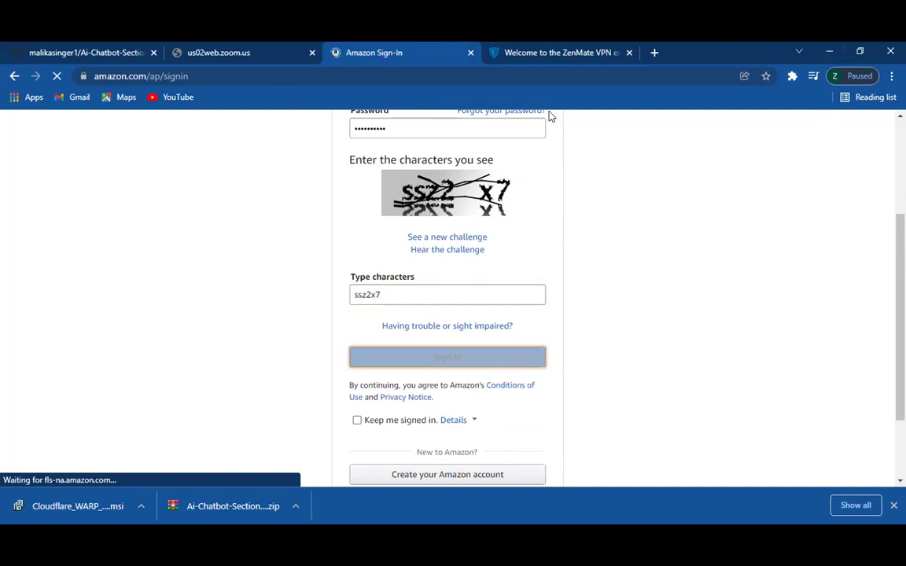
Step: Check the ZenMate connection, copy the ZenMate welcome page address and open a new tab
{"action": "left_click", "coordinate": [558, 52]}
{"action": "left_click", "coordinate": [792, 76]}
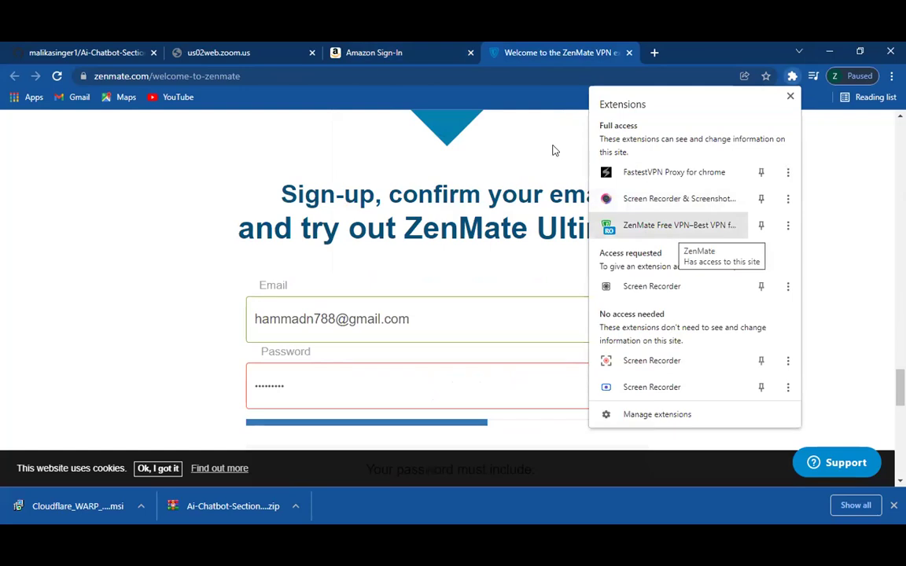
{"action": "left_click", "coordinate": [679, 225]}
{"action": "left_click", "coordinate": [486, 47]}
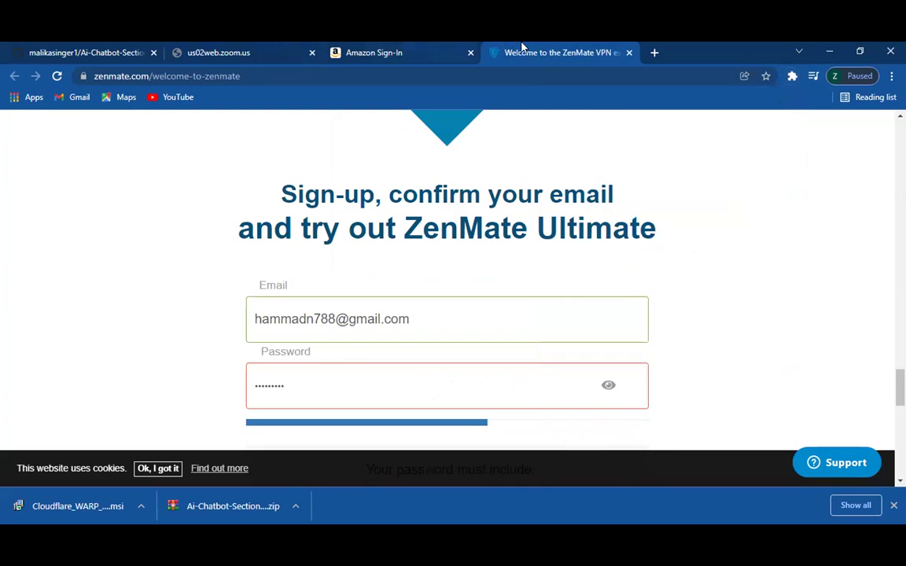
{"action": "left_click", "coordinate": [398, 73]}
{"action": "key", "text": "ctrl+c"}
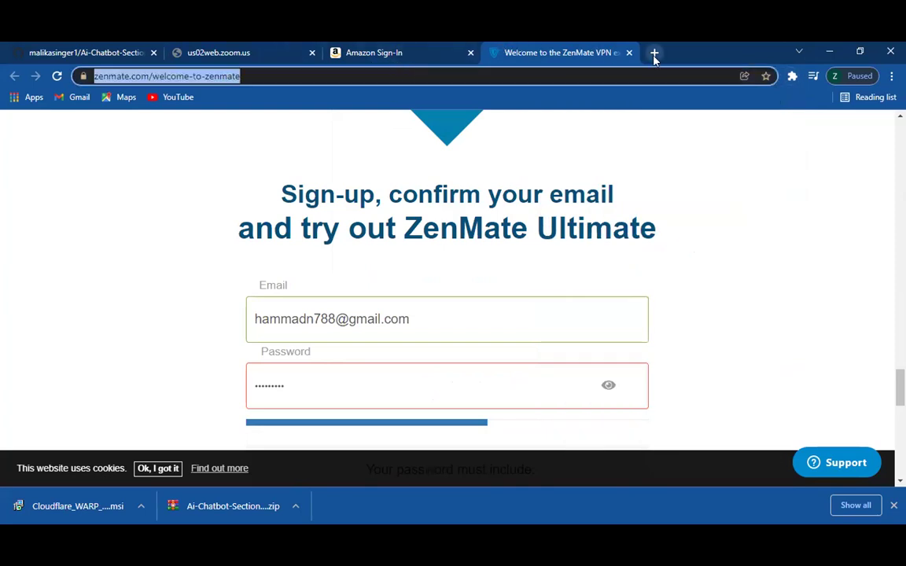
{"action": "left_click", "coordinate": [653, 55]}
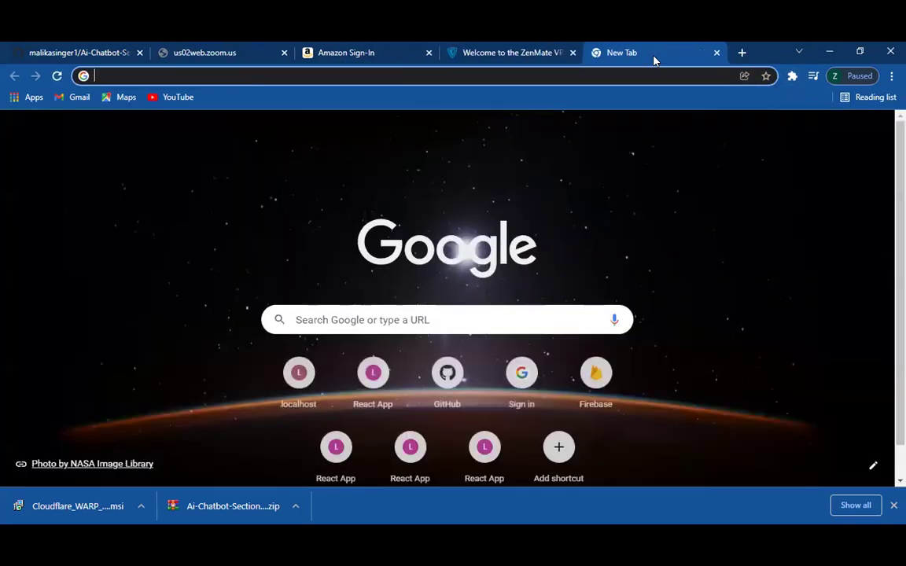
Step: Go to air.sysborg.com and load the shared items for class ai
{"action": "type", "text": "air.sysborg.com"}
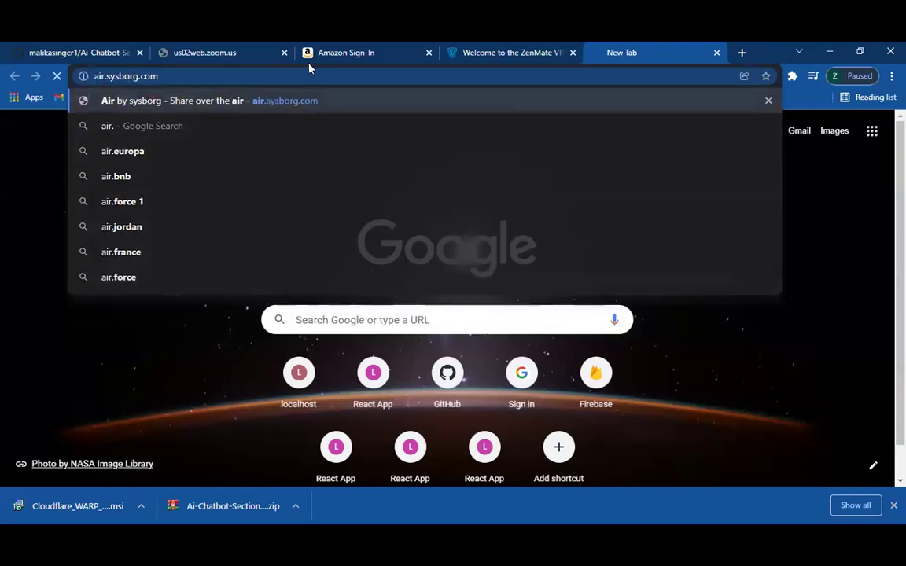
{"action": "key", "text": "Return"}
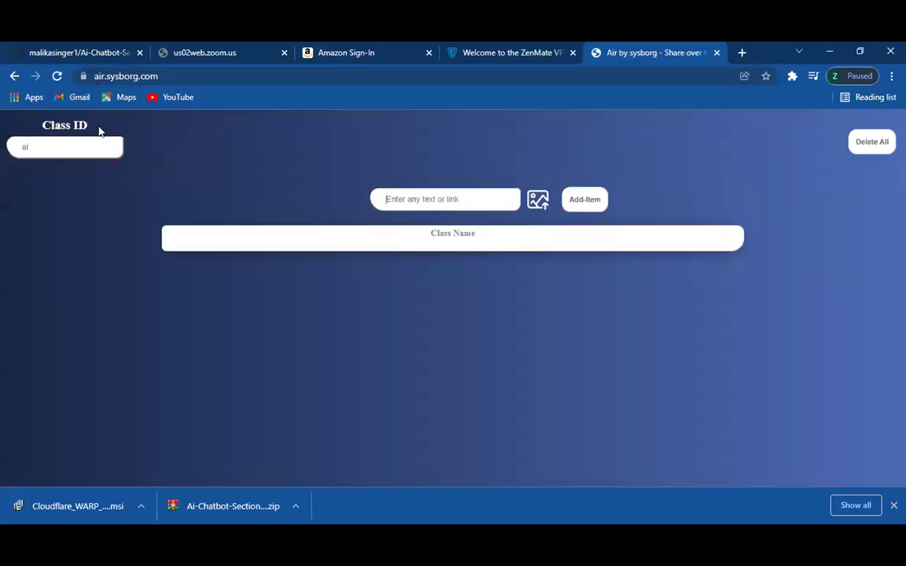
{"action": "left_click", "coordinate": [91, 144]}
{"action": "key", "text": "Return"}
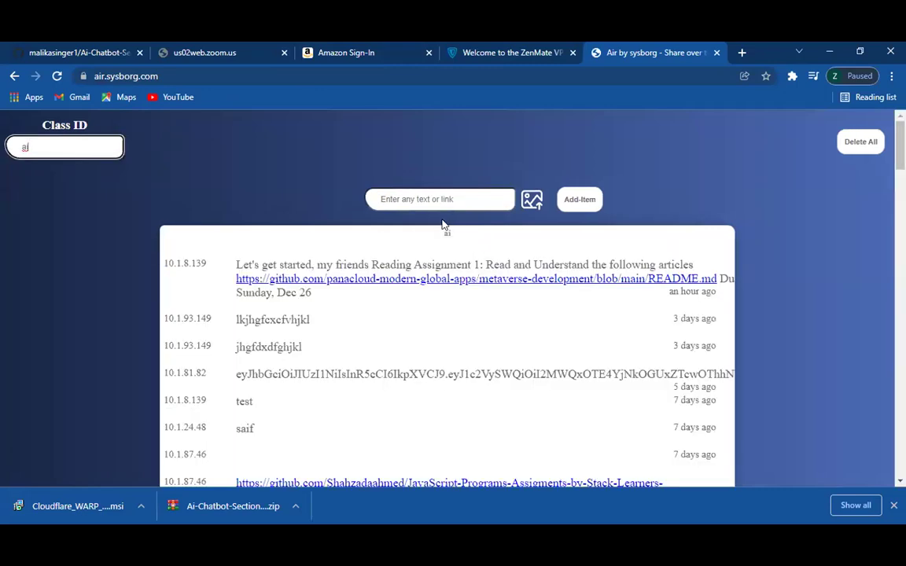
Step: Share the copied zenmate.com/welcome-to-zenmate link in class ai and open it in a new tab
{"action": "left_click", "coordinate": [445, 202]}
{"action": "key", "text": "ctrl+v"}
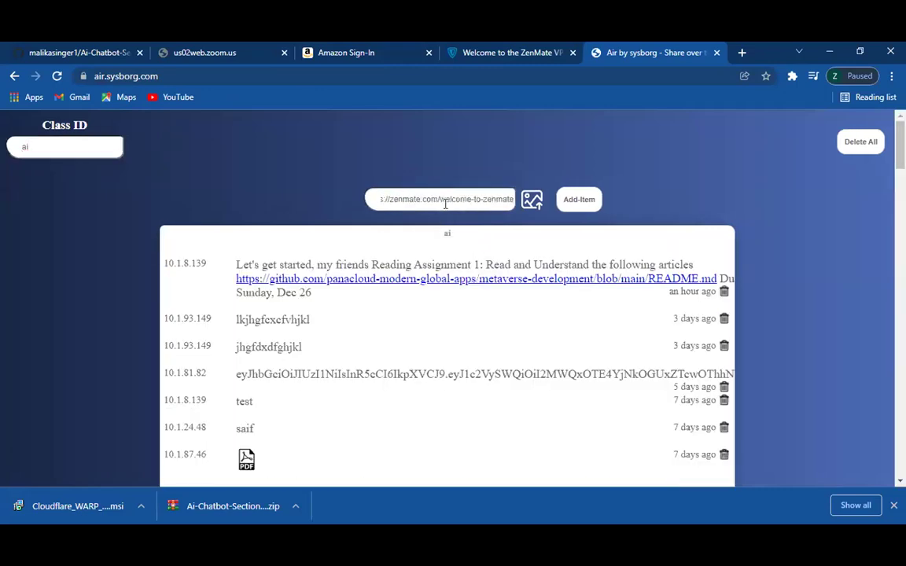
{"action": "key", "text": "Return"}
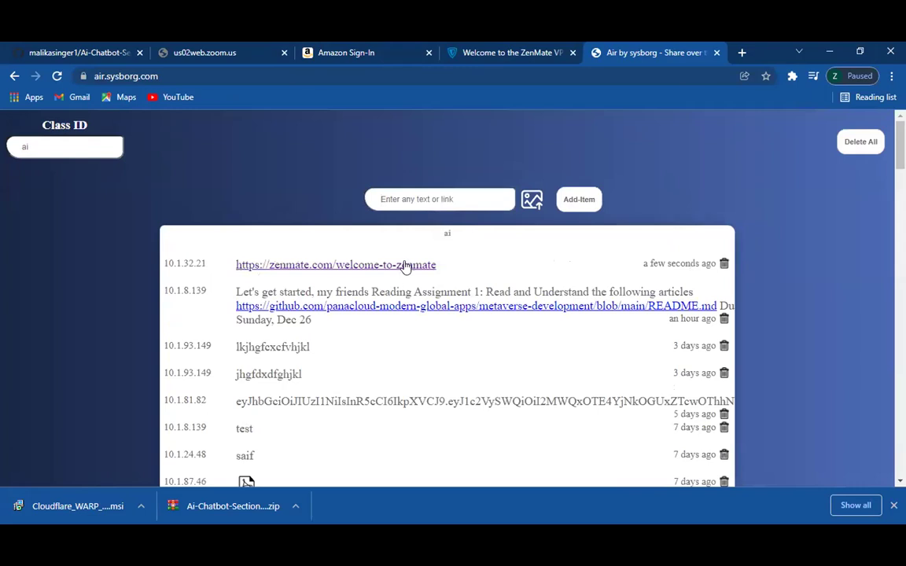
{"action": "middle_click", "coordinate": [404, 265]}
{"action": "left_click", "coordinate": [676, 51]}
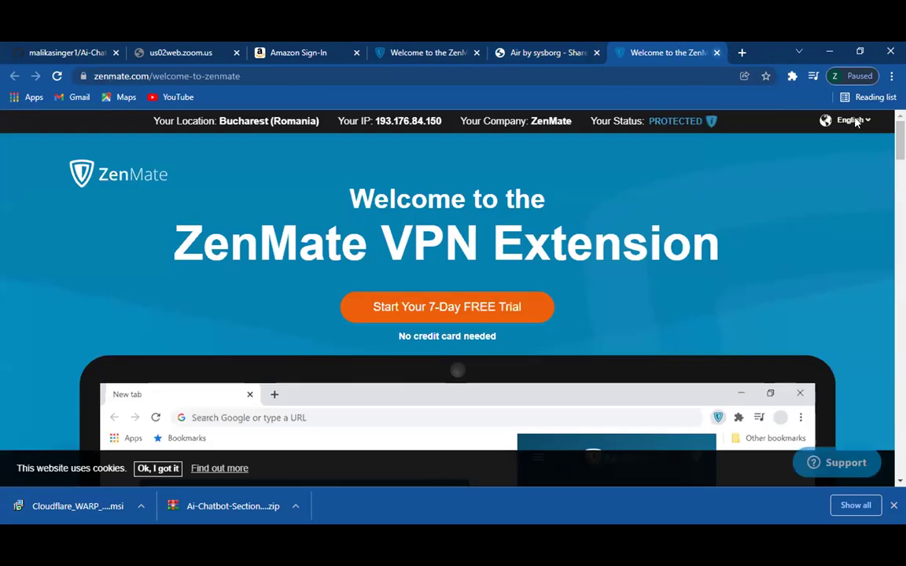
Step: Close the ZenMate welcome tab and find ZenMate on the extensions page by searching 'zenmate'
{"action": "left_click", "coordinate": [717, 52]}
{"action": "left_click", "coordinate": [792, 75]}
{"action": "left_click", "coordinate": [788, 228]}
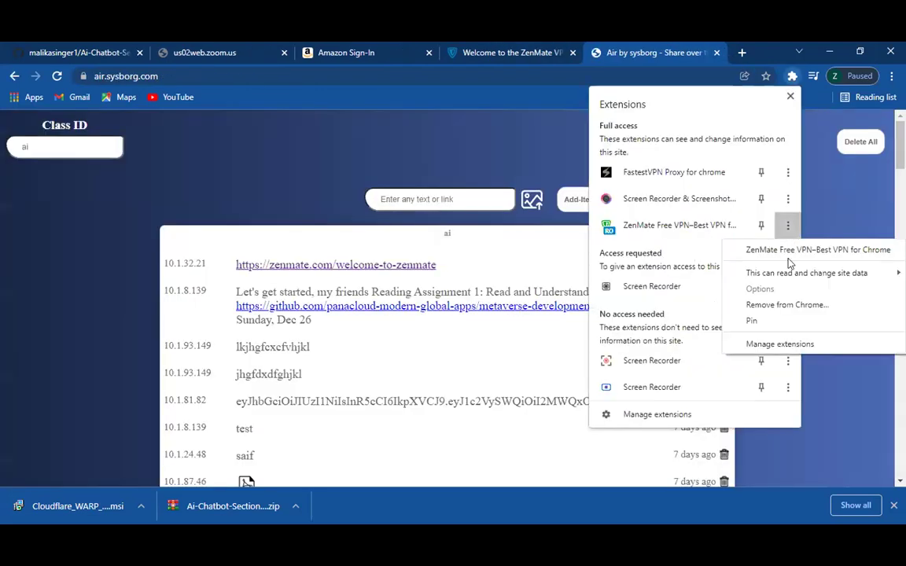
{"action": "left_click", "coordinate": [803, 344]}
{"action": "left_click", "coordinate": [422, 69]}
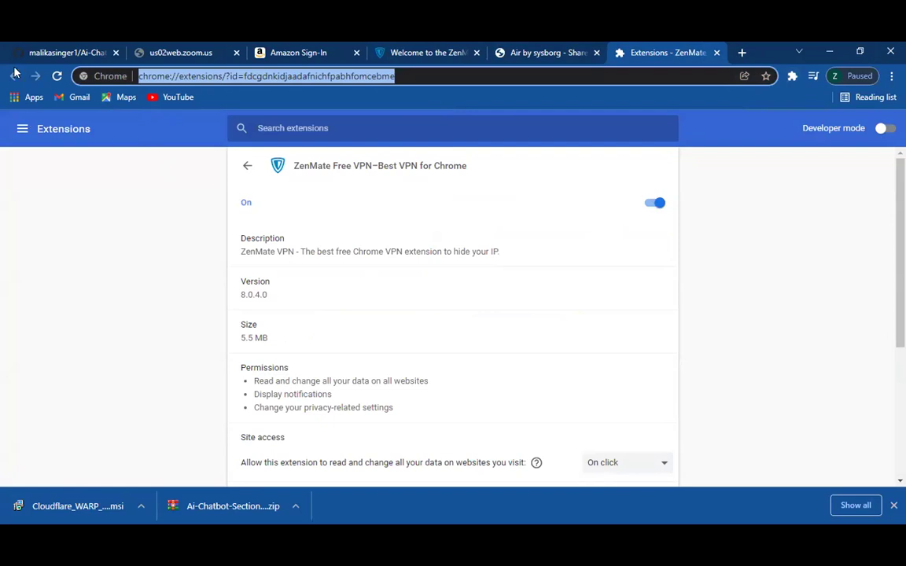
{"action": "left_click", "coordinate": [20, 130]}
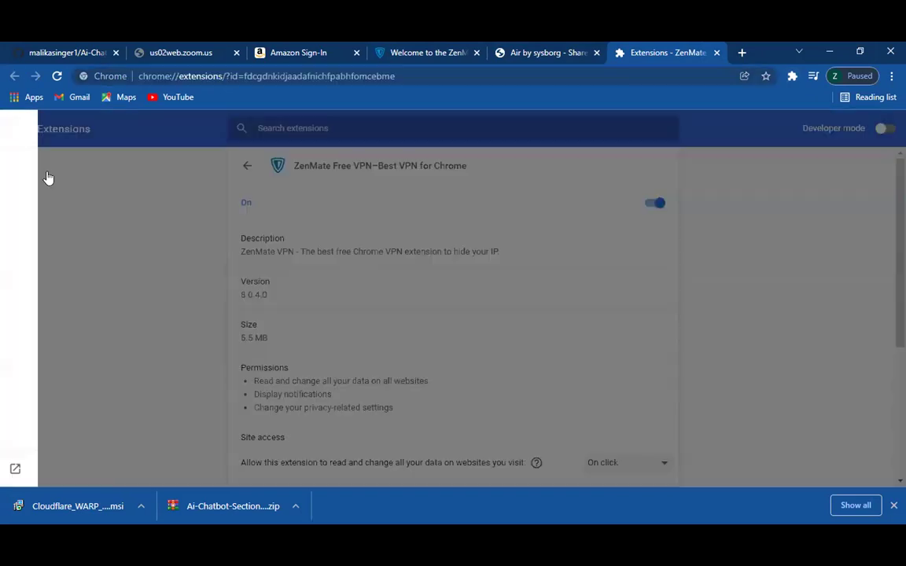
{"action": "left_click", "coordinate": [44, 166]}
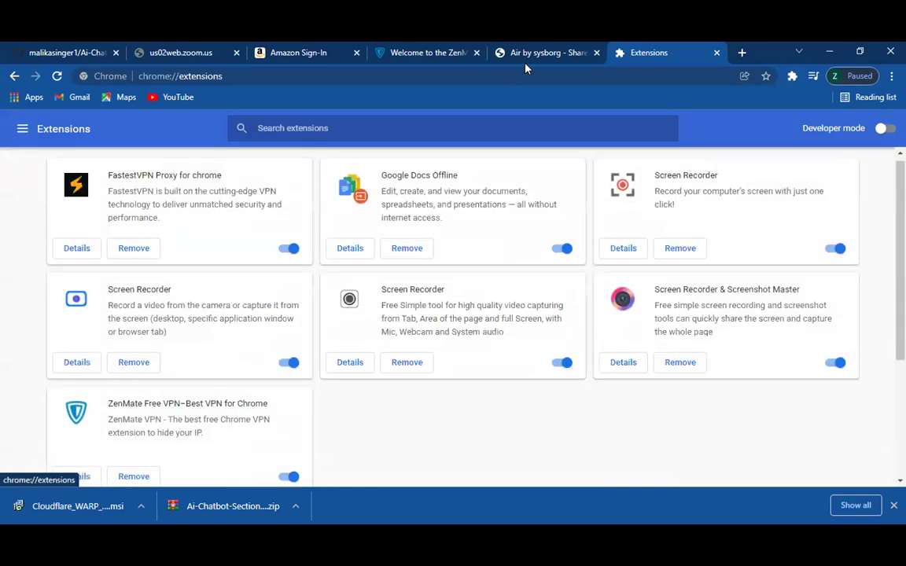
{"action": "type", "text": "zenmate"}
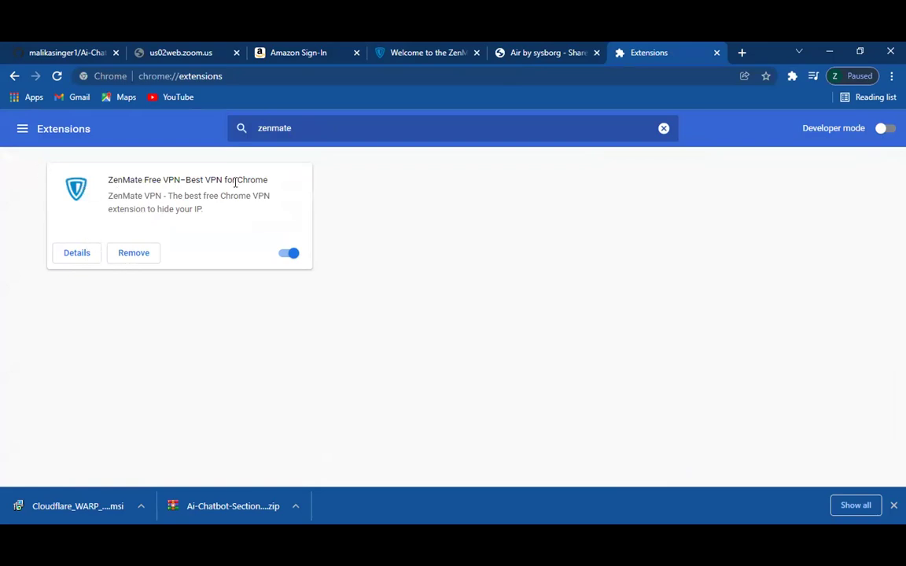
Step: Close the Extensions and ZenMate sign-up tabs, returning to the Amazon sign-in error page
{"action": "left_click", "coordinate": [548, 52]}
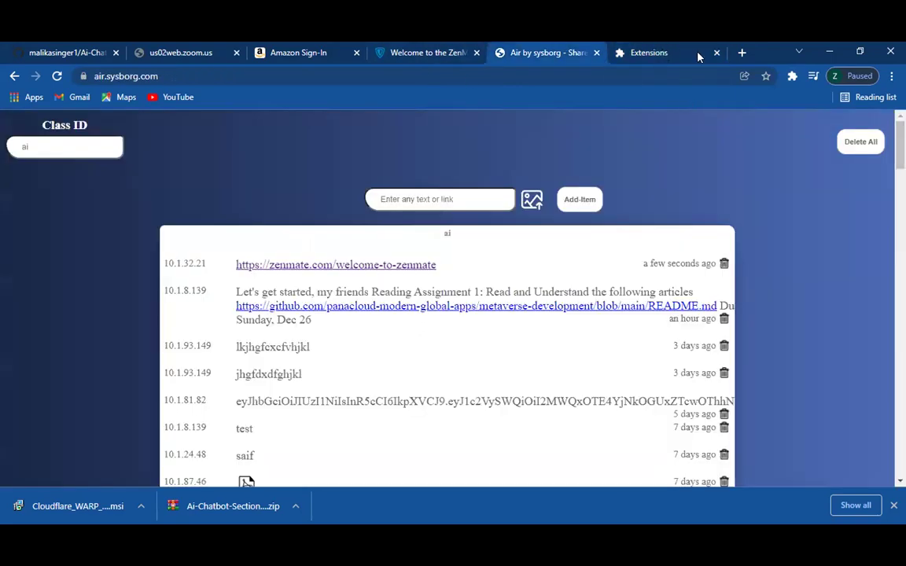
{"action": "left_click", "coordinate": [645, 53]}
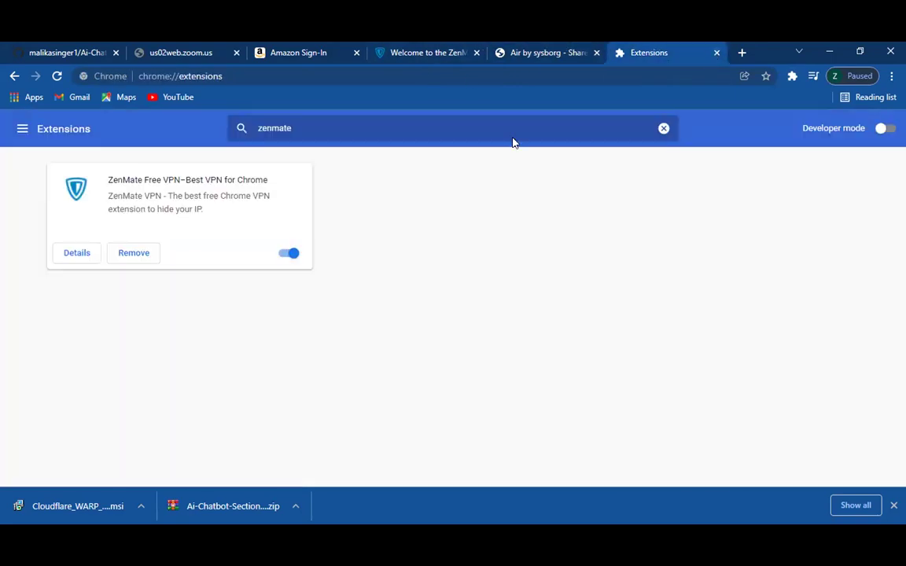
{"action": "key", "text": "ctrl+w"}
{"action": "key", "text": "ctrl+w"}
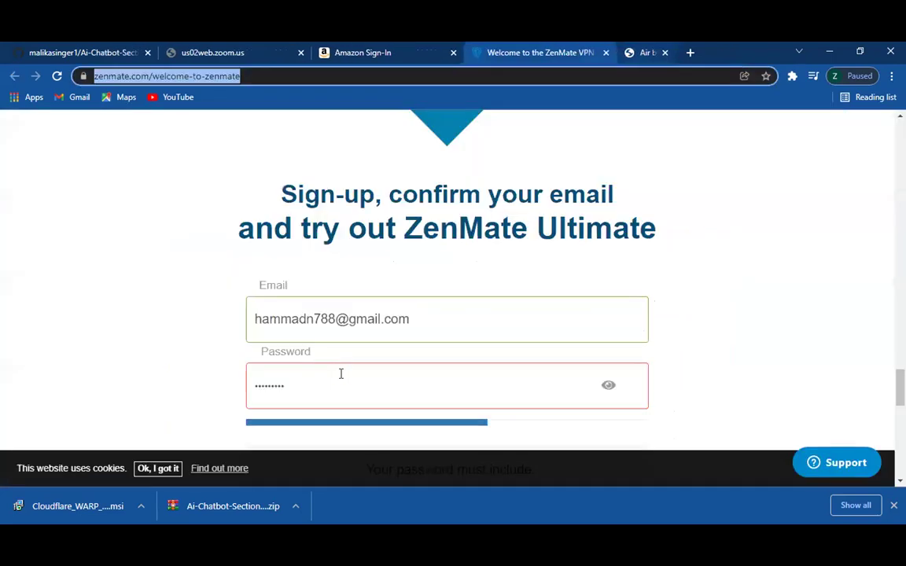
{"action": "left_click", "coordinate": [728, 368]}
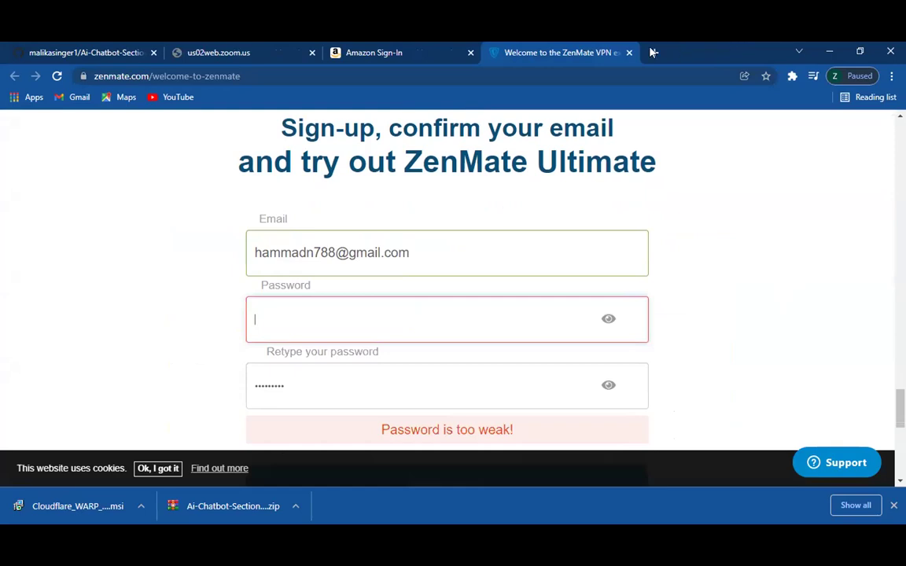
{"action": "key", "text": "ctrl+w"}
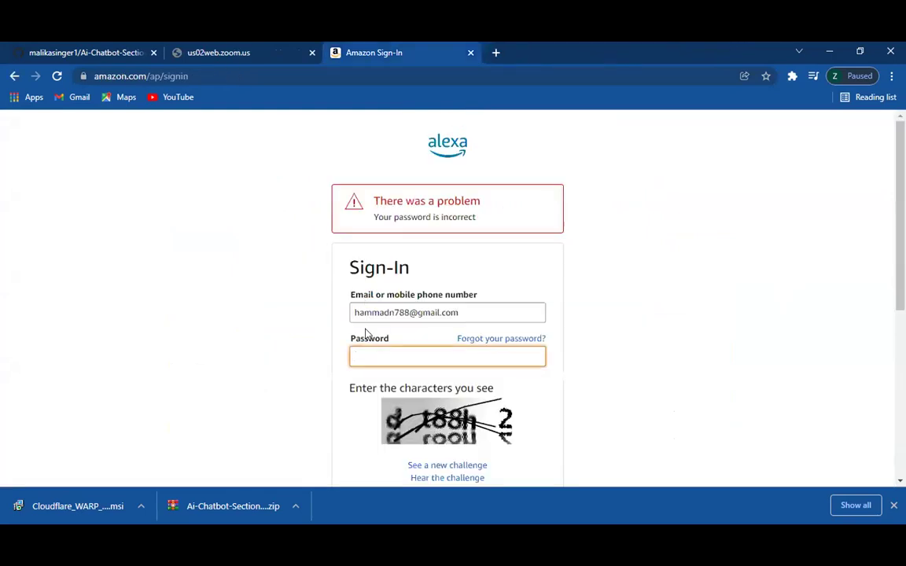
Step: Choose 'Forgot your password?' and continue on the Password assistance page to reach the puzzle
{"action": "scroll", "coordinate": [481, 304], "scroll_direction": "down", "scroll_amount": 1}
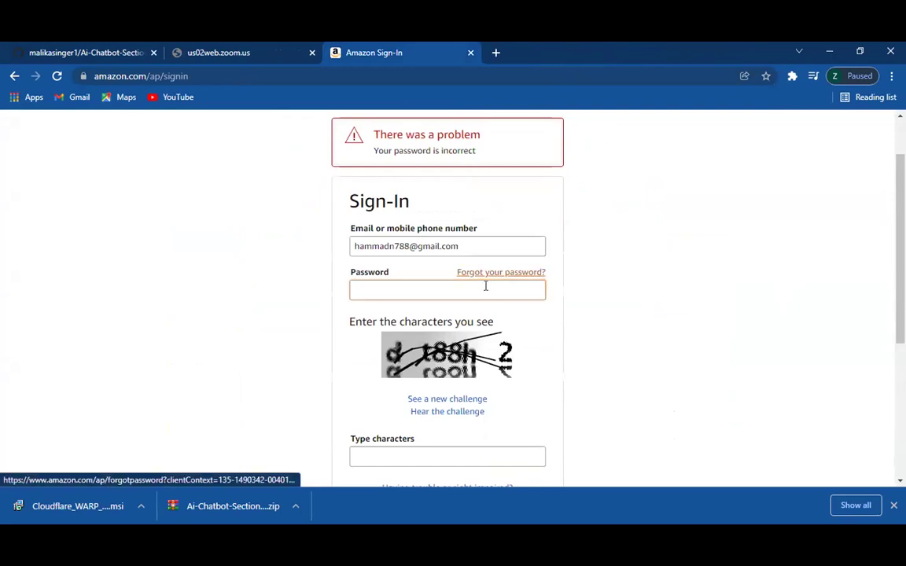
{"action": "left_click", "coordinate": [466, 271]}
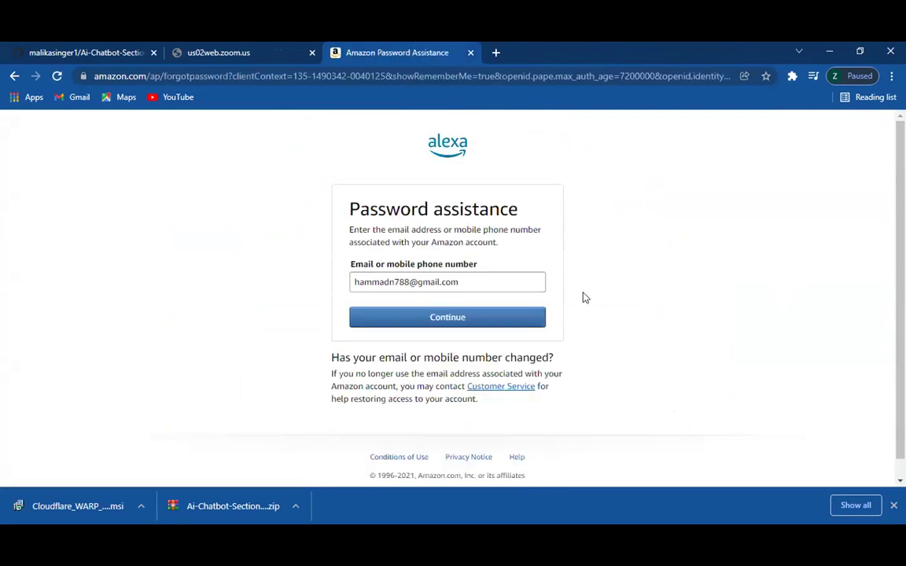
{"action": "key", "text": "Return"}
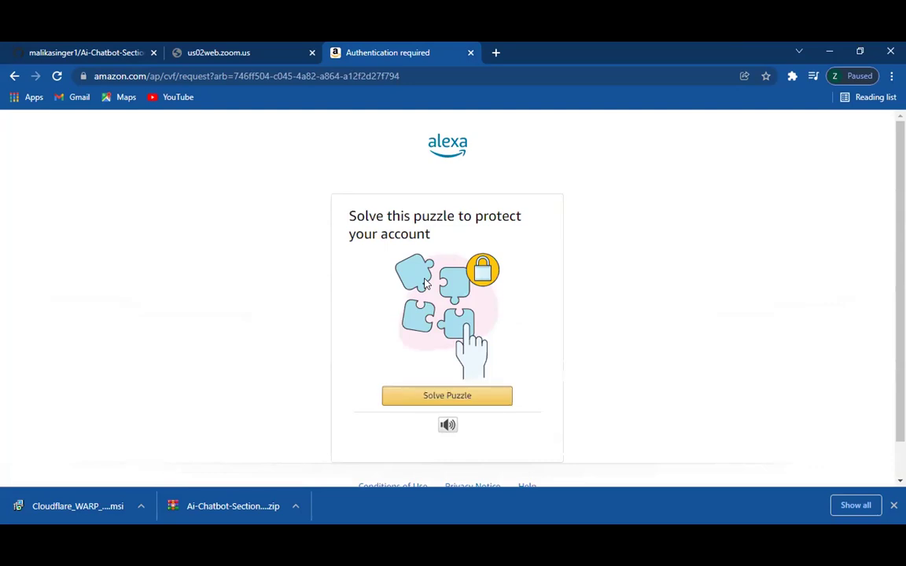
Step: Start the puzzle and pick the dice images totalling 14 across rounds until one is rejected
{"action": "left_click", "coordinate": [389, 395]}
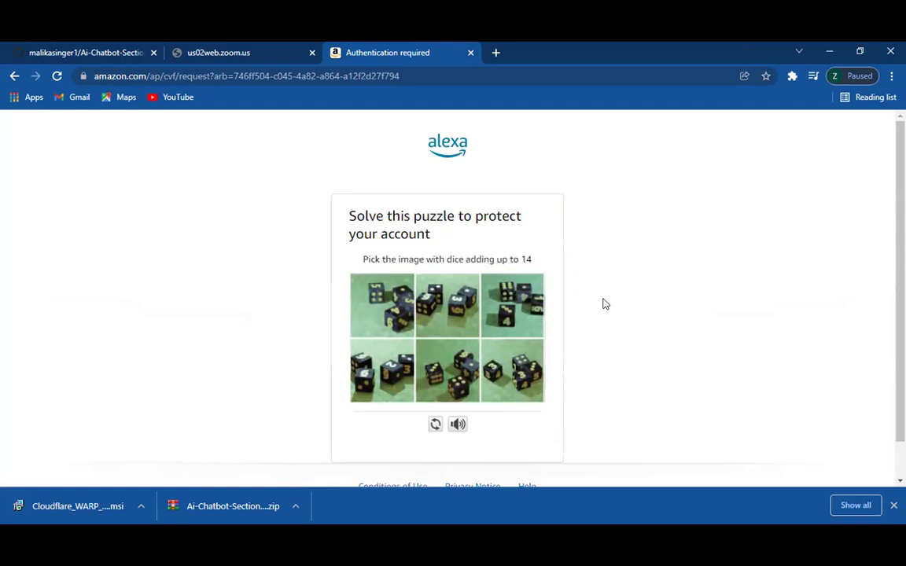
{"action": "left_click", "coordinate": [382, 370]}
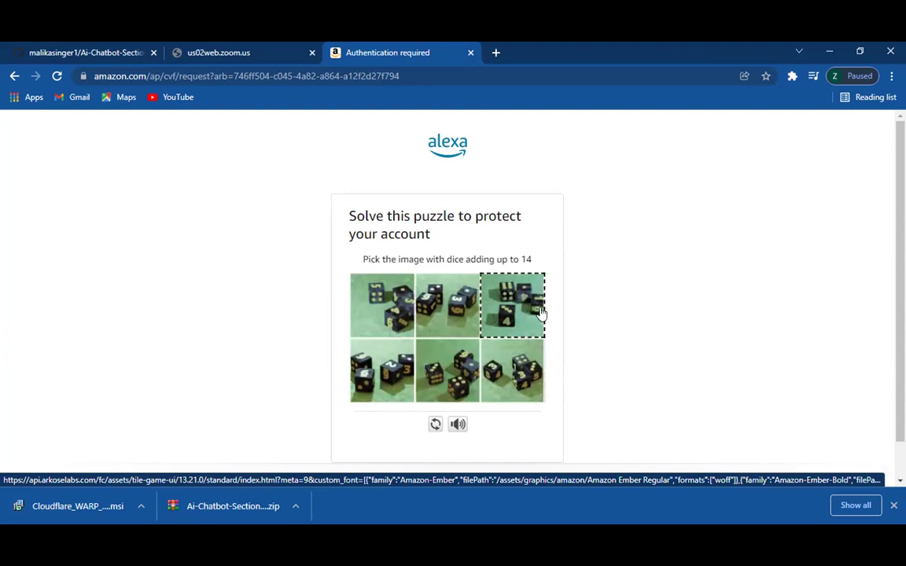
{"action": "left_click", "coordinate": [511, 309]}
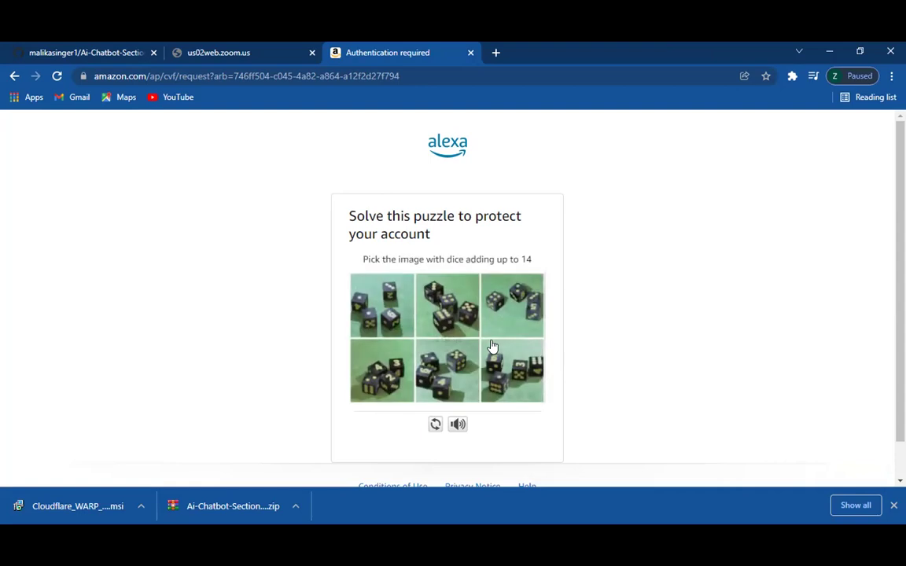
{"action": "left_click", "coordinate": [521, 299]}
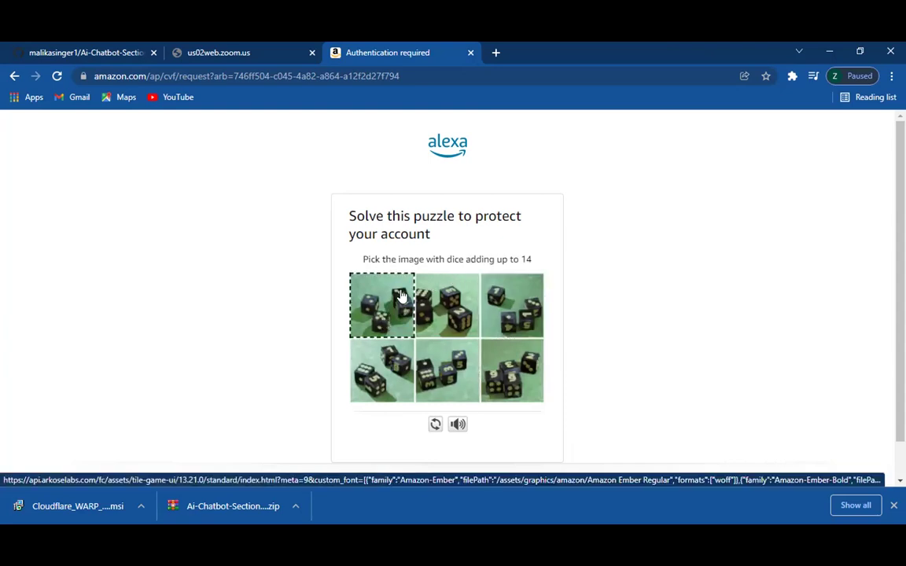
{"action": "left_click", "coordinate": [392, 363]}
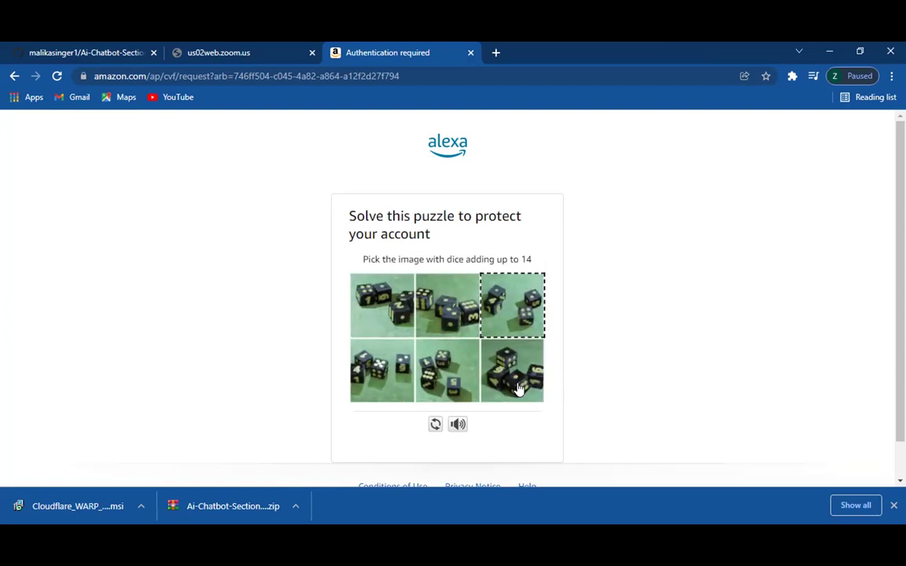
{"action": "left_click", "coordinate": [518, 388]}
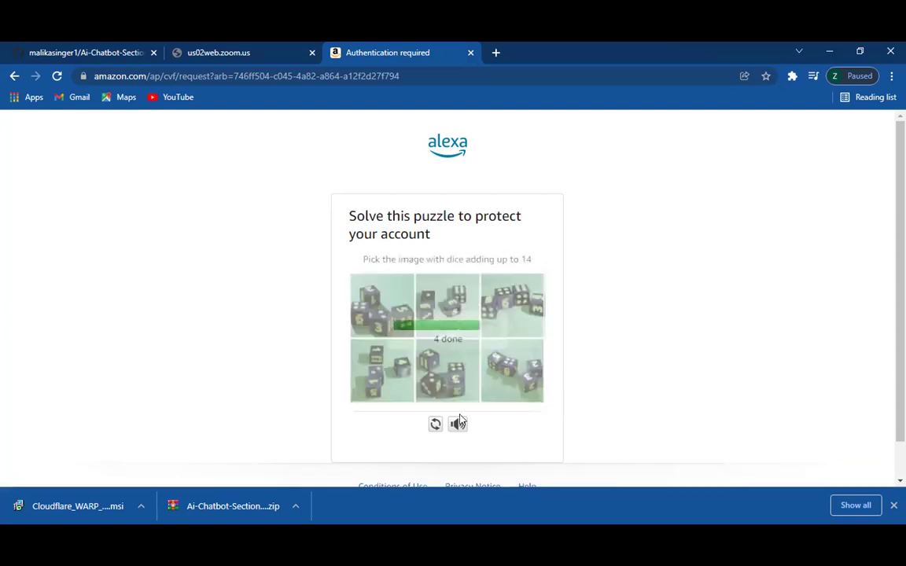
{"action": "left_click", "coordinate": [364, 400]}
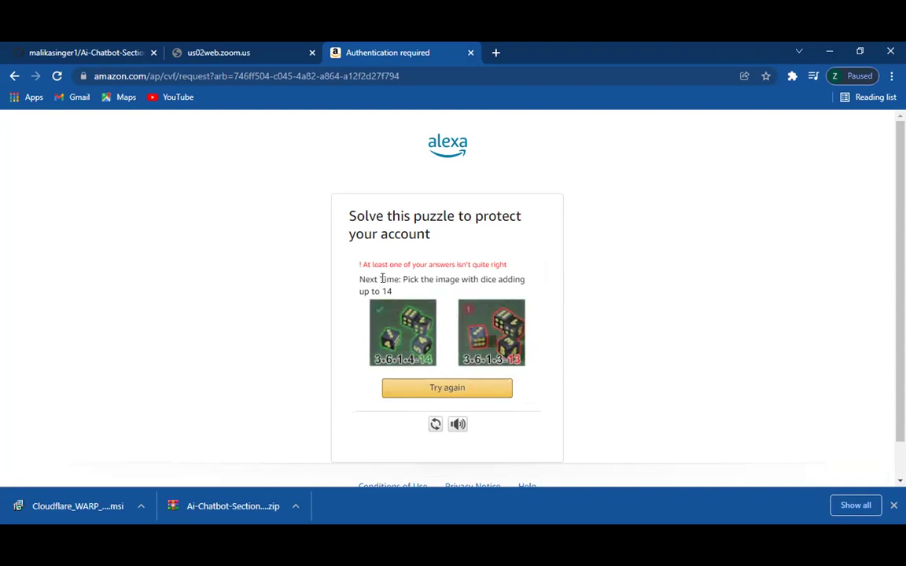
{"action": "left_click", "coordinate": [411, 390]}
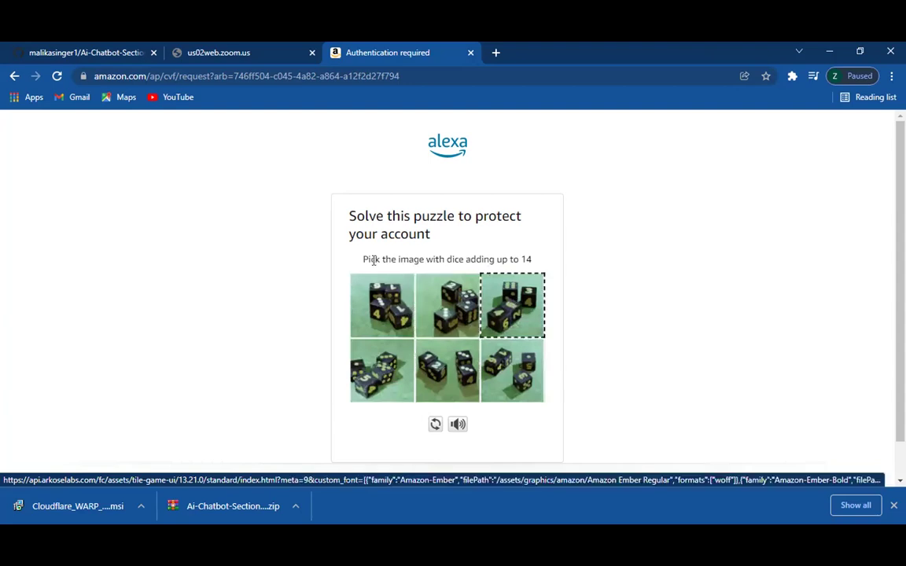
Step: Retry the puzzle, choosing dice images that add up to 14
{"action": "left_click_drag", "start_coordinate": [365, 258], "coordinate": [431, 271]}
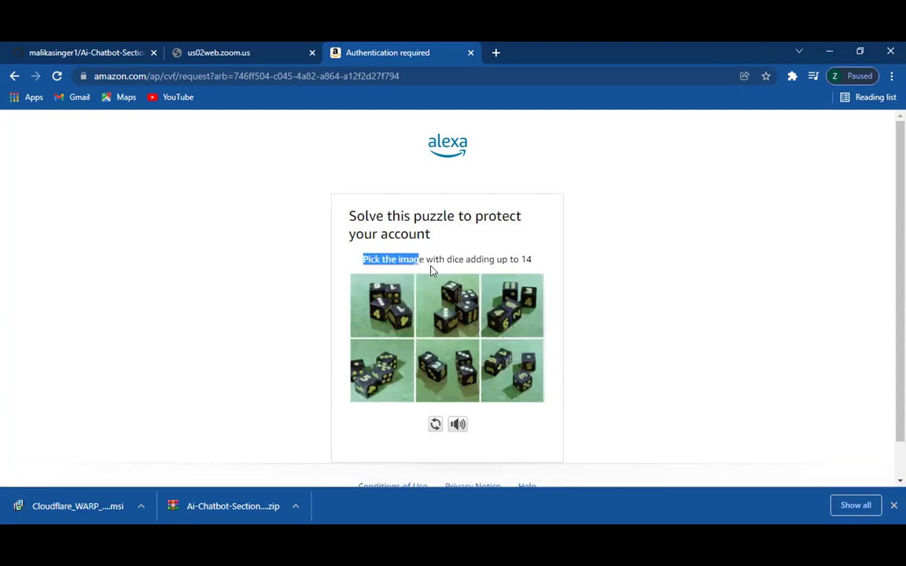
{"action": "left_click", "coordinate": [518, 270]}
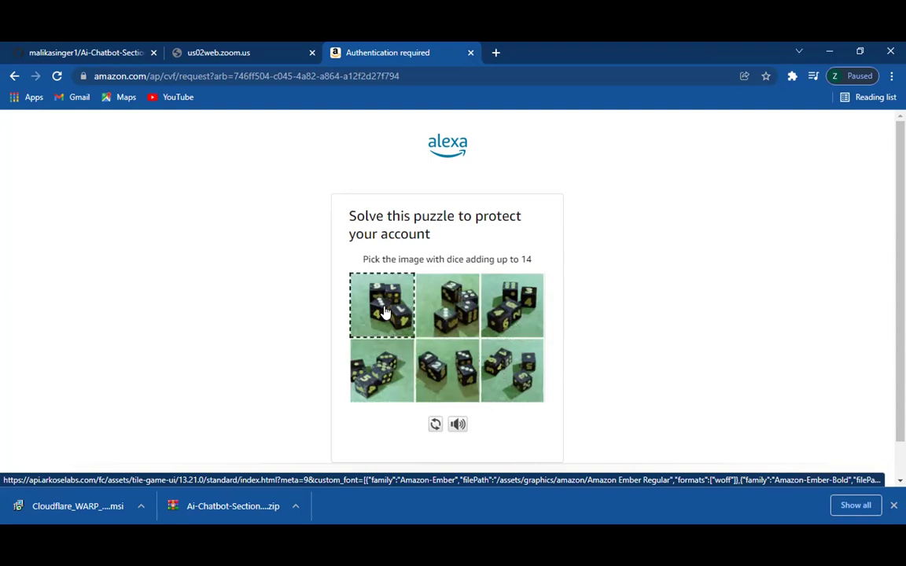
{"action": "left_click", "coordinate": [396, 359]}
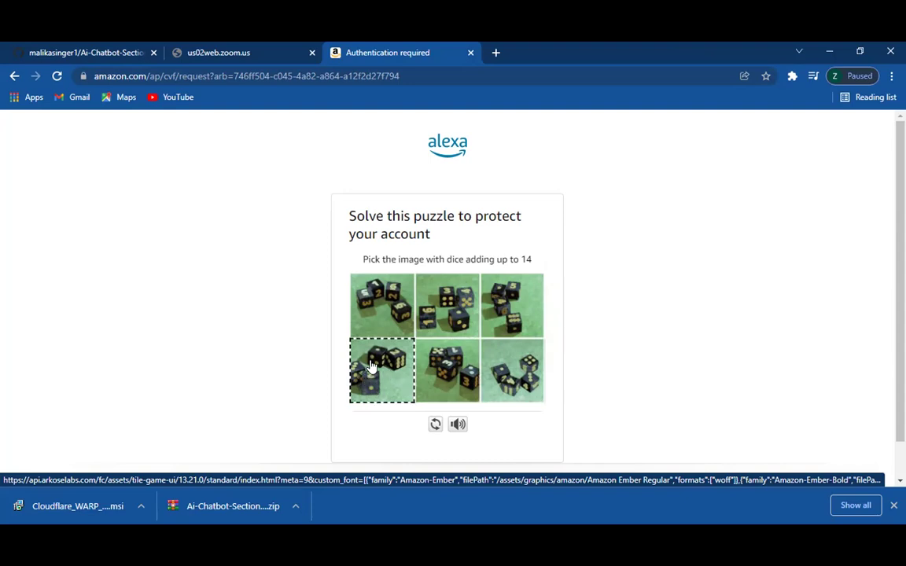
{"action": "left_click", "coordinate": [378, 323]}
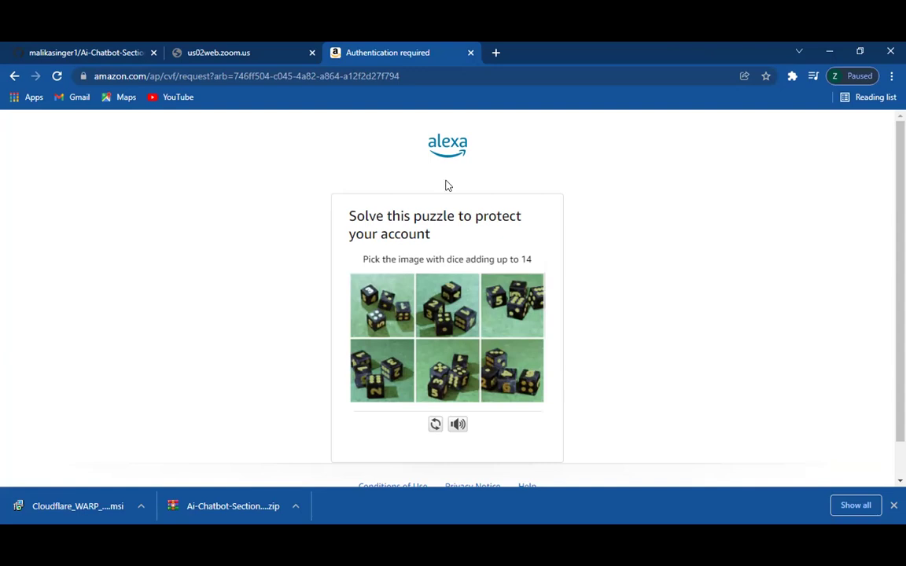
Step: Switch the security check to its audio version using the speaker button below the grid
{"action": "scroll", "coordinate": [418, 400], "scroll_direction": "down", "scroll_amount": 1}
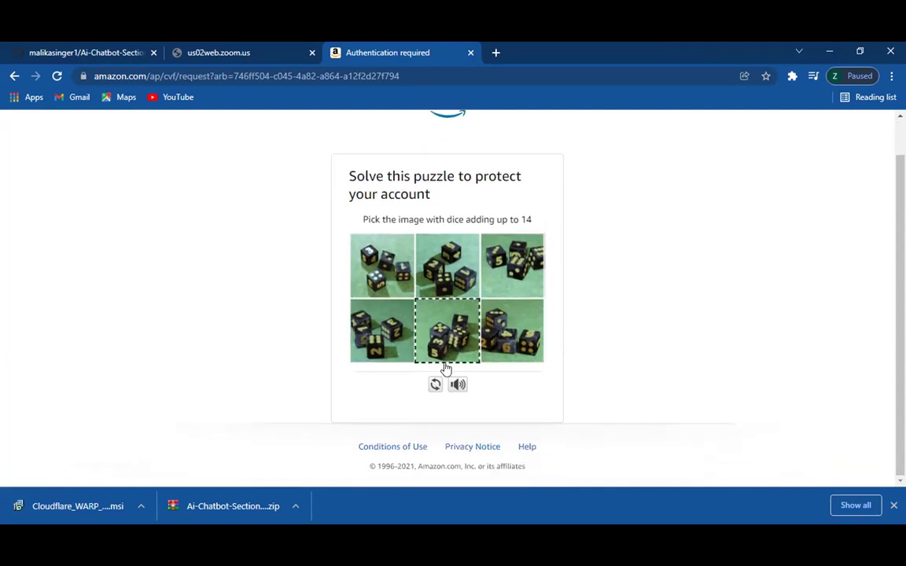
{"action": "left_click", "coordinate": [455, 385]}
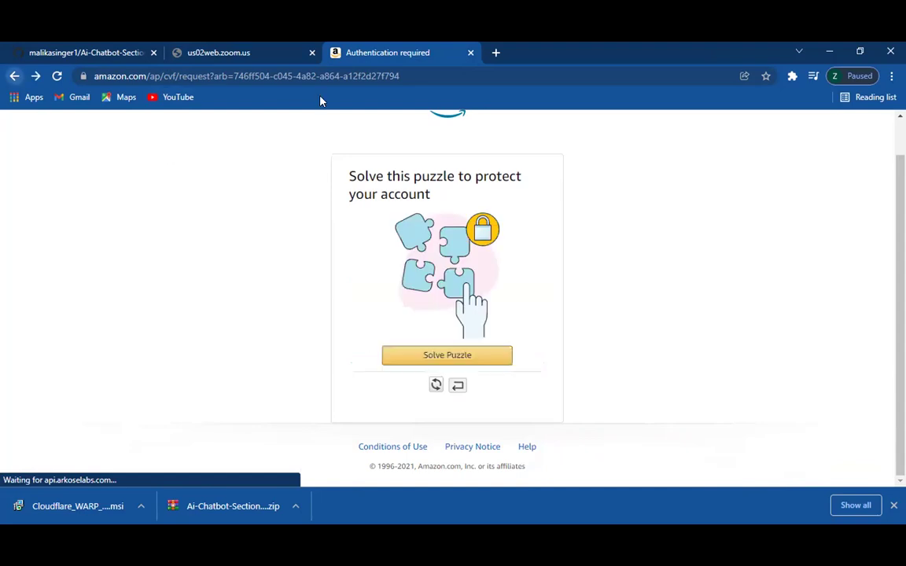
{"action": "left_click", "coordinate": [430, 79]}
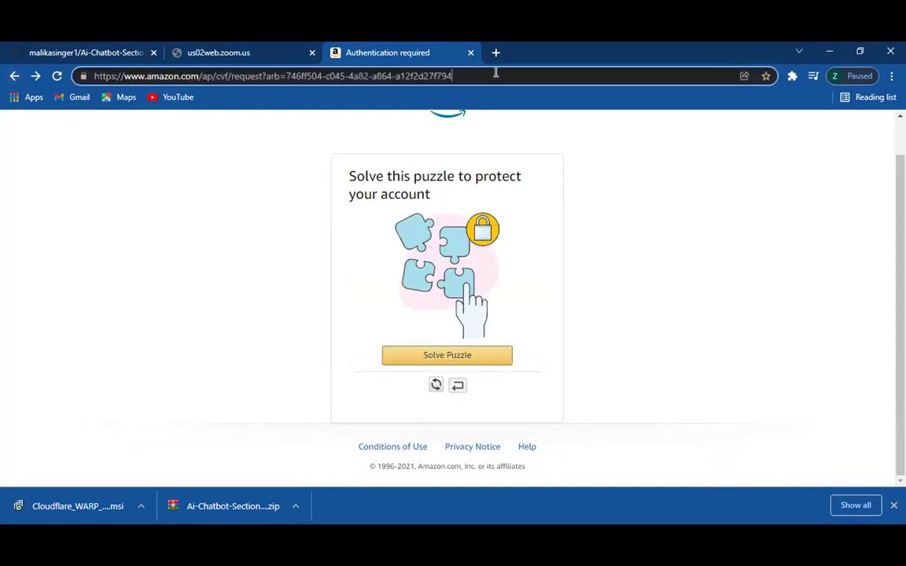
Step: Cancel the address edit and reload the puzzle page
{"action": "left_click_drag", "start_coordinate": [453, 75], "coordinate": [211, 114]}
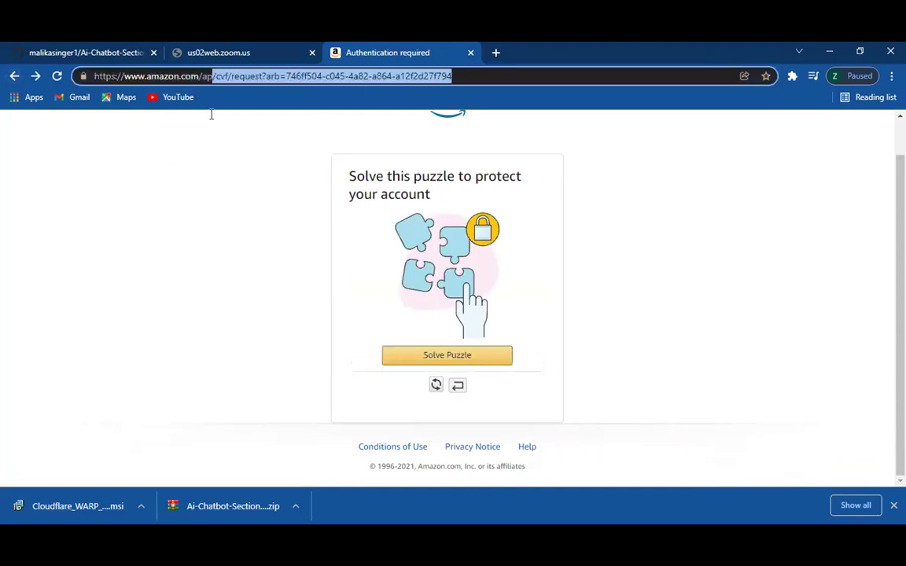
{"action": "left_click", "coordinate": [653, 118]}
{"action": "key", "text": "F5"}
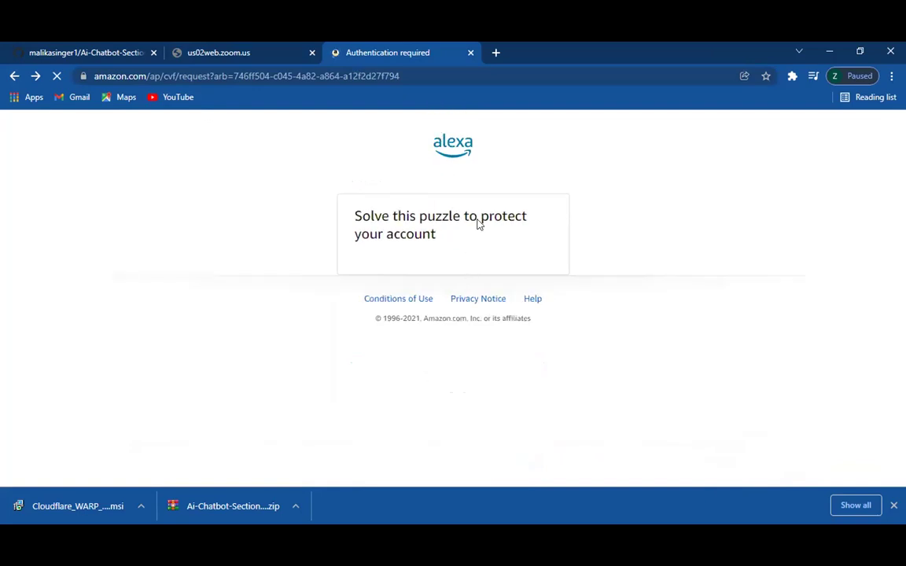
Step: Go to amazon.com/a, then open the previously visited Alexa Developer Console address
{"action": "left_click_drag", "start_coordinate": [399, 76], "coordinate": [132, 77]}
{"action": "key", "text": "BackSpace"}
{"action": "type", "text": "amazon.com/a"}
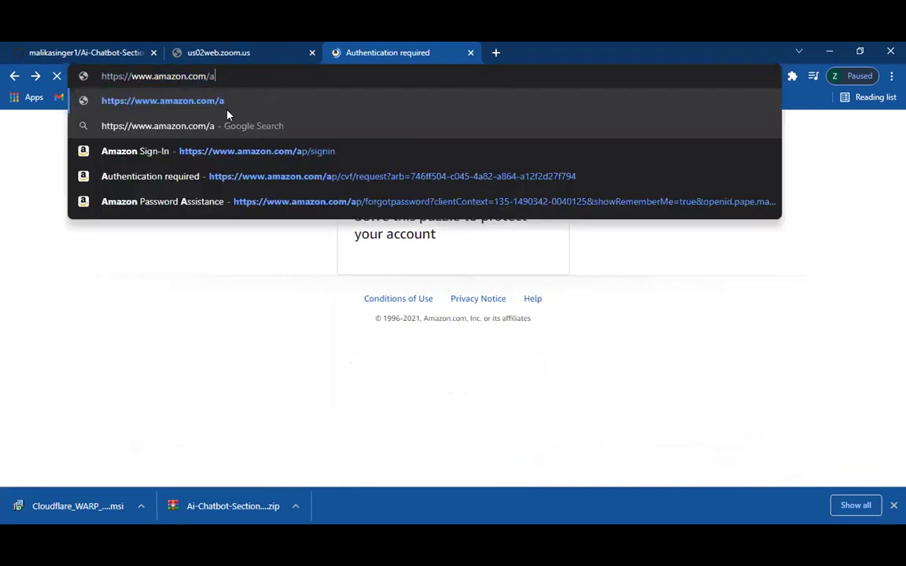
{"action": "key", "text": "Return"}
{"action": "left_click", "coordinate": [209, 78]}
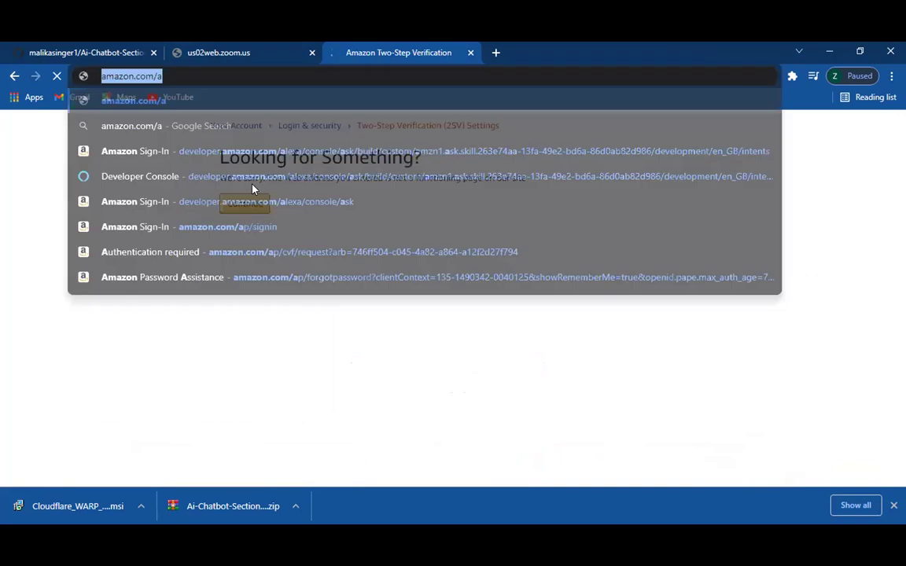
{"action": "key", "text": "Down"}
{"action": "key", "text": "Down"}
{"action": "key", "text": "Down"}
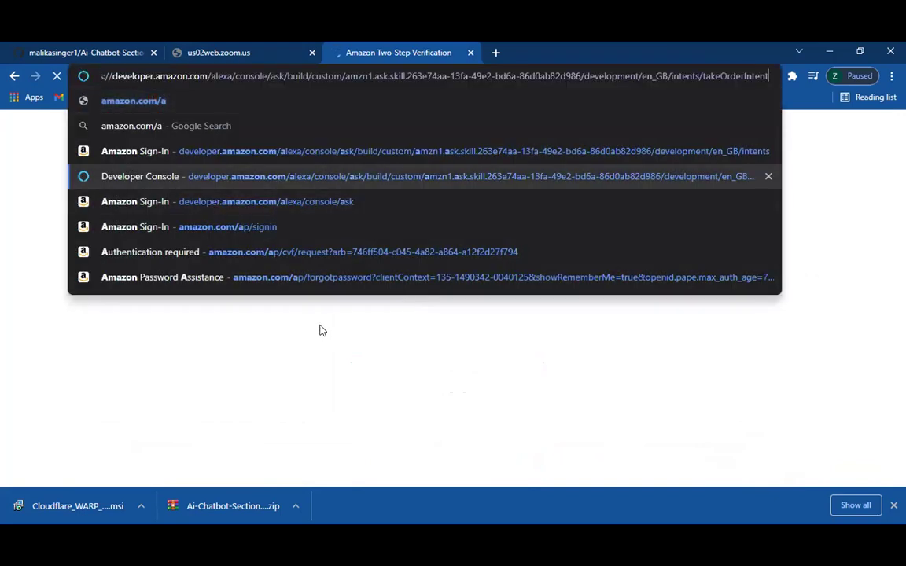
{"action": "key", "text": "Return"}
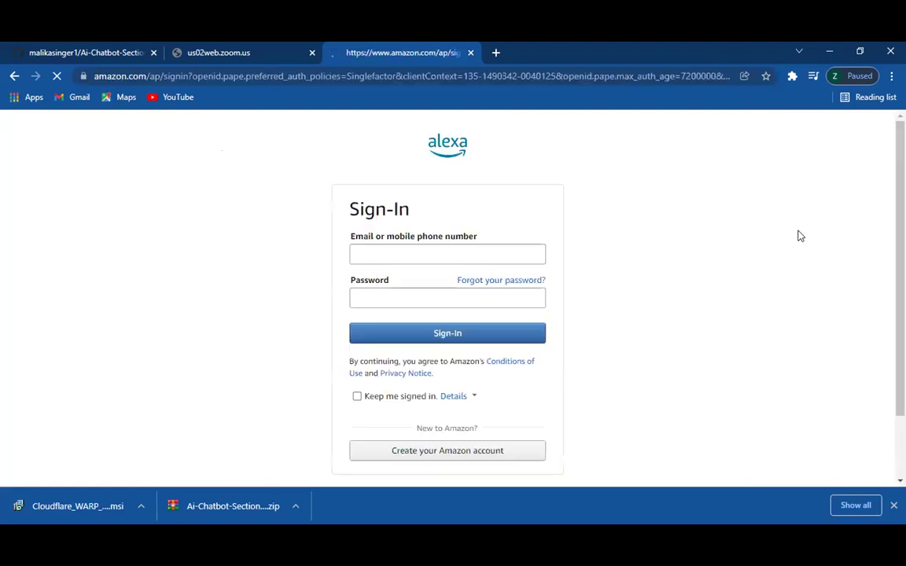
Step: Dismiss the saved suggestions and enter the other account's e-mail address
{"action": "key", "text": "Down"}
{"action": "key", "text": "Down"}
{"action": "key", "text": "Down"}
{"action": "key", "text": "Down"}
{"action": "key", "text": "Down"}
{"action": "key", "text": "Up"}
{"action": "key", "text": "Up"}
{"action": "left_click", "coordinate": [456, 130]}
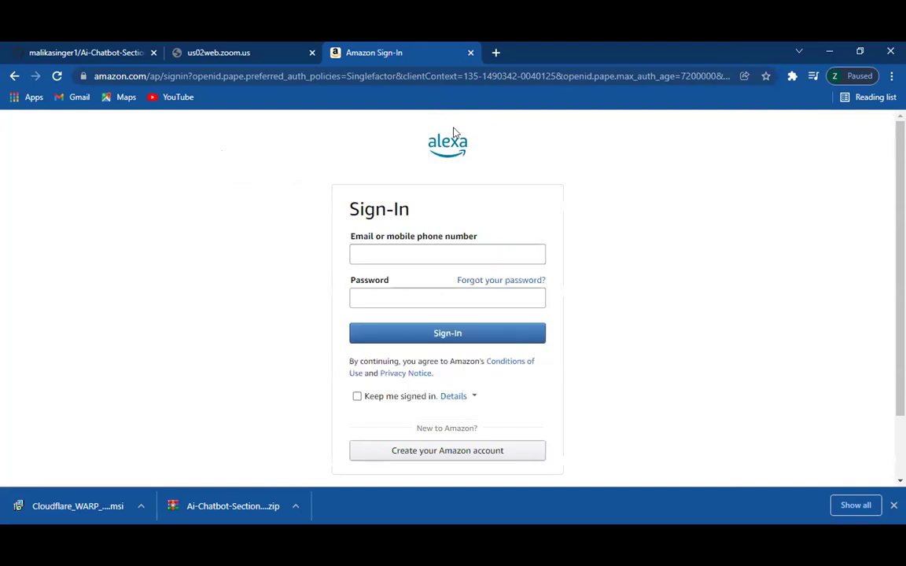
{"action": "left_click", "coordinate": [438, 258]}
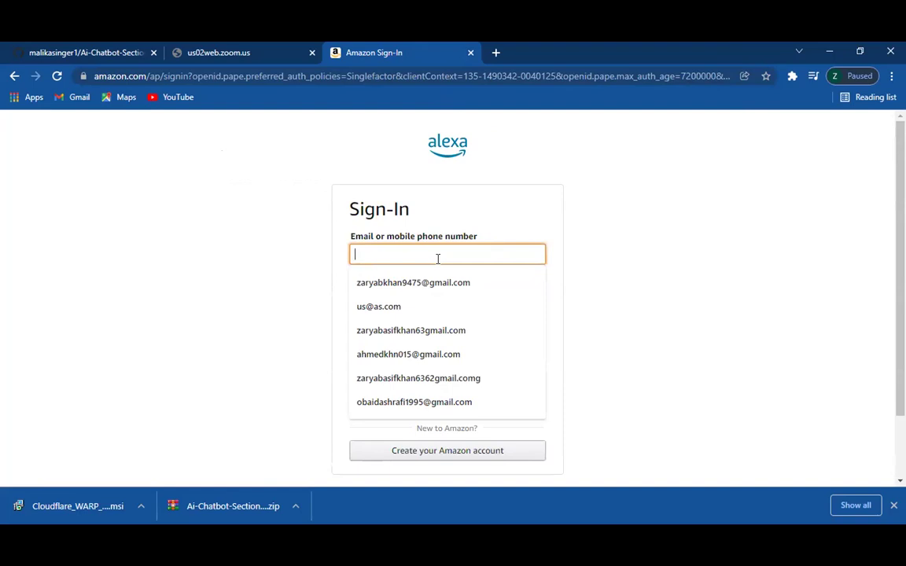
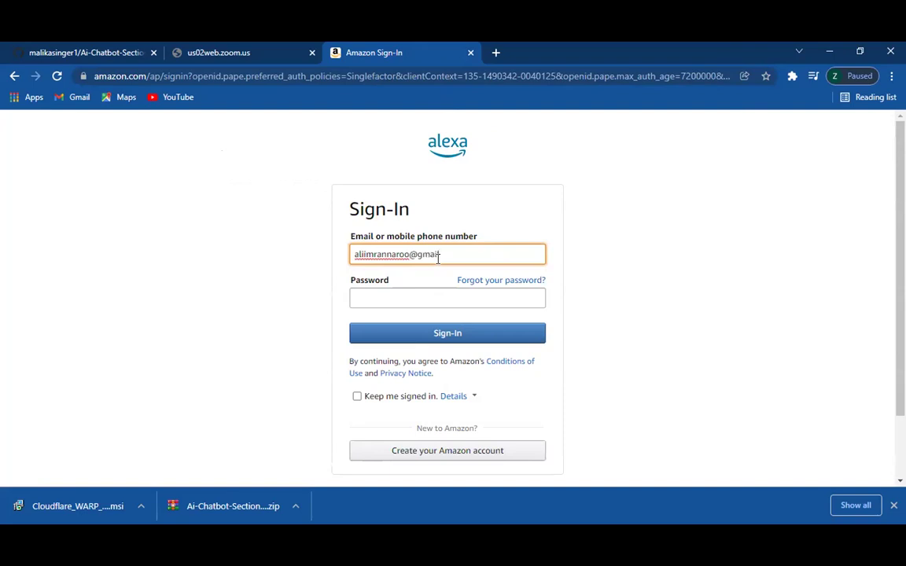
Step: Enter the account password, tick Keep me signed in, and submit the sign-in
{"action": "left_click", "coordinate": [409, 298]}
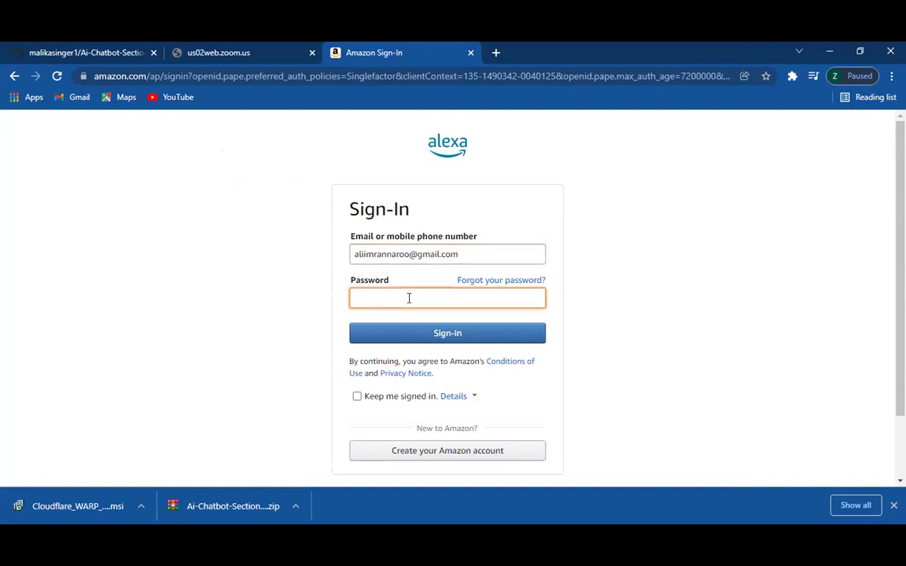
{"action": "type", "text": "•••"}
{"action": "type", "text": "•••••••"}
{"action": "left_click", "coordinate": [357, 396]}
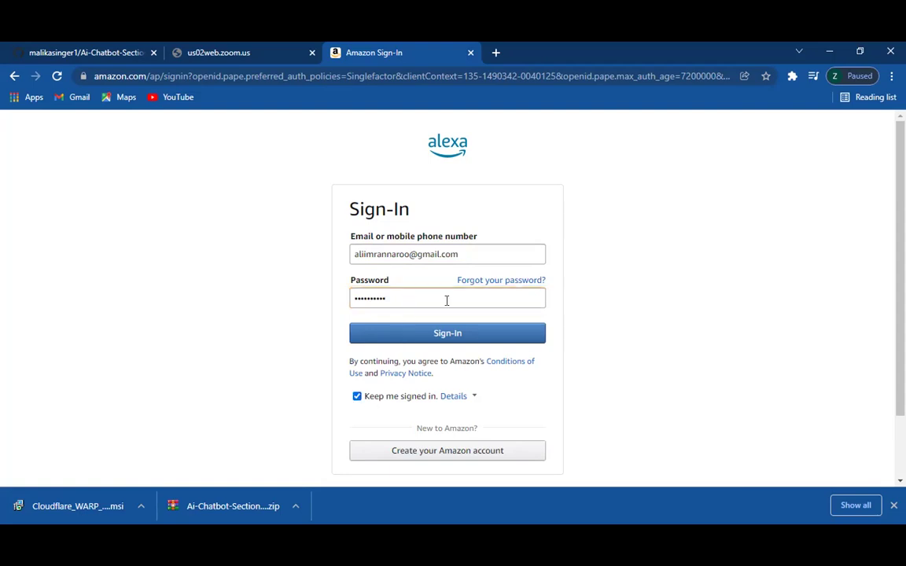
{"action": "left_click", "coordinate": [451, 334]}
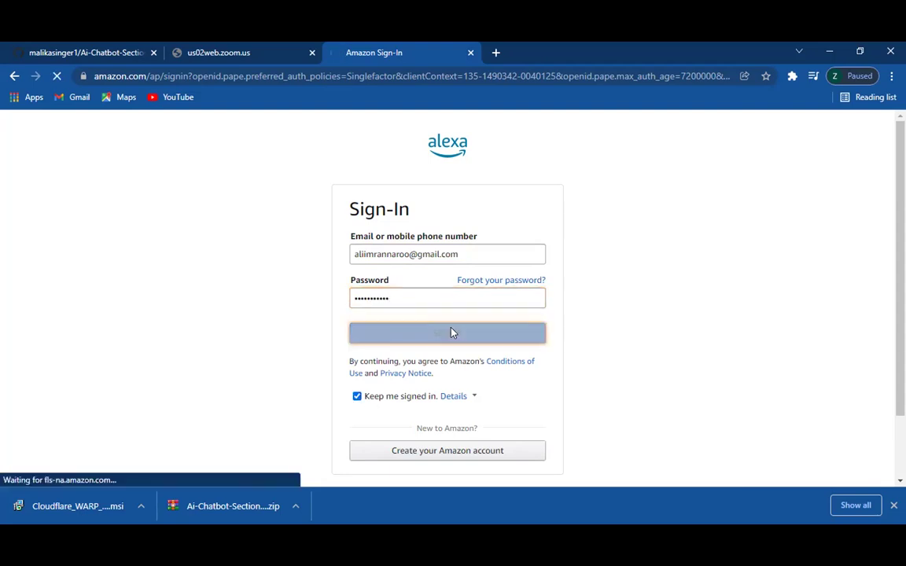
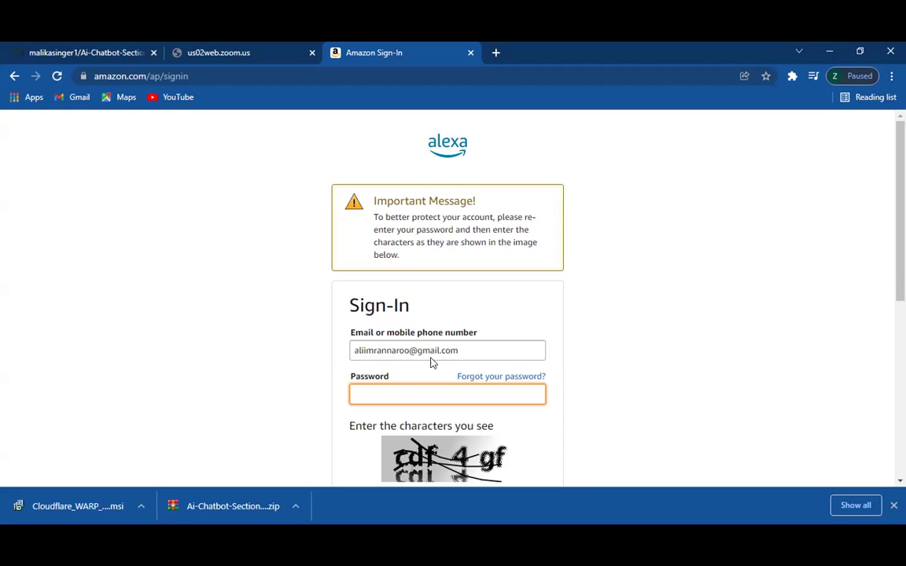
Step: Sign in with the account password and captcha 'cdf4gf', reaching the add-mobile-number prompt
{"action": "type", "text": "••••••••••"}
{"action": "scroll", "coordinate": [414, 357], "scroll_direction": "down", "scroll_amount": 3}
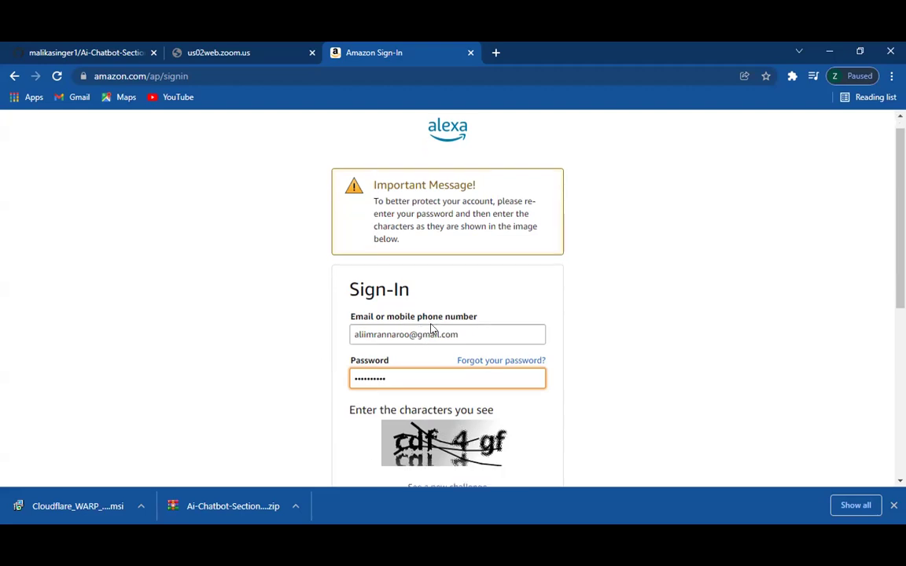
{"action": "left_click", "coordinate": [399, 362]}
{"action": "type", "text": "cdf4g"}
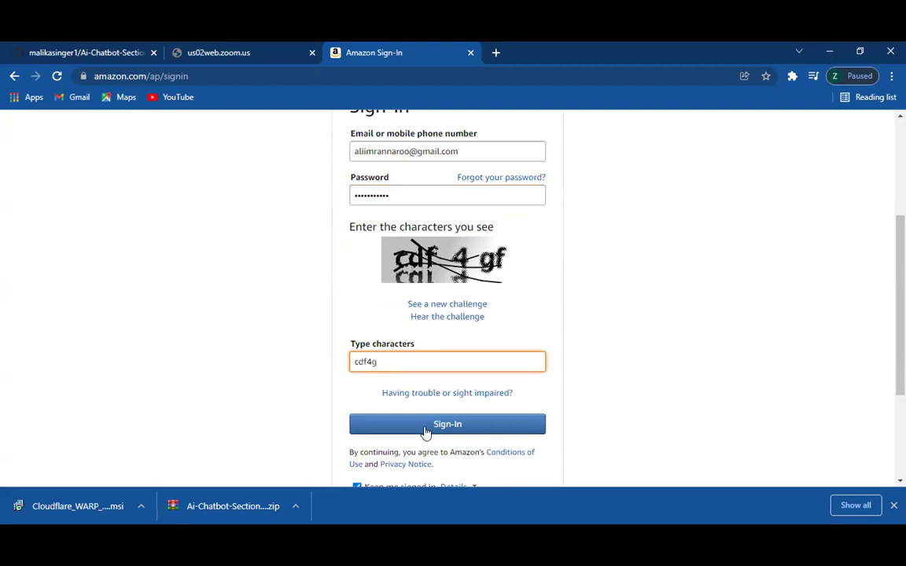
{"action": "type", "text": "f"}
{"action": "key", "text": "Return"}
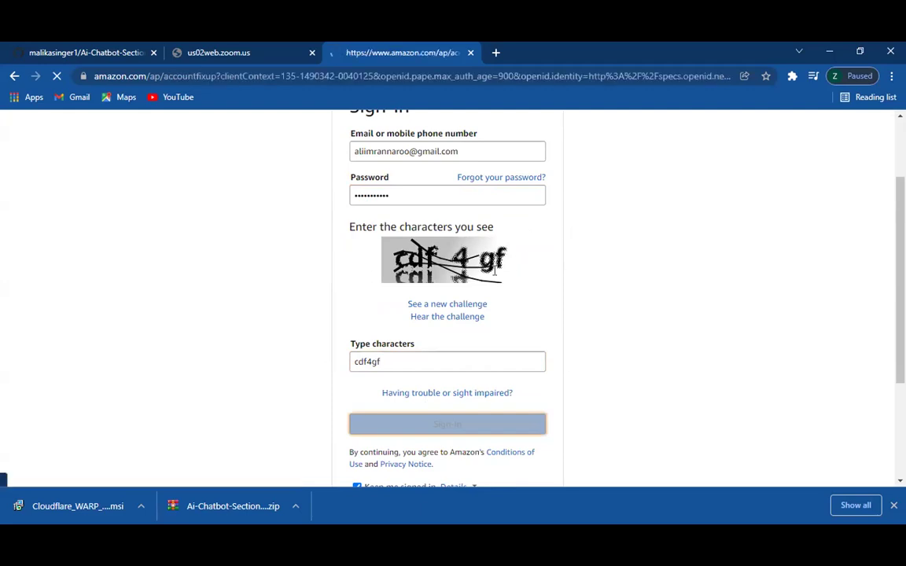
{"action": "left_click", "coordinate": [371, 275]}
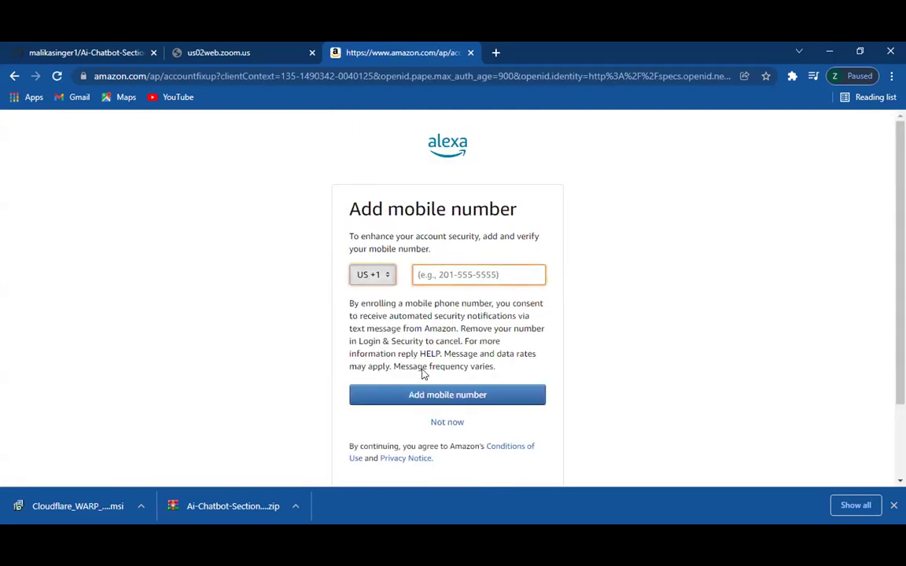
Step: Leave the country code at US +1 and choose Not now to skip adding a mobile number
{"action": "scroll", "coordinate": [422, 373], "scroll_direction": "down", "scroll_amount": 3}
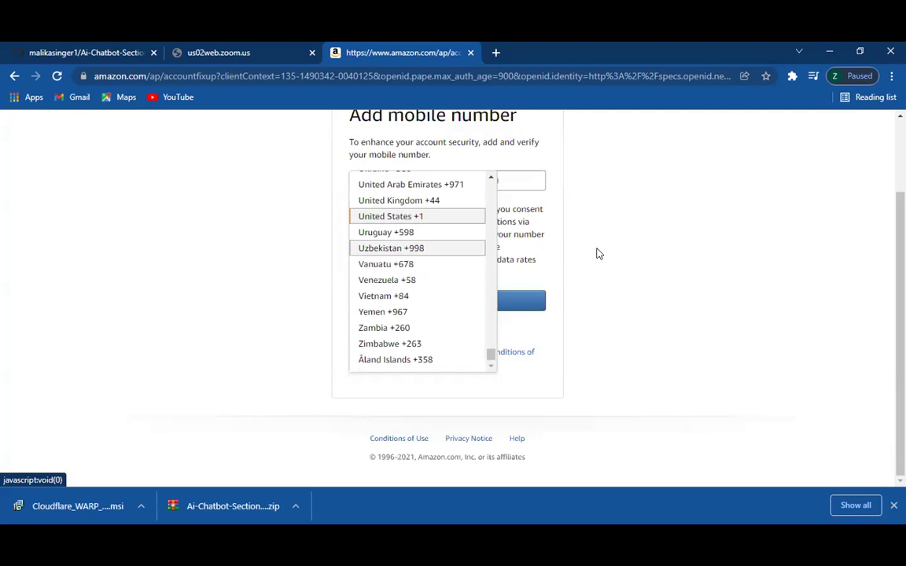
{"action": "scroll", "coordinate": [456, 256], "scroll_direction": "up", "scroll_amount": 5}
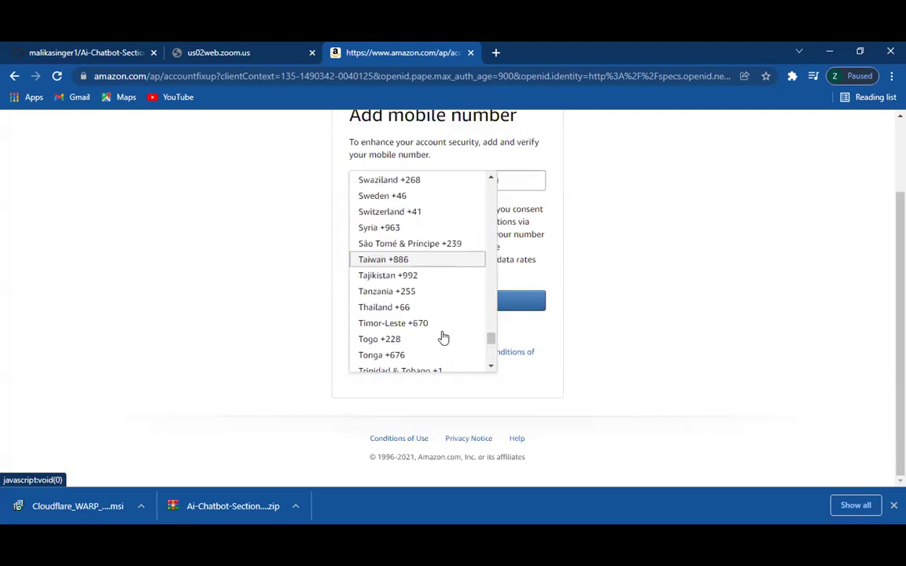
{"action": "key", "text": "Escape"}
{"action": "left_click", "coordinate": [447, 328]}
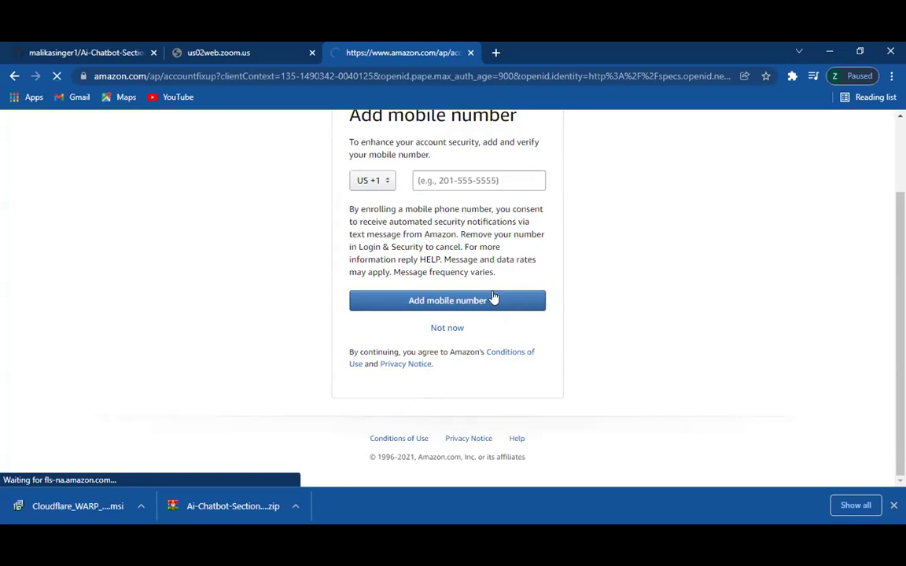
{"action": "left_click", "coordinate": [450, 330]}
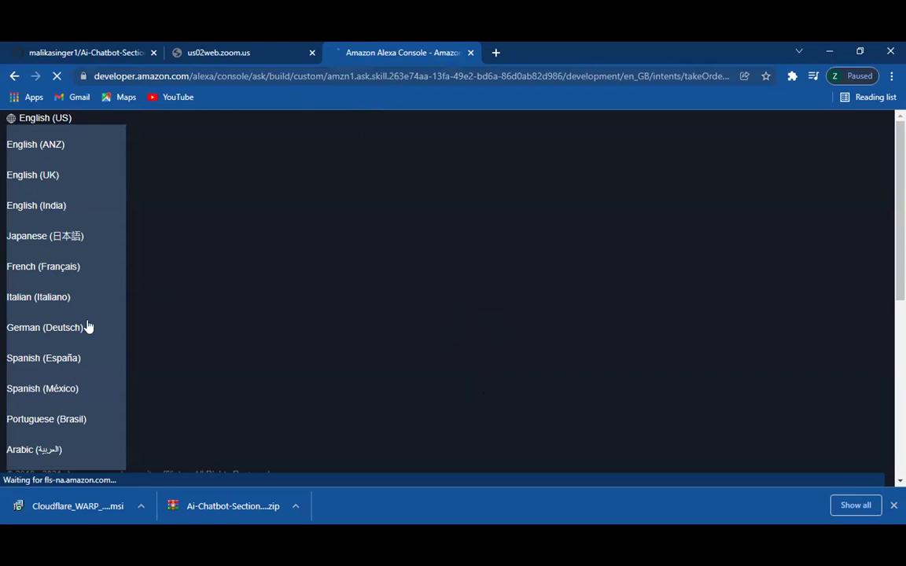
Step: Scroll the takeOrderIntent build page while it finishes loading
{"action": "scroll", "coordinate": [66, 213], "scroll_direction": "down", "scroll_amount": 3}
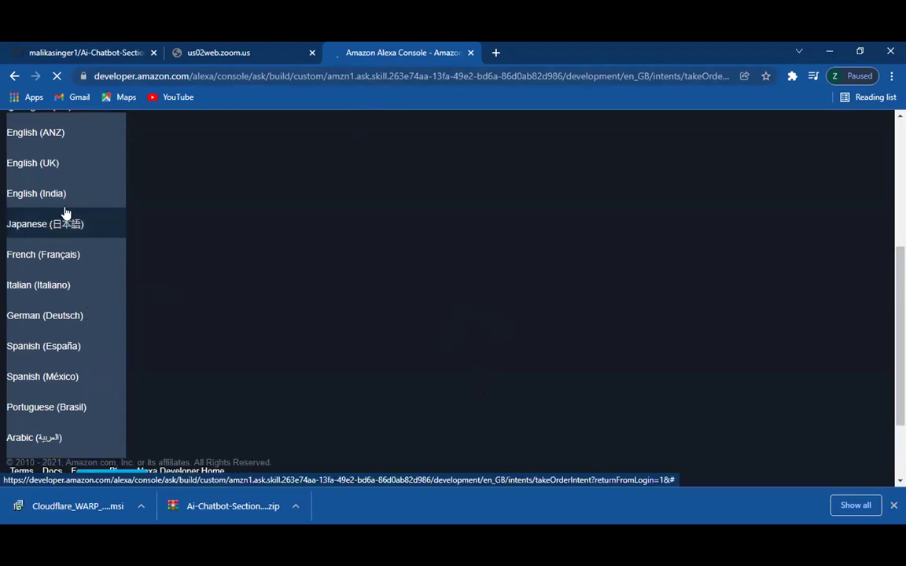
{"action": "scroll", "coordinate": [71, 149], "scroll_direction": "up", "scroll_amount": 3}
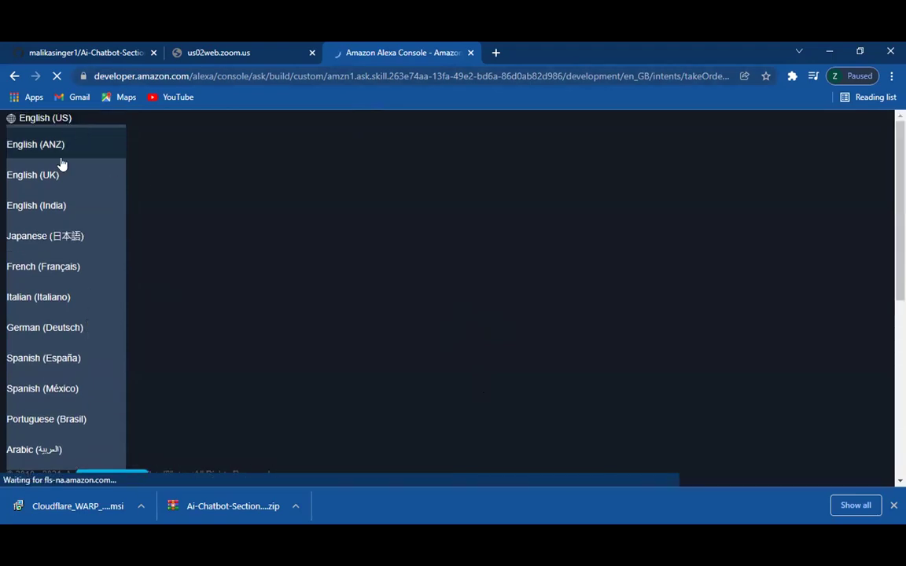
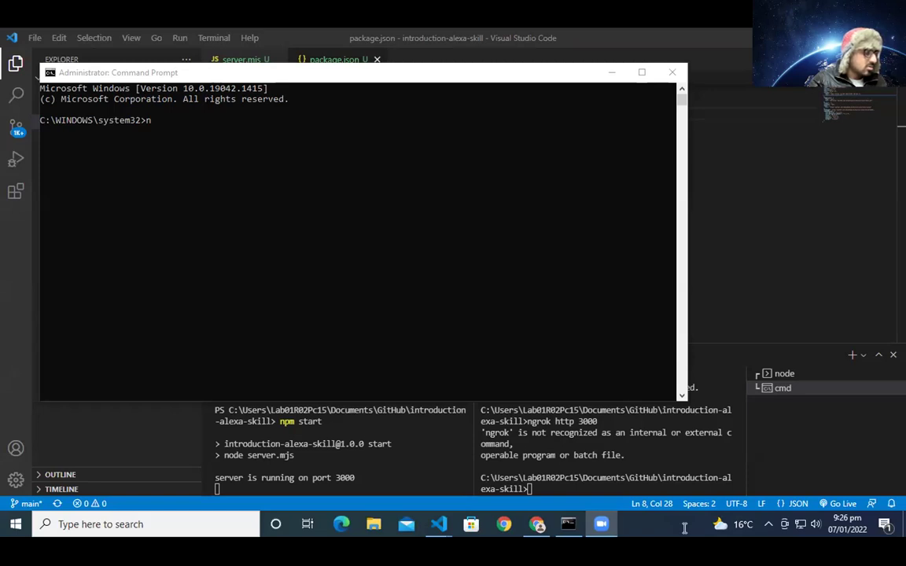
Step: Try running 'ngrok http 3000' in Command Prompt, which isn't recognised
{"action": "left_click", "coordinate": [207, 129]}
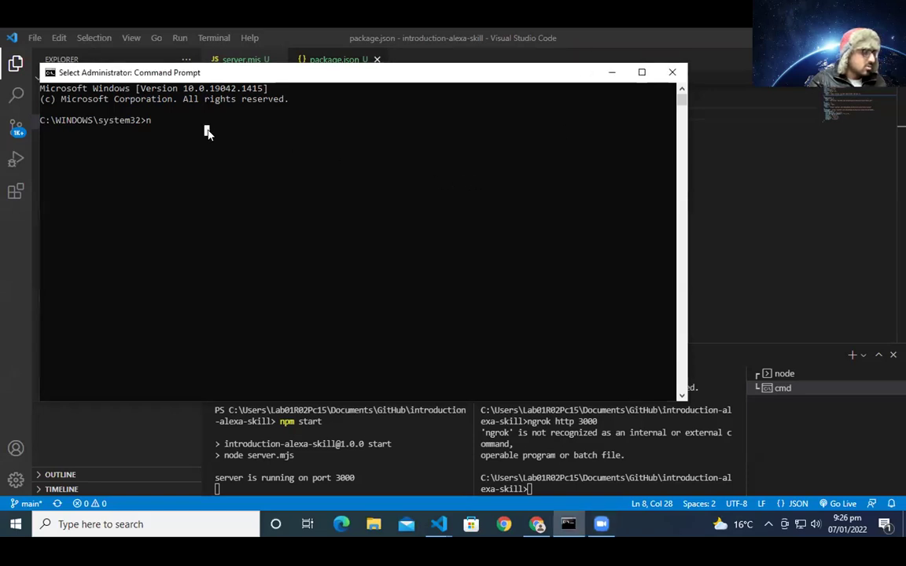
{"action": "key", "text": "BackSpace"}
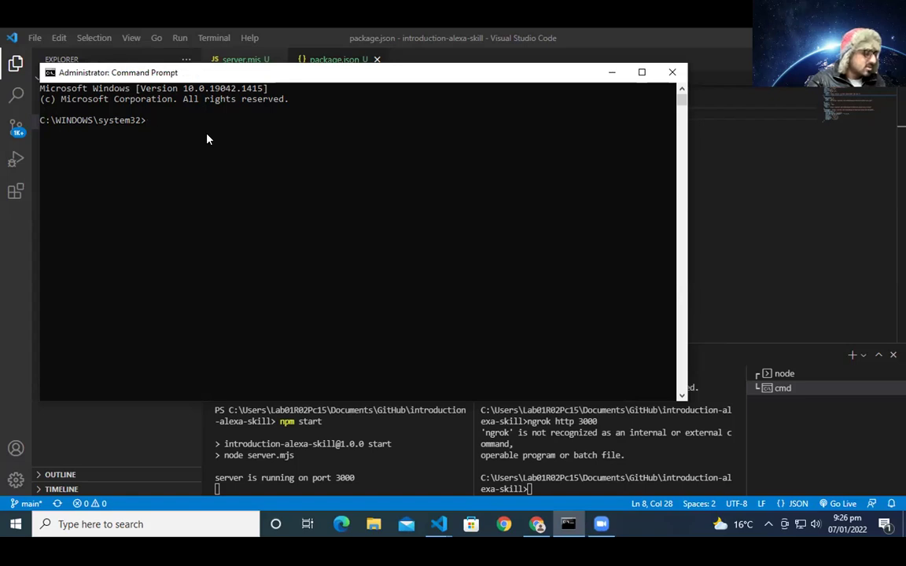
{"action": "type", "text": "ngrok http 3000"}
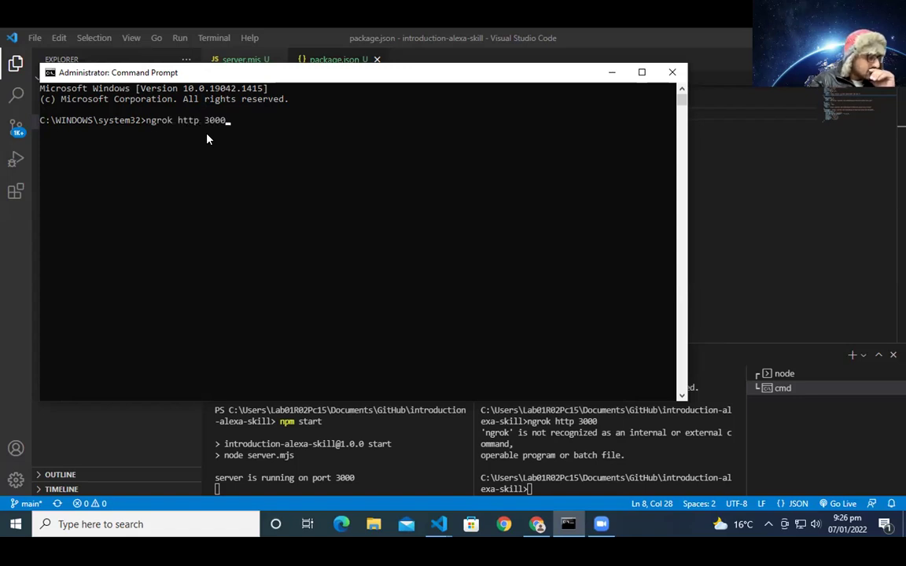
{"action": "key", "text": "Return"}
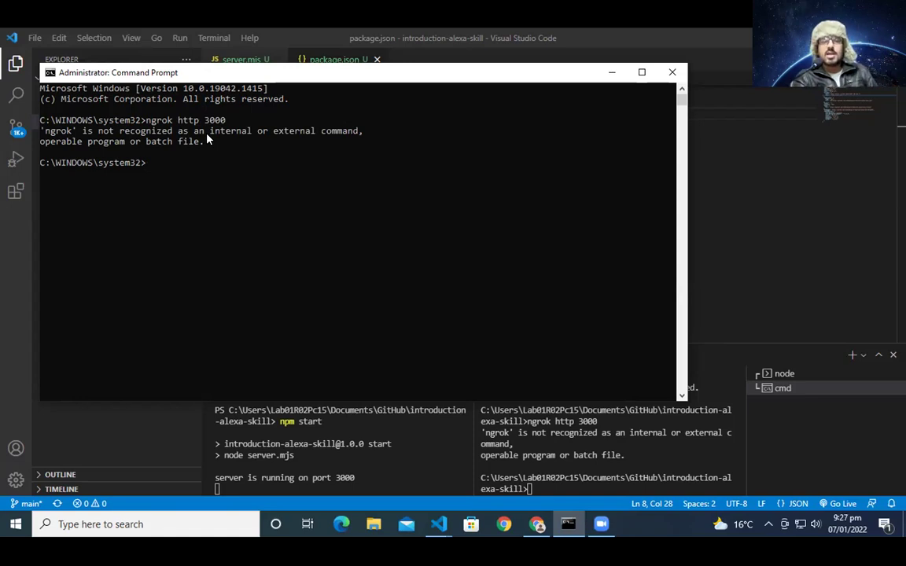
Step: Install ngrok globally with 'npm i -g ngrok' and recall the 'ngrok http 3000' command
{"action": "type", "text": "npm"}
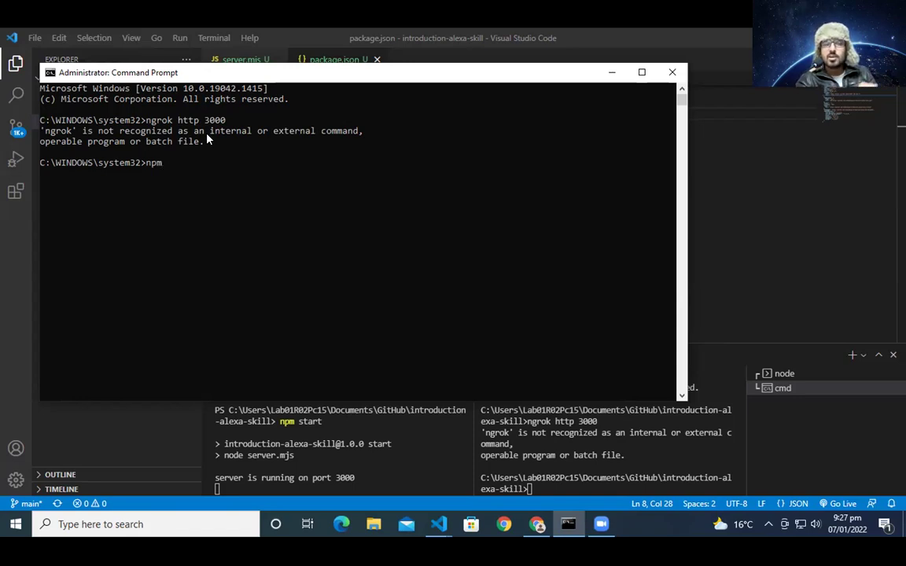
{"action": "type", "text": "i -"}
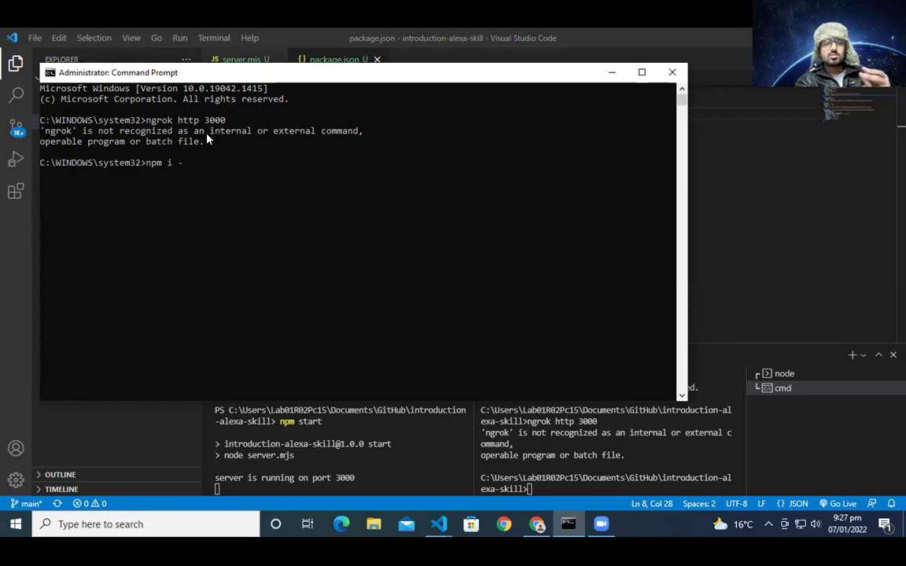
{"action": "type", "text": "g ngroc"}
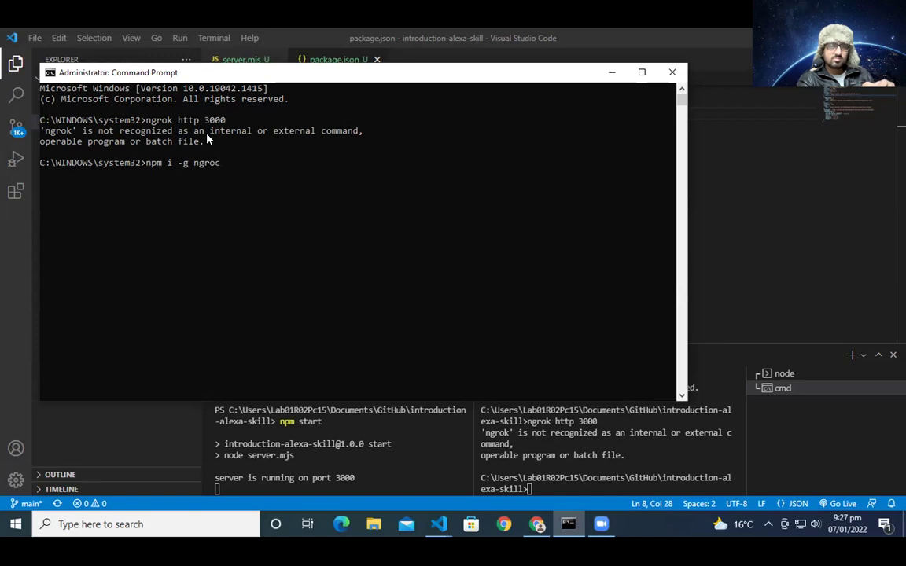
{"action": "key", "text": "BackSpace"}
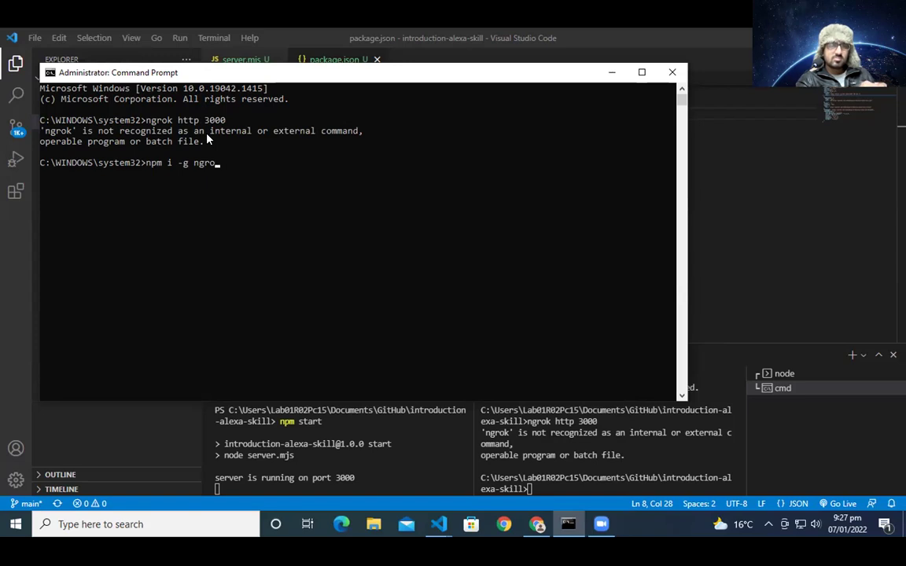
{"action": "type", "text": "k"}
{"action": "key", "text": "Return"}
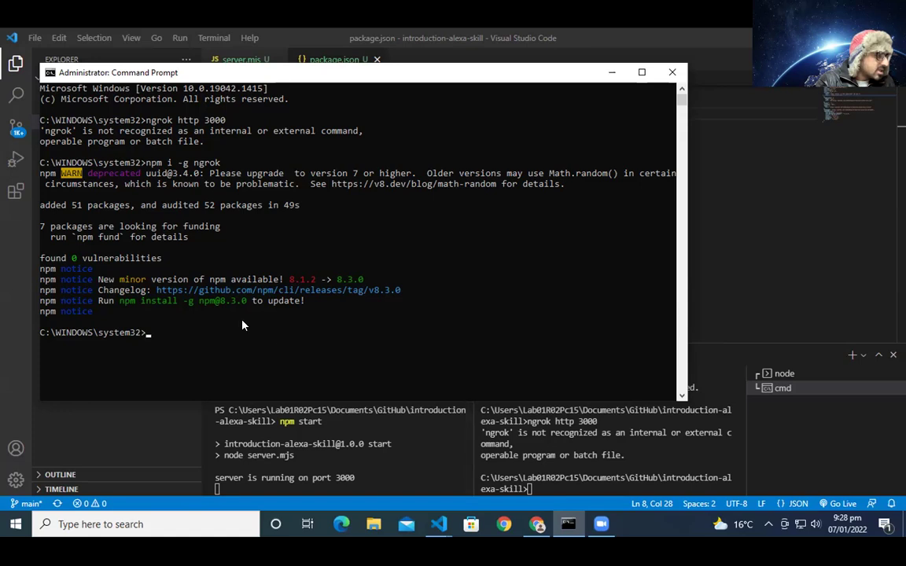
{"action": "key", "text": "Up"}
{"action": "key", "text": "Up"}
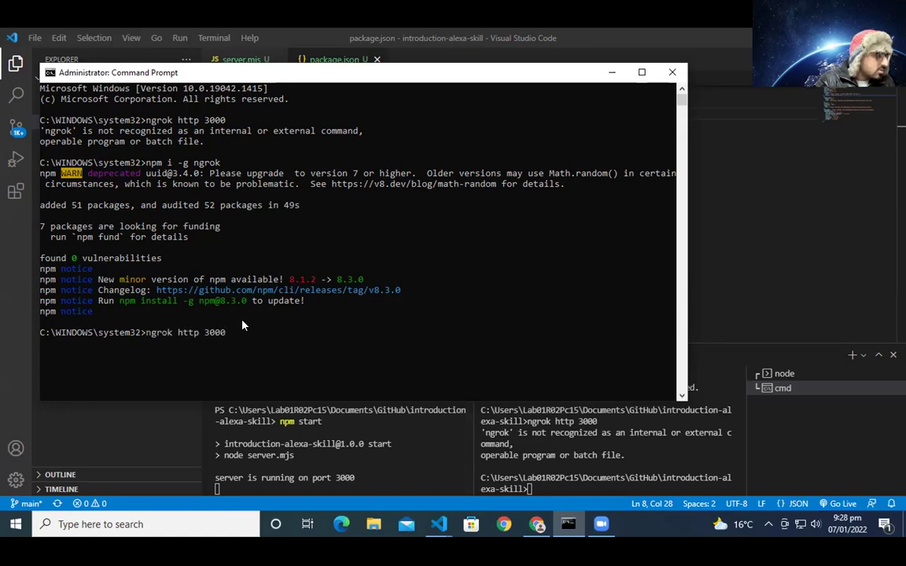
Step: Run 'ngrok http 3000' and copy the https Forwarding URL from its output
{"action": "key", "text": "Return"}
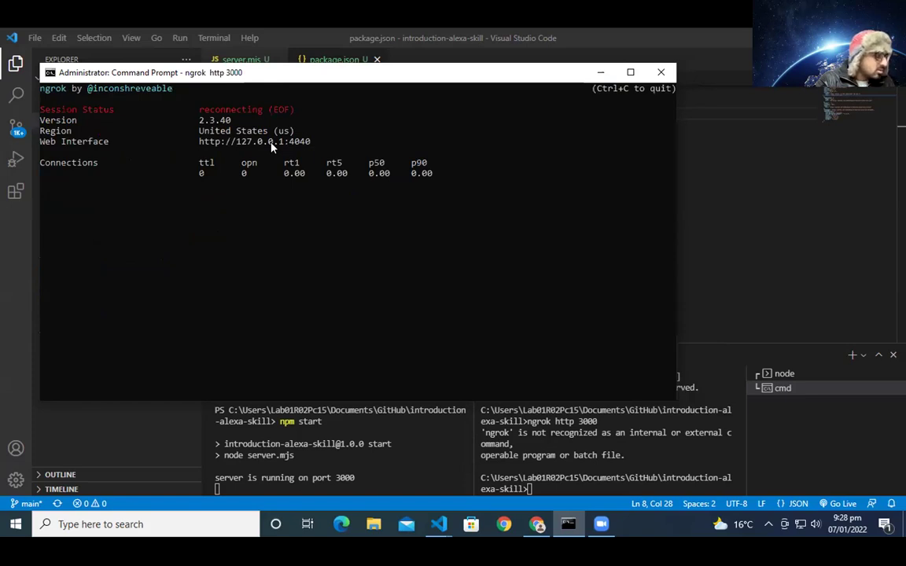
{"action": "left_click_drag", "start_coordinate": [272, 146], "coordinate": [273, 146]}
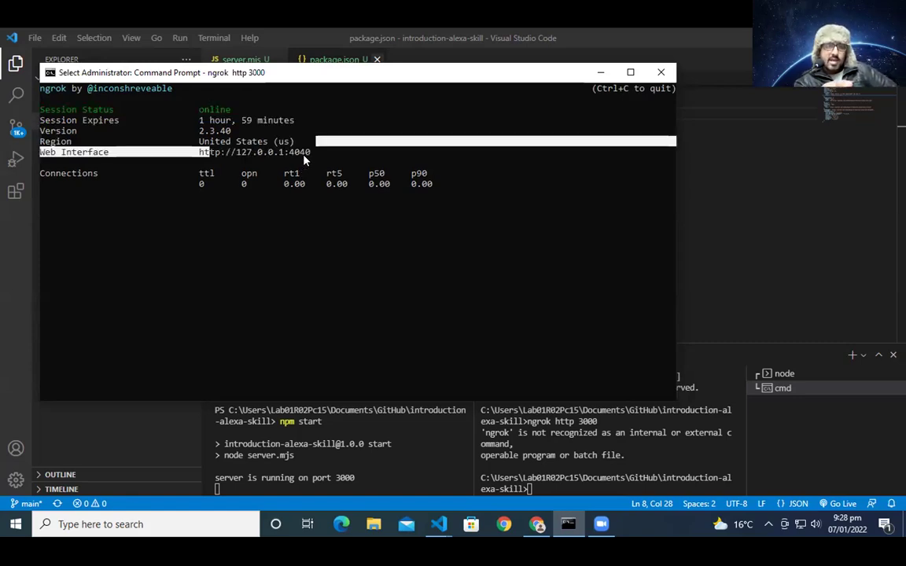
{"action": "double_click", "coordinate": [305, 153]}
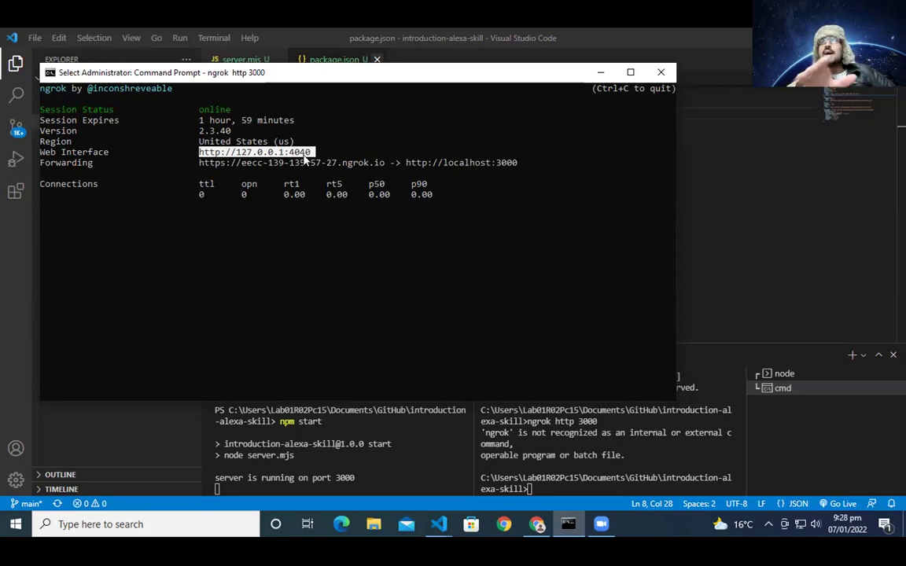
{"action": "double_click", "coordinate": [305, 162]}
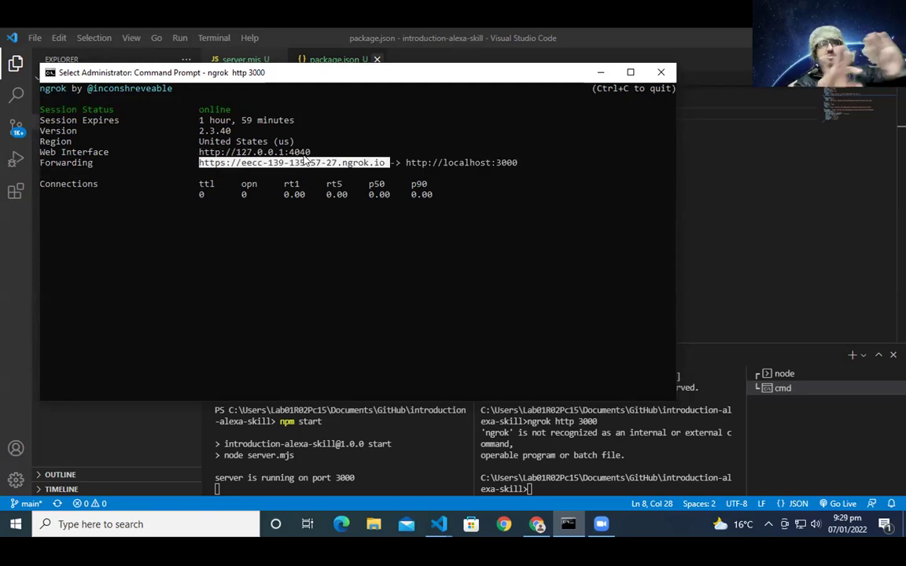
{"action": "right_click", "coordinate": [305, 162]}
{"action": "key", "text": "alt+Tab"}
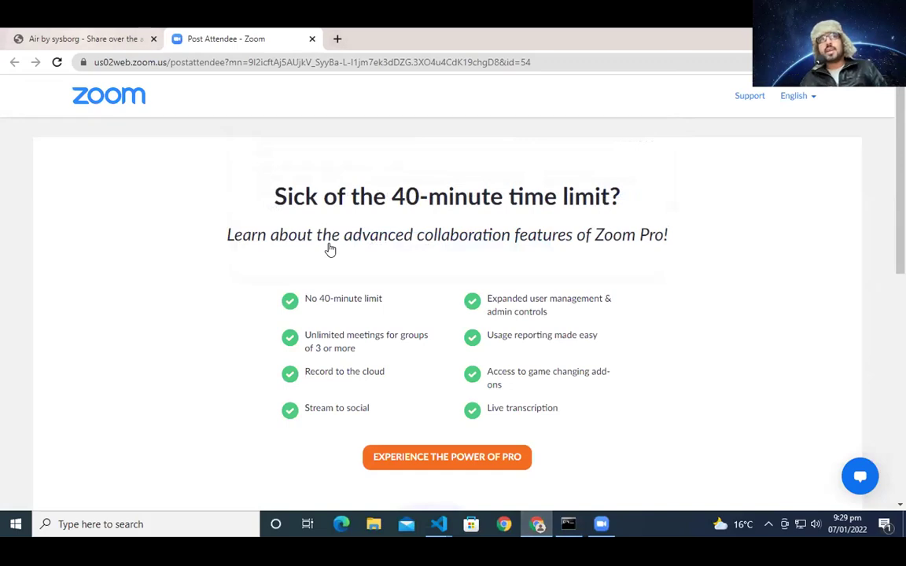
Step: Search 'alexa skill kit' in a new tab and open the Alexa Skills Kit result
{"action": "key", "text": "ctrl+t"}
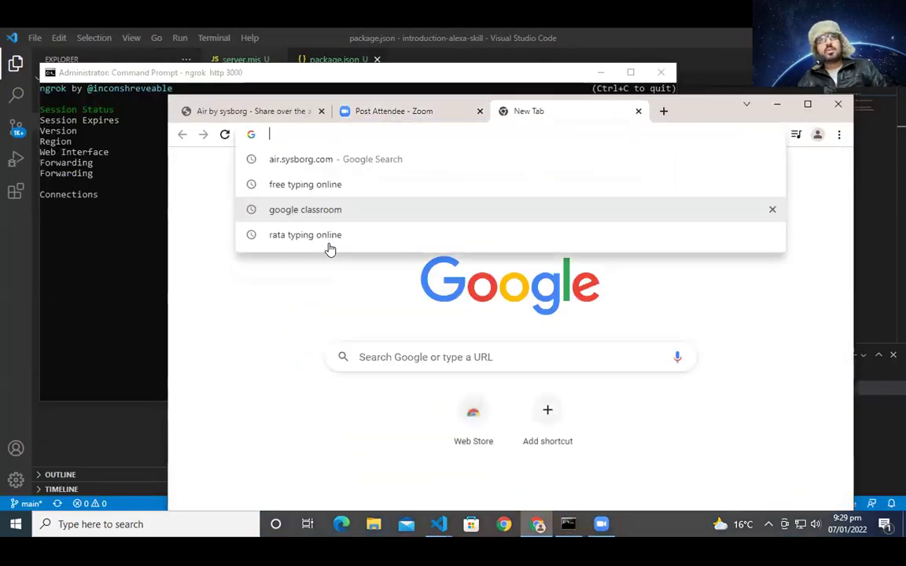
{"action": "type", "text": "a"}
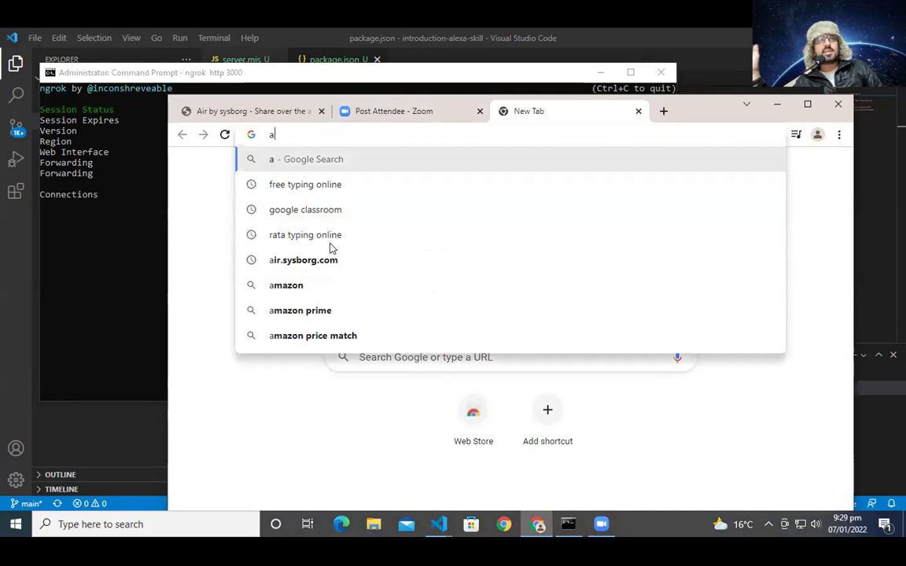
{"action": "type", "text": "lexa skill kit"}
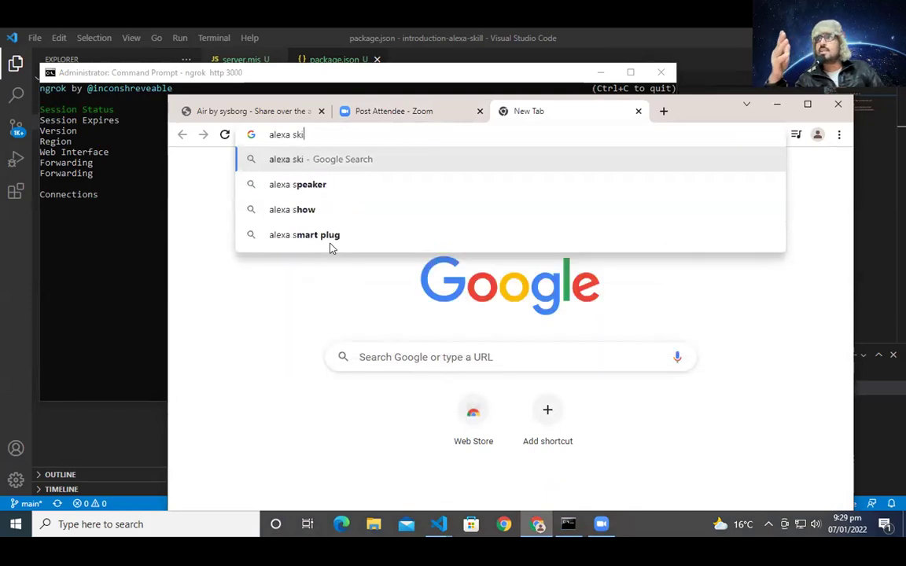
{"action": "key", "text": "Return"}
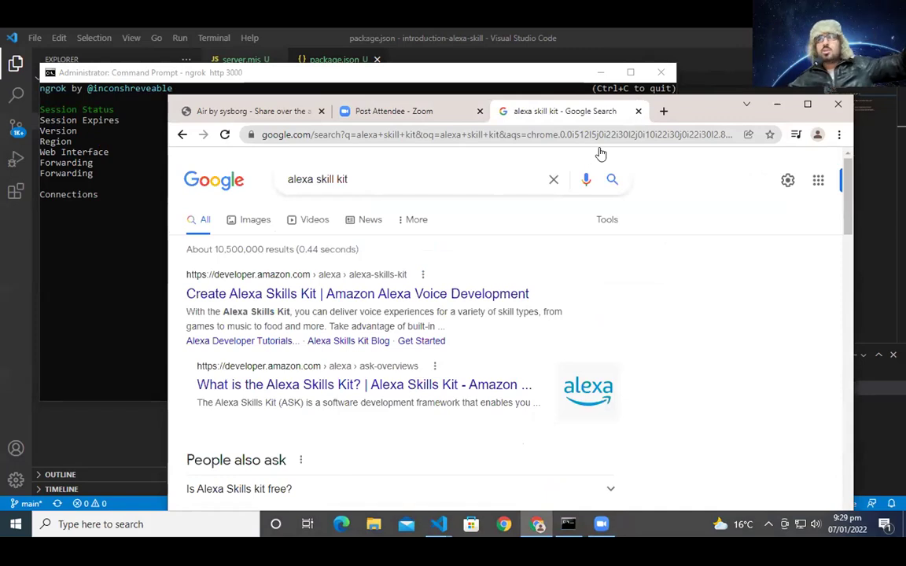
{"action": "left_click", "coordinate": [464, 244]}
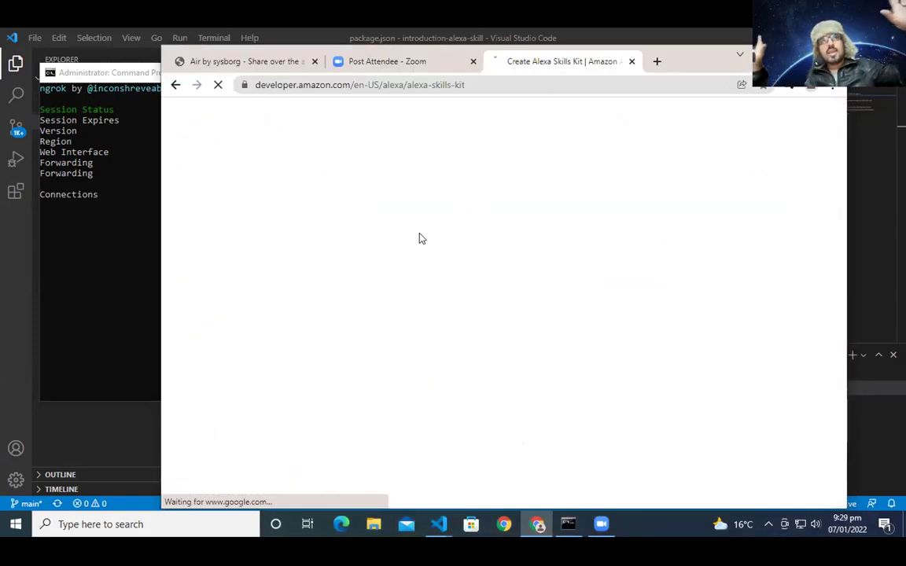
{"action": "left_click_drag", "start_coordinate": [732, 59], "coordinate": [600, 97]}
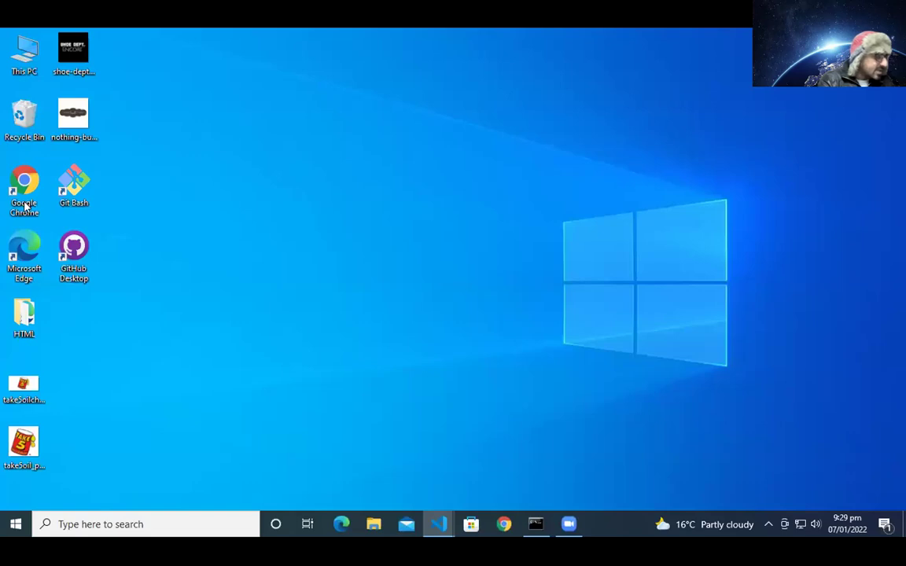
Step: Relaunch Chrome with another profile, repeat the search, and close the maintenance page
{"action": "double_click", "coordinate": [30, 193]}
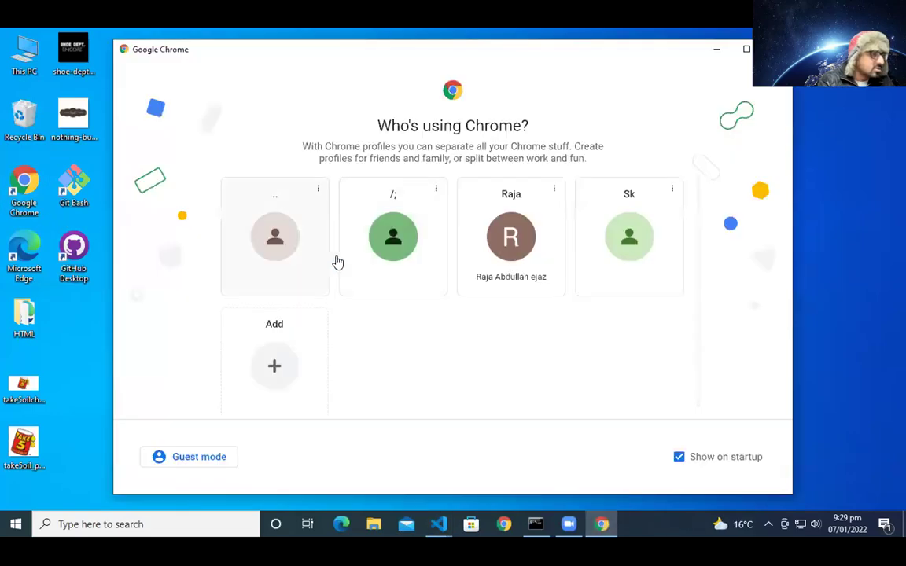
{"action": "left_click", "coordinate": [281, 252]}
{"action": "left_click", "coordinate": [433, 122]}
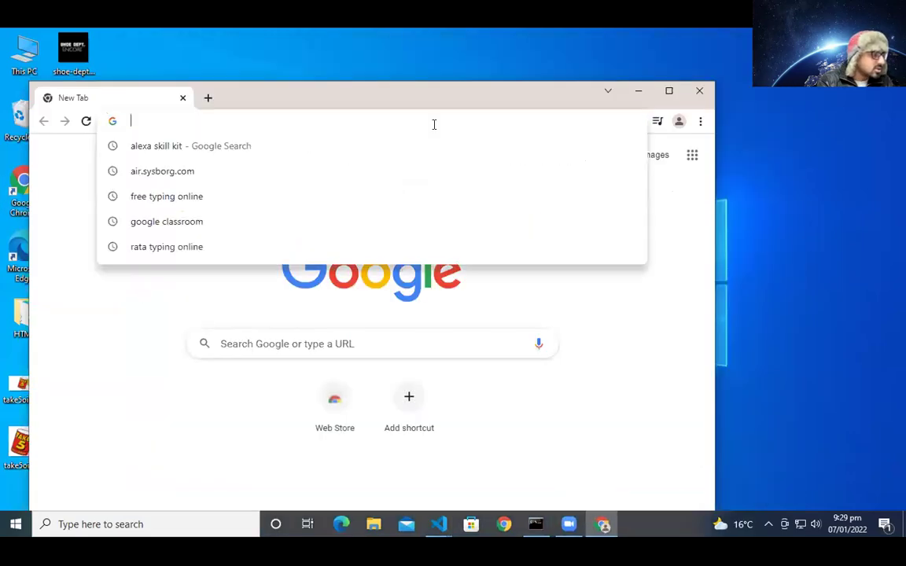
{"action": "key", "text": "Down"}
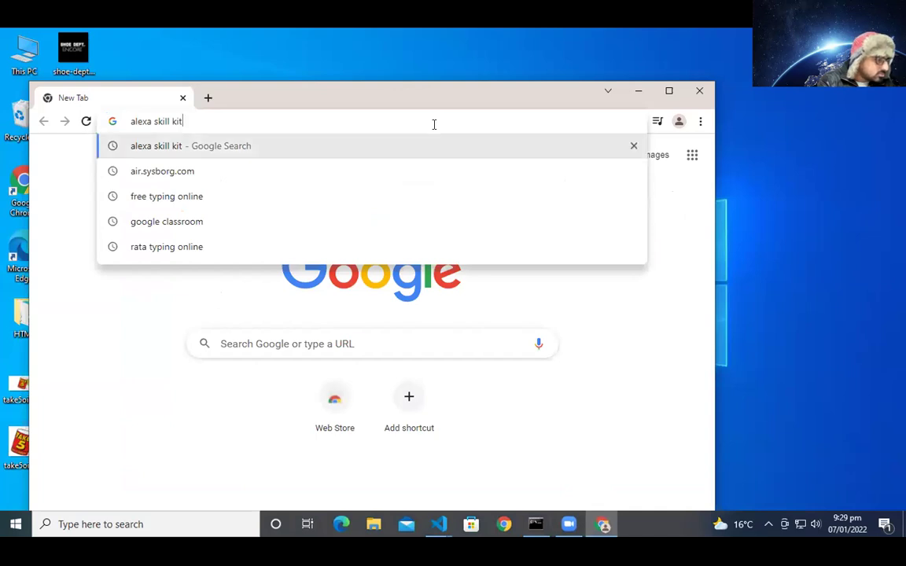
{"action": "key", "text": "Return"}
{"action": "left_click", "coordinate": [365, 280]}
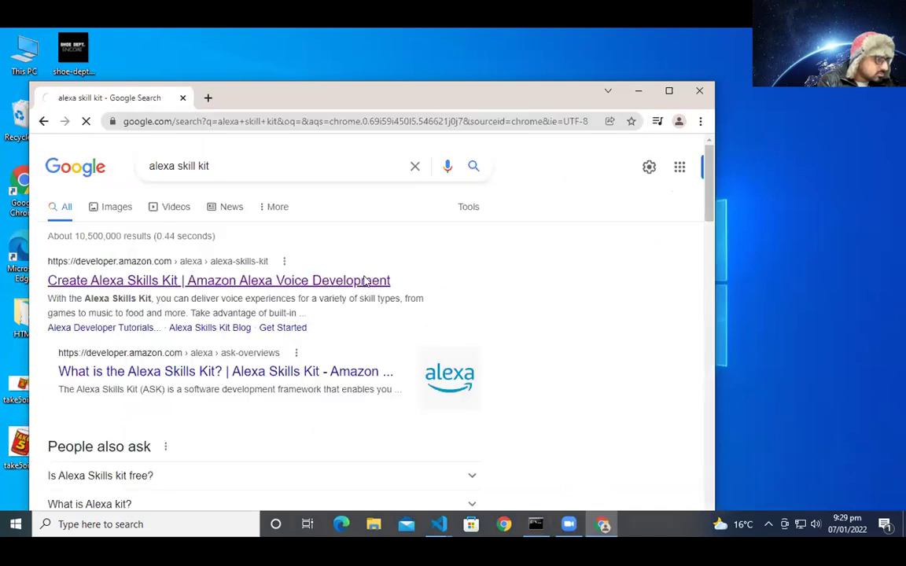
{"action": "left_click", "coordinate": [697, 91]}
Step: Reopen Chrome under a different profile, connect TouchVPN, and open the Amazon Alexa Console
{"action": "double_click", "coordinate": [24, 189]}
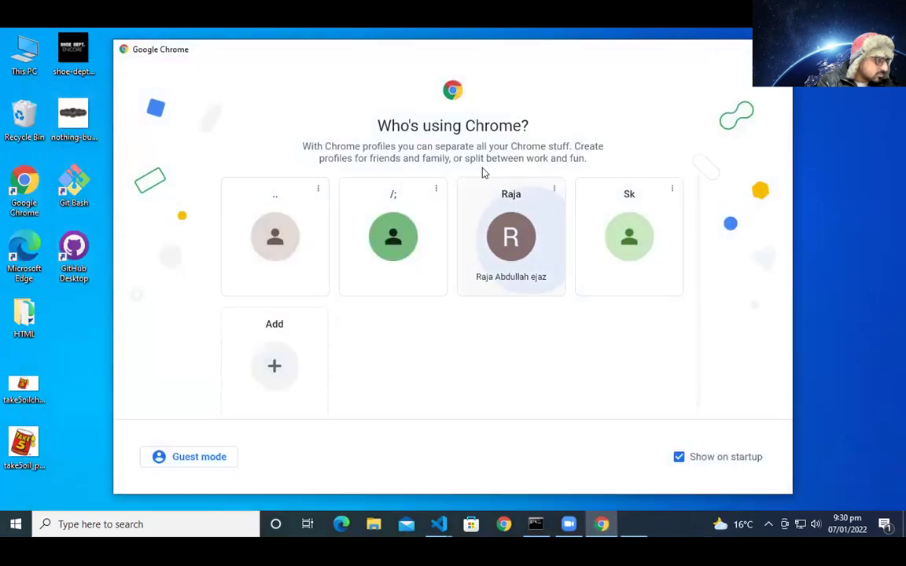
{"action": "left_click", "coordinate": [487, 177]}
{"action": "left_click", "coordinate": [742, 68]}
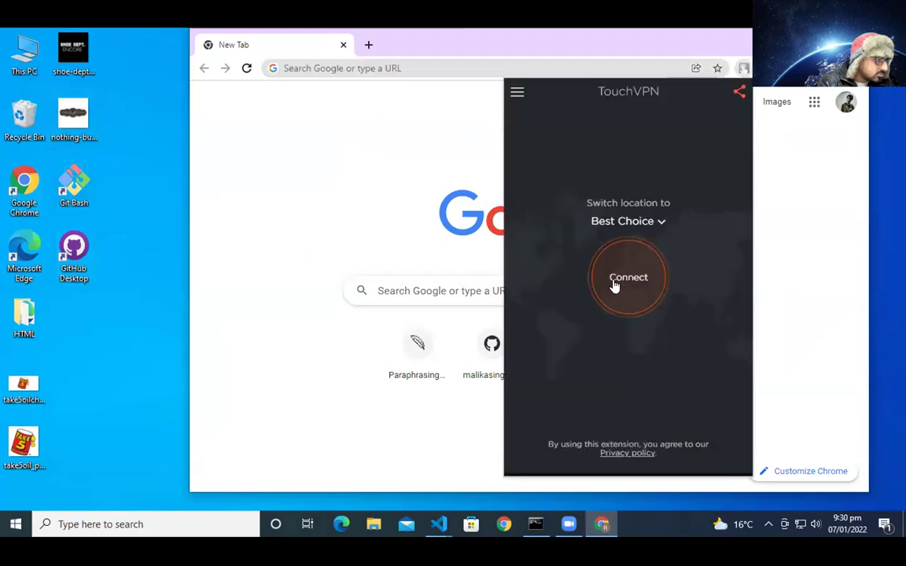
{"action": "left_click", "coordinate": [312, 68]}
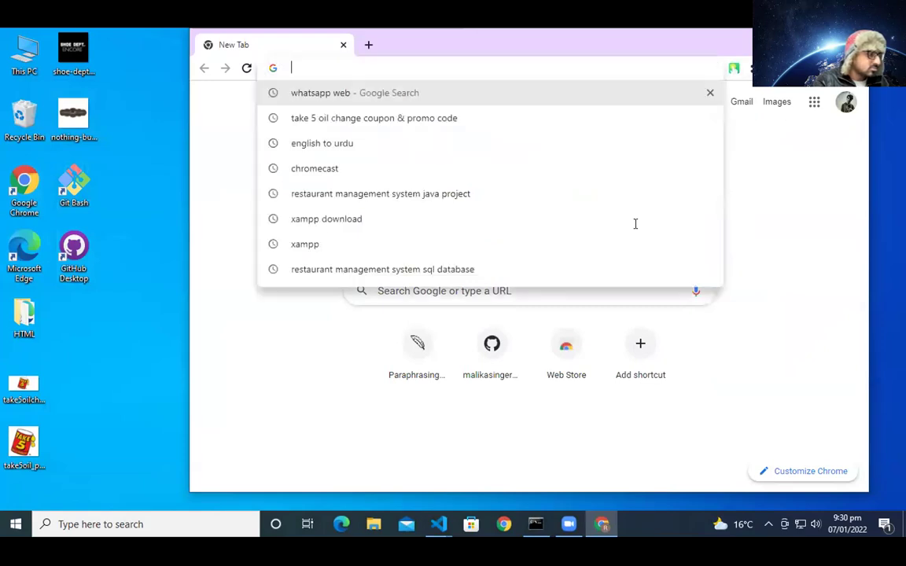
{"action": "type", "text": "ale"}
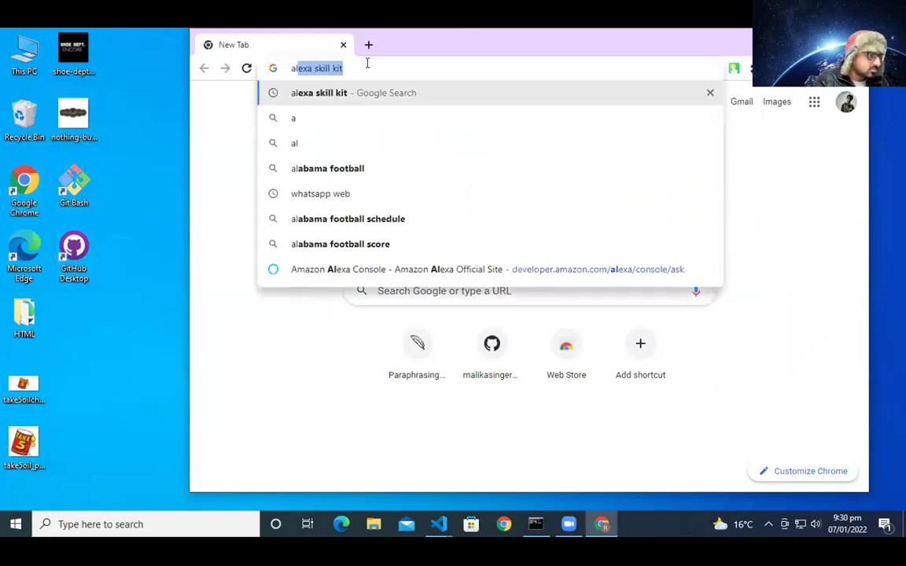
{"action": "key", "text": "Down"}
{"action": "key", "text": "Down"}
{"action": "key", "text": "Down"}
{"action": "key", "text": "Down"}
{"action": "key", "text": "Down"}
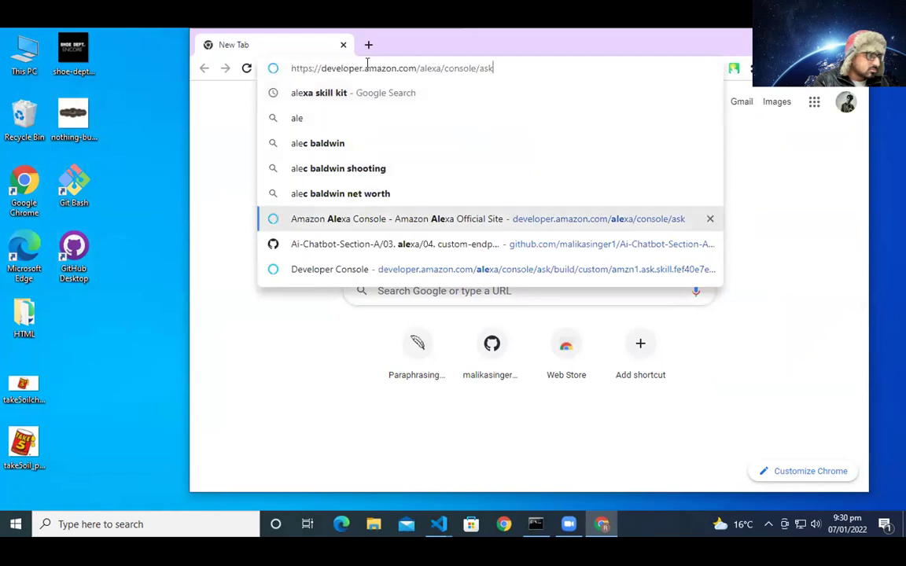
{"action": "key", "text": "Return"}
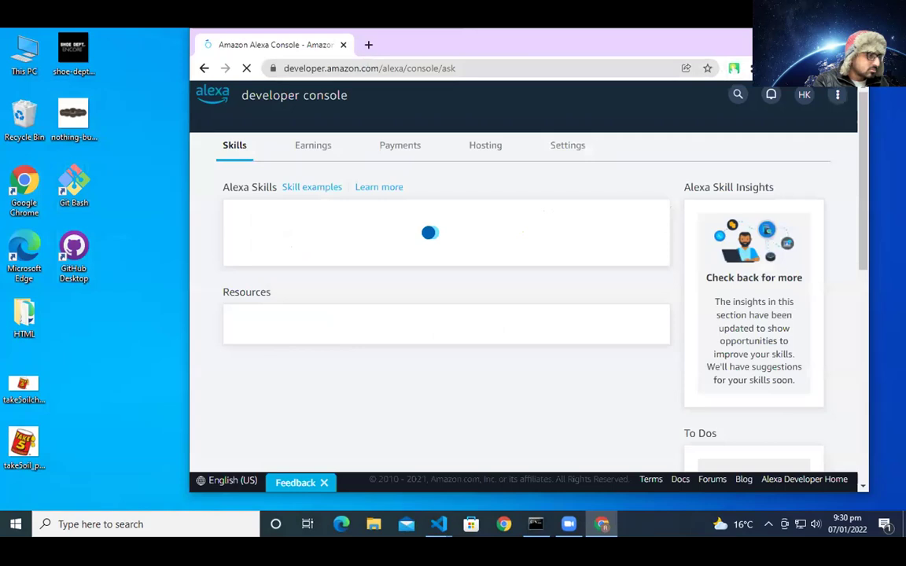
Step: Open the introduction skill and view its Analytics, Certification and Distribution pages
{"action": "key", "text": "super+Up"}
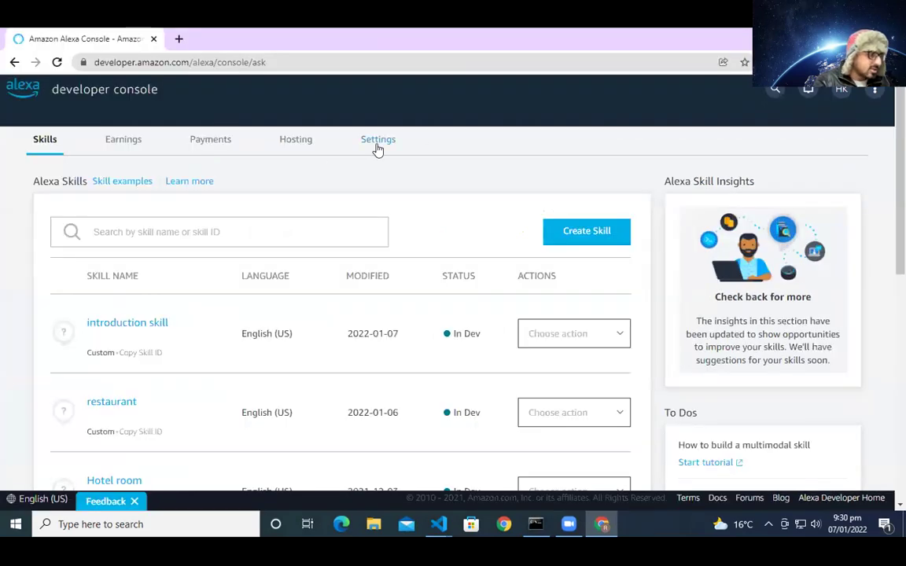
{"action": "left_click", "coordinate": [152, 331]}
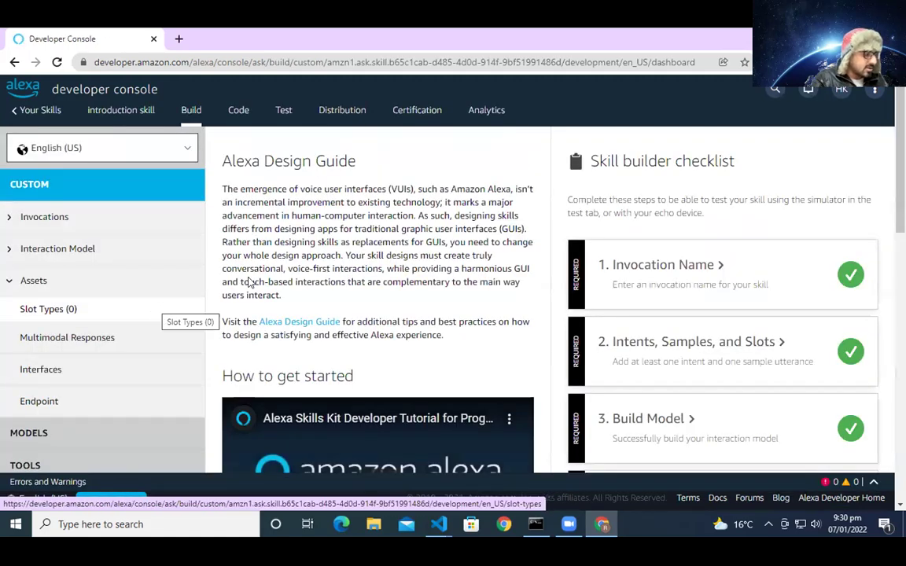
{"action": "left_click", "coordinate": [488, 117]}
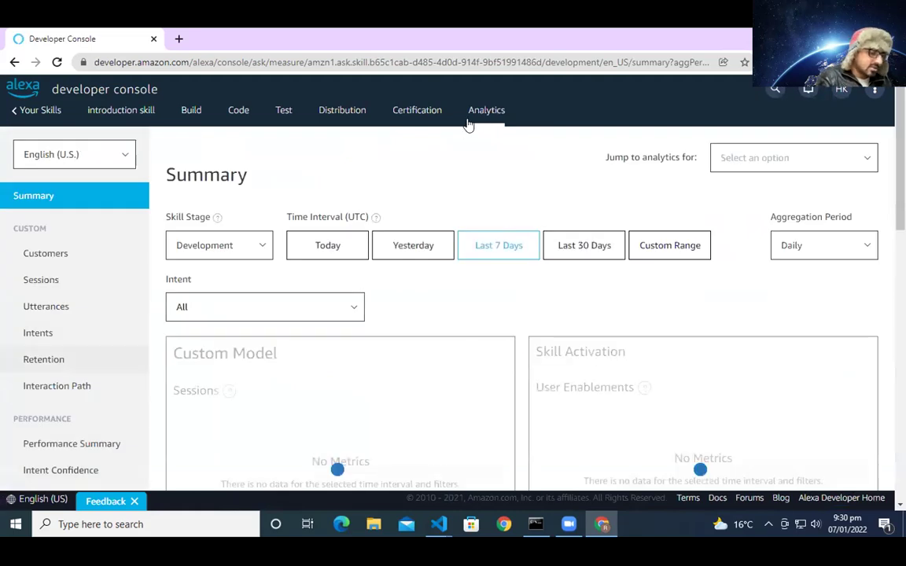
{"action": "left_click", "coordinate": [353, 108]}
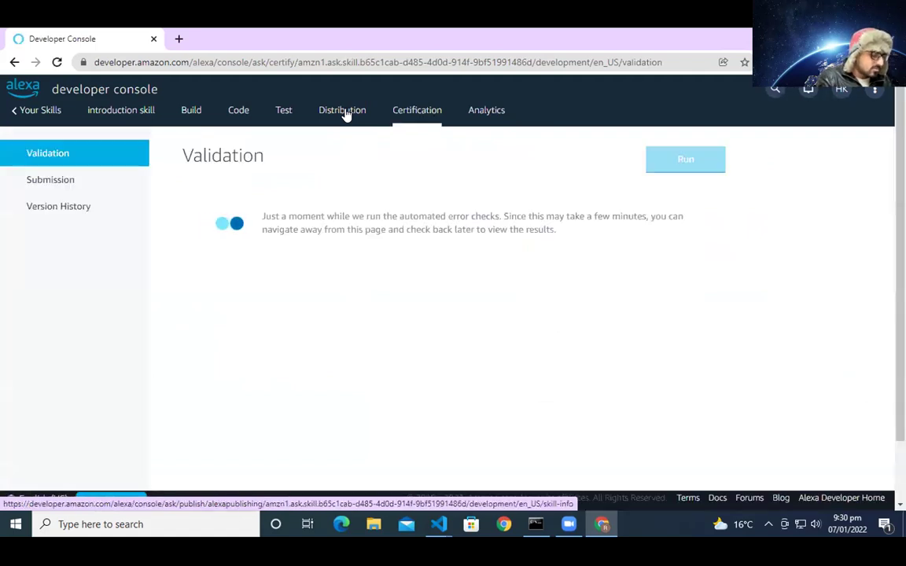
{"action": "left_click", "coordinate": [346, 113]}
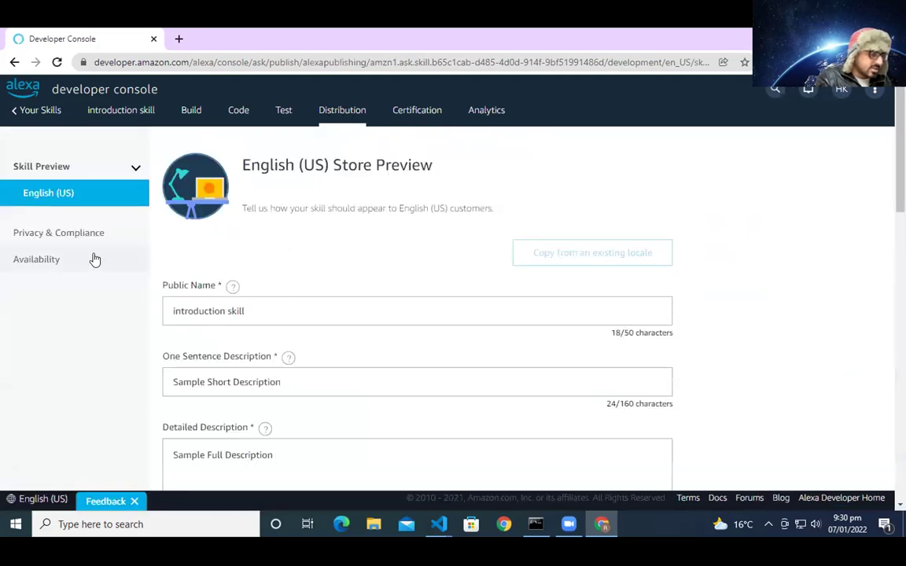
{"action": "left_click", "coordinate": [89, 248]}
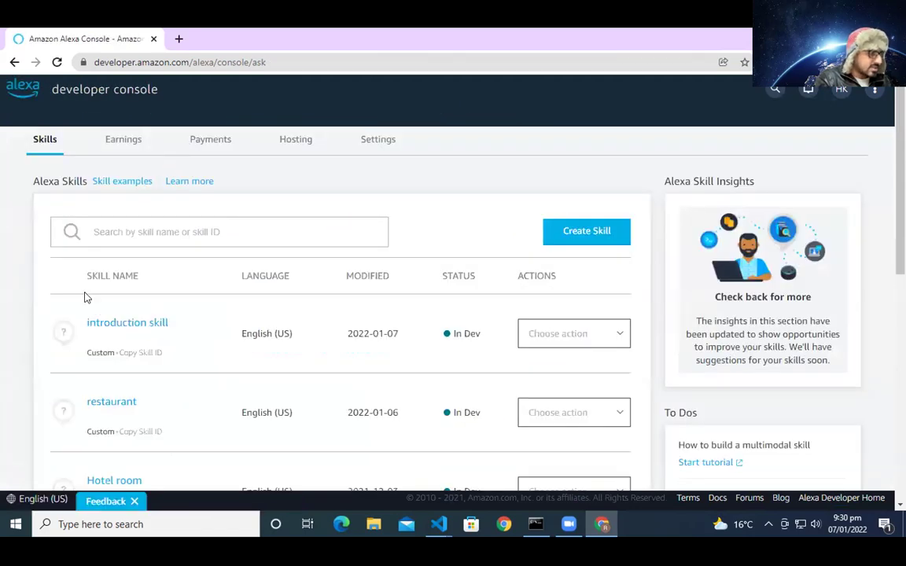
Step: Reopen the introduction skill from Your Skills and scroll through its Build page
{"action": "left_click", "coordinate": [116, 323]}
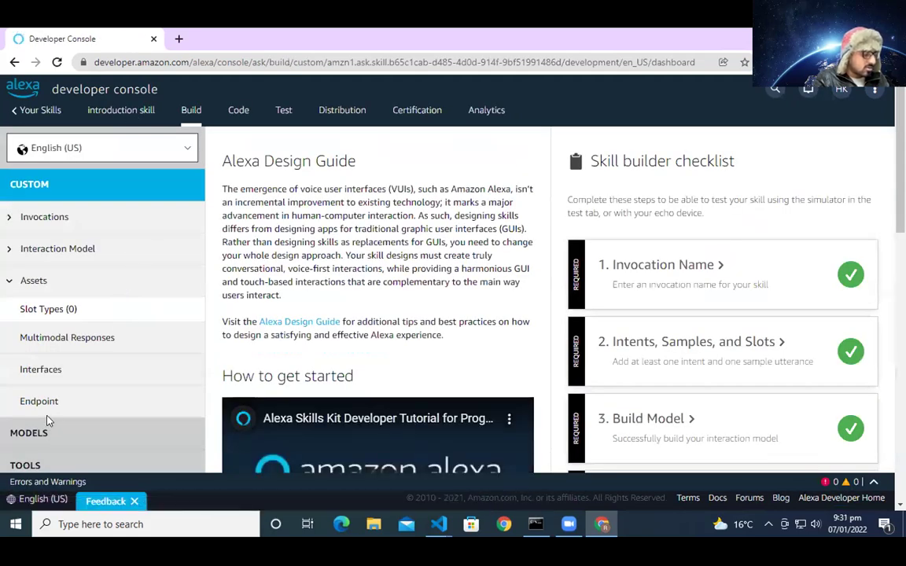
{"action": "scroll", "coordinate": [79, 315], "scroll_direction": "down", "scroll_amount": 1}
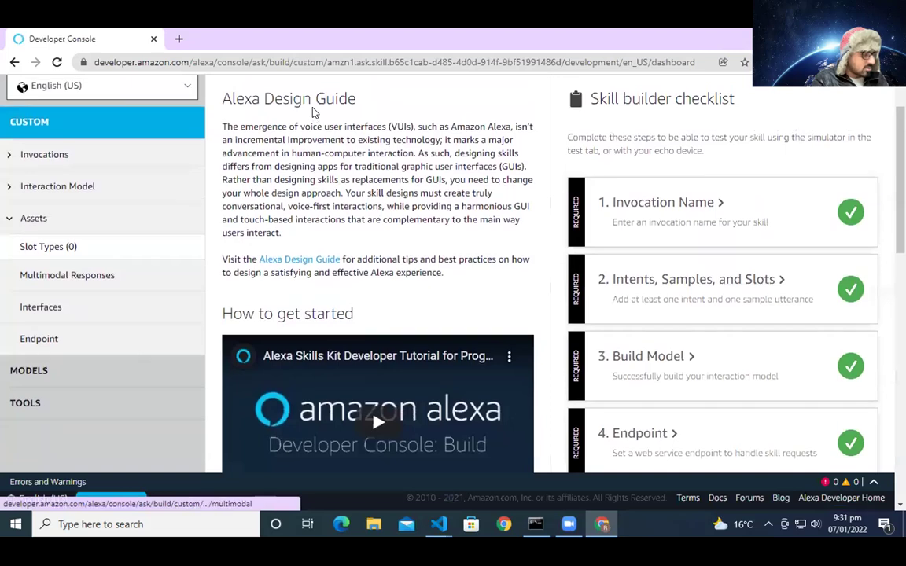
{"action": "scroll", "coordinate": [312, 112], "scroll_direction": "up", "scroll_amount": 1}
{"action": "scroll", "coordinate": [87, 397], "scroll_direction": "down", "scroll_amount": 2}
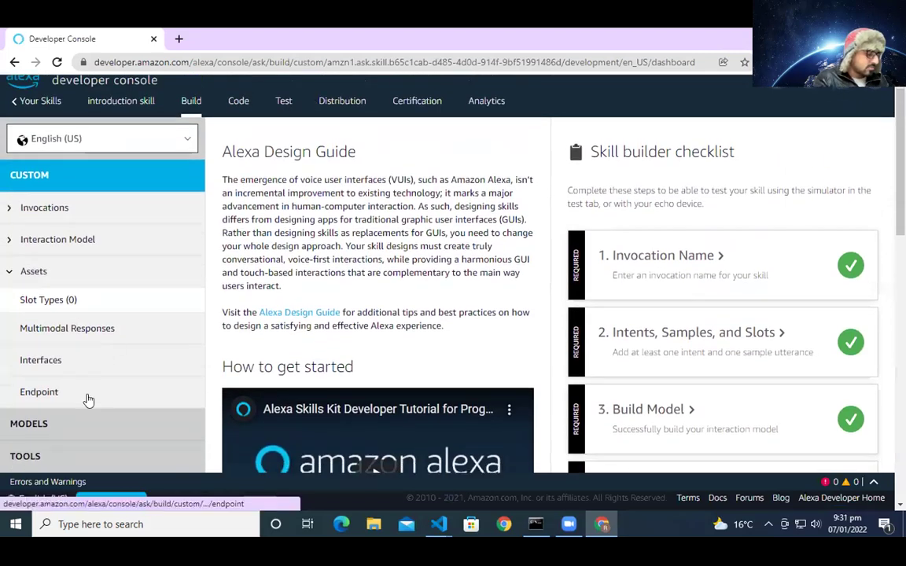
{"action": "scroll", "coordinate": [53, 205], "scroll_direction": "down", "scroll_amount": 1}
{"action": "scroll", "coordinate": [52, 204], "scroll_direction": "up", "scroll_amount": 1}
{"action": "scroll", "coordinate": [53, 205], "scroll_direction": "down", "scroll_amount": 1}
Step: Switch the skill Endpoint to HTTPS and paste the ngrok URL as Default Region
{"action": "left_click", "coordinate": [178, 240]}
{"action": "scroll", "coordinate": [178, 244], "scroll_direction": "down", "scroll_amount": 2}
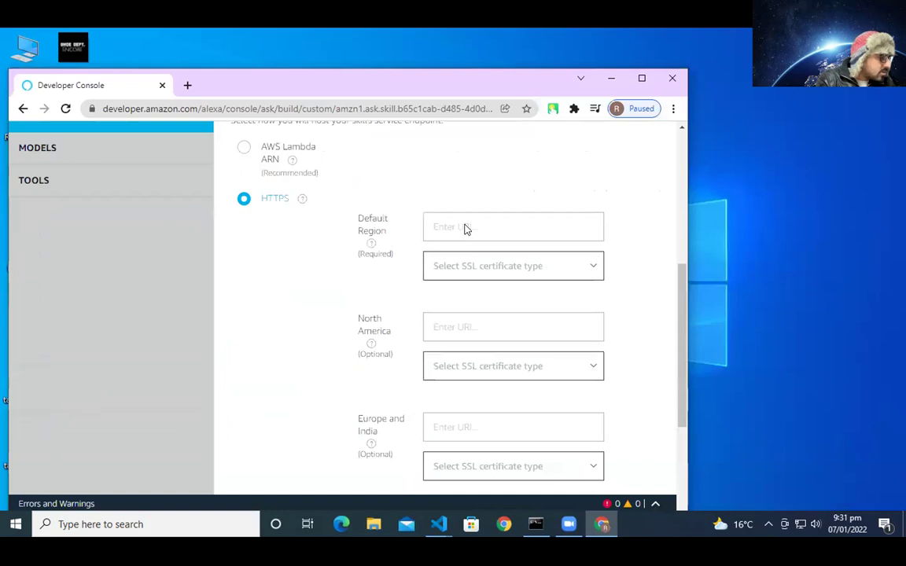
{"action": "left_click", "coordinate": [462, 230]}
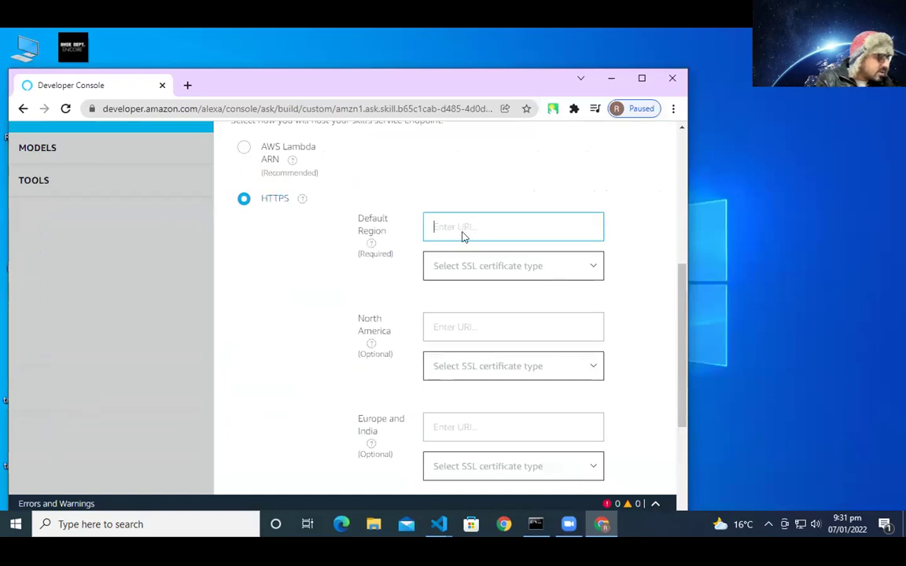
{"action": "key", "text": "ctrl+v"}
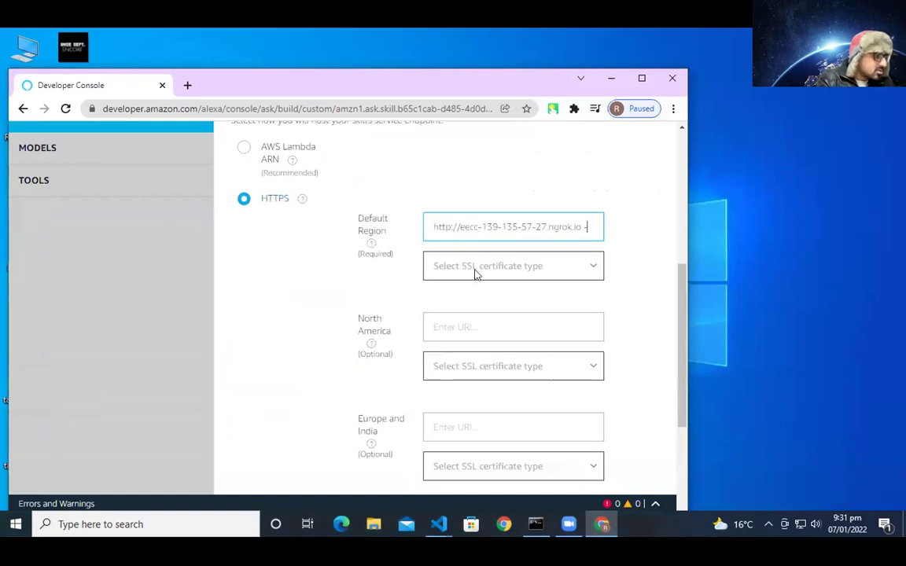
{"action": "scroll", "coordinate": [682, 318], "scroll_direction": "down", "scroll_amount": 1}
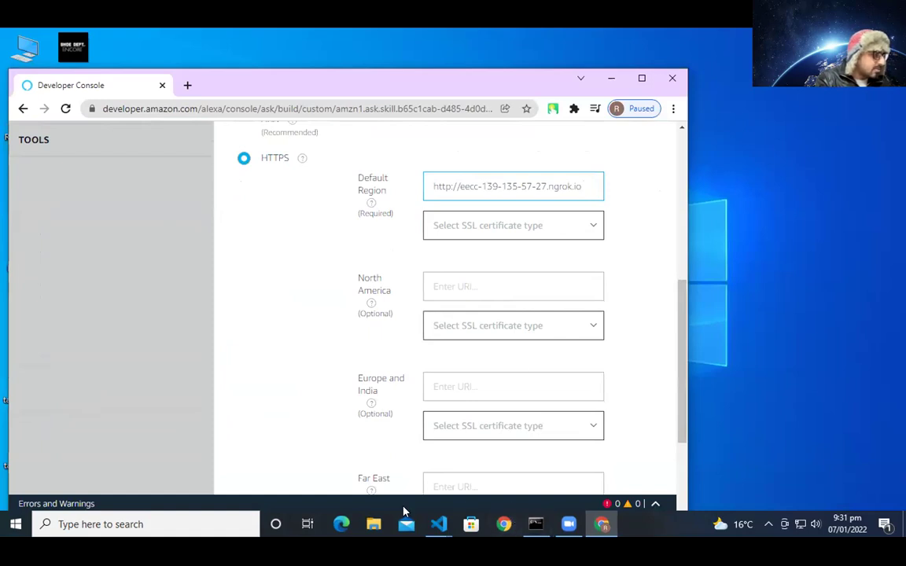
{"action": "left_click", "coordinate": [439, 524]}
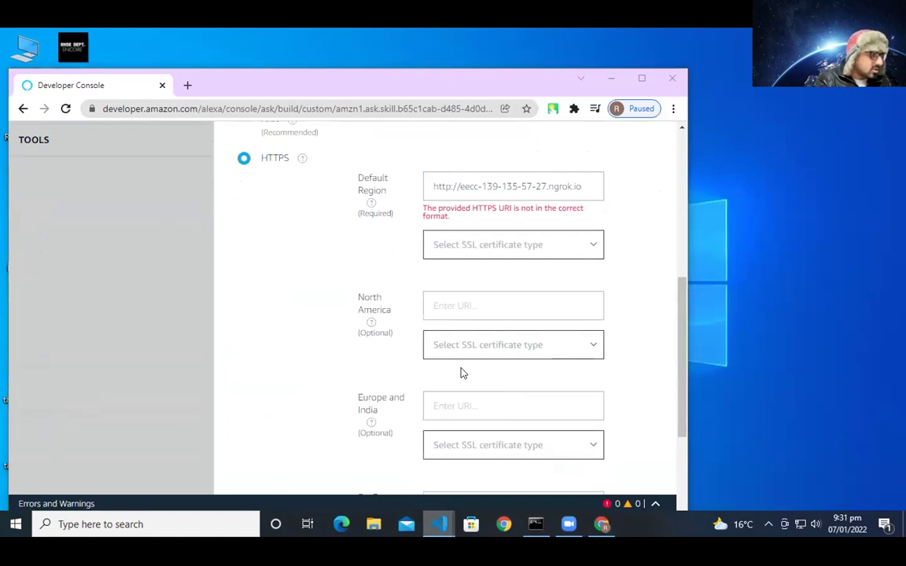
{"action": "key", "text": "alt+Tab"}
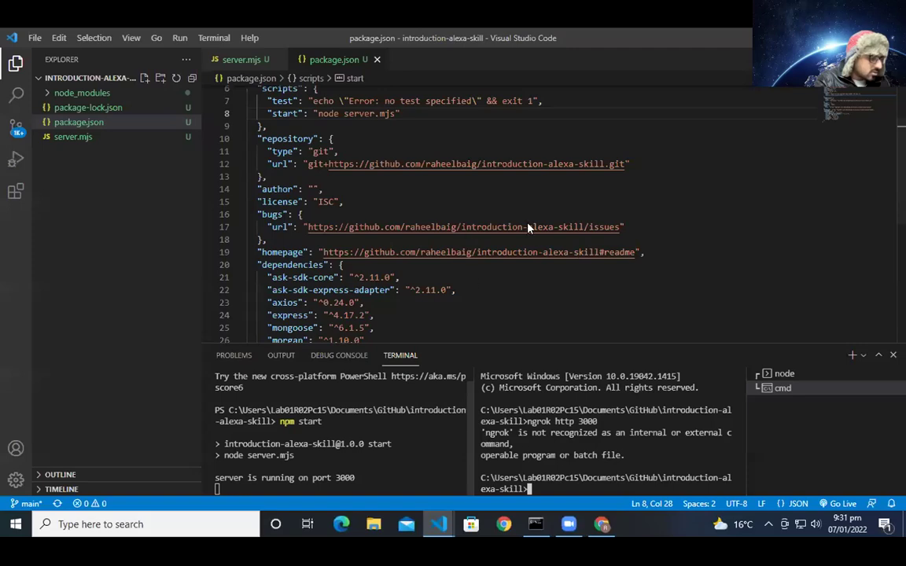
{"action": "key", "text": "ctrl+Tab"}
{"action": "key", "text": "Up"}
{"action": "key", "text": "Up"}
{"action": "key", "text": "Up"}
{"action": "key", "text": "Up"}
{"action": "key", "text": "ctrl+shift+Left"}
{"action": "key", "text": "ctrl+shift+Left"}
{"action": "key", "text": "ctrl+shift+Left"}
{"action": "key", "text": "ctrl+shift+Left"}
{"action": "key", "text": "ctrl+c"}
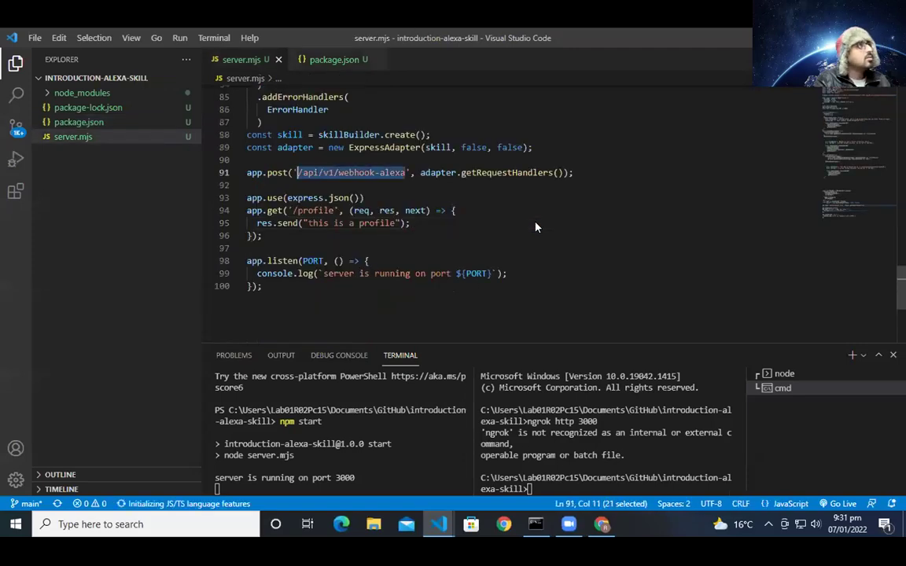
{"action": "scroll", "coordinate": [535, 228], "scroll_direction": "up", "scroll_amount": 2}
Step: Append /api/v1/webhook-alexa to the Default Region URL and save the endpoints
{"action": "scroll", "coordinate": [536, 227], "scroll_direction": "up", "scroll_amount": 1}
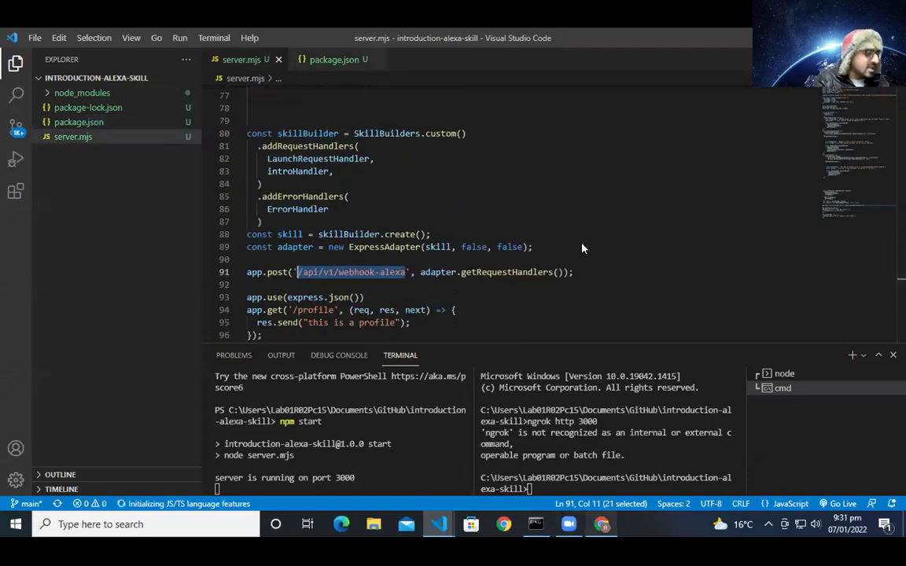
{"action": "key", "text": "alt+Tab"}
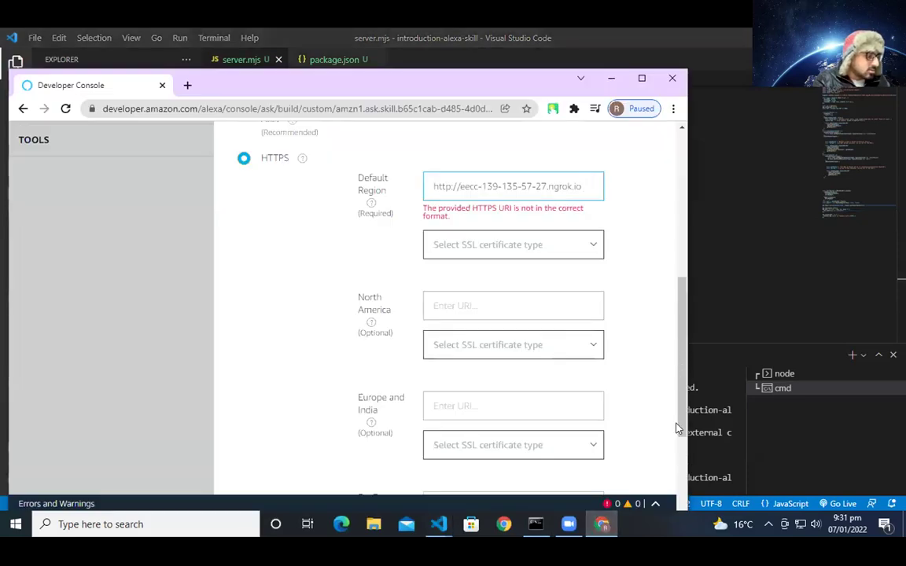
{"action": "key", "text": "ctrl+v"}
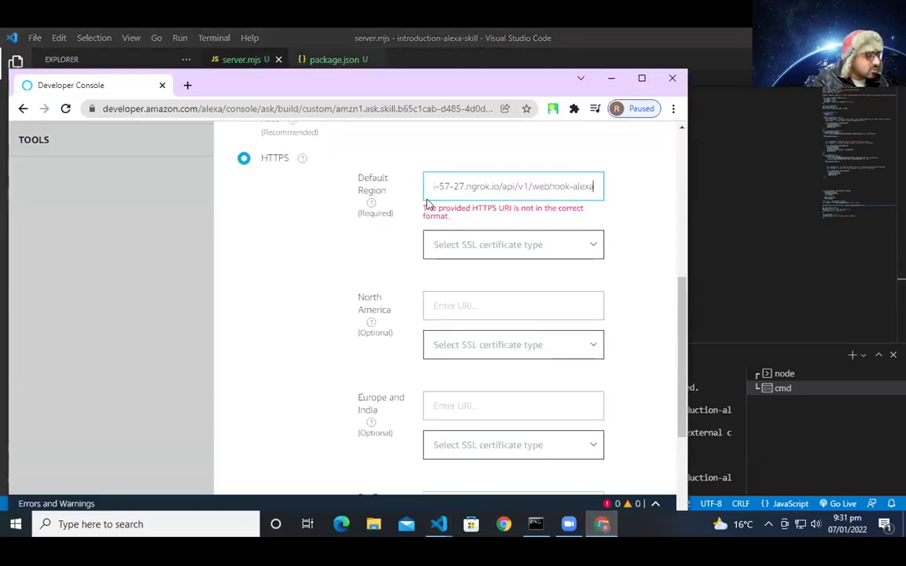
{"action": "left_click", "coordinate": [642, 78]}
{"action": "scroll", "coordinate": [734, 127], "scroll_direction": "up", "scroll_amount": 2}
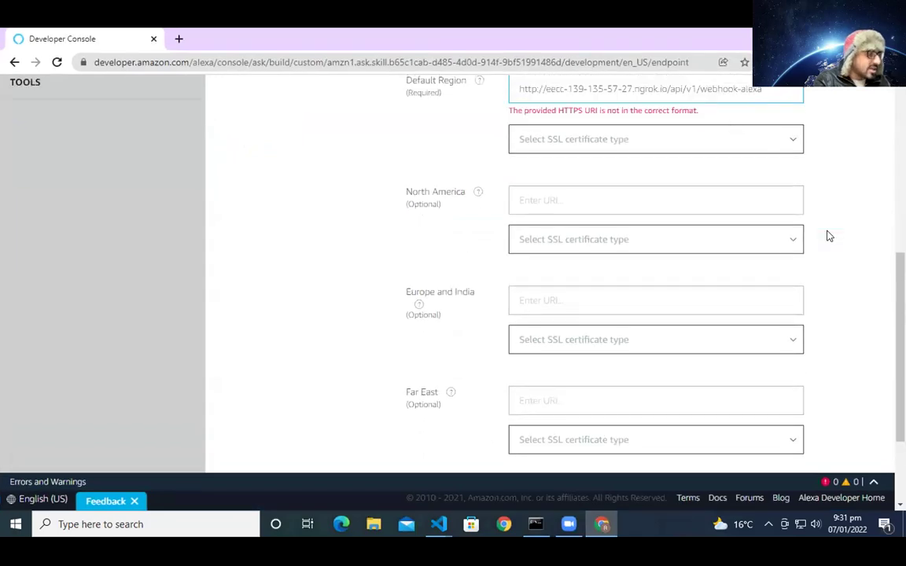
{"action": "scroll", "coordinate": [825, 235], "scroll_direction": "up", "scroll_amount": 5}
{"action": "left_click", "coordinate": [274, 150]}
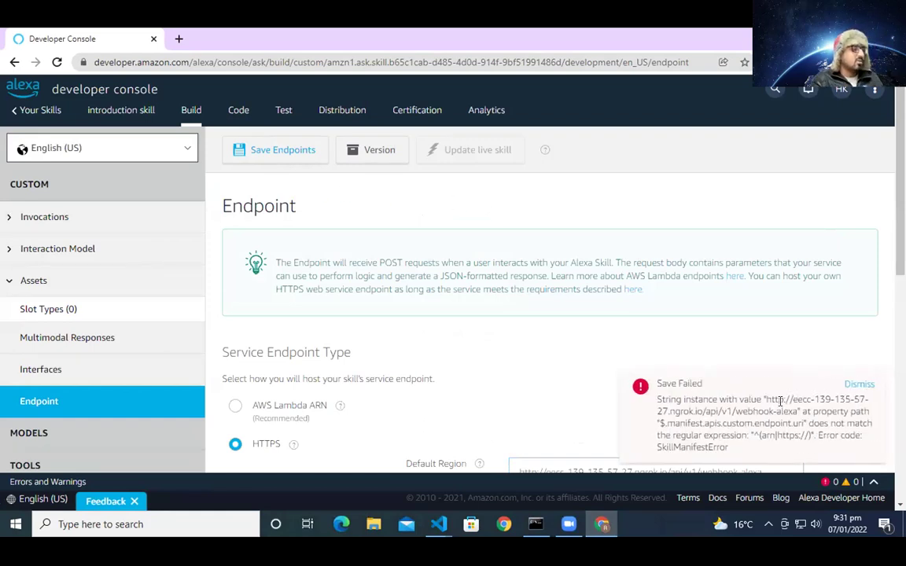
Step: Retry saving the endpoints, which fails because the Default Region URL starts with http
{"action": "scroll", "coordinate": [525, 283], "scroll_direction": "down", "scroll_amount": 5}
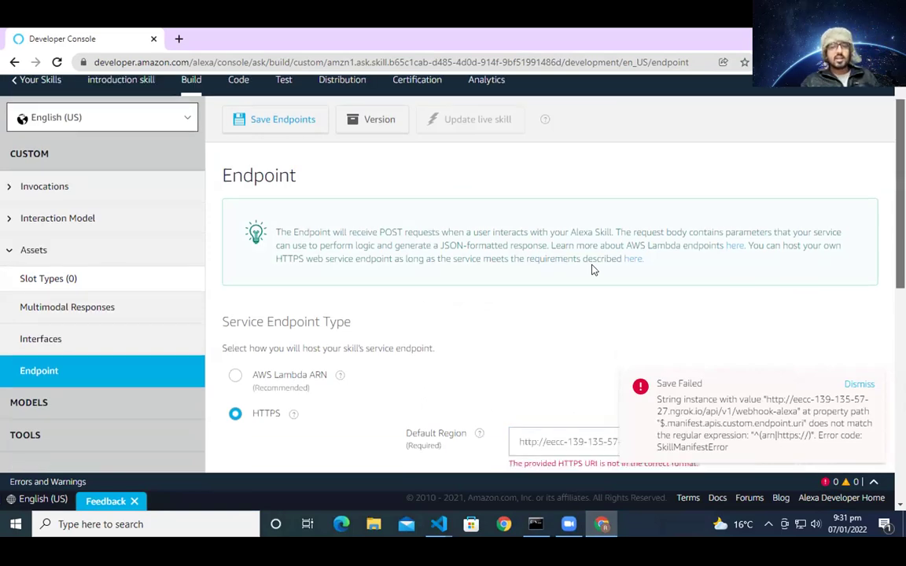
{"action": "left_click", "coordinate": [525, 282]}
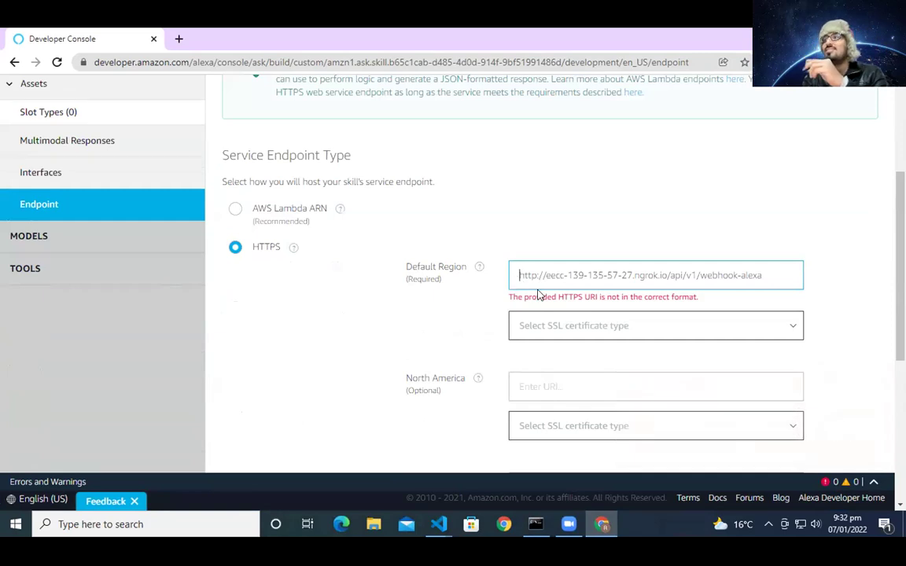
{"action": "scroll", "coordinate": [415, 189], "scroll_direction": "down", "scroll_amount": 1}
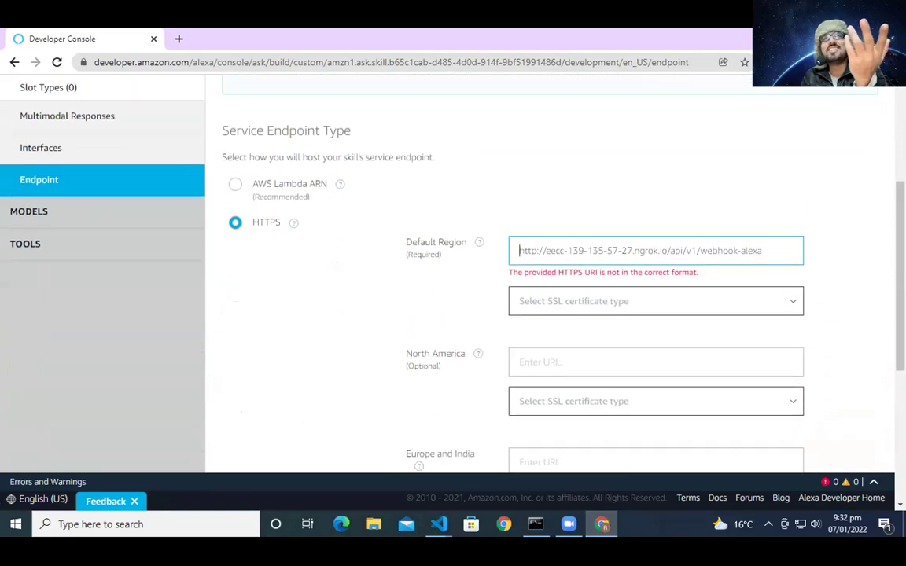
{"action": "scroll", "coordinate": [415, 189], "scroll_direction": "up", "scroll_amount": 2}
{"action": "scroll", "coordinate": [267, 146], "scroll_direction": "up", "scroll_amount": 2}
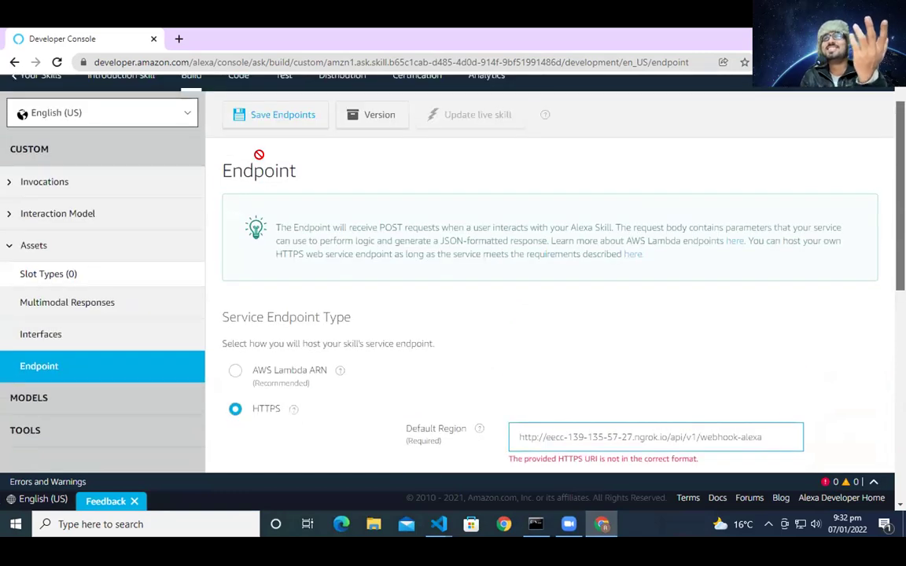
{"action": "scroll", "coordinate": [258, 154], "scroll_direction": "up", "scroll_amount": 1}
{"action": "left_click", "coordinate": [261, 158]}
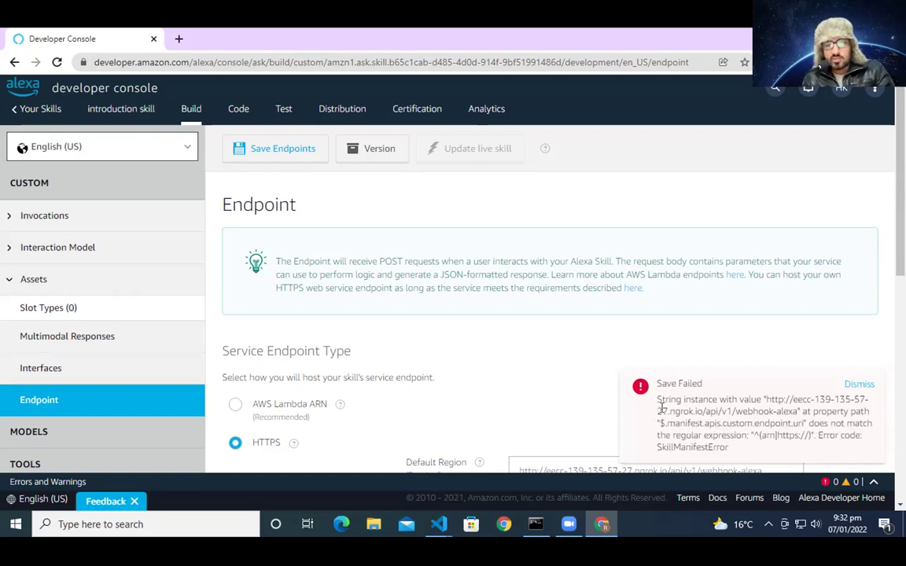
{"action": "scroll", "coordinate": [818, 314], "scroll_direction": "down", "scroll_amount": 3}
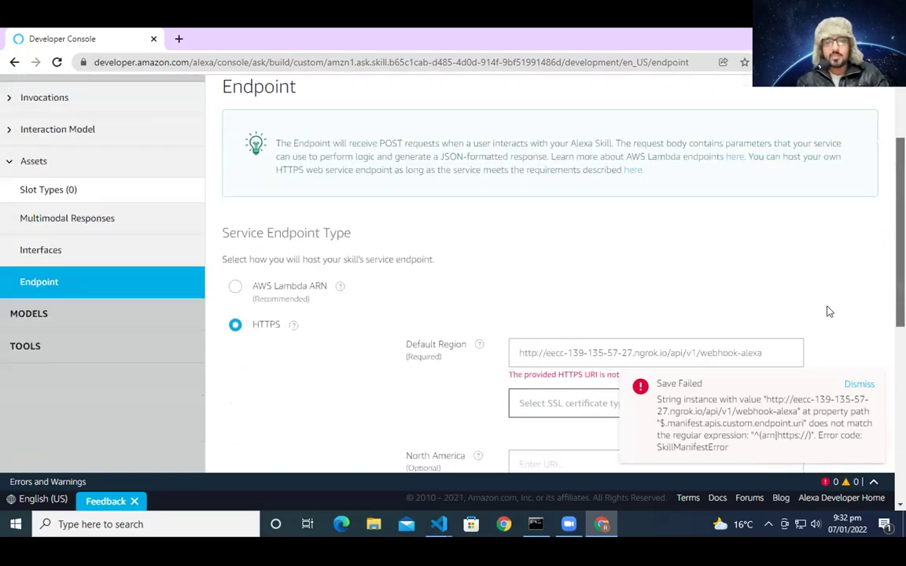
{"action": "left_click", "coordinate": [777, 267]}
Step: Replace the http ngrok part of the Default Region URL with the https forwarding address and save
{"action": "left_click", "coordinate": [535, 522]}
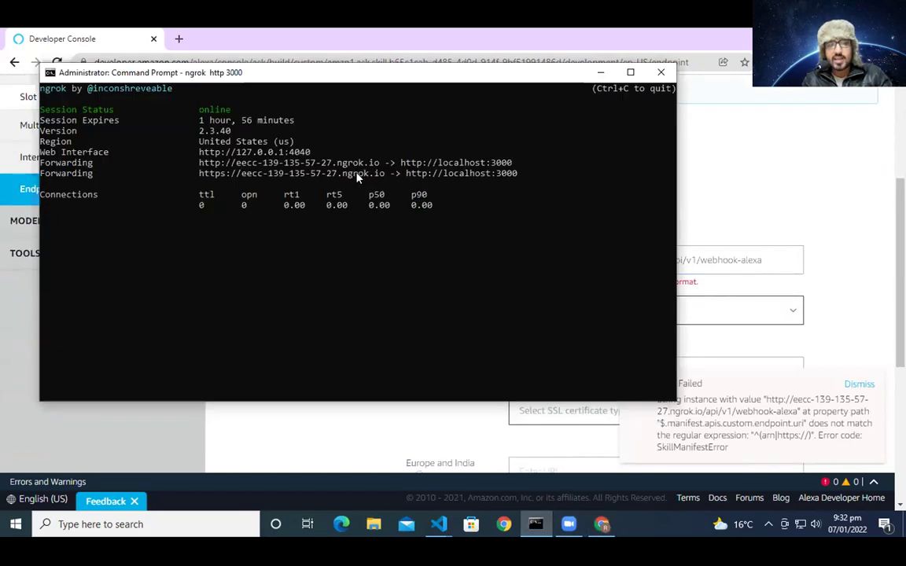
{"action": "left_click_drag", "start_coordinate": [388, 173], "coordinate": [201, 174]}
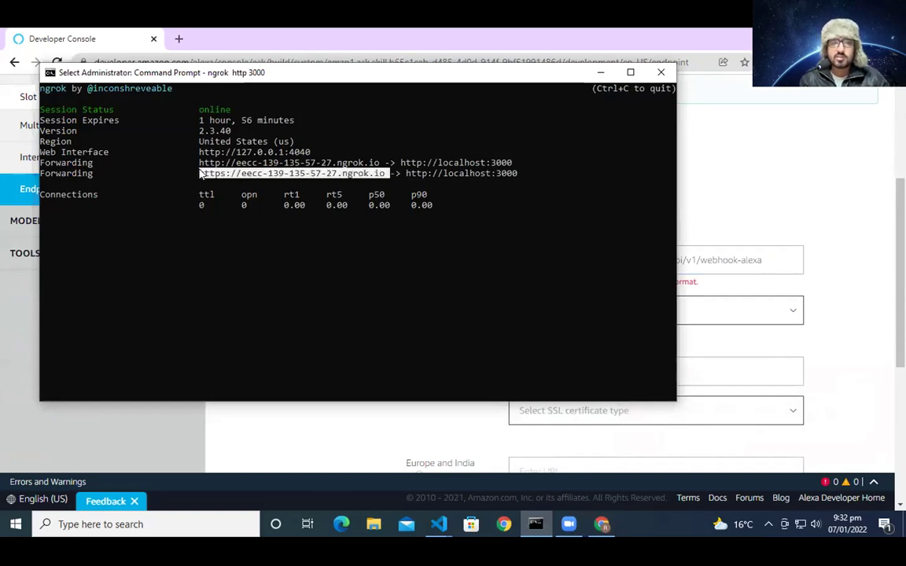
{"action": "key", "text": "ctrl+c"}
{"action": "left_click", "coordinate": [738, 245]}
{"action": "left_click_drag", "start_coordinate": [665, 262], "coordinate": [496, 248]}
{"action": "key", "text": "ctrl+v"}
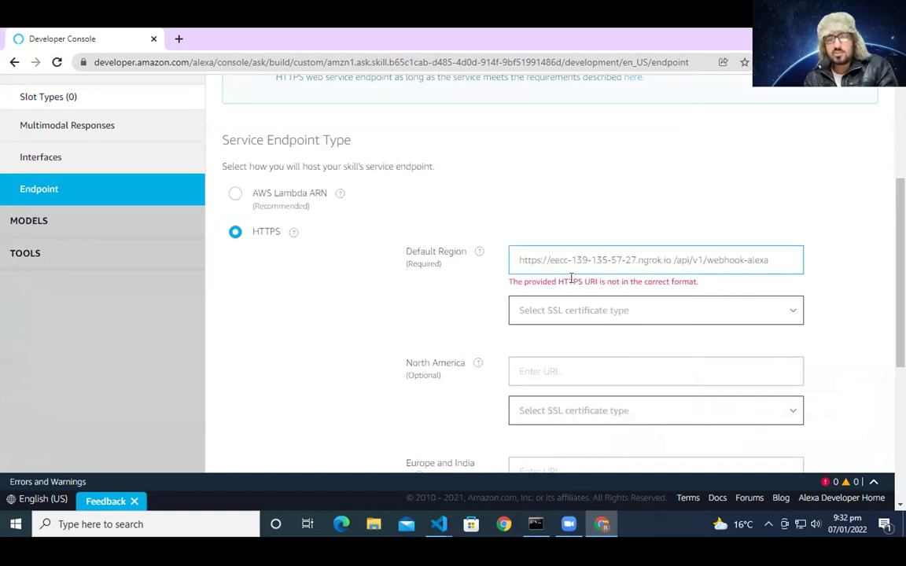
{"action": "key", "text": "BackSpace"}
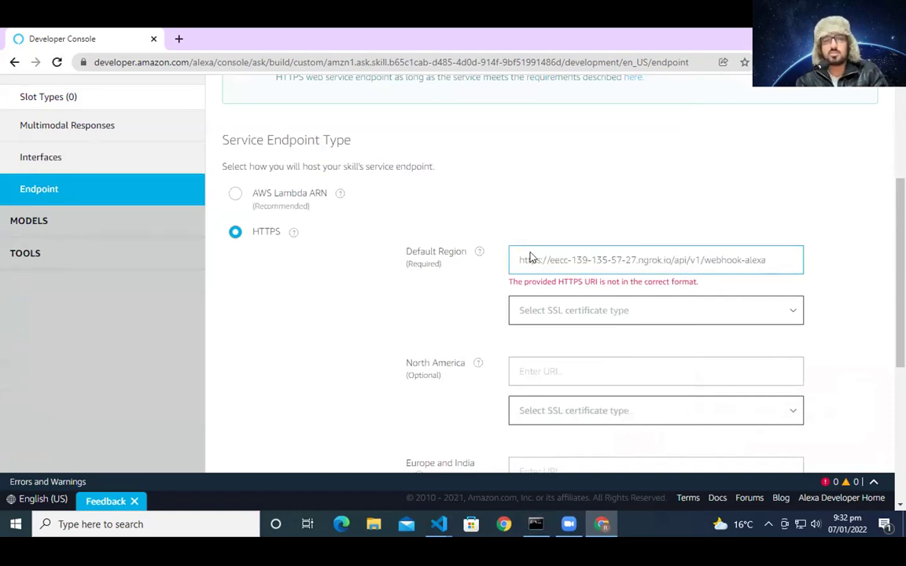
{"action": "scroll", "coordinate": [277, 152], "scroll_direction": "up", "scroll_amount": 3}
{"action": "left_click", "coordinate": [277, 149]}
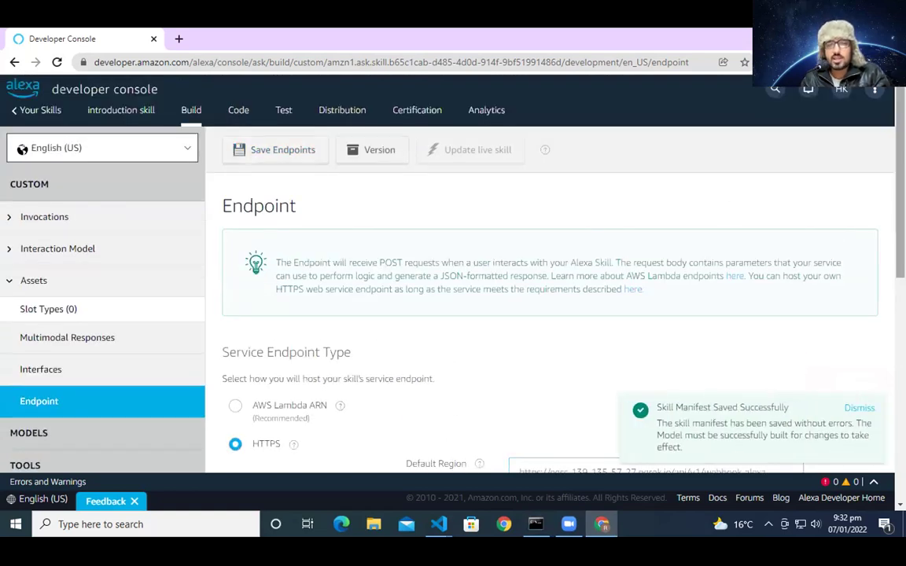
{"action": "scroll", "coordinate": [287, 260], "scroll_direction": "down", "scroll_amount": 2}
{"action": "scroll", "coordinate": [258, 149], "scroll_direction": "down", "scroll_amount": 2}
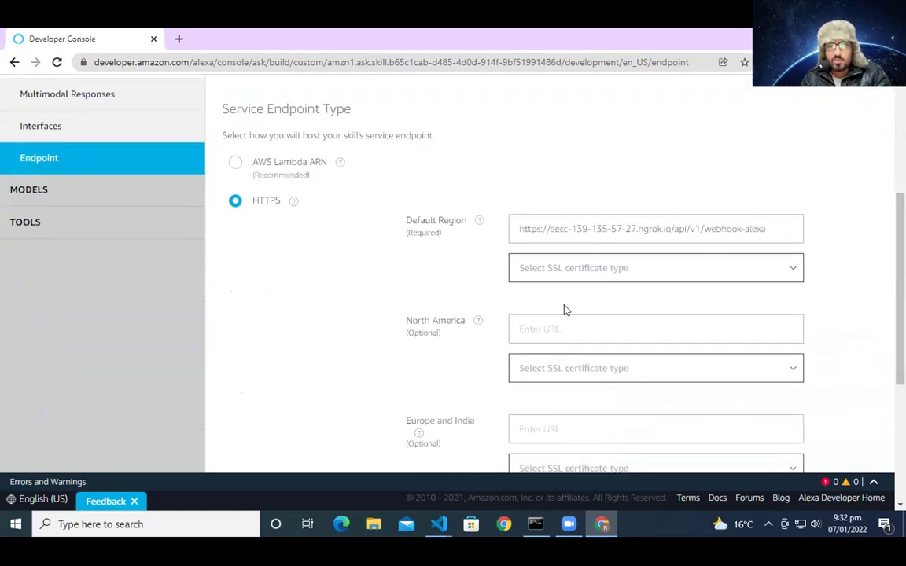
Step: Choose the wildcard sub-domain certificate option for Default Region and click Save Endpoints
{"action": "left_click", "coordinate": [556, 328]}
{"action": "left_click", "coordinate": [731, 367]}
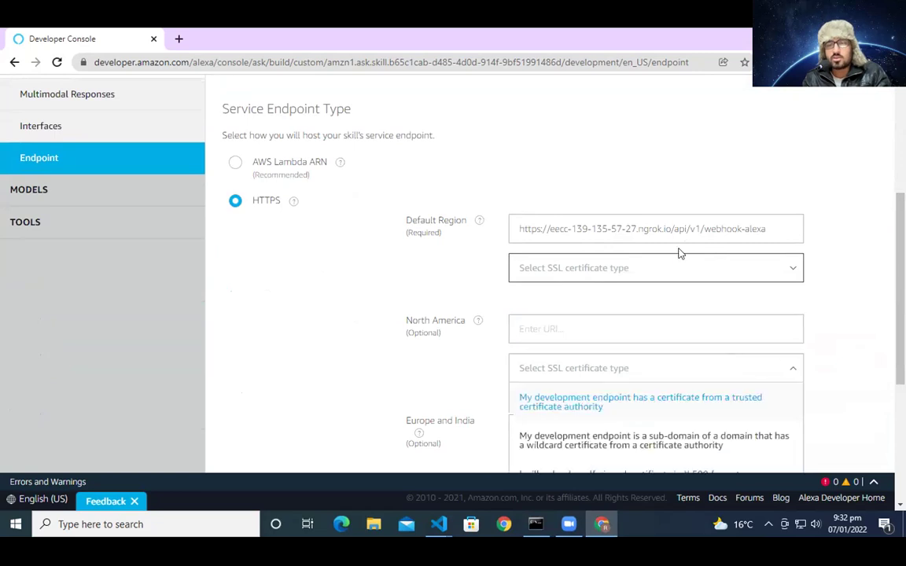
{"action": "scroll", "coordinate": [809, 280], "scroll_direction": "down", "scroll_amount": 1}
{"action": "left_click", "coordinate": [684, 303]}
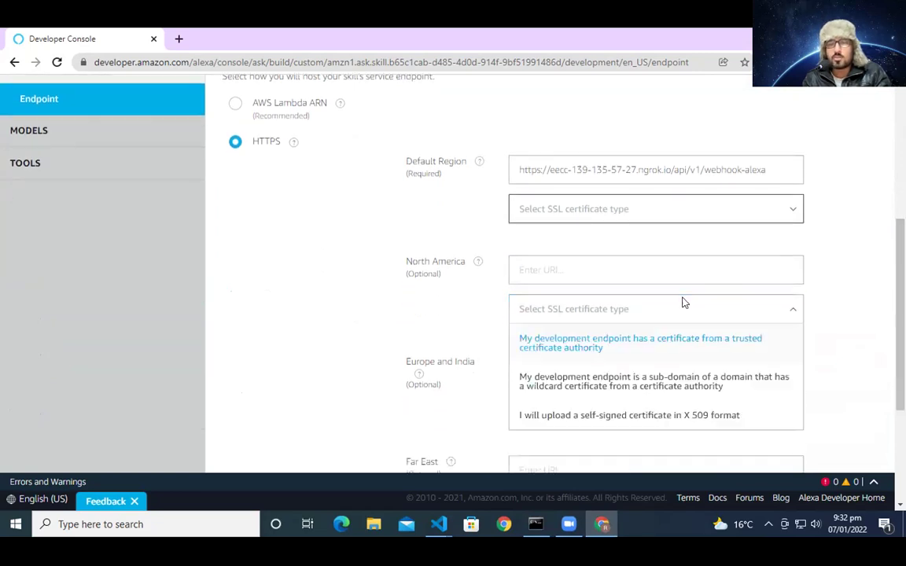
{"action": "left_click", "coordinate": [670, 209]}
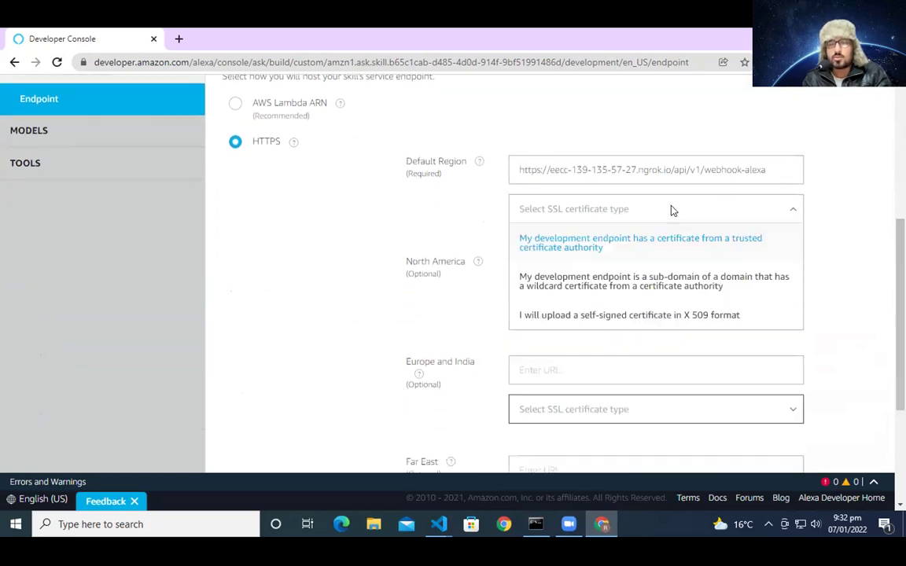
{"action": "left_click", "coordinate": [592, 289]}
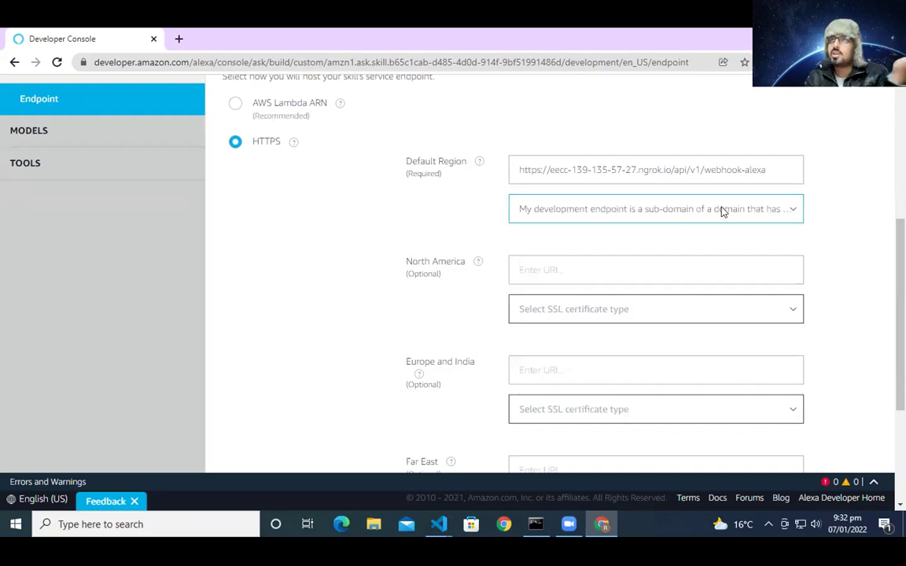
{"action": "left_click", "coordinate": [660, 308]}
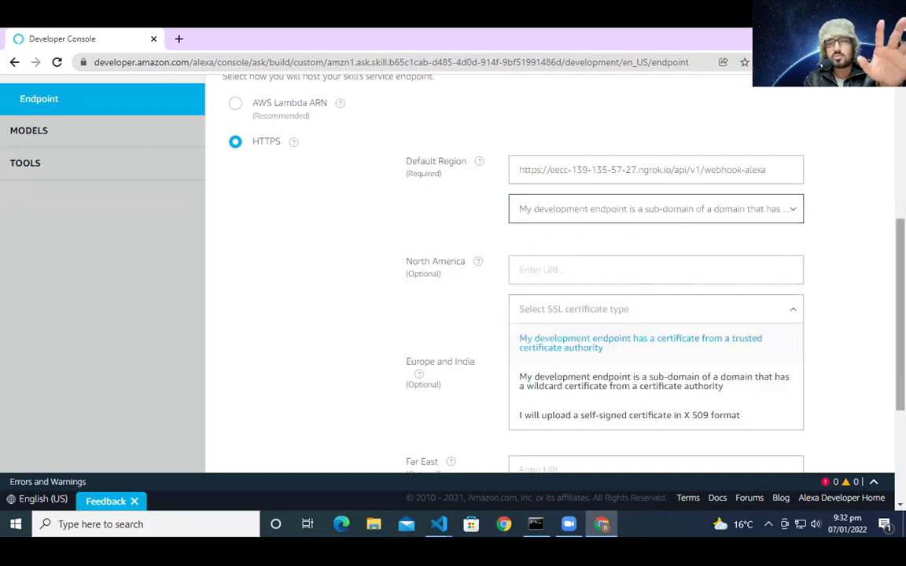
{"action": "scroll", "coordinate": [553, 117], "scroll_direction": "up", "scroll_amount": 3}
{"action": "scroll", "coordinate": [553, 117], "scroll_direction": "up", "scroll_amount": 1}
{"action": "left_click", "coordinate": [269, 151]}
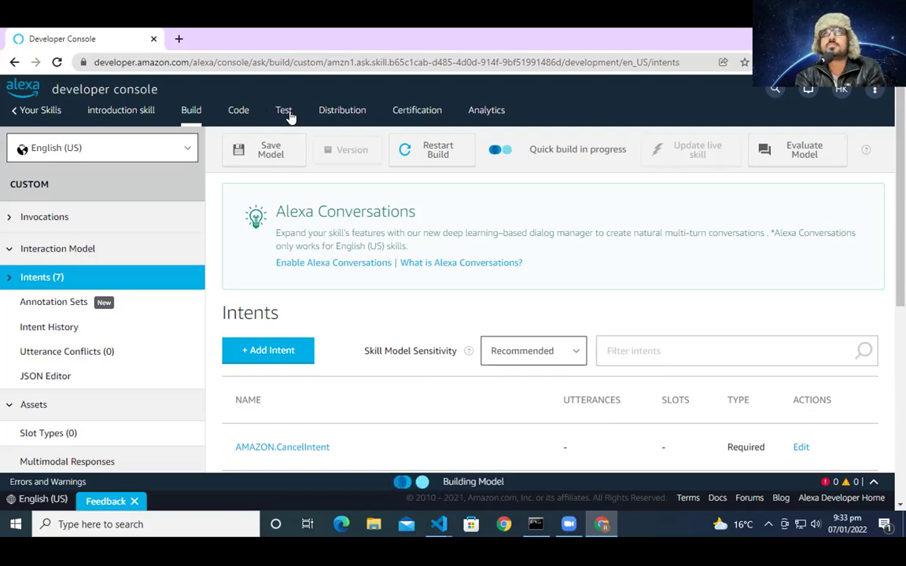
Step: Open the skill's Test section in a new browser tab
{"action": "left_click", "coordinate": [288, 114]}
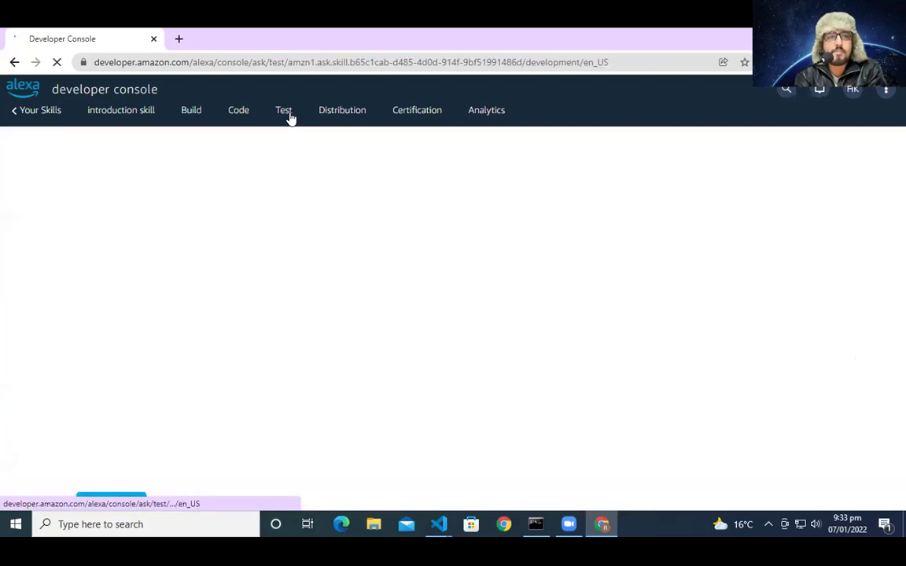
{"action": "right_click", "coordinate": [288, 117]}
{"action": "left_click", "coordinate": [300, 126]}
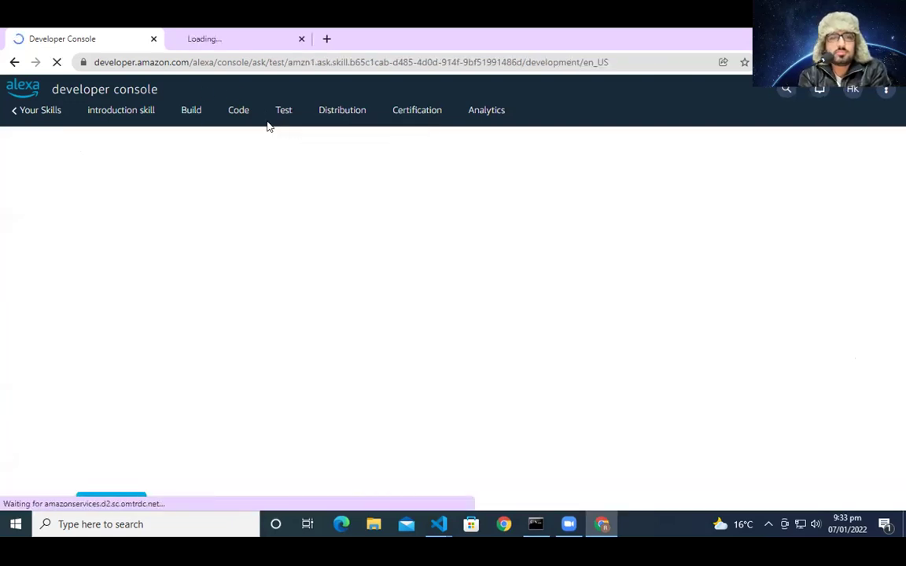
{"action": "left_click", "coordinate": [239, 115]}
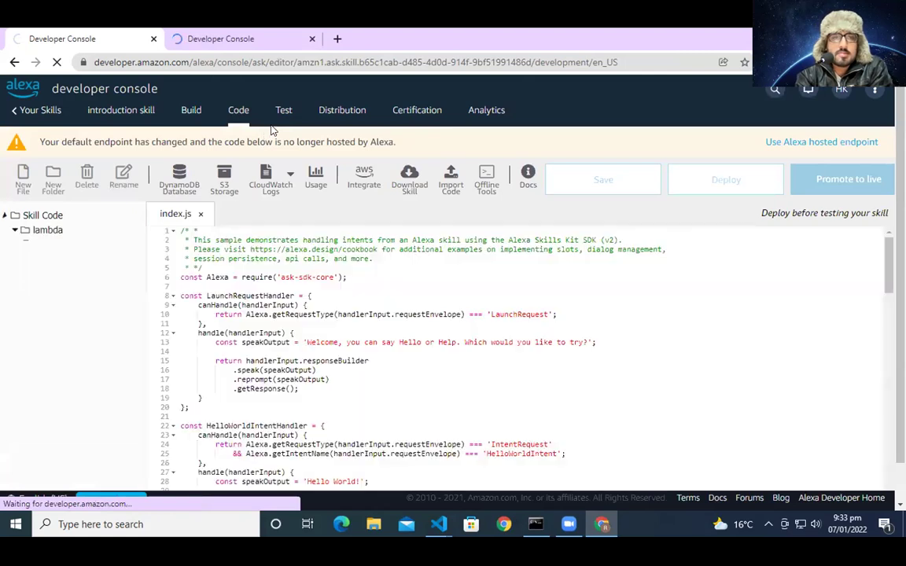
{"action": "left_click", "coordinate": [268, 110]}
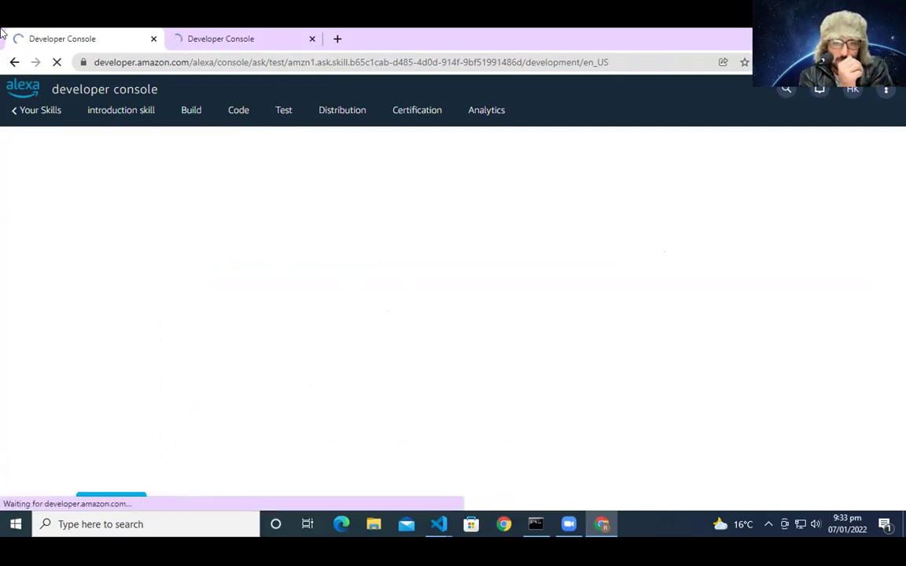
Step: Change the skill testing stage from Off to Development
{"action": "left_click", "coordinate": [167, 35]}
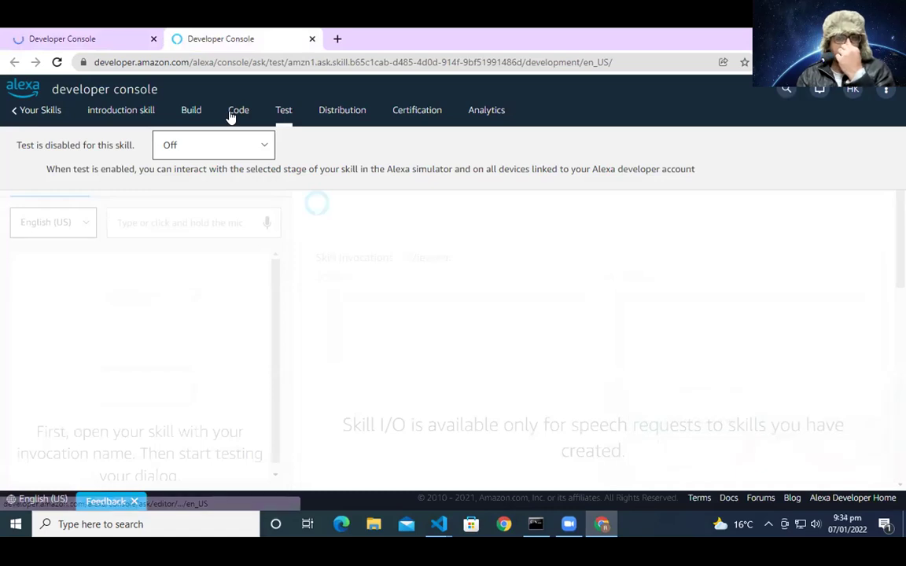
{"action": "left_click", "coordinate": [118, 34]}
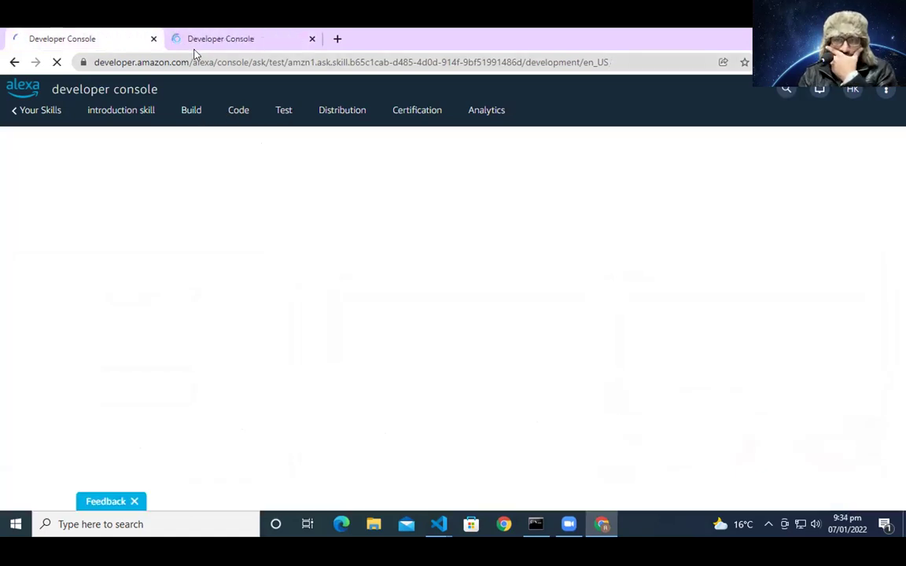
{"action": "left_click", "coordinate": [191, 47]}
{"action": "left_click", "coordinate": [133, 46]}
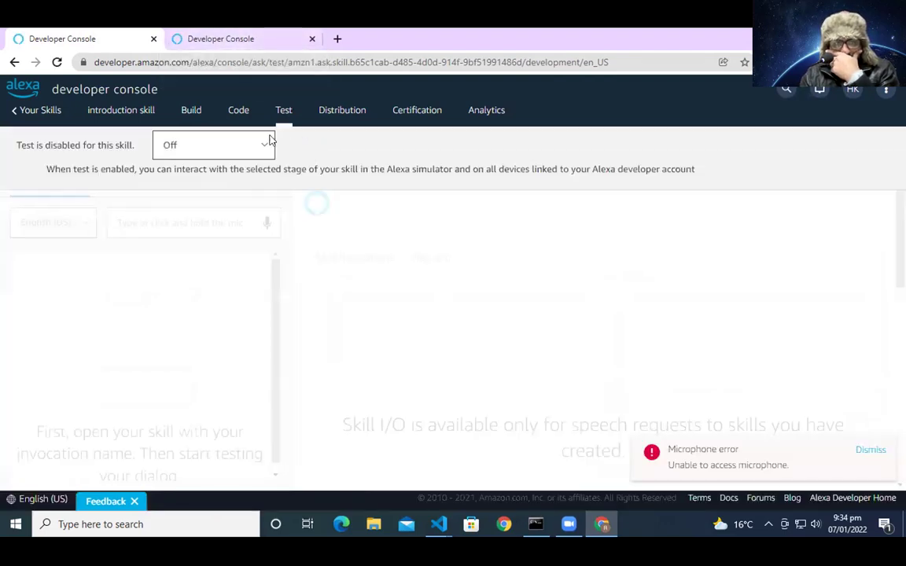
{"action": "left_click", "coordinate": [267, 158]}
{"action": "left_click", "coordinate": [193, 172]}
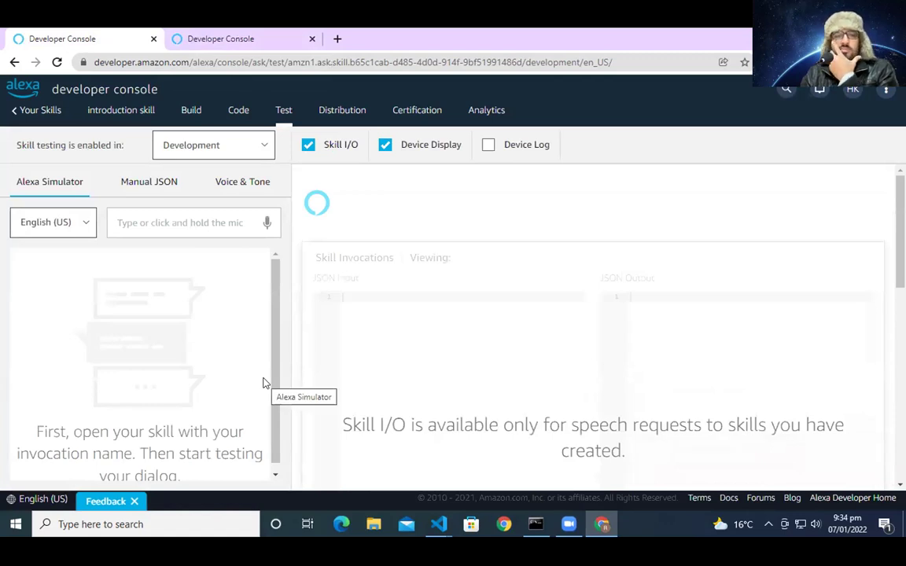
Step: In the Alexa Simulator, send 'open introduction skill' and then 'whats my name'
{"action": "type", "text": "open introduction skill"}
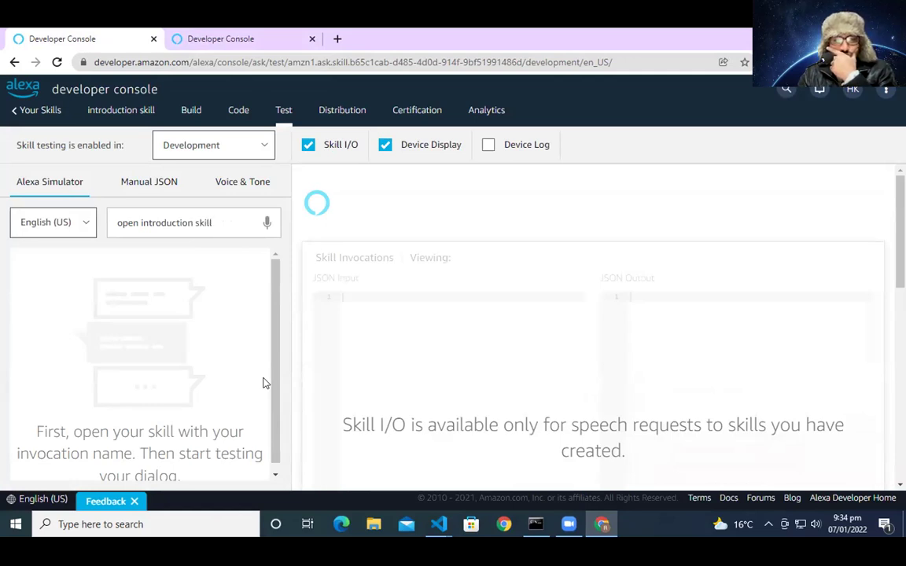
{"action": "key", "text": "Return"}
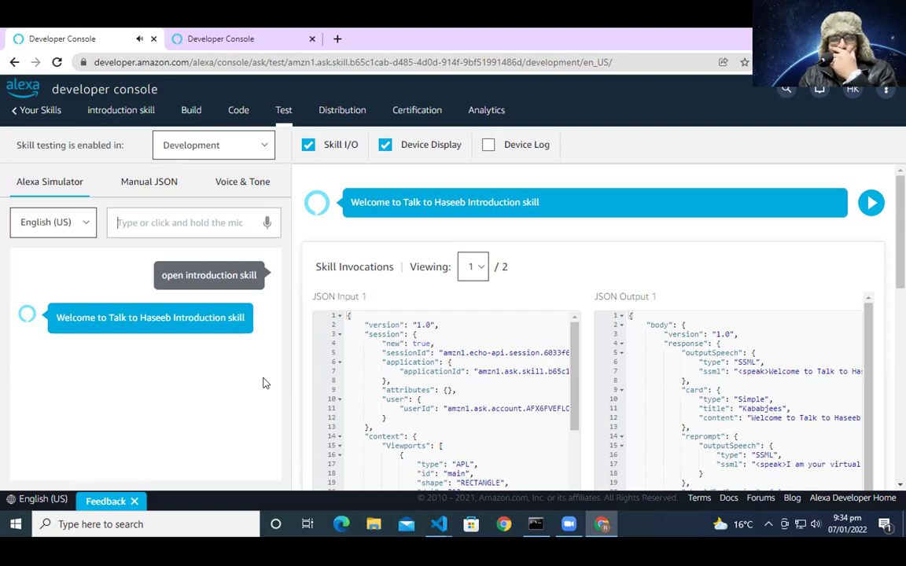
{"action": "type", "text": "whats m"}
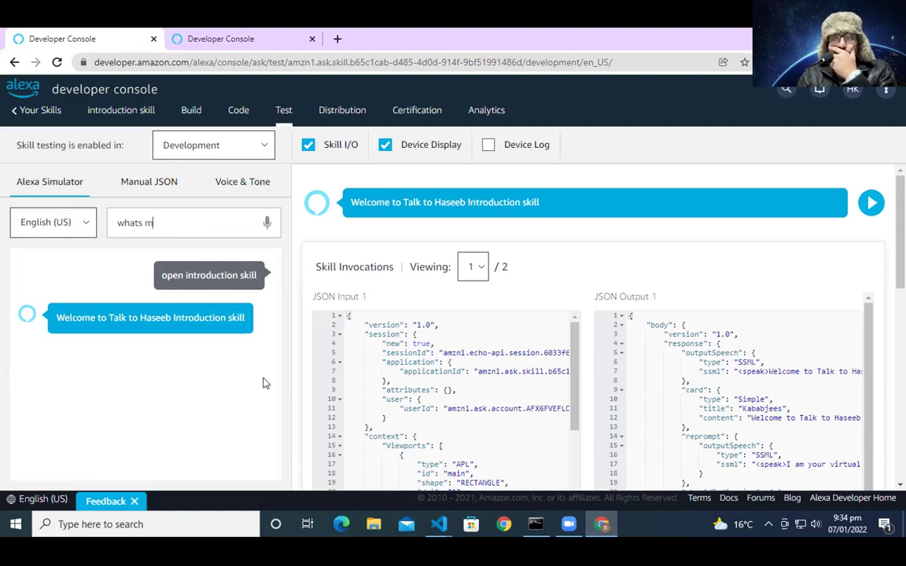
{"action": "type", "text": "y name"}
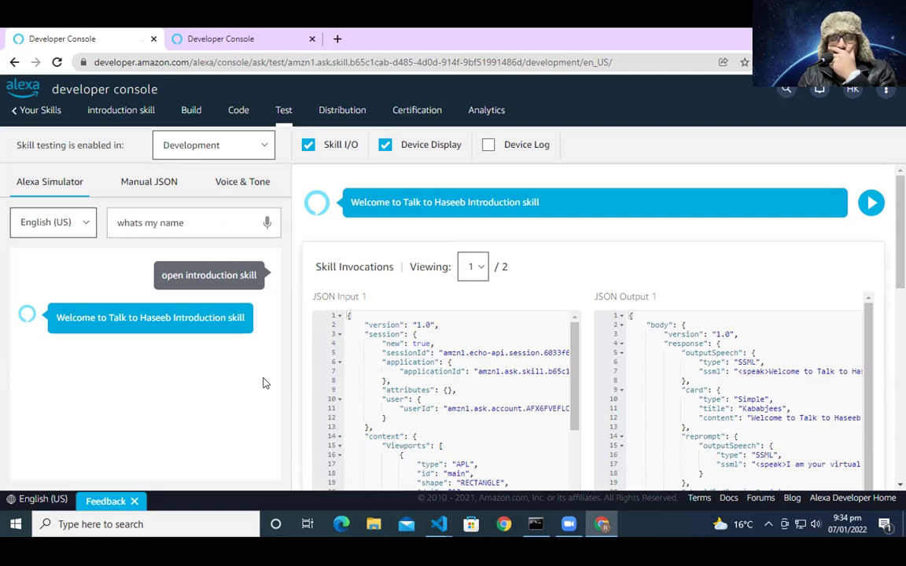
{"action": "key", "text": "Return"}
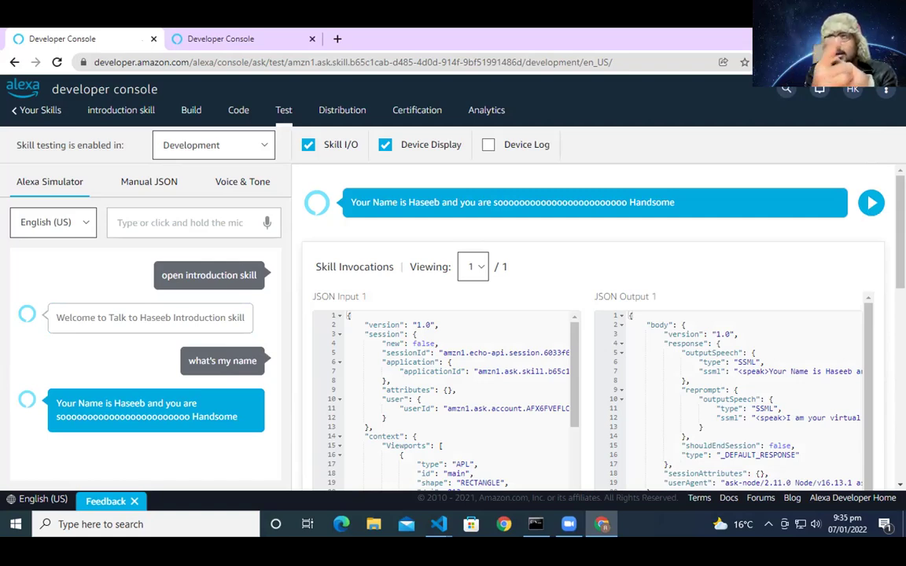
{"action": "key", "text": "super+Down"}
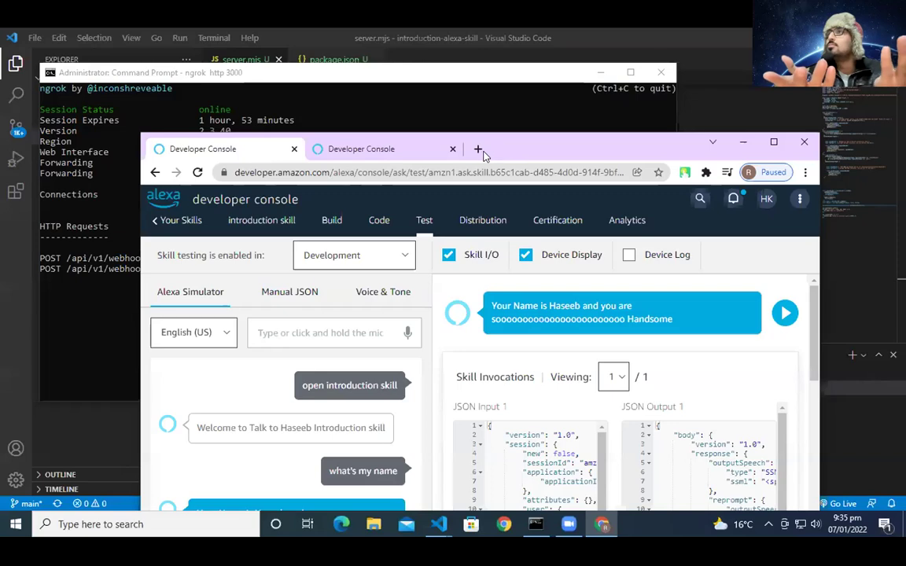
Step: In a new Chrome tab, search 'heroku login', open the Heroku home page and maximize the window
{"action": "left_click", "coordinate": [478, 148]}
{"action": "left_click", "coordinate": [509, 171]}
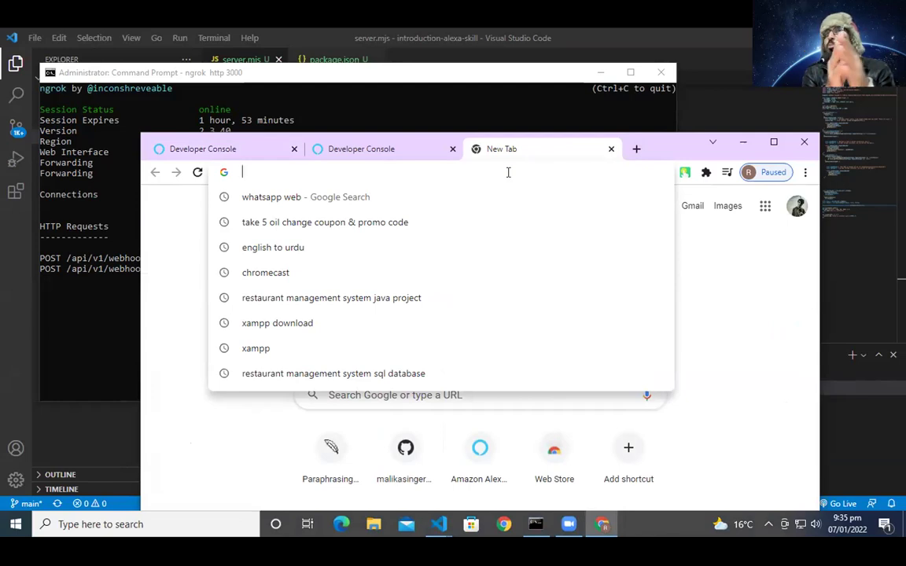
{"action": "type", "text": "h"}
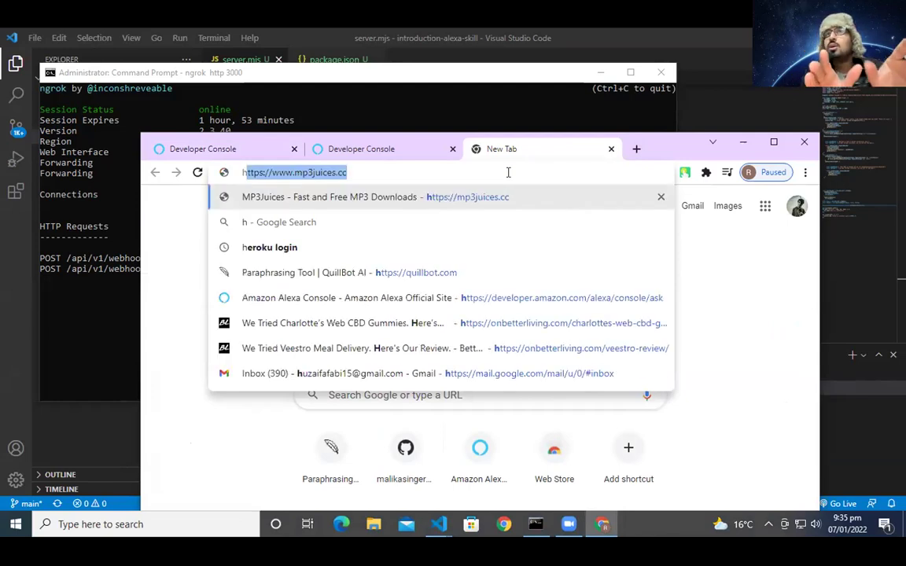
{"action": "key", "text": "Down"}
{"action": "key", "text": "Down"}
{"action": "key", "text": "Return"}
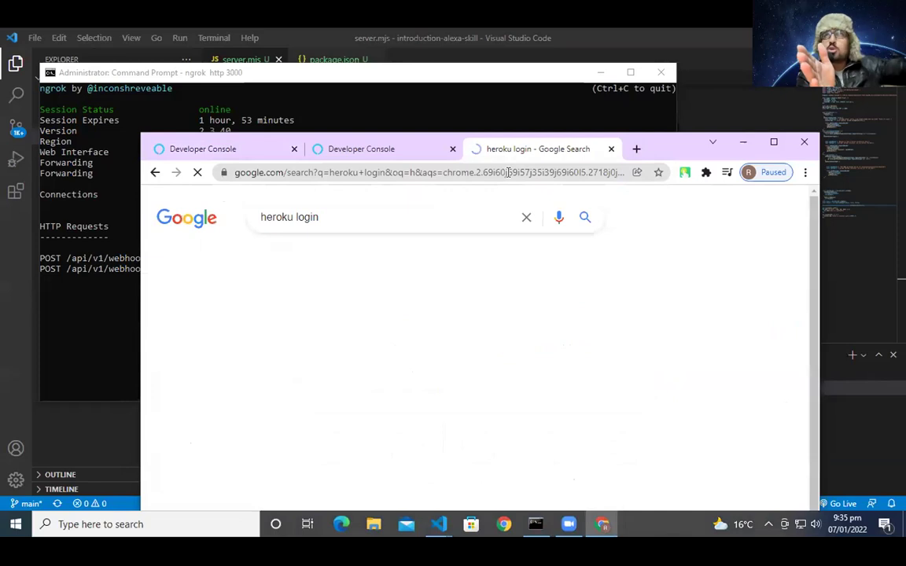
{"action": "left_click", "coordinate": [298, 337]}
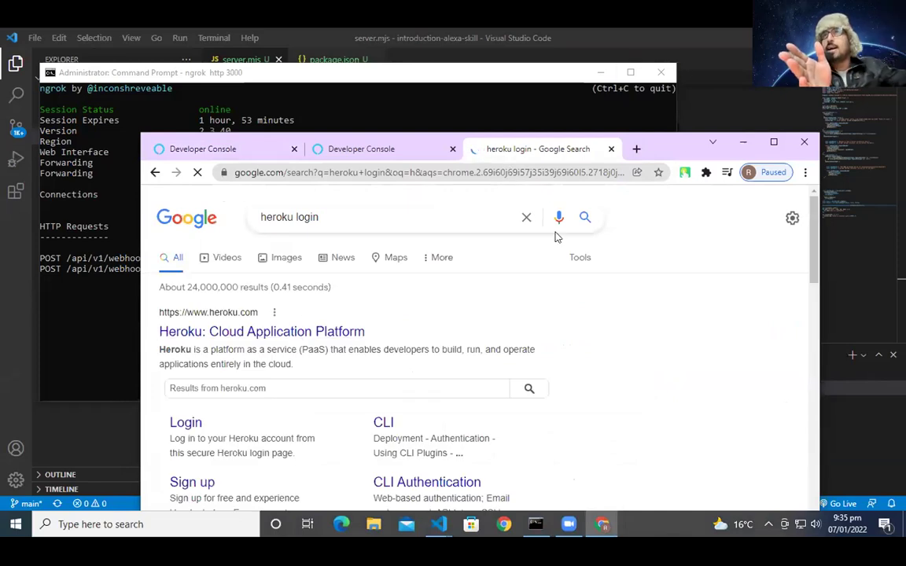
{"action": "left_click", "coordinate": [774, 142]}
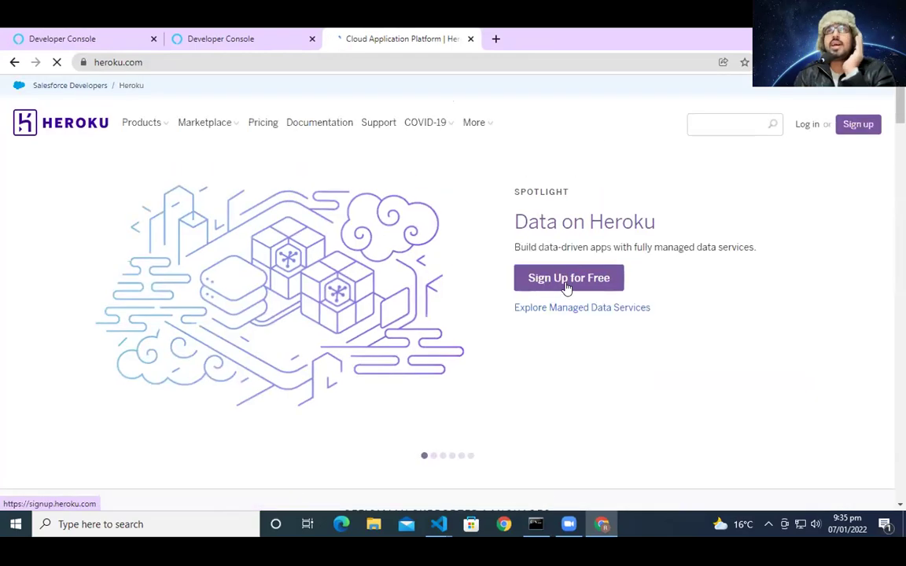
Step: Open the Heroku login page and submit the account e-mail and password
{"action": "left_click", "coordinate": [567, 285]}
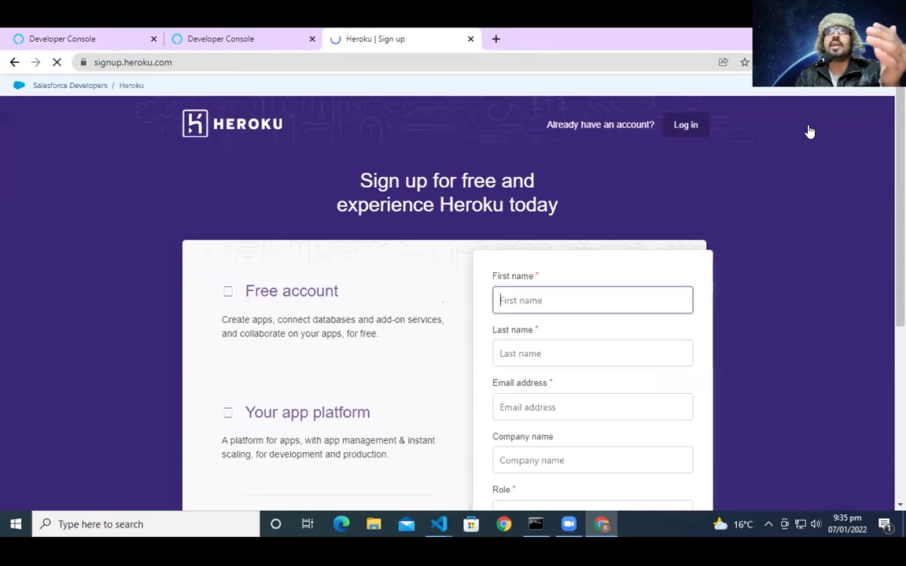
{"action": "left_click", "coordinate": [14, 63]}
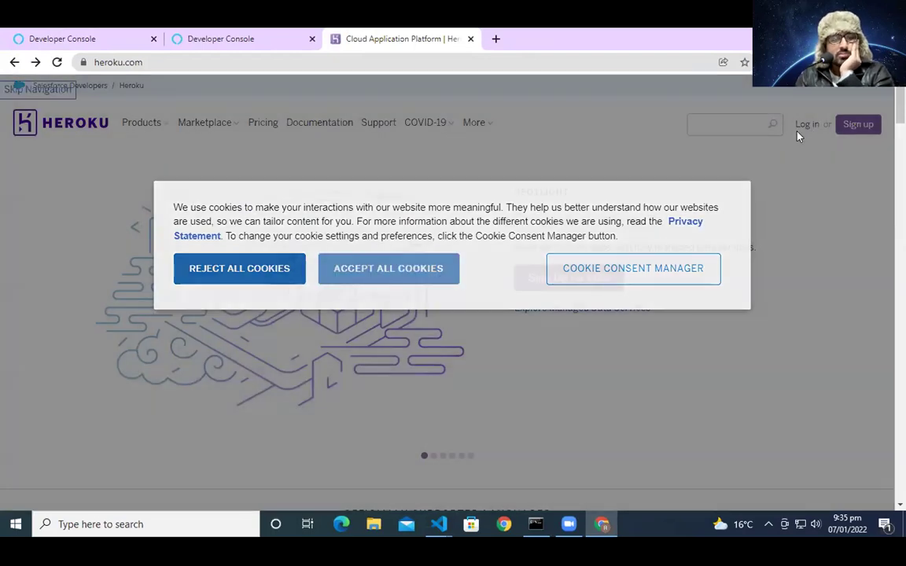
{"action": "left_click", "coordinate": [804, 126]}
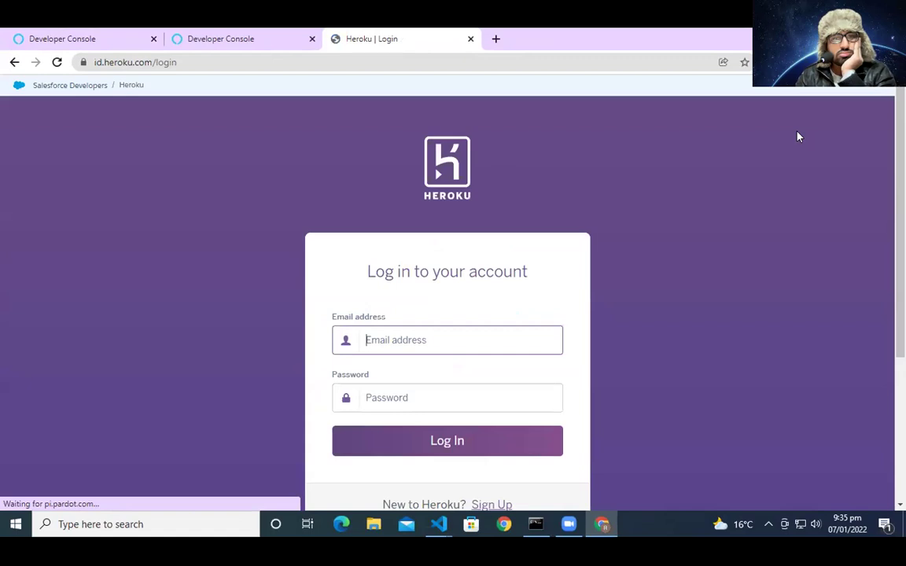
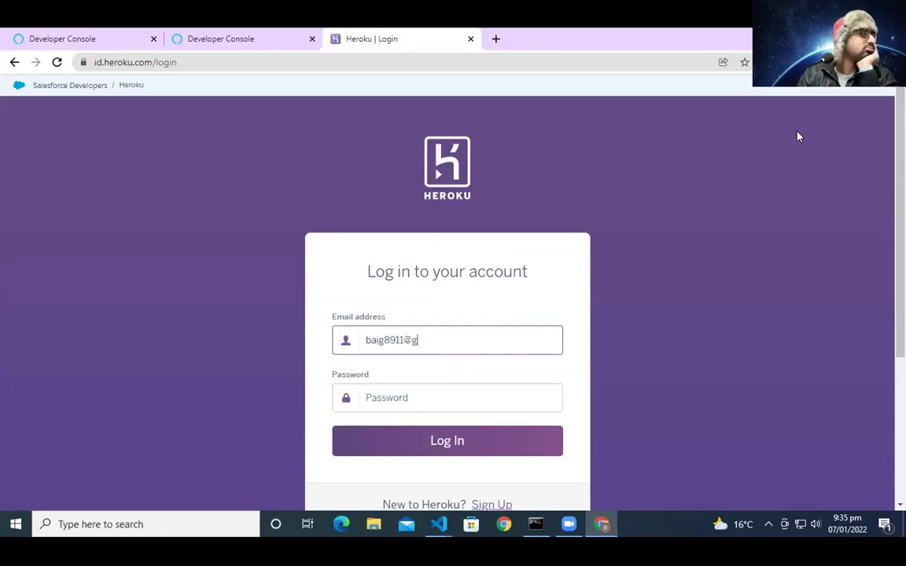
{"action": "key", "text": "Tab"}
{"action": "type", "text": "****"}
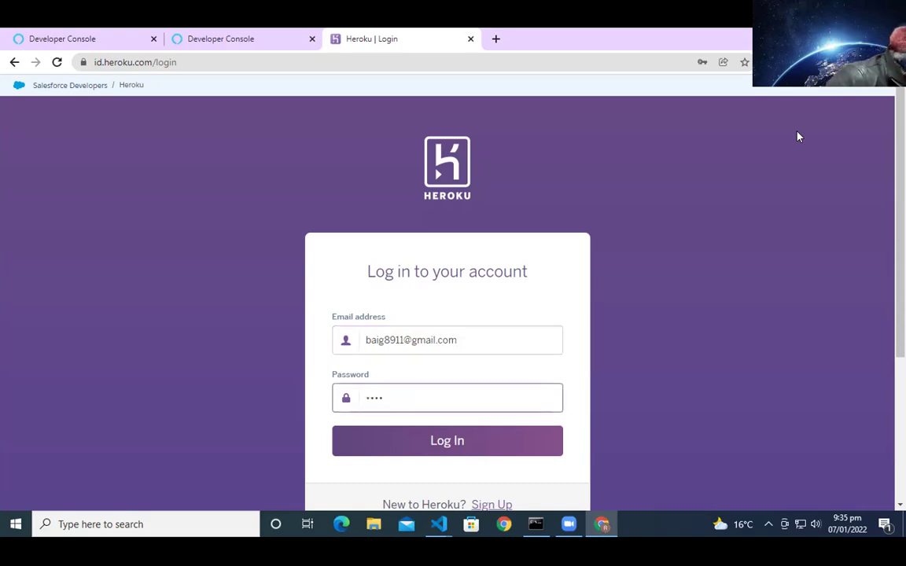
{"action": "type", "text": "*"}
{"action": "key", "text": "Return"}
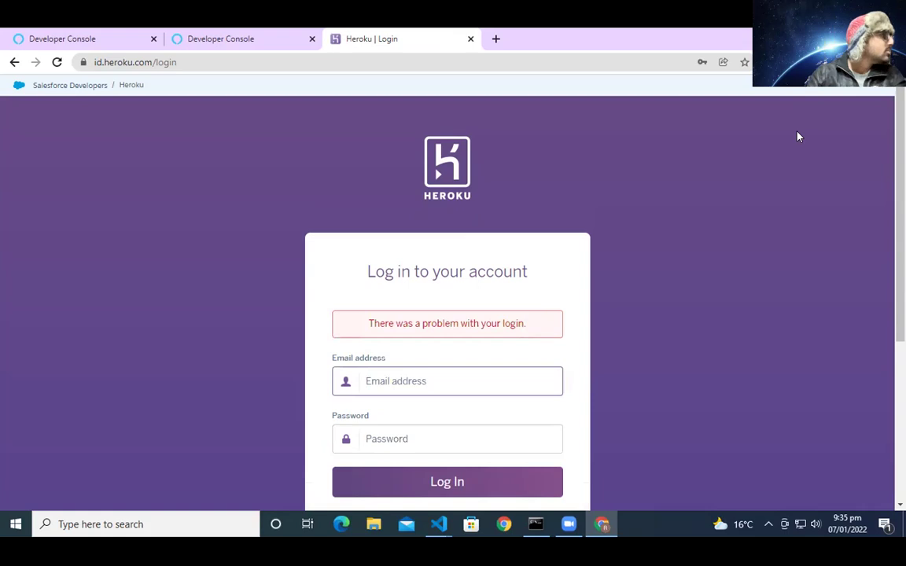
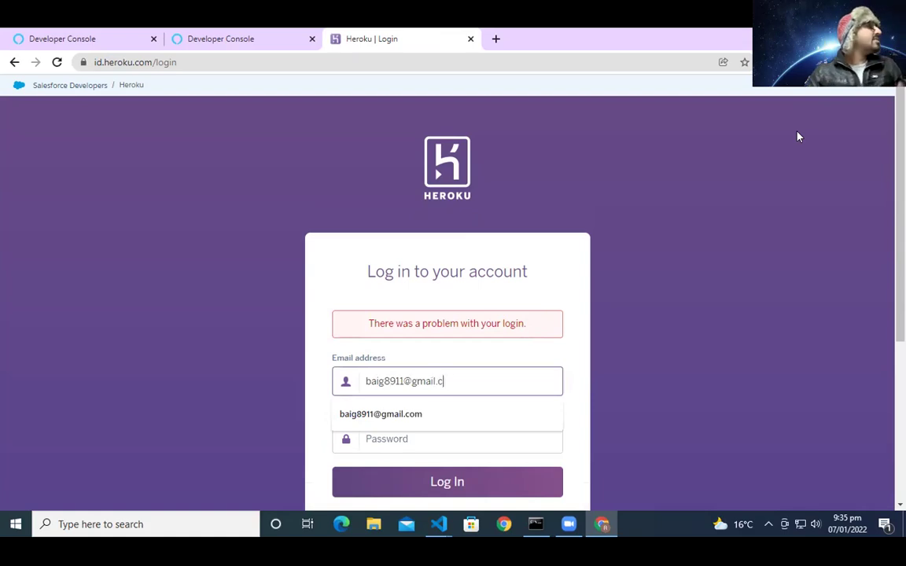
Step: Retry the login with the e-mail and a different password, then go back after it fails
{"action": "key", "text": "Tab"}
{"action": "type", "text": "****"}
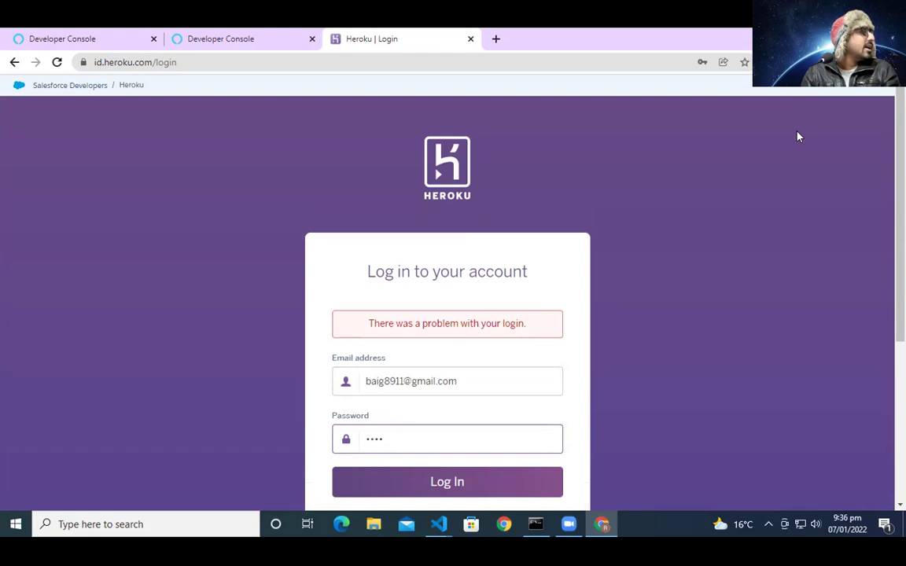
{"action": "type", "text": "*"}
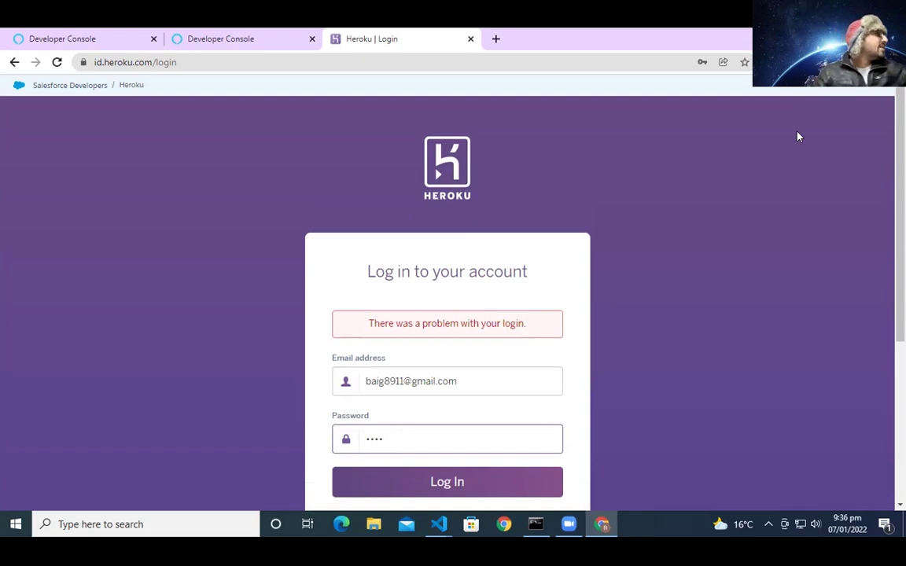
{"action": "type", "text": "*"}
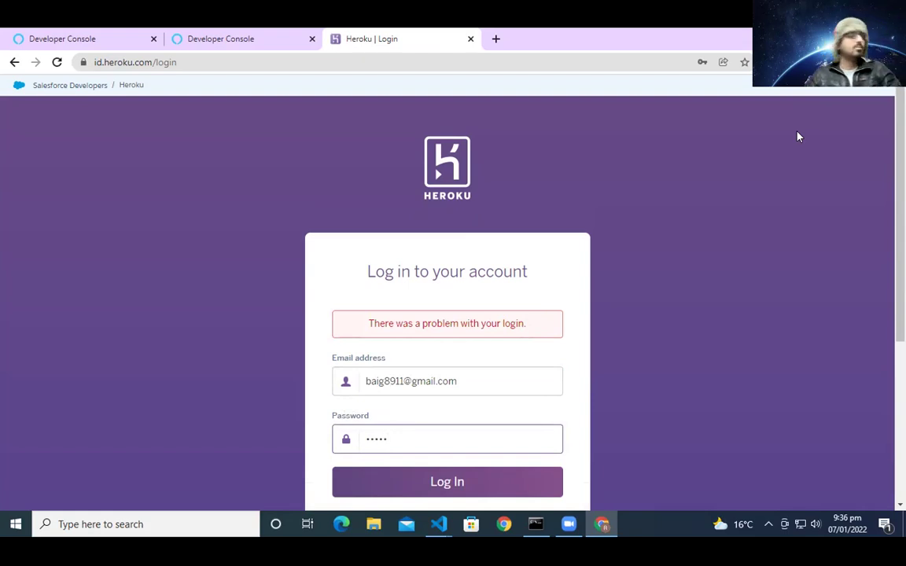
{"action": "type", "text": "****"}
{"action": "key", "text": "Return"}
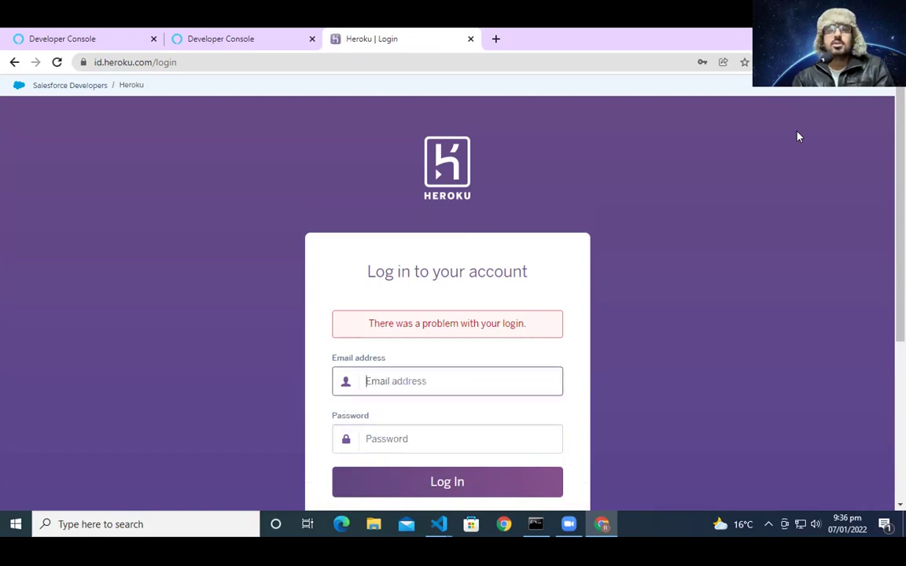
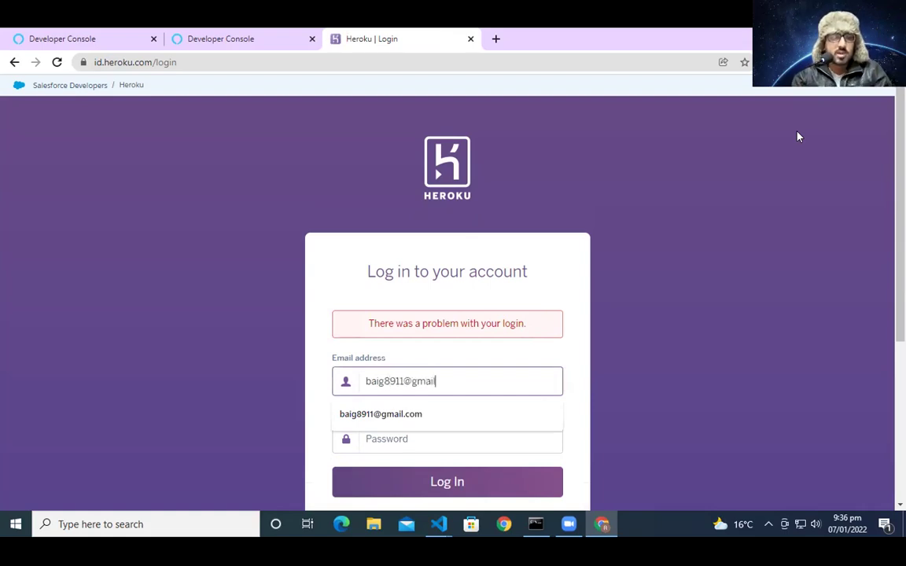
{"action": "key", "text": "Tab"}
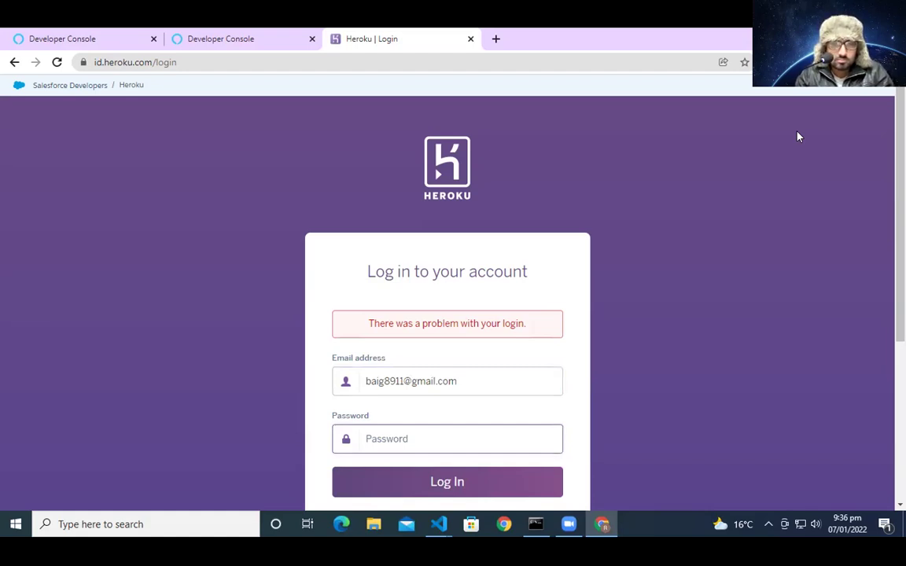
{"action": "scroll", "coordinate": [674, 340], "scroll_direction": "down", "scroll_amount": 4}
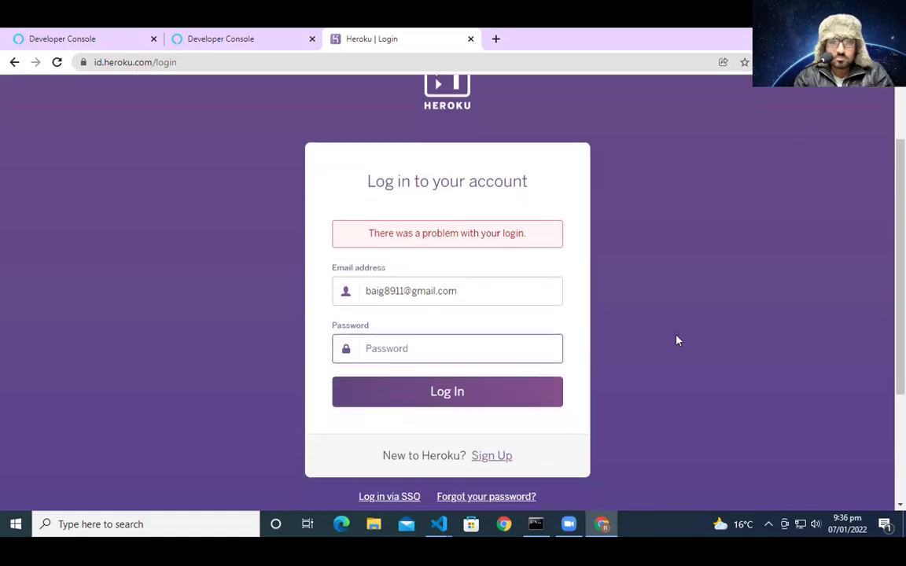
{"action": "scroll", "coordinate": [676, 340], "scroll_direction": "up", "scroll_amount": 4}
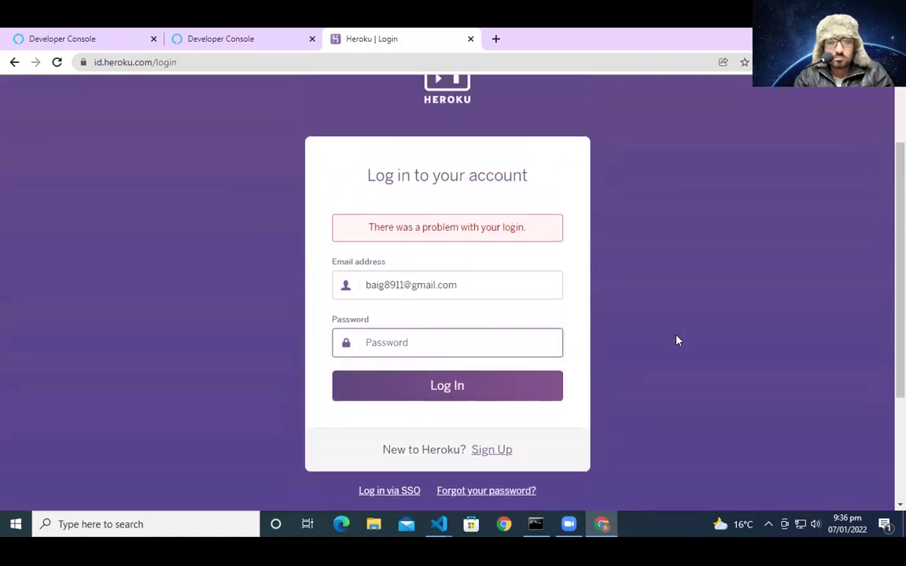
{"action": "scroll", "coordinate": [678, 340], "scroll_direction": "up", "scroll_amount": 3}
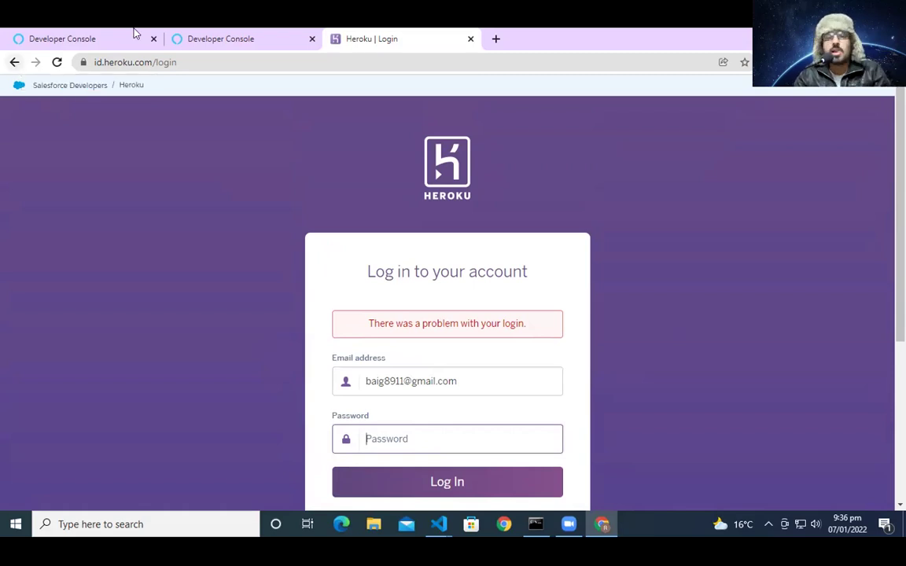
{"action": "left_click", "coordinate": [15, 63]}
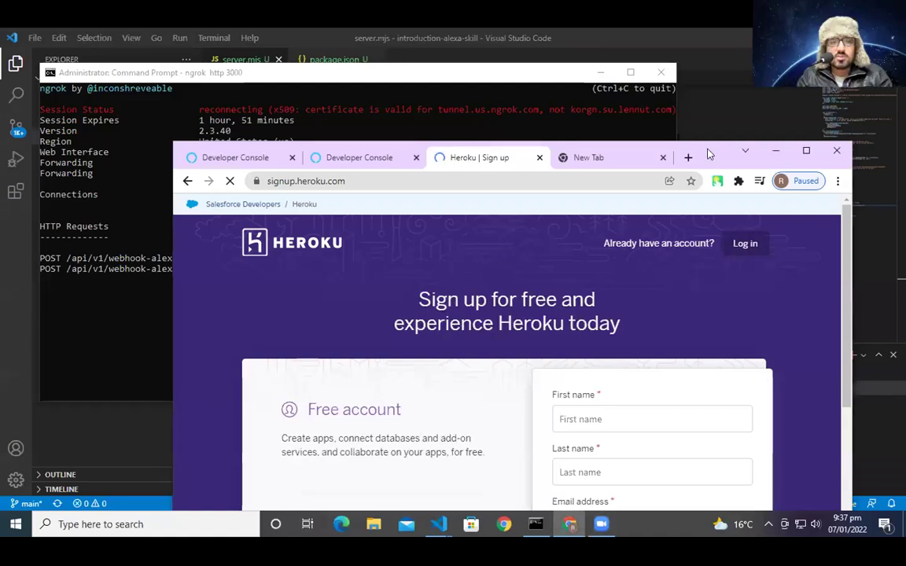
Step: Enter the user's first and last name in the Heroku sign-up form
{"action": "left_click", "coordinate": [442, 375]}
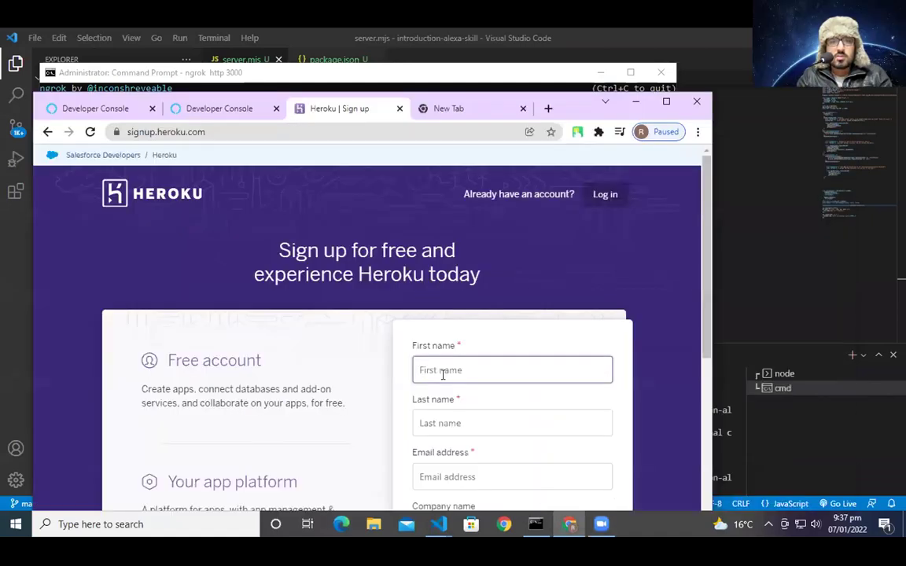
{"action": "key", "text": "Tab"}
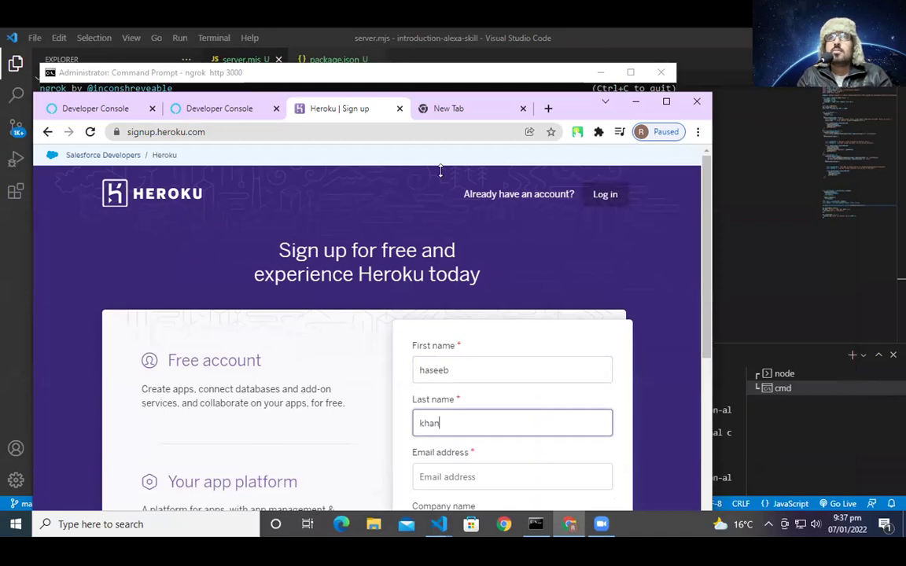
Step: Search for 'tempmail' in the new tab and open the temp-mail.org site
{"action": "left_click", "coordinate": [434, 108]}
{"action": "type", "text": "temp"}
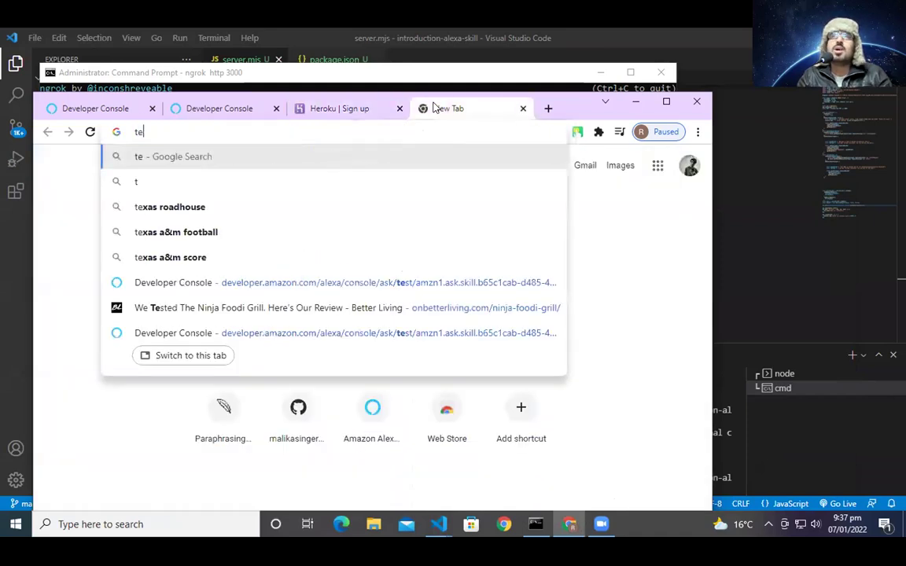
{"action": "left_click", "coordinate": [260, 180]}
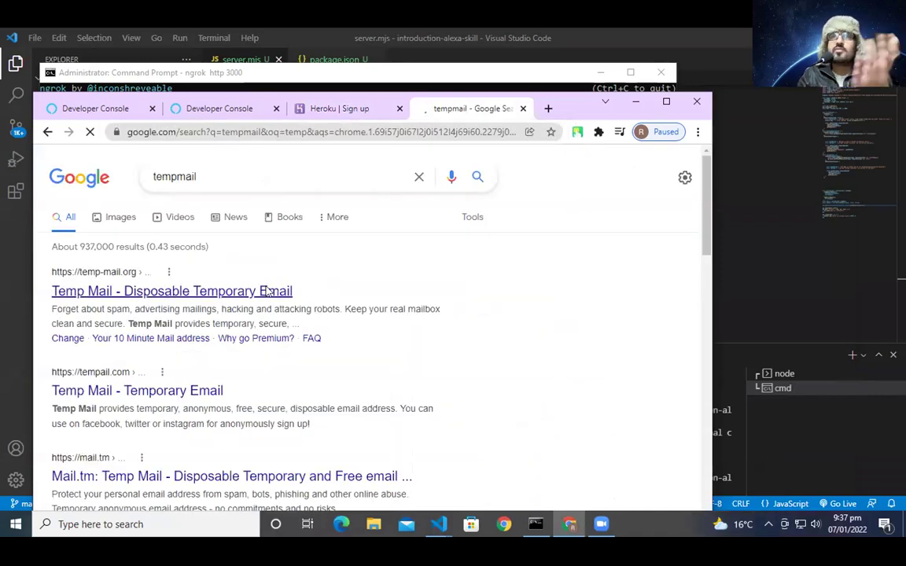
{"action": "left_click", "coordinate": [266, 291]}
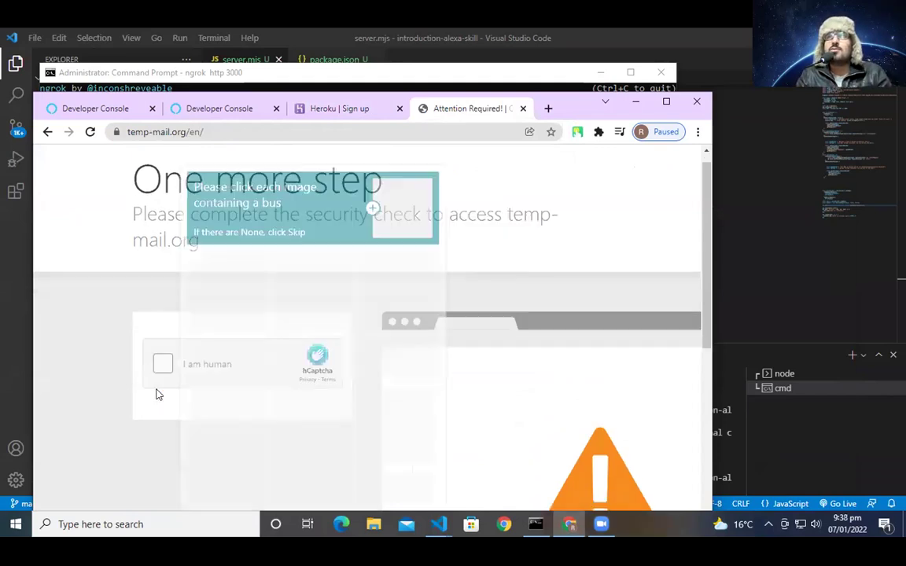
Step: Mark the bus images in the first hCaptcha image set and submit them
{"action": "left_click", "coordinate": [199, 277]}
{"action": "left_click", "coordinate": [392, 307]}
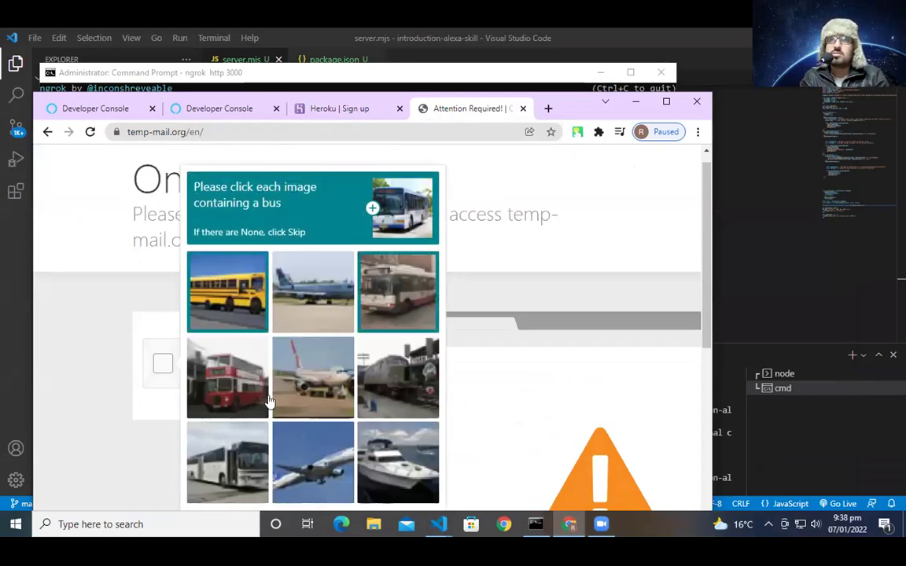
{"action": "left_click", "coordinate": [240, 393]}
{"action": "left_click", "coordinate": [232, 429]}
{"action": "scroll", "coordinate": [252, 456], "scroll_direction": "down", "scroll_amount": 2}
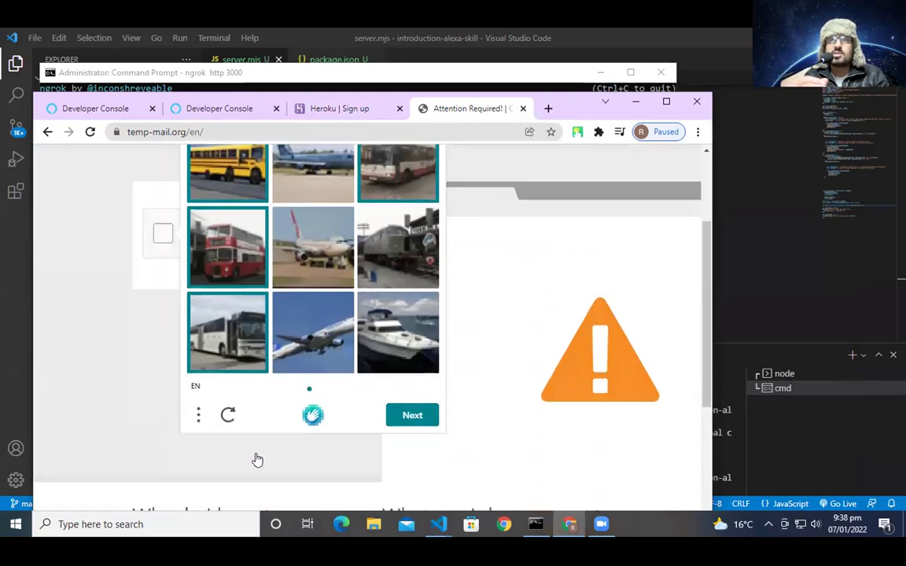
{"action": "left_click", "coordinate": [388, 413]}
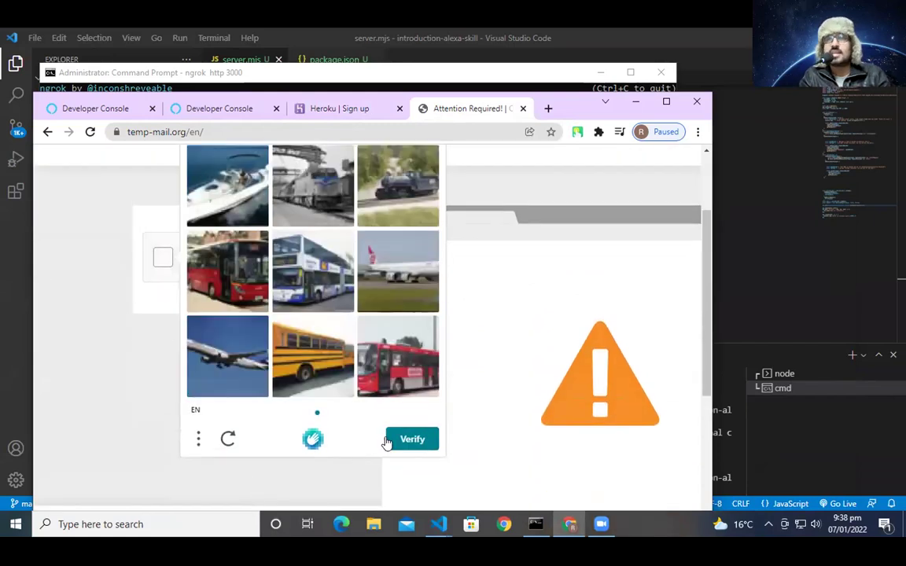
{"action": "left_click", "coordinate": [390, 443]}
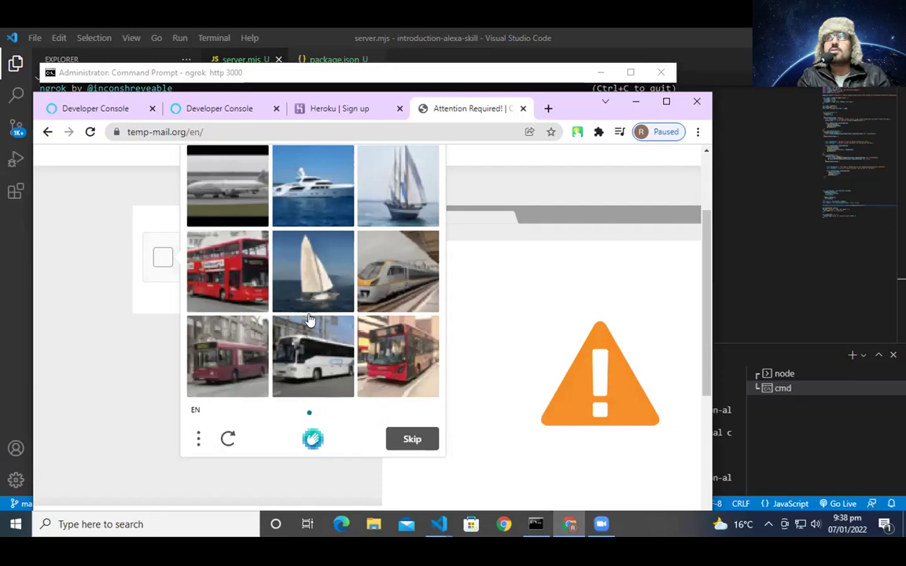
Step: Mark the buses in the next two image sets and click Verify to pass the check
{"action": "left_click", "coordinate": [223, 260]}
{"action": "left_click", "coordinate": [393, 358]}
{"action": "left_click", "coordinate": [295, 371]}
{"action": "left_click", "coordinate": [227, 356]}
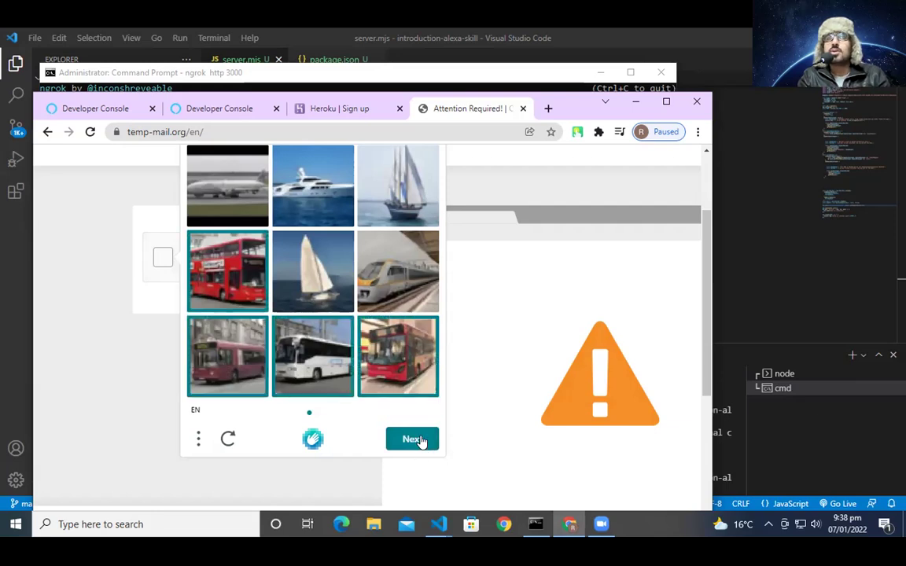
{"action": "left_click", "coordinate": [420, 440]}
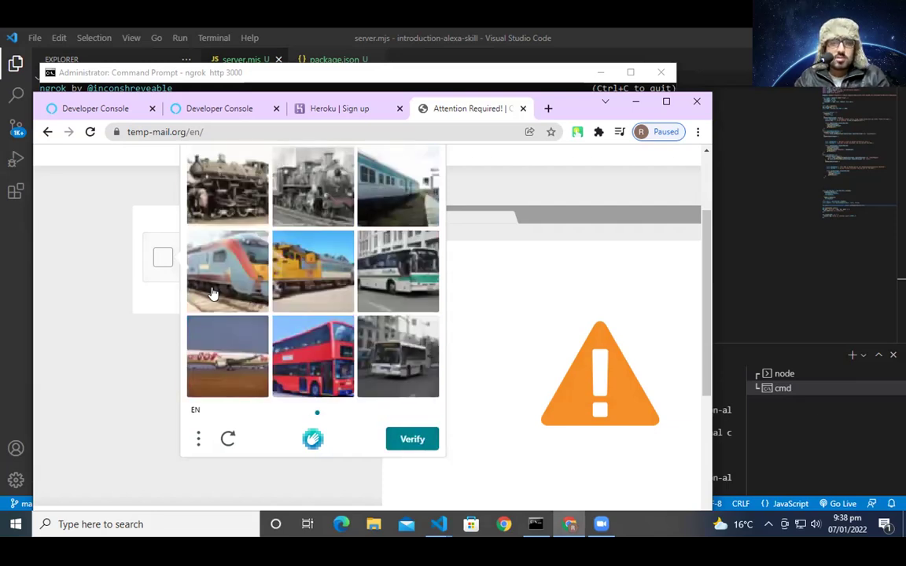
{"action": "left_click", "coordinate": [277, 329]}
{"action": "left_click", "coordinate": [370, 334]}
{"action": "left_click", "coordinate": [378, 267]}
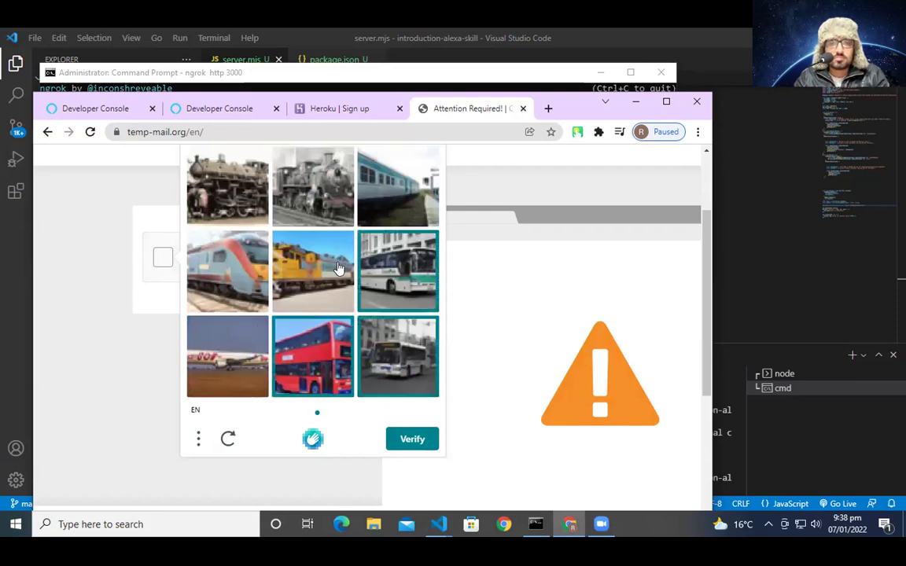
{"action": "left_click", "coordinate": [407, 437]}
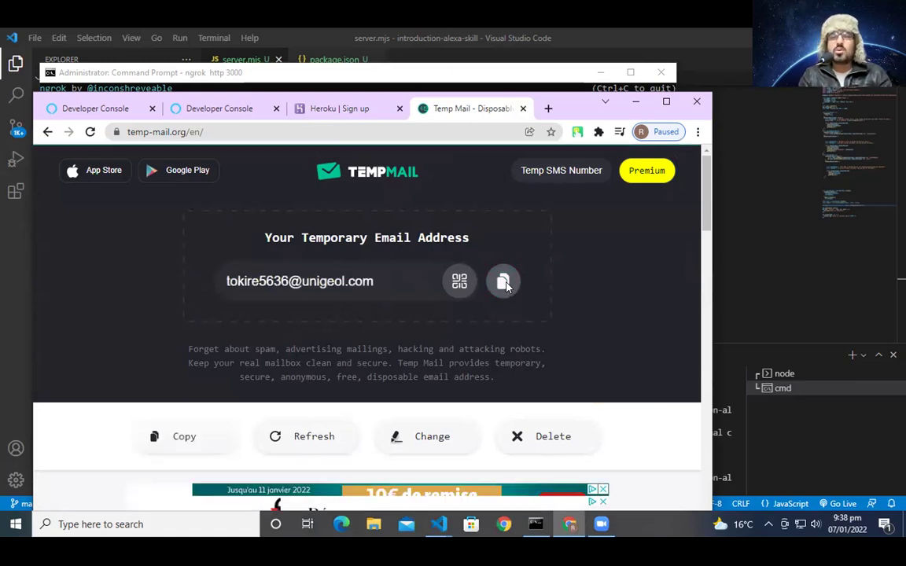
Step: Paste the temporary e-mail address into the Heroku sign-up form and enter 'pakistan' as company name
{"action": "left_click", "coordinate": [506, 285]}
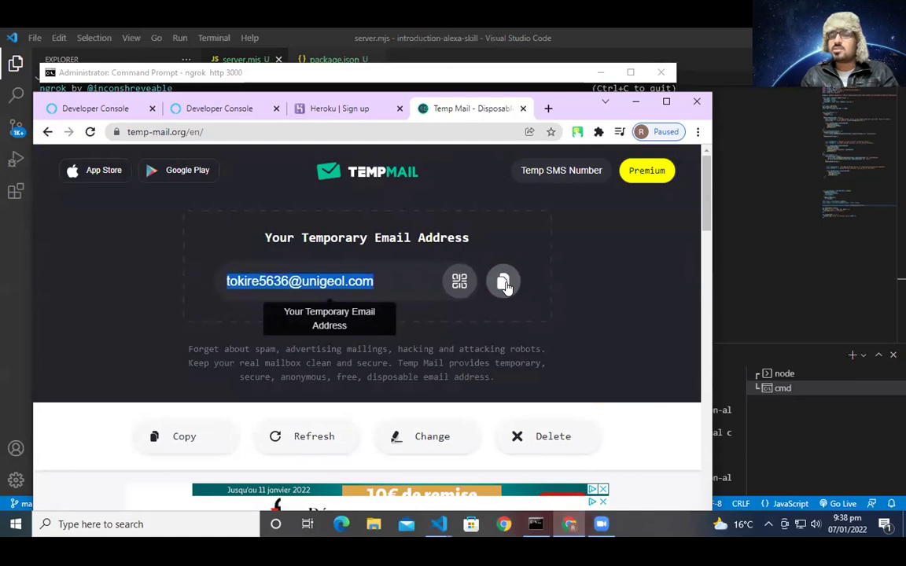
{"action": "left_click", "coordinate": [340, 106]}
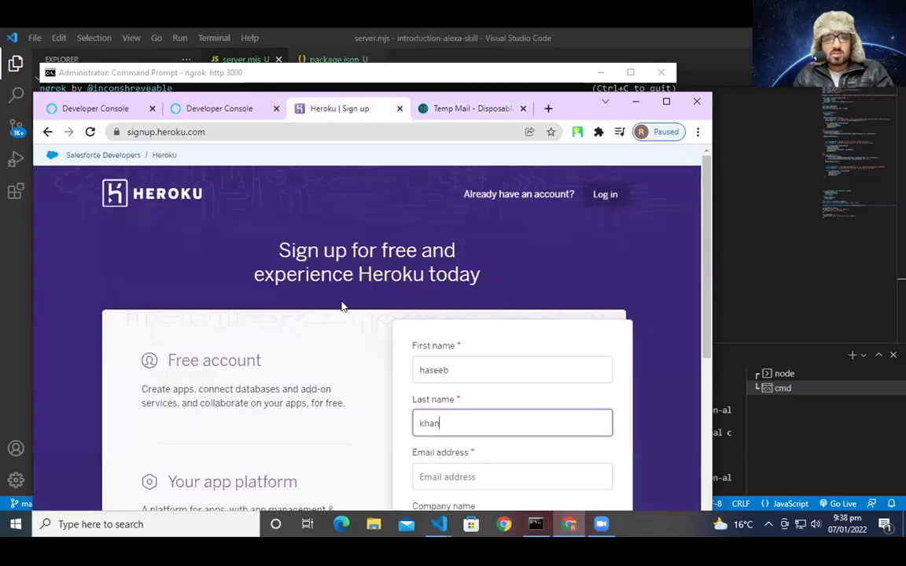
{"action": "scroll", "coordinate": [461, 412], "scroll_direction": "down", "scroll_amount": 2}
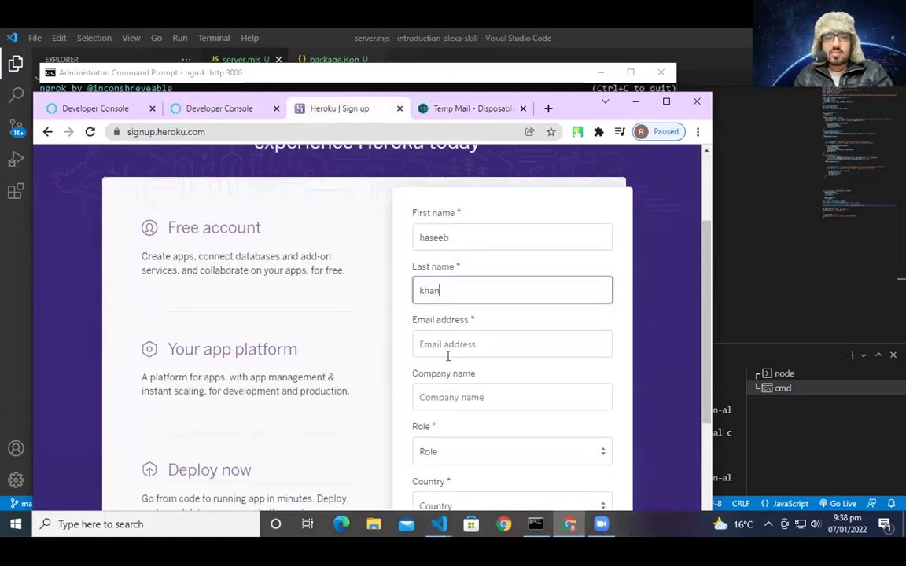
{"action": "left_click", "coordinate": [448, 356]}
{"action": "key", "text": "ctrl+v"}
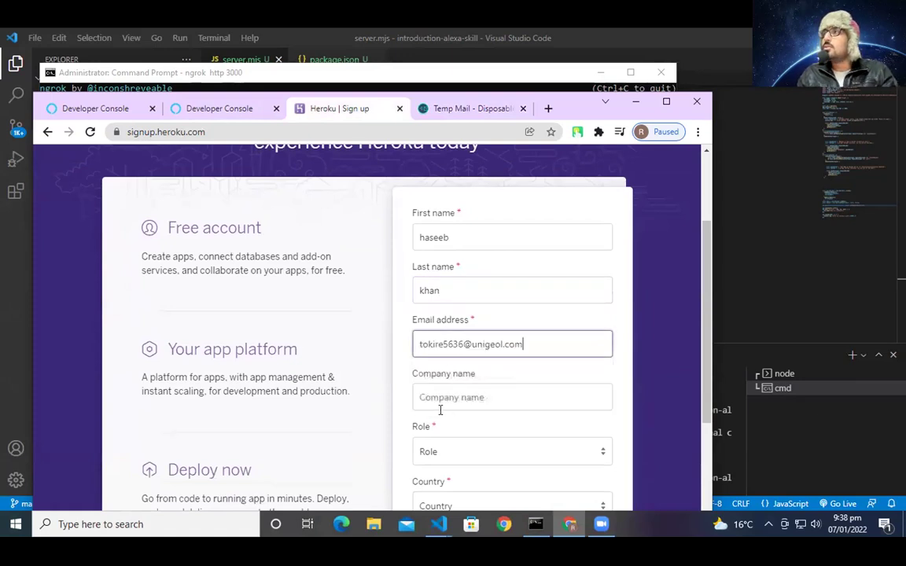
{"action": "left_click", "coordinate": [461, 398]}
{"action": "type", "text": "pakistan"}
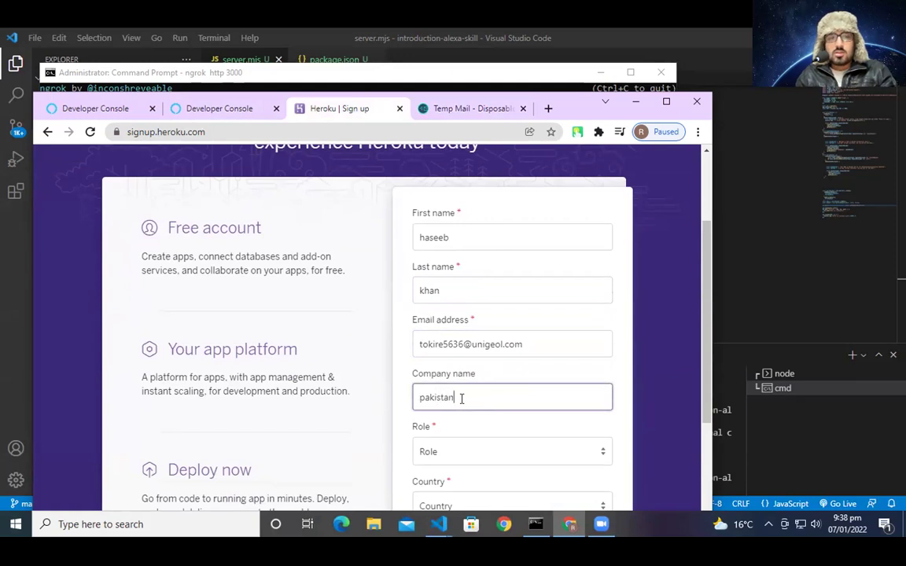
Step: Set the role to Student and the country to Pakistan
{"action": "scroll", "coordinate": [489, 432], "scroll_direction": "down", "scroll_amount": 1}
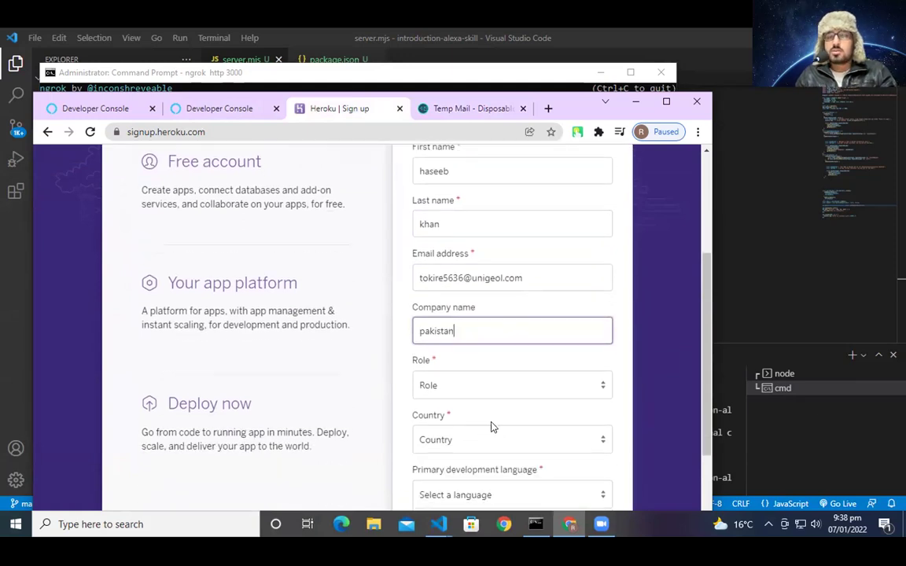
{"action": "left_click", "coordinate": [490, 388]}
{"action": "left_click", "coordinate": [490, 390]}
{"action": "left_click", "coordinate": [490, 390]}
{"action": "left_click", "coordinate": [454, 460]}
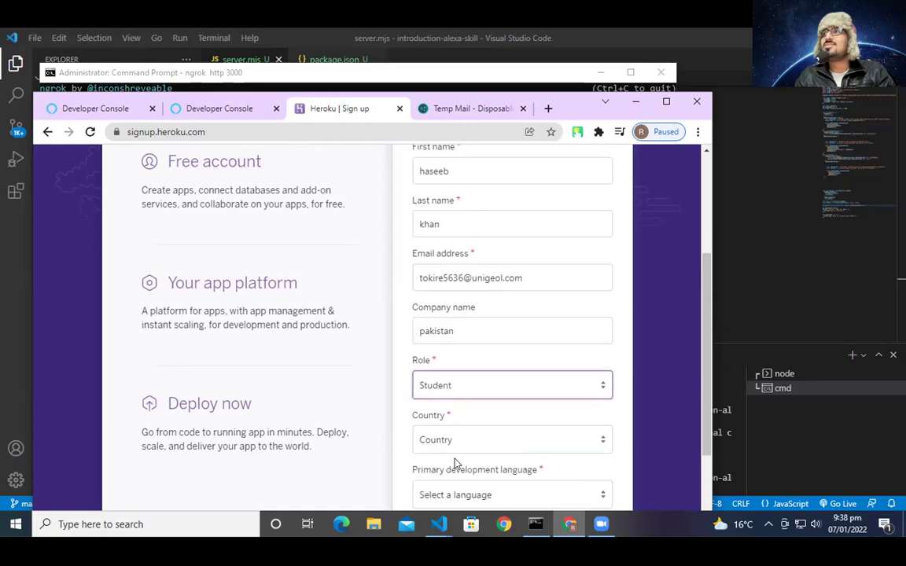
{"action": "left_click", "coordinate": [465, 446]}
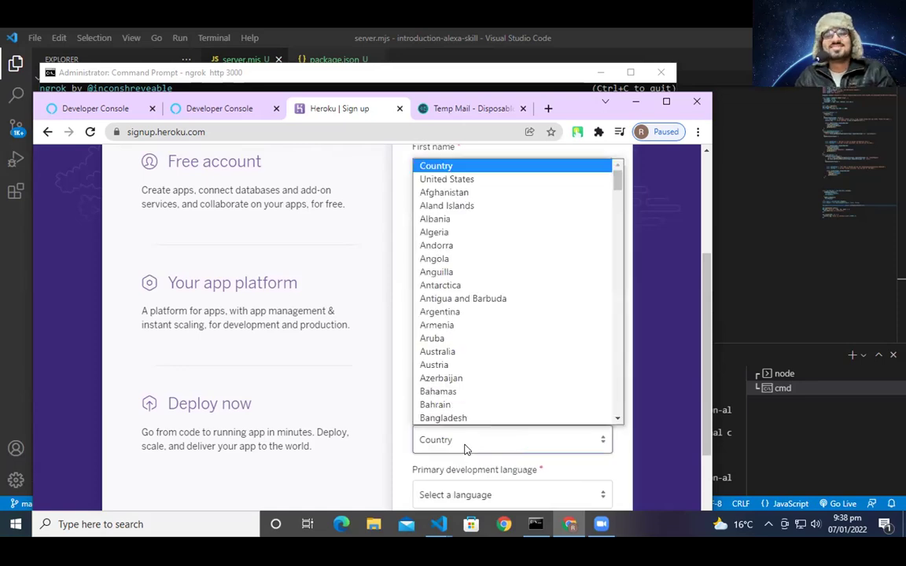
{"action": "key", "text": "p"}
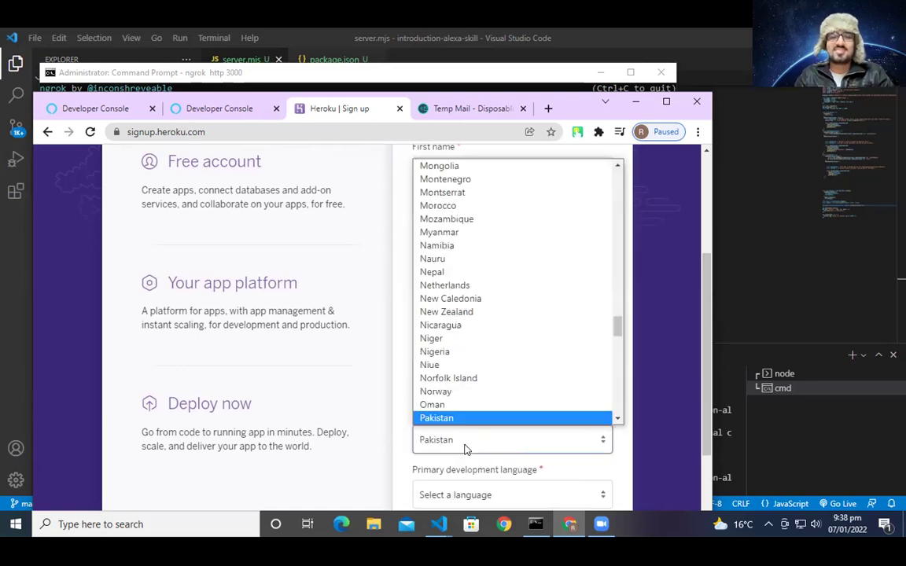
{"action": "key", "text": "Return"}
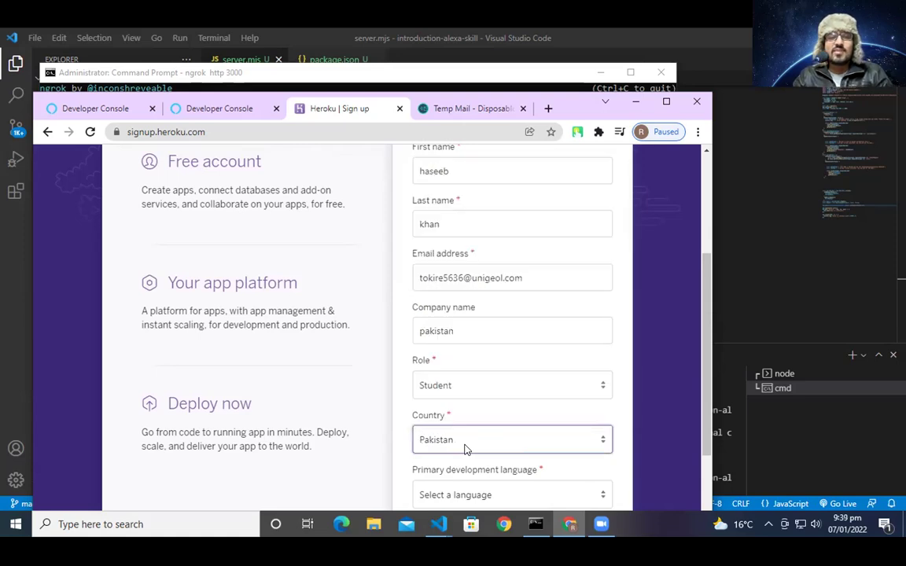
Step: Tick the 'I'm not a robot' reCAPTCHA and submit the sign-up form
{"action": "scroll", "coordinate": [466, 448], "scroll_direction": "down", "scroll_amount": 1}
{"action": "scroll", "coordinate": [465, 448], "scroll_direction": "up", "scroll_amount": 1}
{"action": "scroll", "coordinate": [465, 449], "scroll_direction": "down", "scroll_amount": 3}
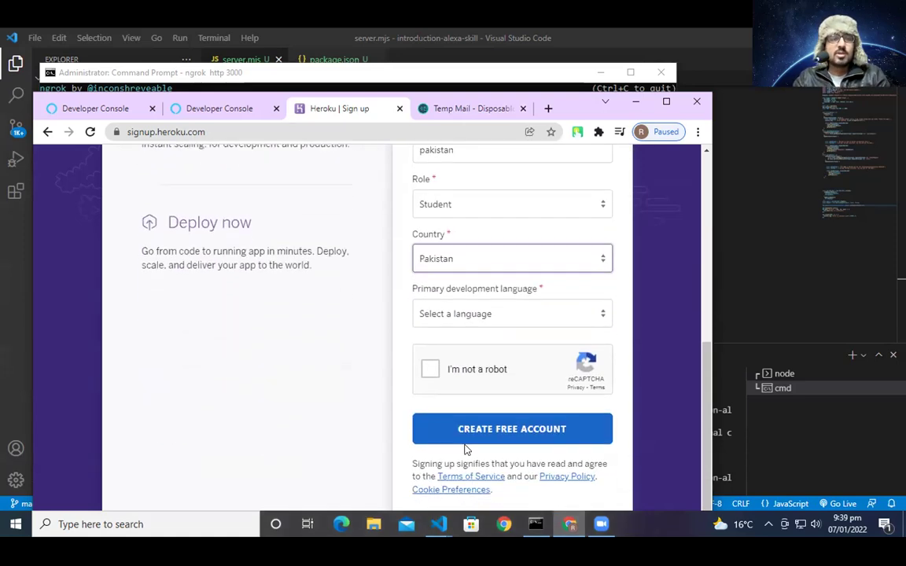
{"action": "left_click", "coordinate": [431, 375]}
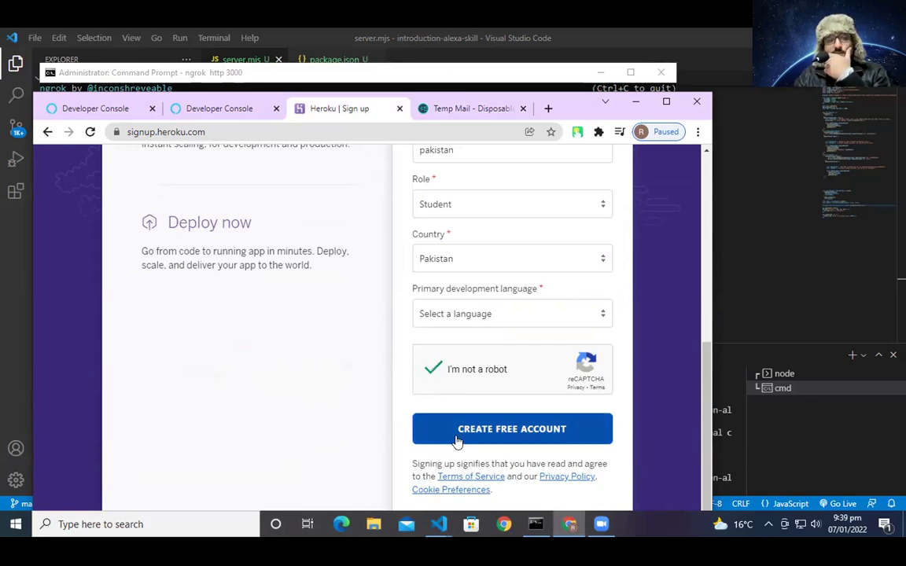
{"action": "left_click", "coordinate": [456, 431]}
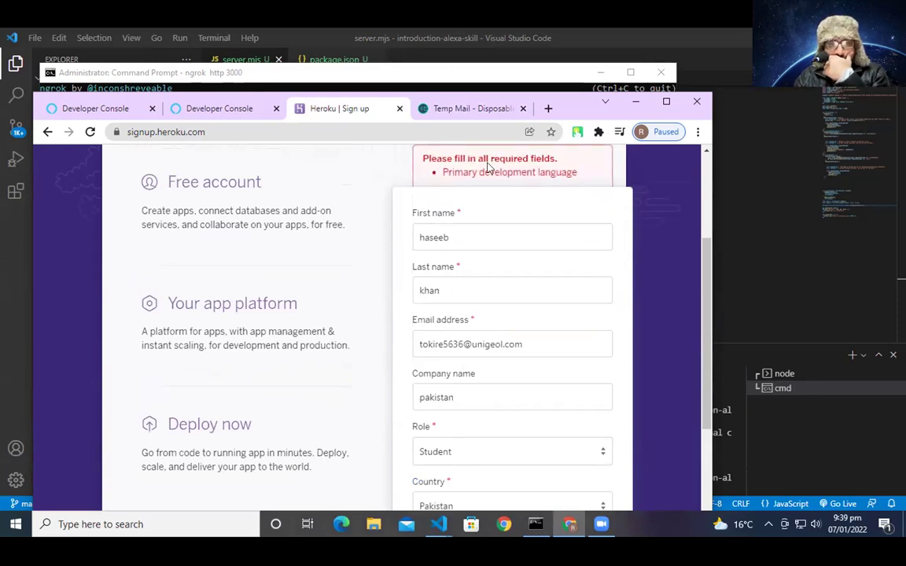
Step: Delete 'pakistan' from the Company name field and maximize the browser window
{"action": "scroll", "coordinate": [492, 403], "scroll_direction": "down", "scroll_amount": 1}
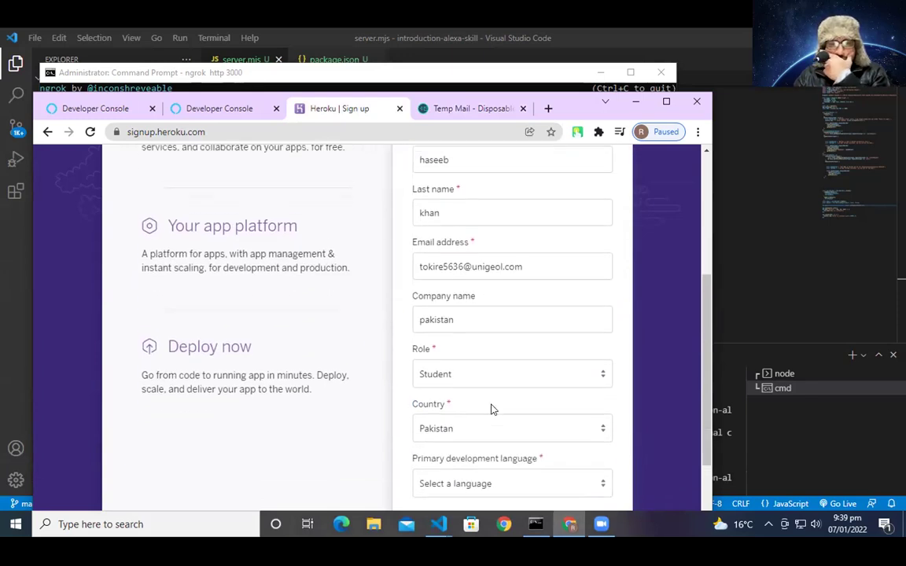
{"action": "left_click_drag", "start_coordinate": [468, 334], "coordinate": [375, 334]}
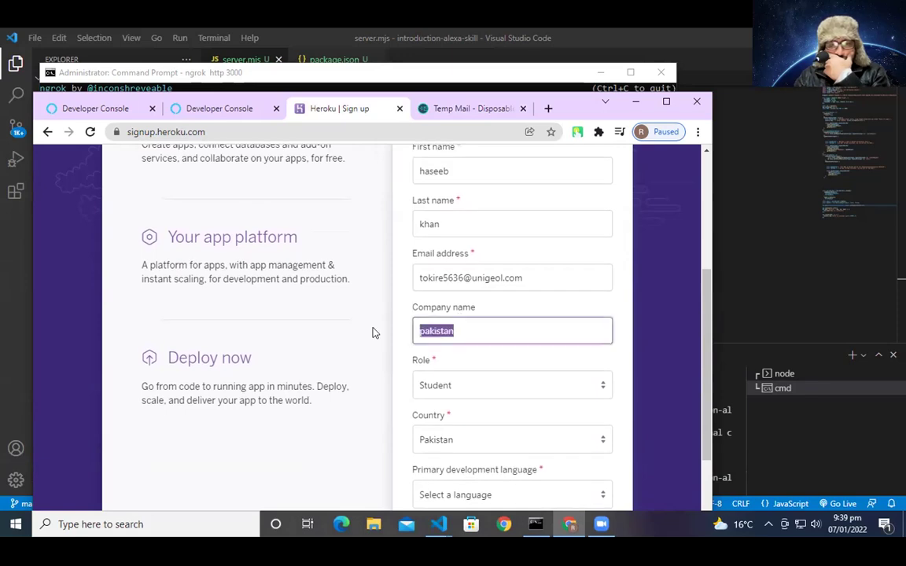
{"action": "key", "text": "BackSpace"}
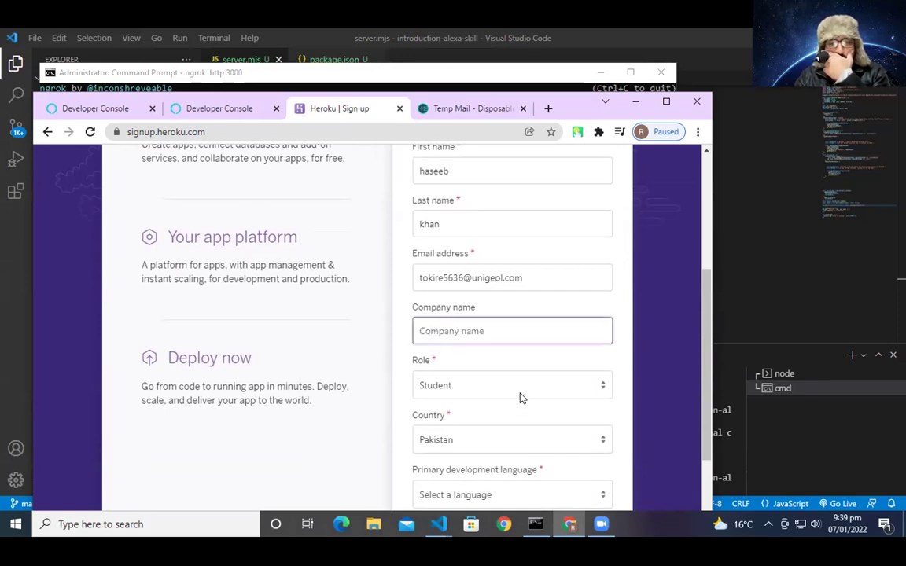
{"action": "scroll", "coordinate": [522, 397], "scroll_direction": "up", "scroll_amount": 1}
{"action": "scroll", "coordinate": [522, 397], "scroll_direction": "down", "scroll_amount": 1}
{"action": "scroll", "coordinate": [522, 396], "scroll_direction": "up", "scroll_amount": 1}
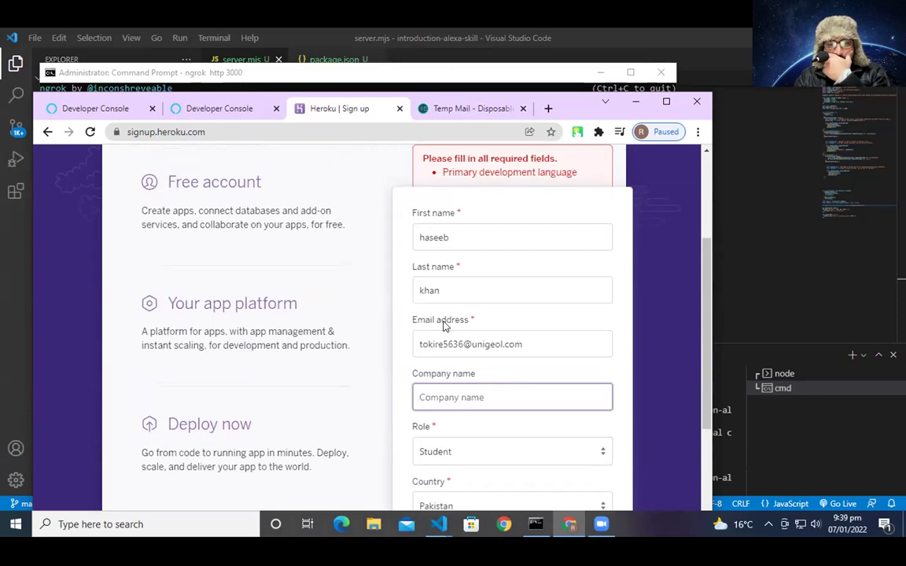
{"action": "left_click", "coordinate": [667, 101]}
Step: Choose Node.js as the primary development language and click Create Free Account
{"action": "scroll", "coordinate": [509, 389], "scroll_direction": "down", "scroll_amount": 3}
{"action": "left_click", "coordinate": [528, 292]}
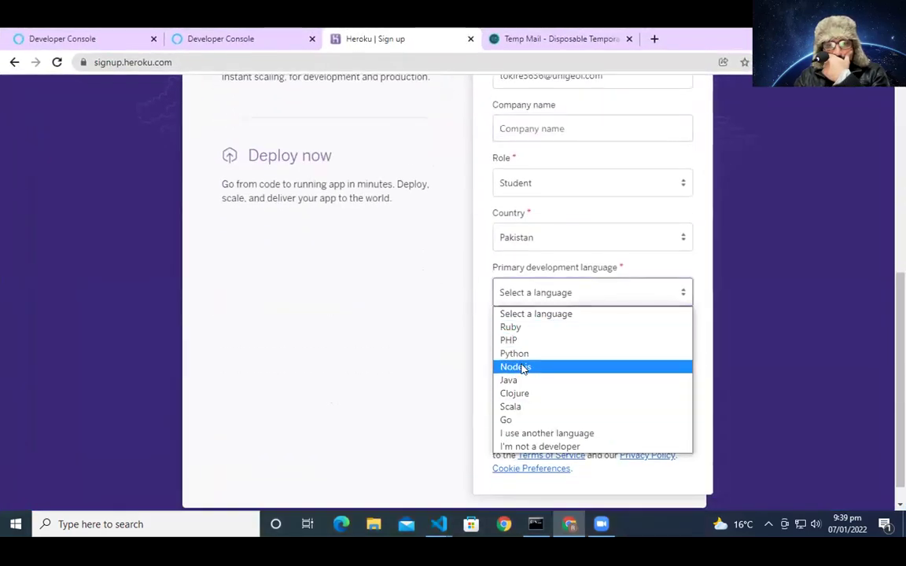
{"action": "left_click", "coordinate": [524, 366]}
{"action": "left_click", "coordinate": [554, 417]}
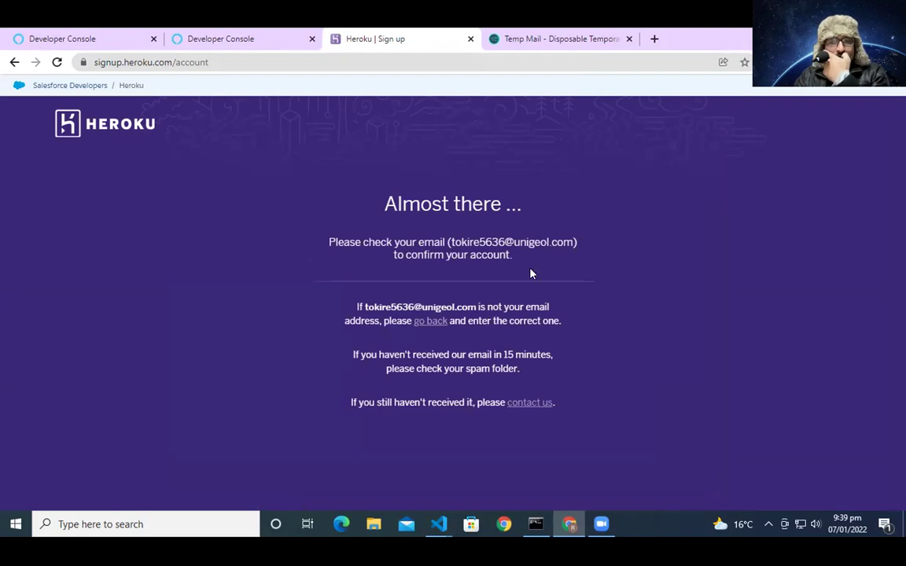
Step: Check the Temp Mail inbox for the Heroku e-mail, glancing back at the sign-up tab once
{"action": "left_click", "coordinate": [555, 38]}
{"action": "scroll", "coordinate": [510, 285], "scroll_direction": "down", "scroll_amount": 3}
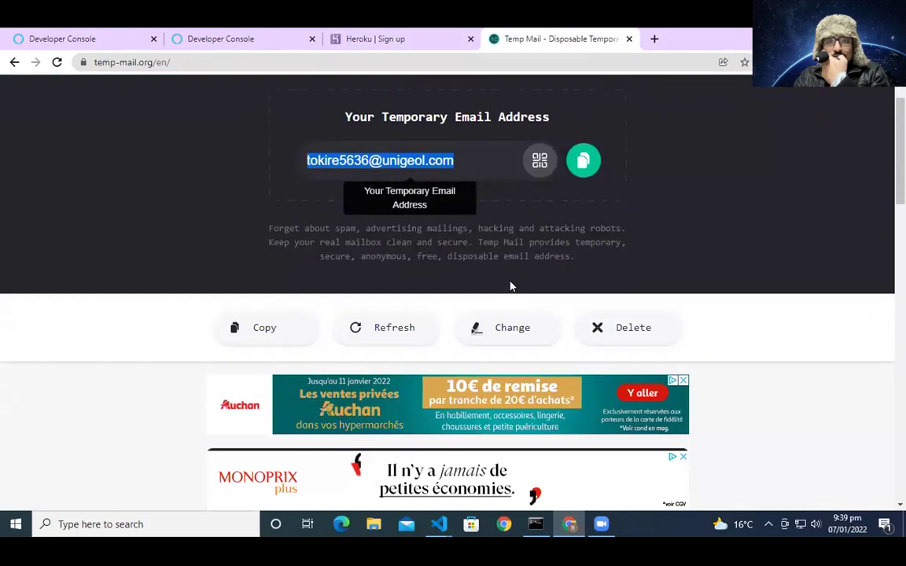
{"action": "scroll", "coordinate": [486, 316], "scroll_direction": "down", "scroll_amount": 3}
{"action": "scroll", "coordinate": [485, 318], "scroll_direction": "up", "scroll_amount": 4}
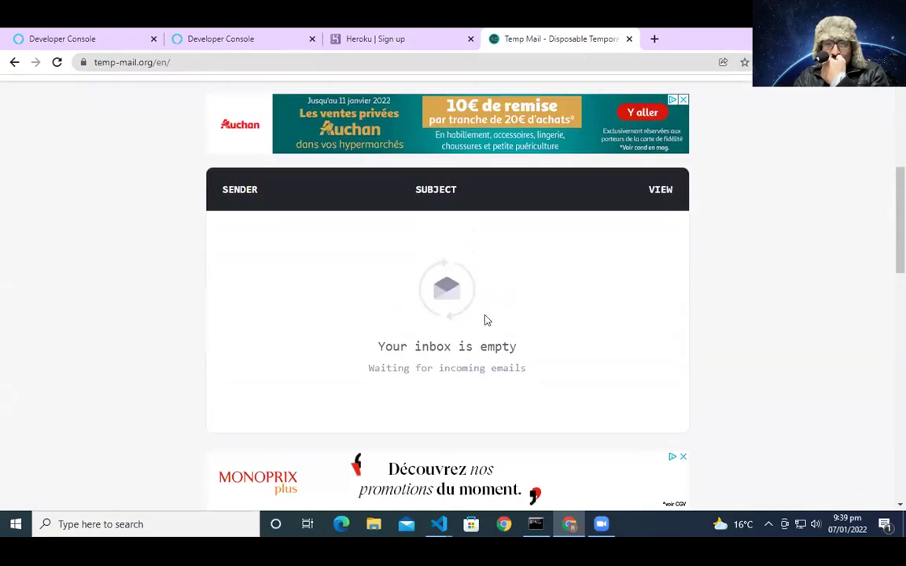
{"action": "left_click", "coordinate": [403, 44]}
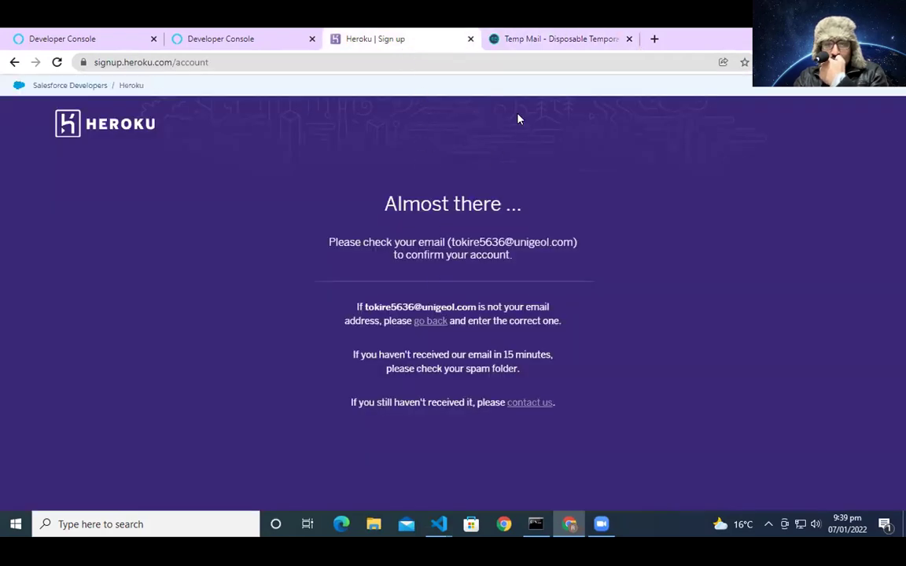
{"action": "left_click", "coordinate": [542, 40]}
{"action": "scroll", "coordinate": [407, 371], "scroll_direction": "down", "scroll_amount": 2}
{"action": "scroll", "coordinate": [413, 186], "scroll_direction": "up", "scroll_amount": 2}
{"action": "scroll", "coordinate": [414, 195], "scroll_direction": "down", "scroll_amount": 2}
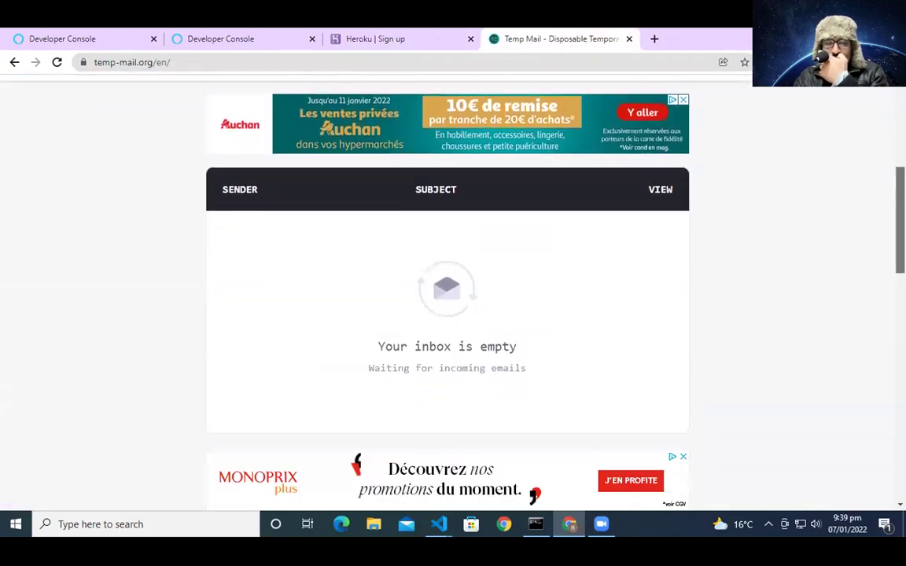
Step: Reload the Temp Mail inbox with F5 until 'Confirm your account on Heroku' appears
{"action": "key", "text": "F5"}
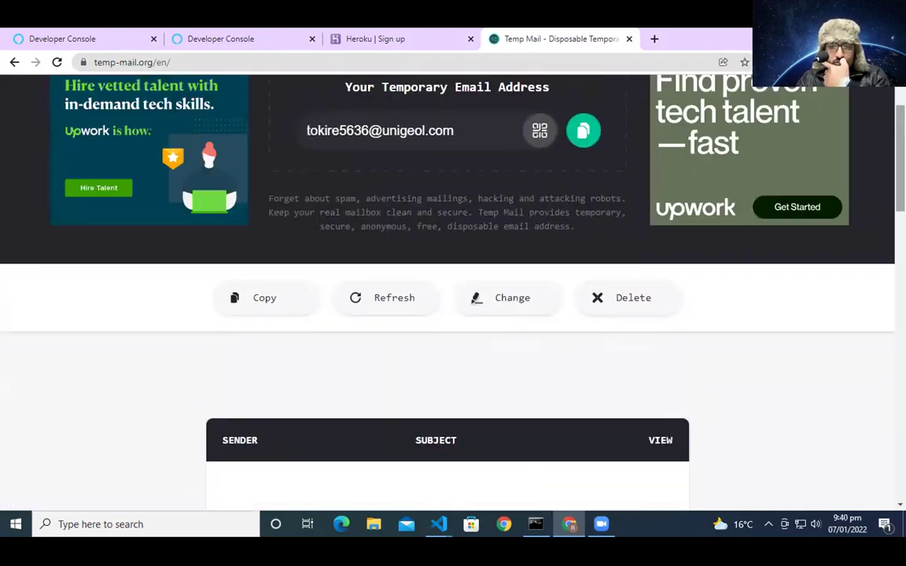
{"action": "scroll", "coordinate": [421, 212], "scroll_direction": "down", "scroll_amount": 3}
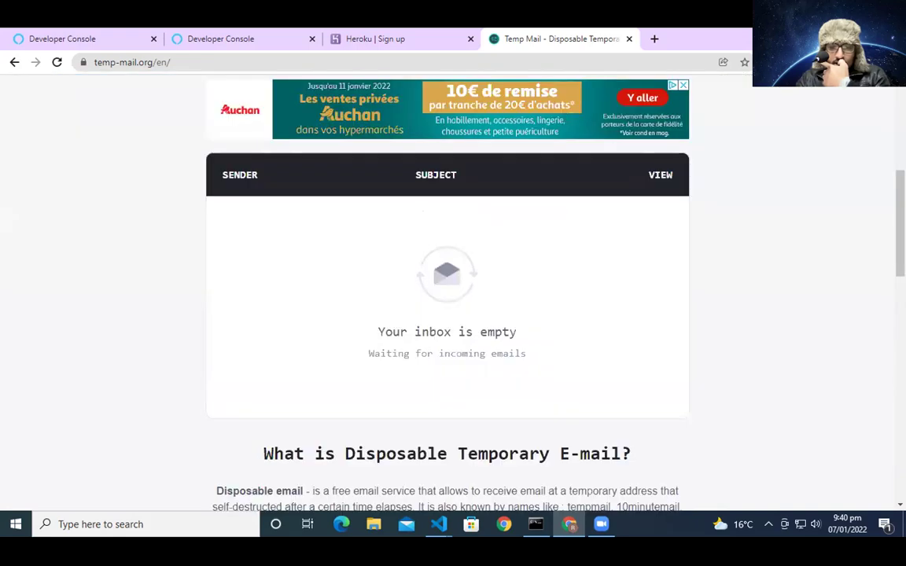
{"action": "scroll", "coordinate": [447, 291], "scroll_direction": "up", "scroll_amount": 4}
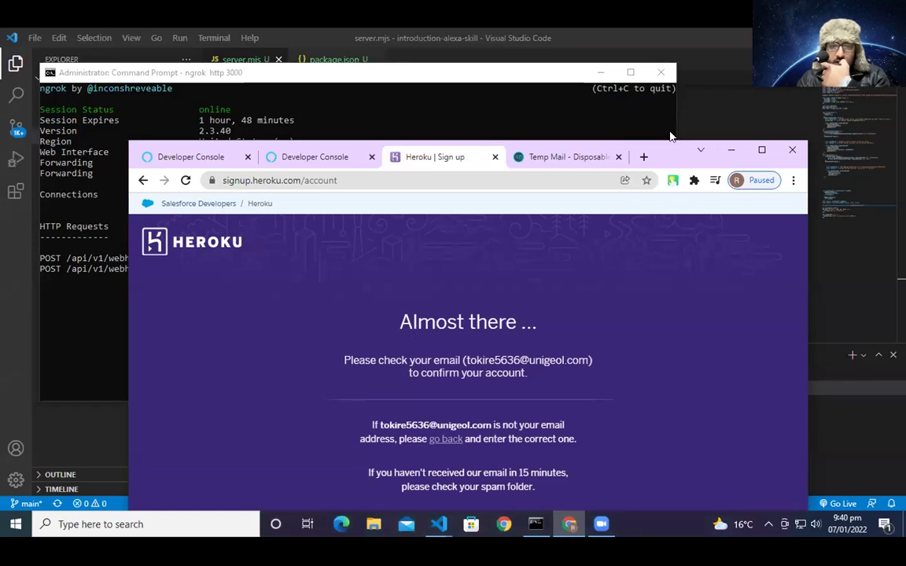
{"action": "left_click_drag", "start_coordinate": [671, 144], "coordinate": [595, 91]}
{"action": "left_click", "coordinate": [486, 112]}
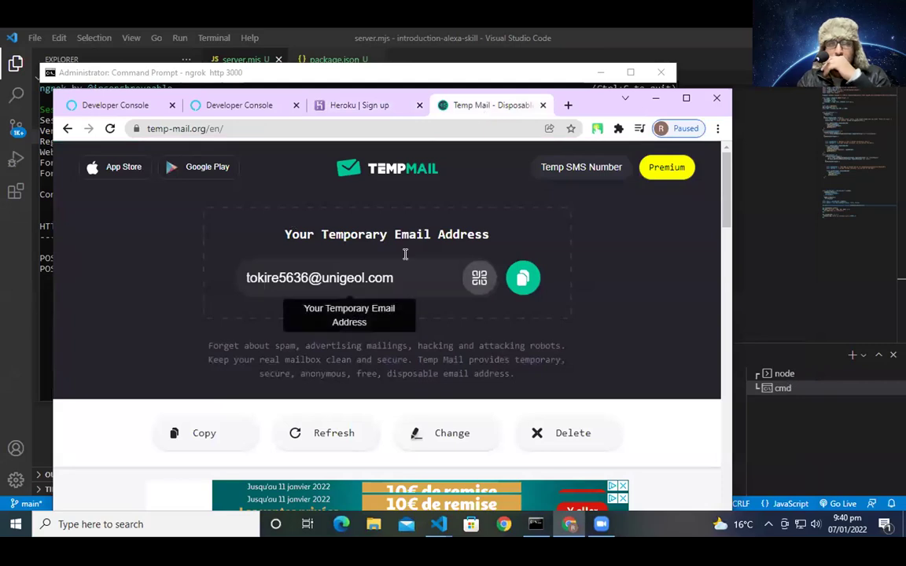
{"action": "left_click", "coordinate": [370, 105]}
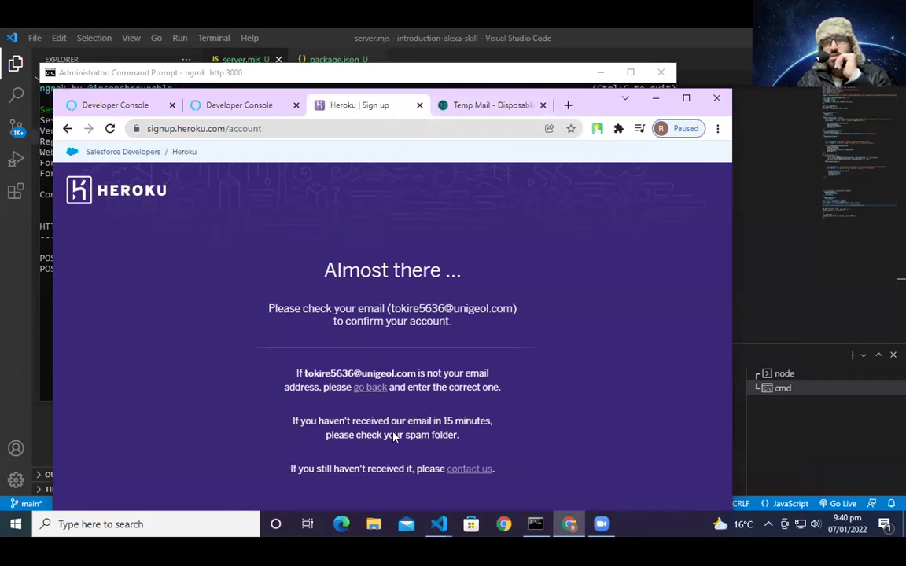
{"action": "left_click", "coordinate": [497, 105]}
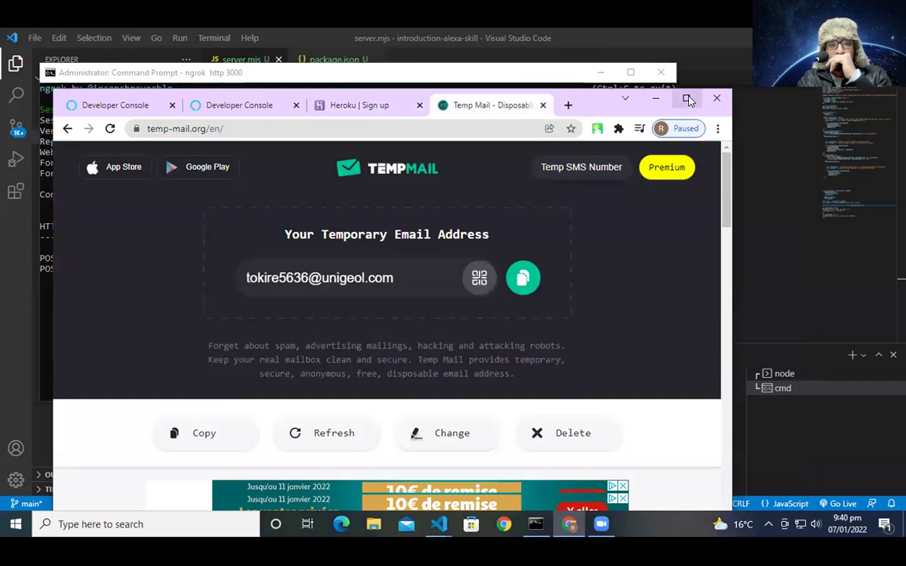
{"action": "double_click", "coordinate": [601, 97]}
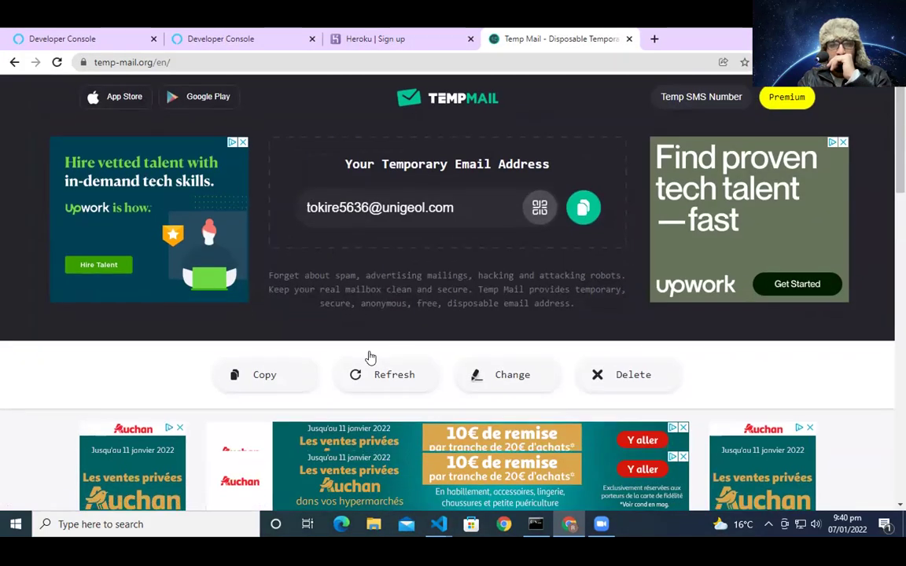
{"action": "scroll", "coordinate": [368, 358], "scroll_direction": "down", "scroll_amount": 2}
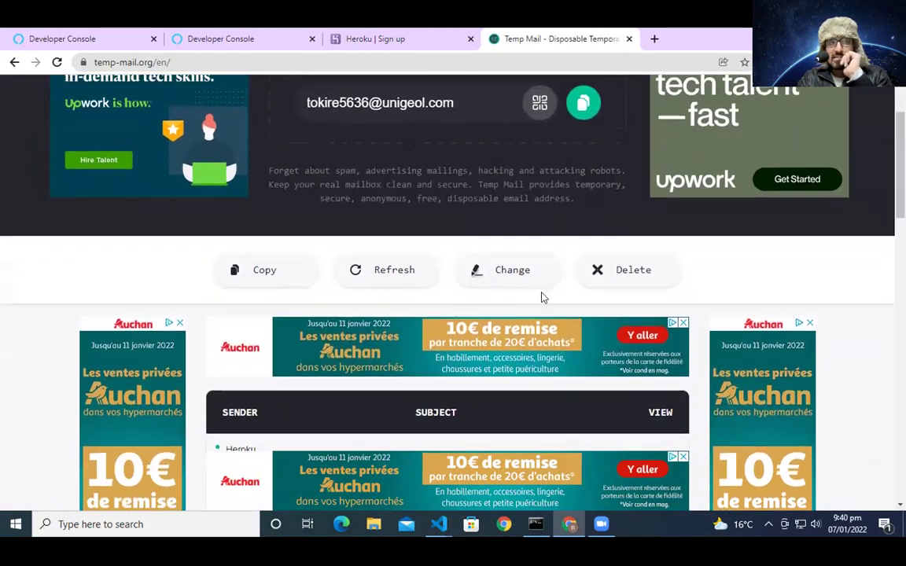
{"action": "scroll", "coordinate": [268, 393], "scroll_direction": "down", "scroll_amount": 1}
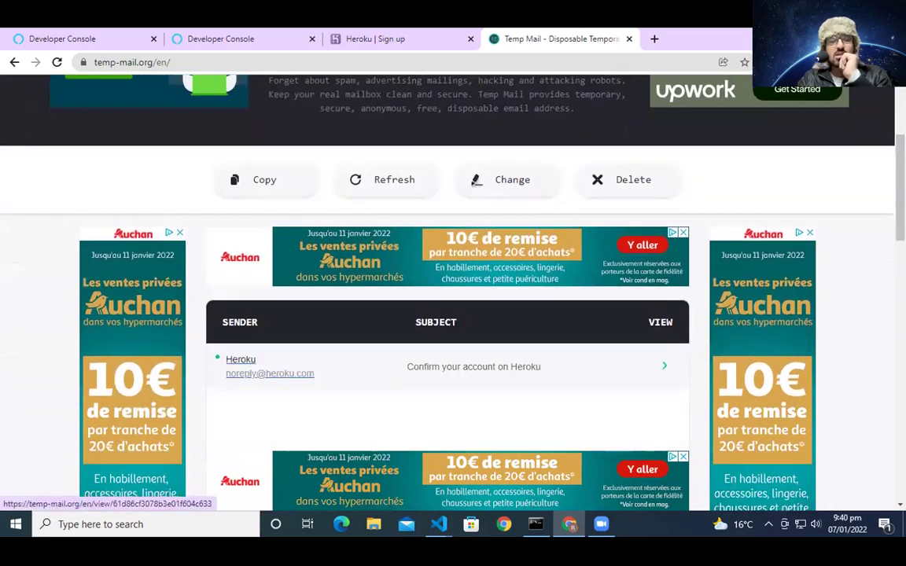
Step: Open the Heroku confirmation e-mail, open its activation link in a new tab, and close Temp Mail
{"action": "left_click", "coordinate": [264, 370]}
{"action": "scroll", "coordinate": [332, 163], "scroll_direction": "down", "scroll_amount": 8}
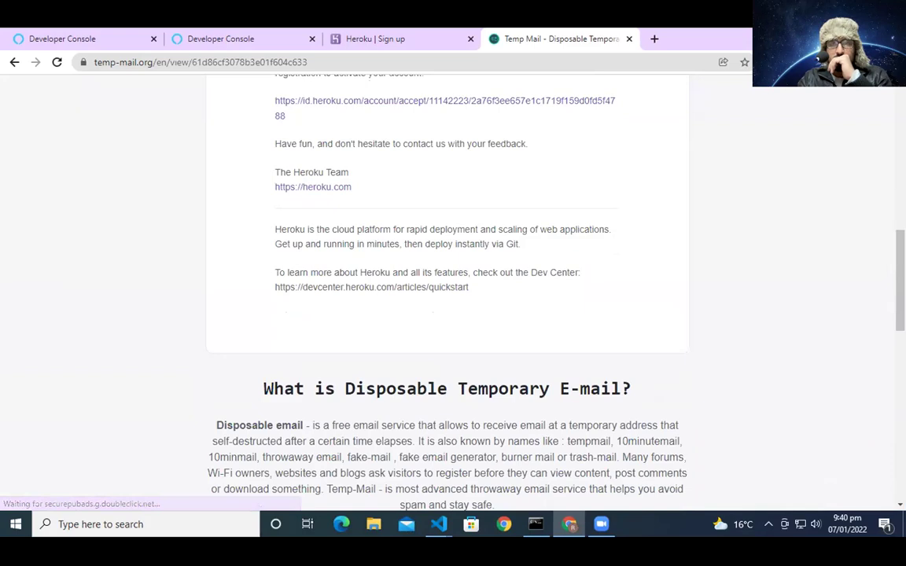
{"action": "scroll", "coordinate": [292, 312], "scroll_direction": "up", "scroll_amount": 4}
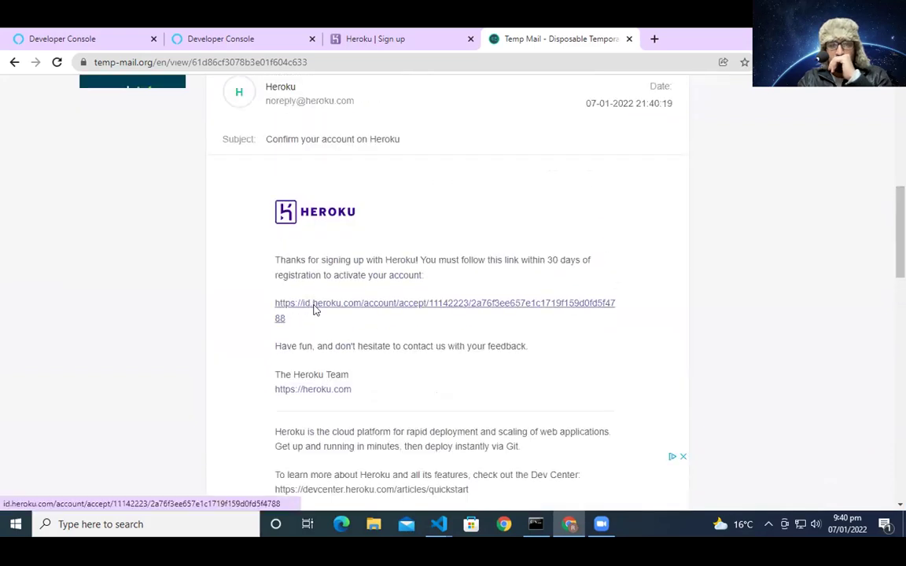
{"action": "right_click", "coordinate": [320, 304]}
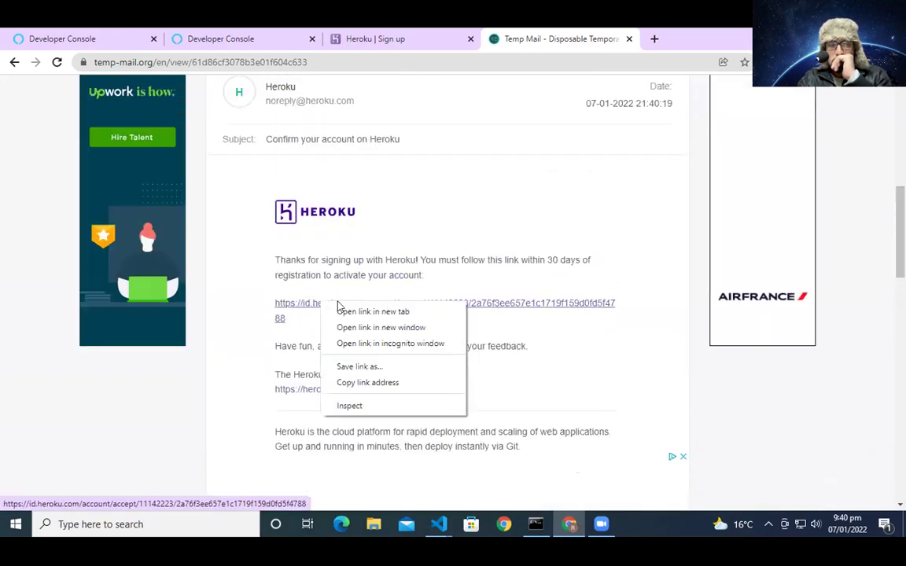
{"action": "left_click", "coordinate": [341, 311]}
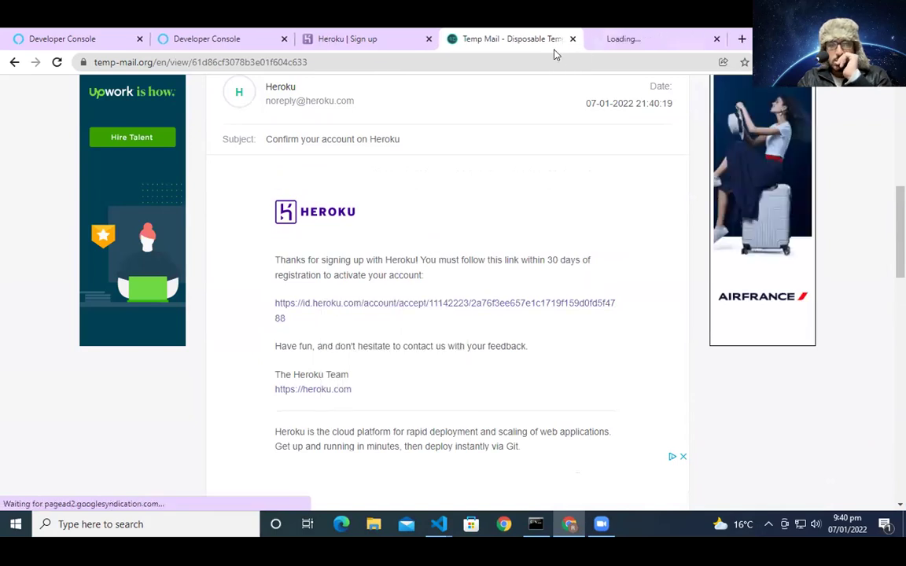
{"action": "left_click", "coordinate": [565, 39]}
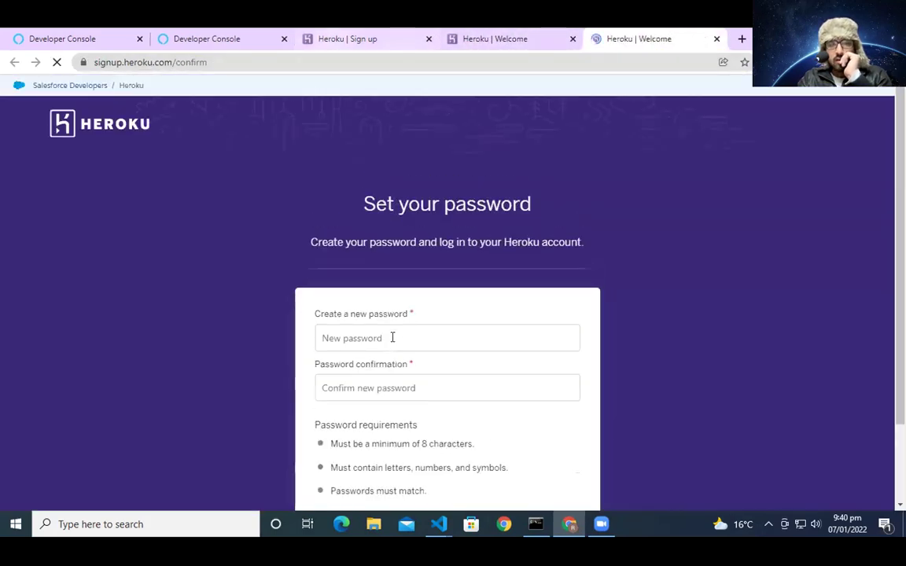
Step: Enter the new password and its confirmation, then click SET PASSWORD AND LOG IN
{"action": "left_click", "coordinate": [393, 338]}
{"action": "type", "text": "a*************"}
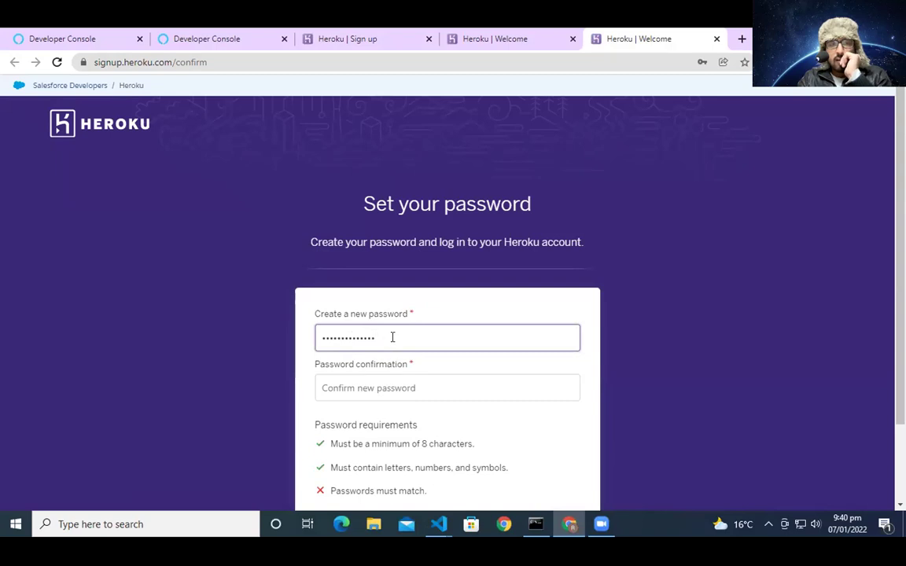
{"action": "left_click", "coordinate": [508, 374]}
{"action": "type", "text": "*************"}
{"action": "scroll", "coordinate": [507, 374], "scroll_direction": "down", "scroll_amount": 2}
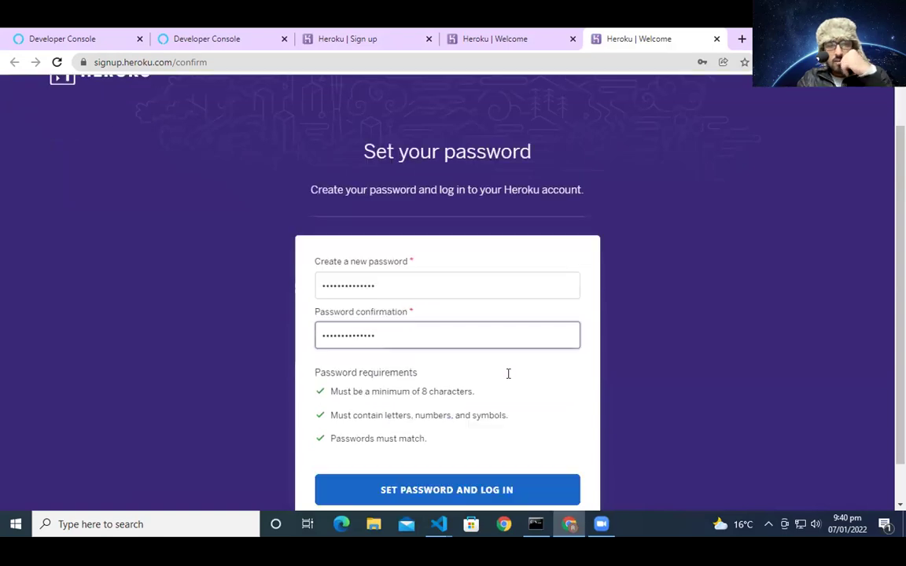
{"action": "left_click", "coordinate": [480, 449]}
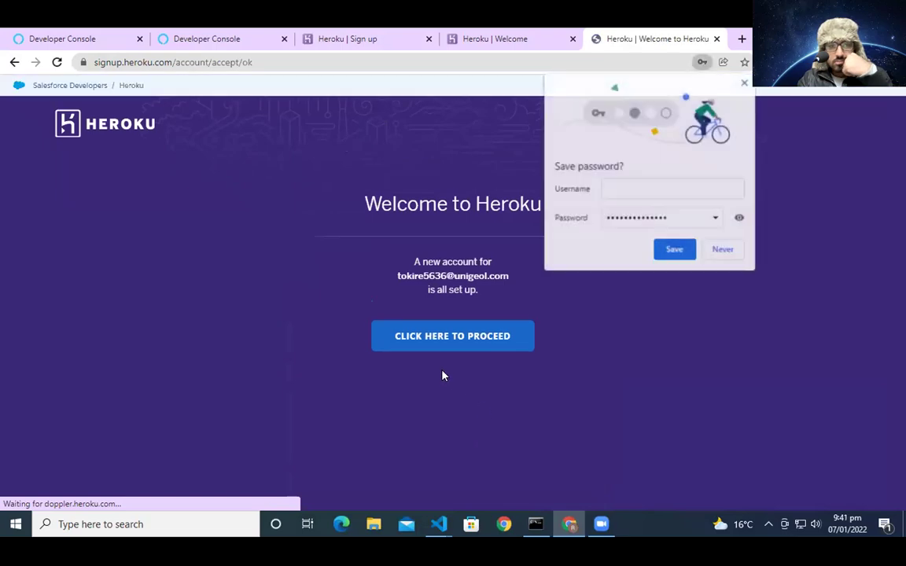
Step: Try 'Click Here to Proceed' twice, then reload the sign-up tab and confirm resubmission
{"action": "left_click", "coordinate": [527, 340]}
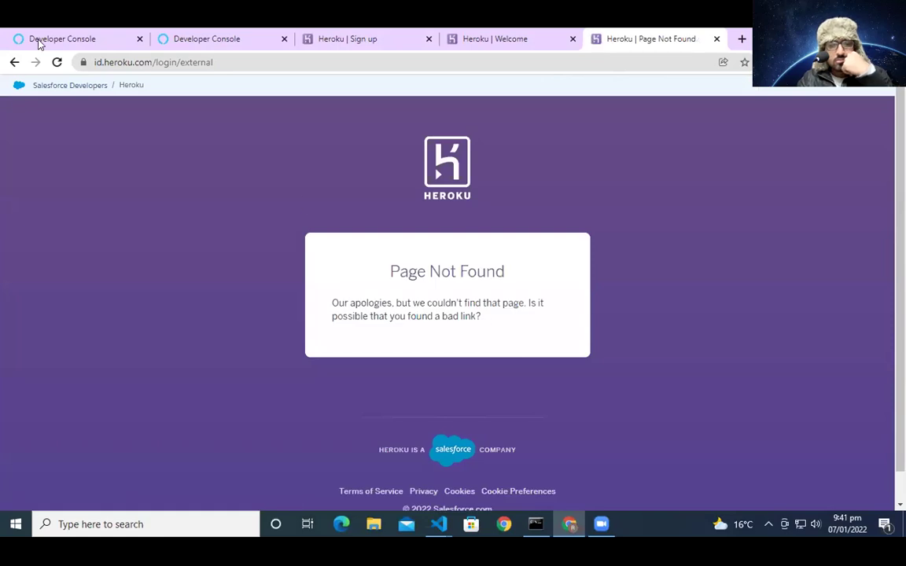
{"action": "left_click", "coordinate": [15, 64]}
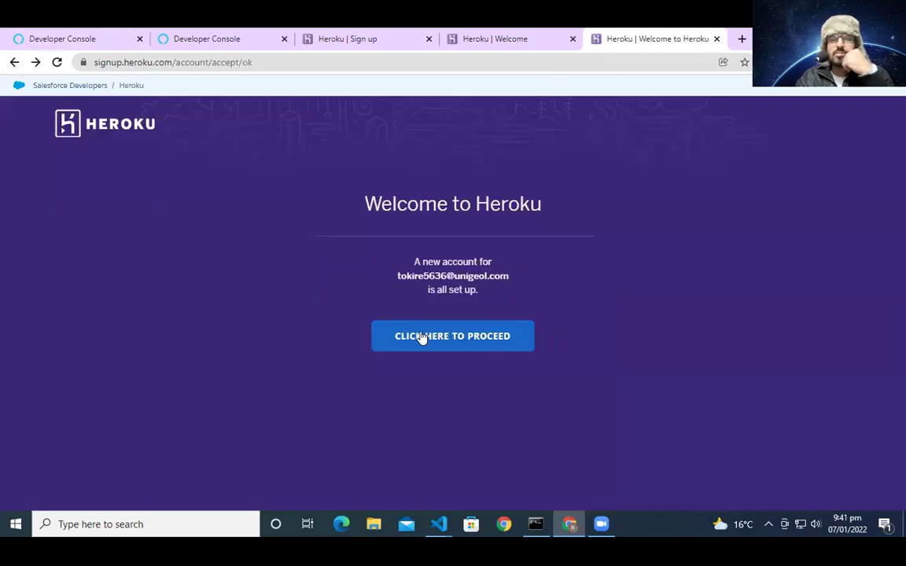
{"action": "left_click", "coordinate": [421, 337]}
{"action": "left_click", "coordinate": [351, 39]}
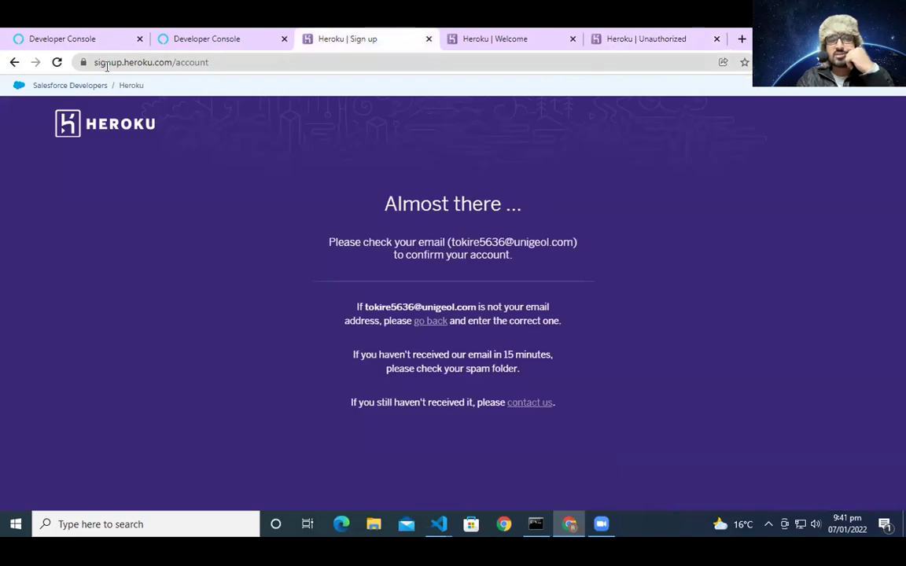
{"action": "left_click", "coordinate": [56, 62]}
{"action": "left_click", "coordinate": [525, 161]}
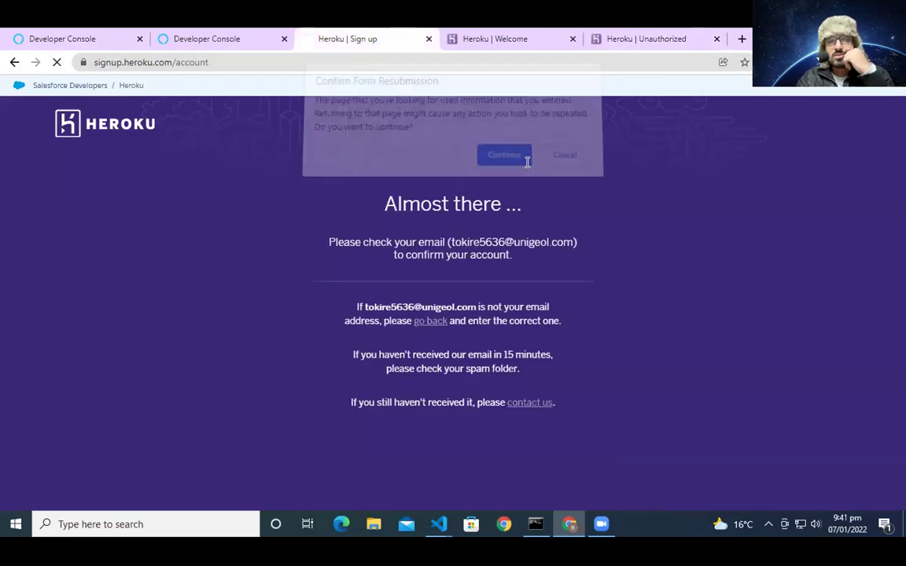
Step: Search for heroku login from the address bar and open the Heroku log-in page
{"action": "left_click_drag", "start_coordinate": [209, 62], "coordinate": [82, 61]}
{"action": "key", "text": "BackSpace"}
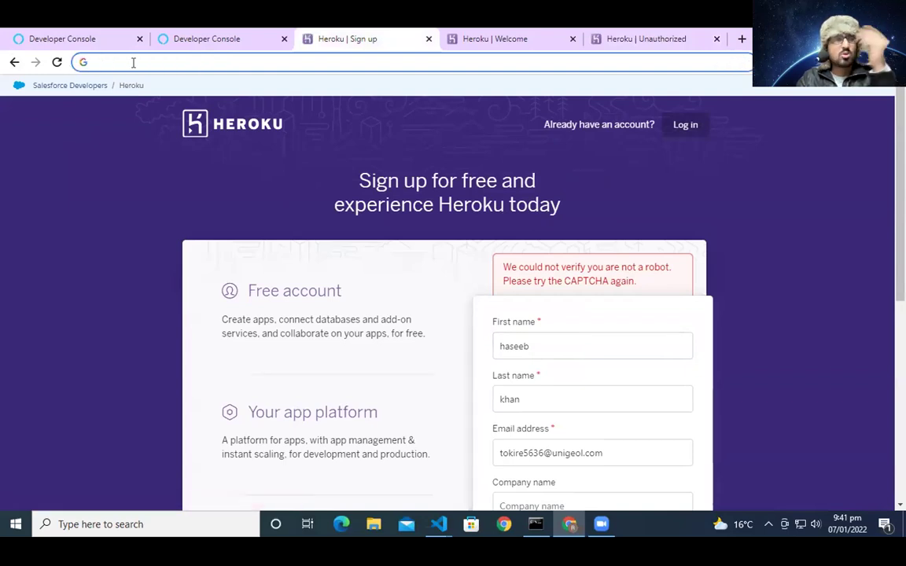
{"action": "type", "text": "hero"}
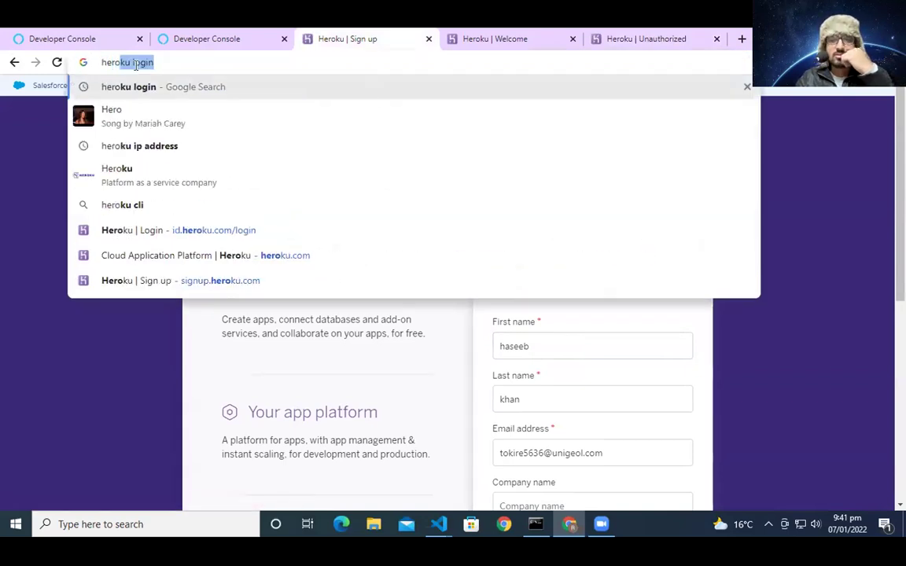
{"action": "key", "text": "Return"}
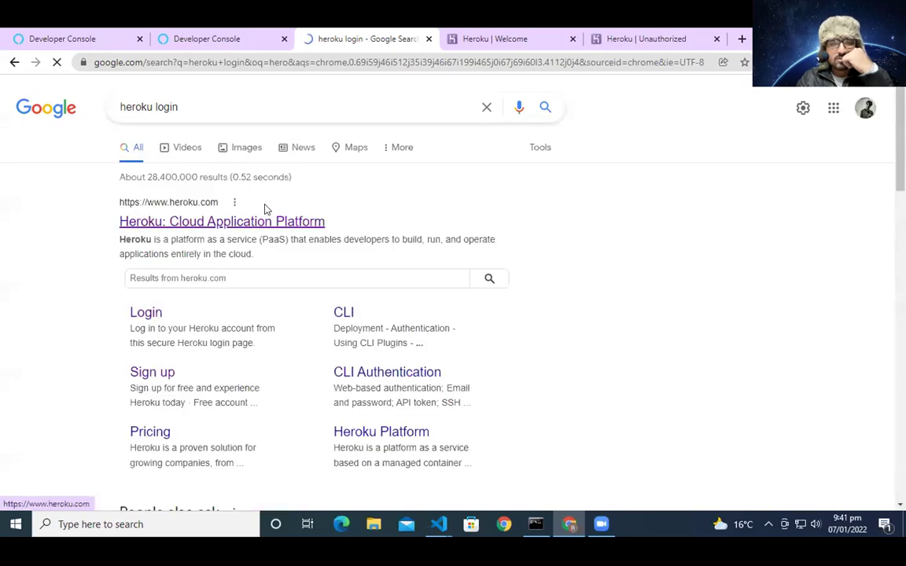
{"action": "left_click", "coordinate": [265, 209]}
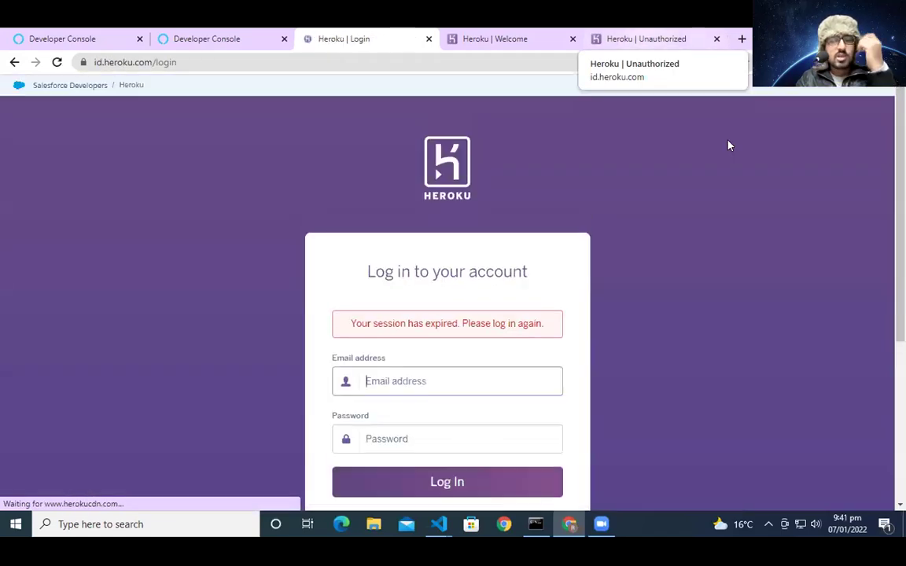
Step: Log in to Heroku with the older account's e-mail address and password
{"action": "left_click", "coordinate": [412, 379]}
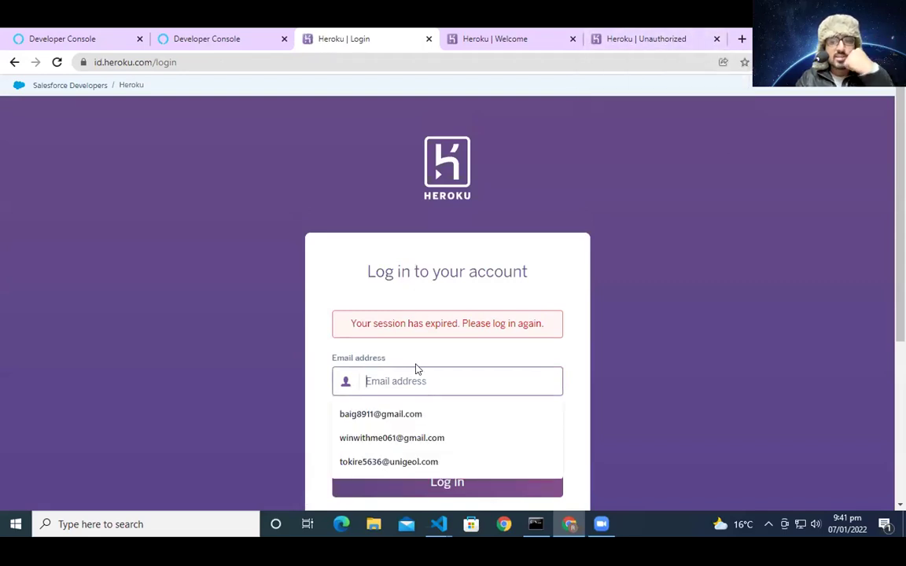
{"action": "left_click", "coordinate": [436, 462]}
{"action": "left_click", "coordinate": [434, 446]}
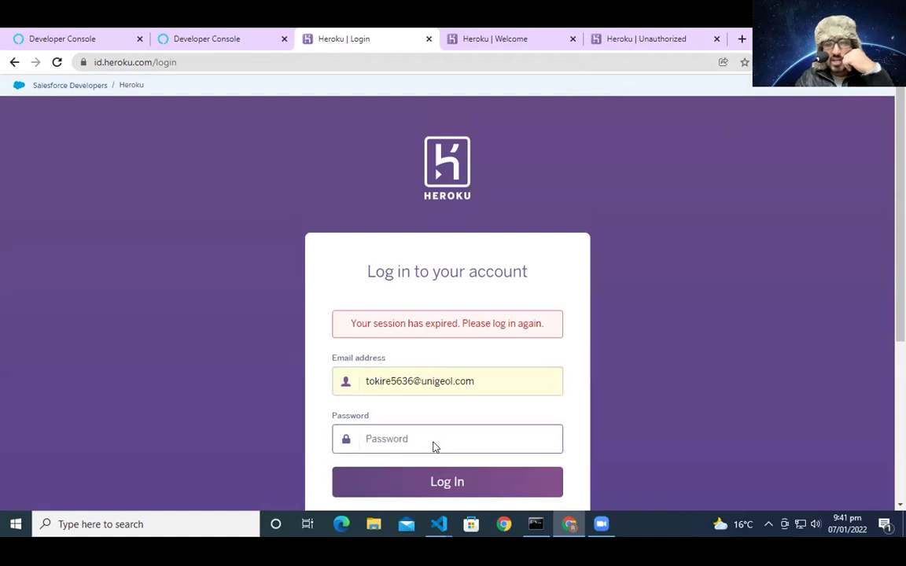
{"action": "triple_click", "coordinate": [444, 381]}
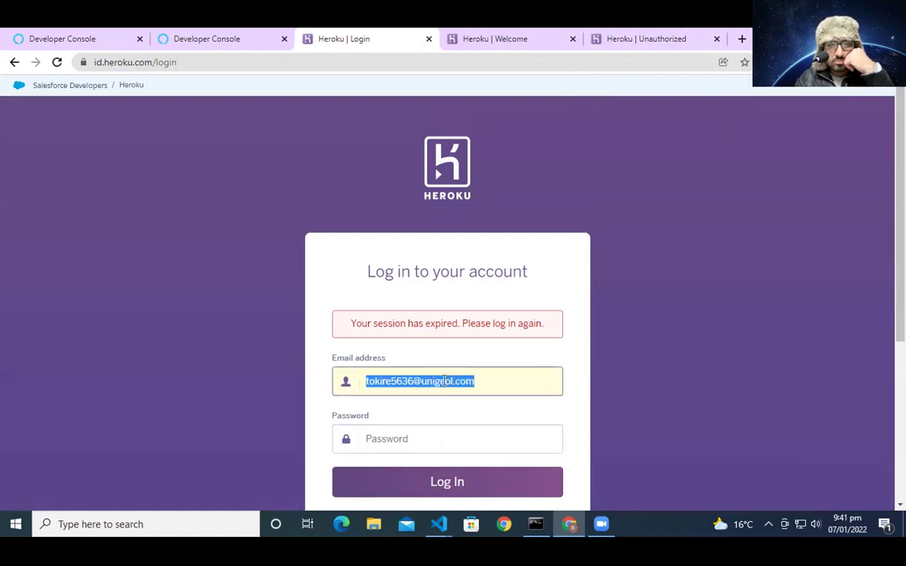
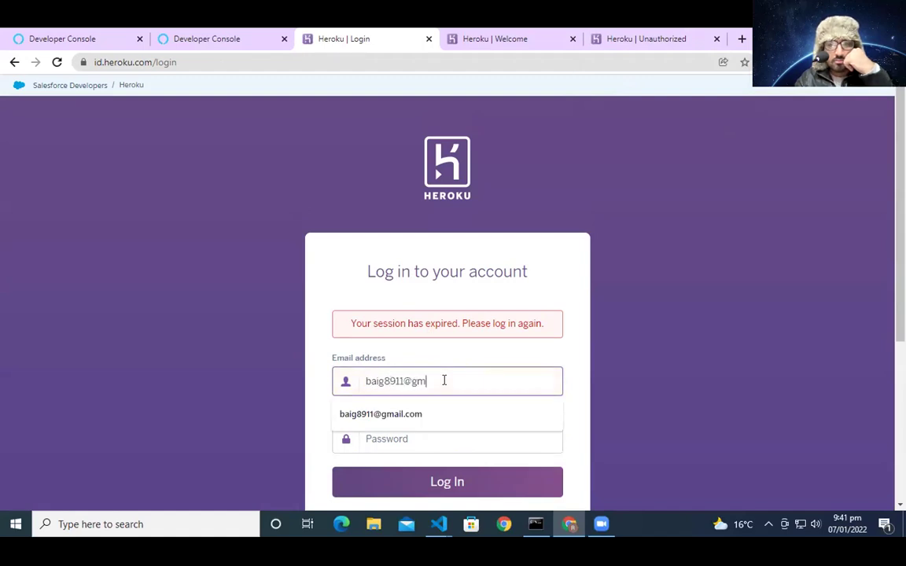
{"action": "key", "text": "Tab"}
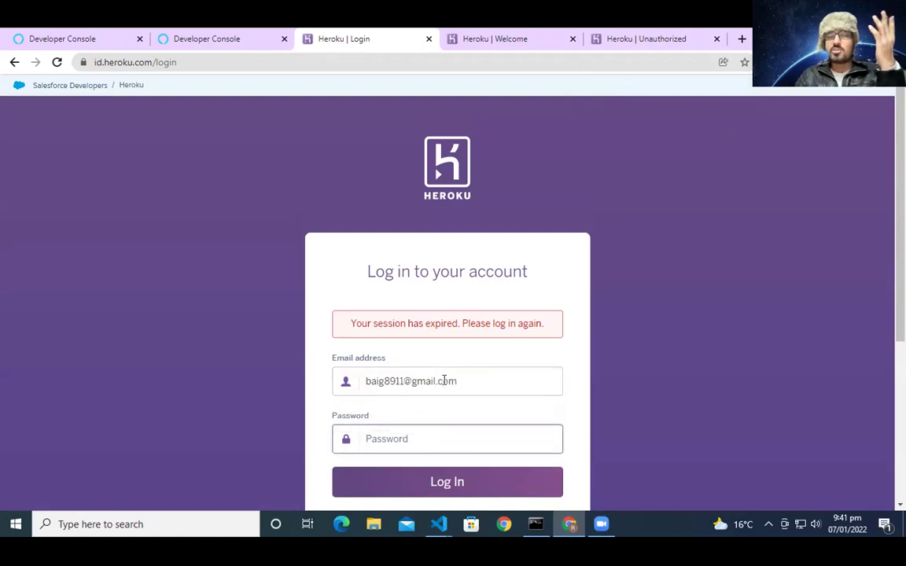
{"action": "type", "text": "••"}
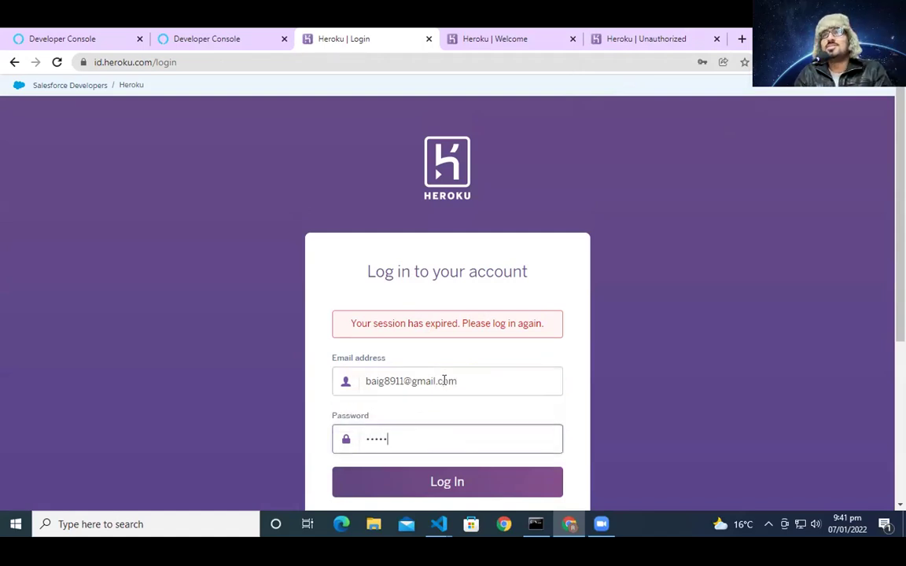
{"action": "key", "text": "Return"}
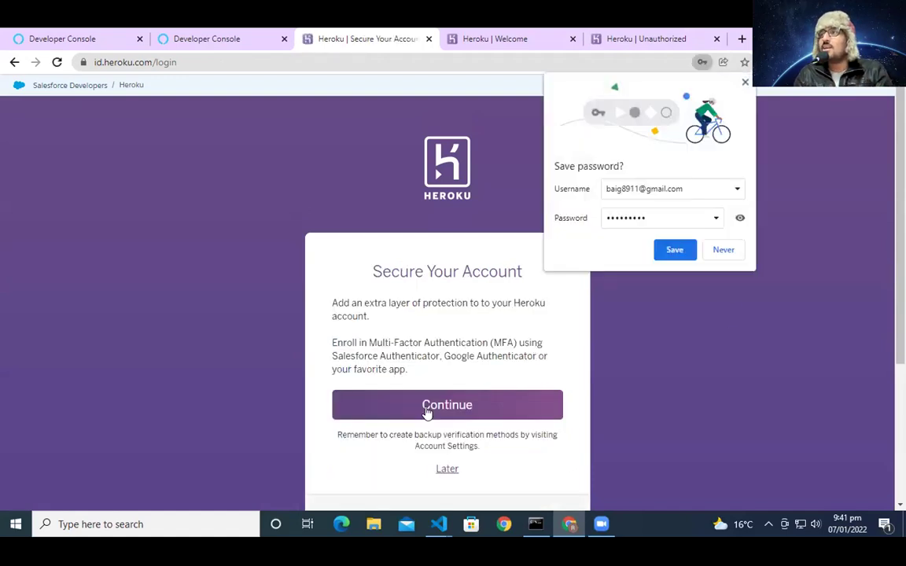
Step: Continue past the secure-your-account notice and cancel verification-method registration
{"action": "left_click", "coordinate": [510, 418]}
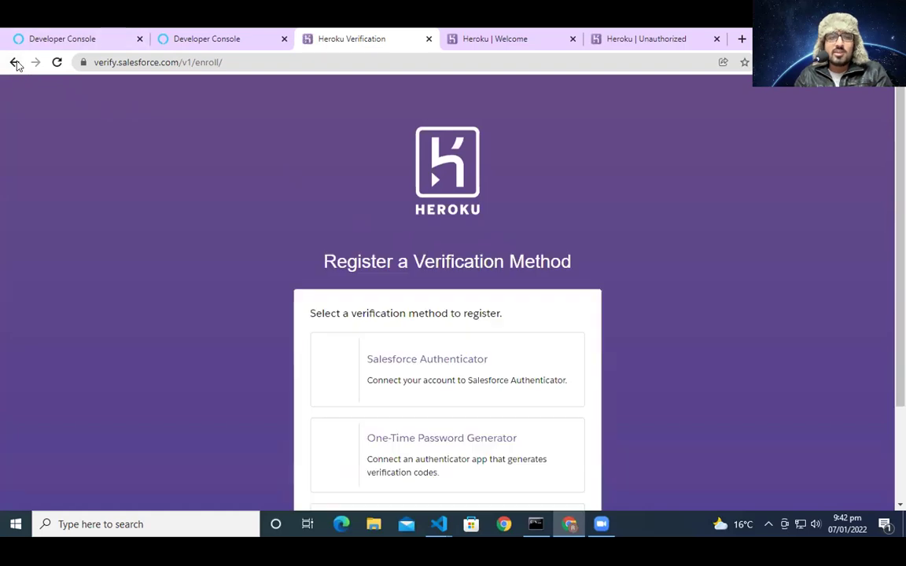
{"action": "scroll", "coordinate": [291, 245], "scroll_direction": "down", "scroll_amount": 2}
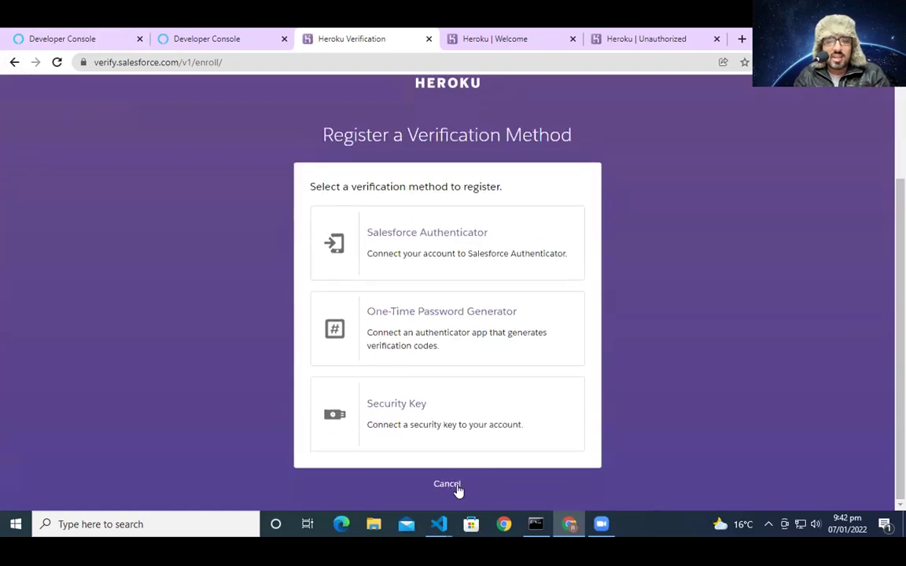
{"action": "left_click", "coordinate": [448, 488]}
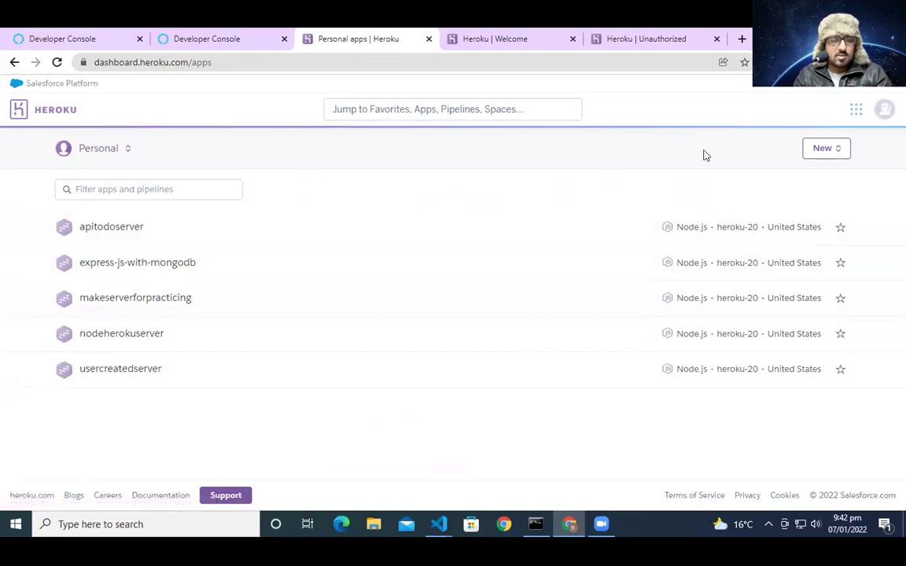
{"action": "left_click", "coordinate": [824, 148]}
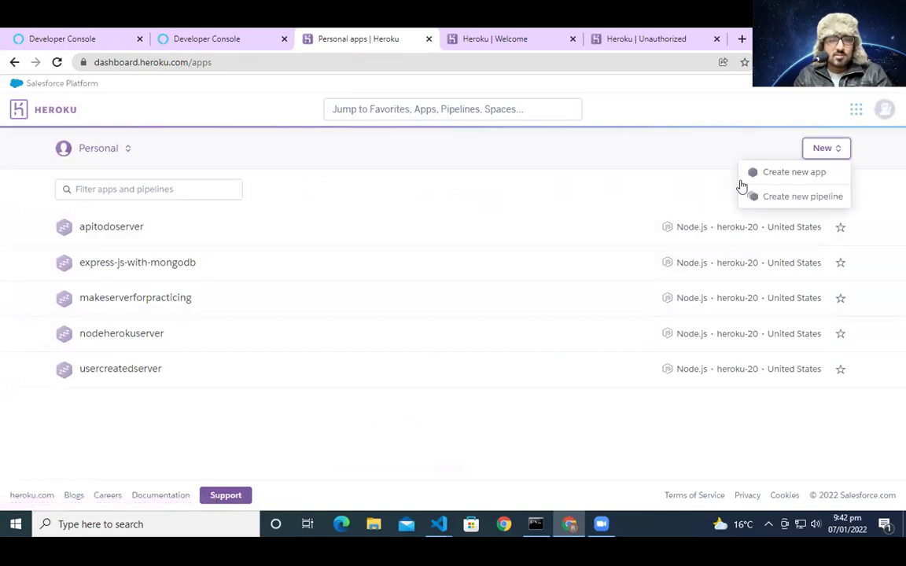
{"action": "left_click", "coordinate": [794, 173]}
{"action": "left_click", "coordinate": [273, 226]}
{"action": "type", "text": "into thatbot"}
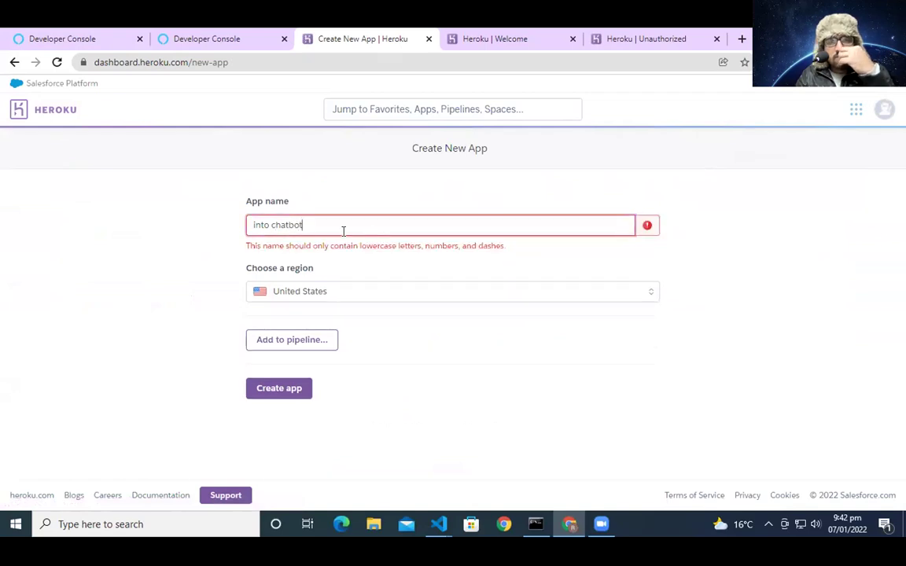
{"action": "key", "text": "ctrl+Left"}
{"action": "key", "text": "BackSpace"}
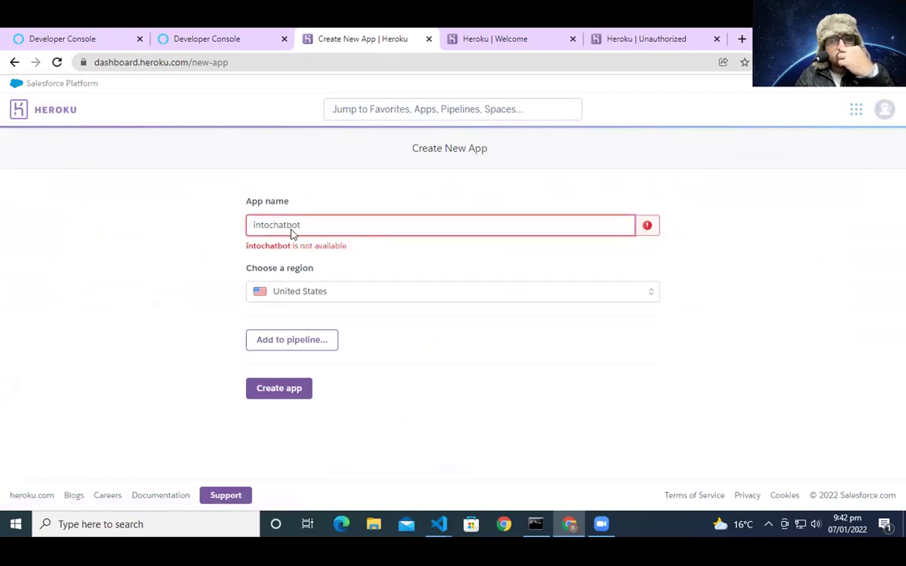
{"action": "left_click", "coordinate": [279, 388]}
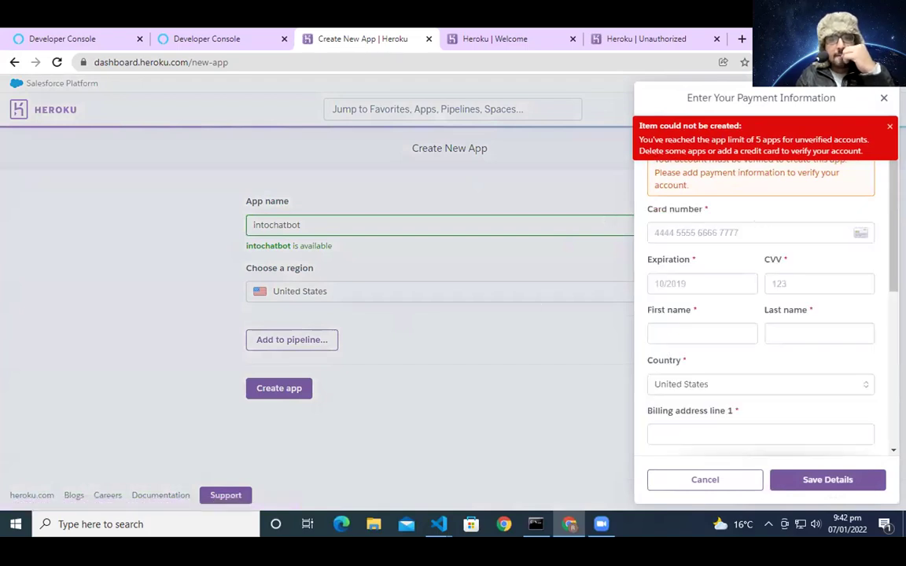
{"action": "left_click", "coordinate": [884, 97]}
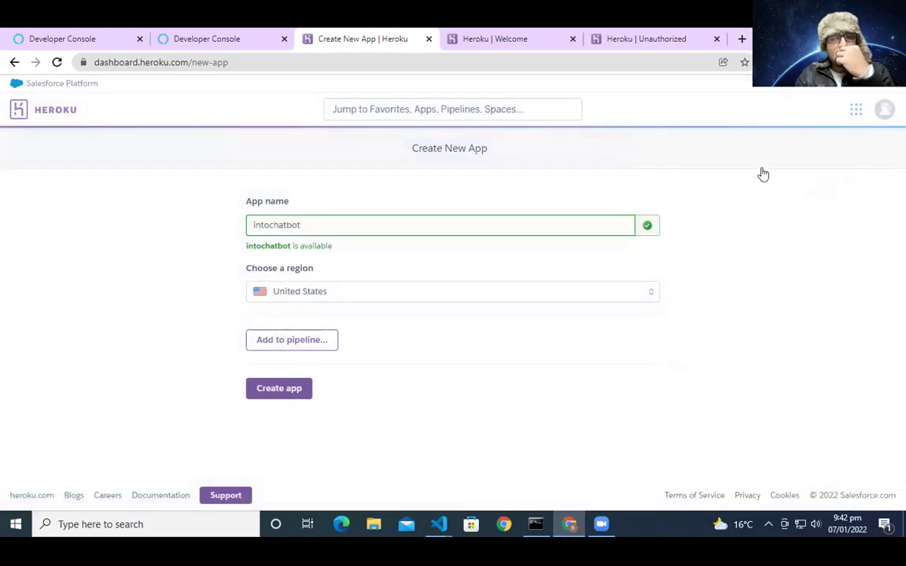
{"action": "left_click", "coordinate": [256, 395]}
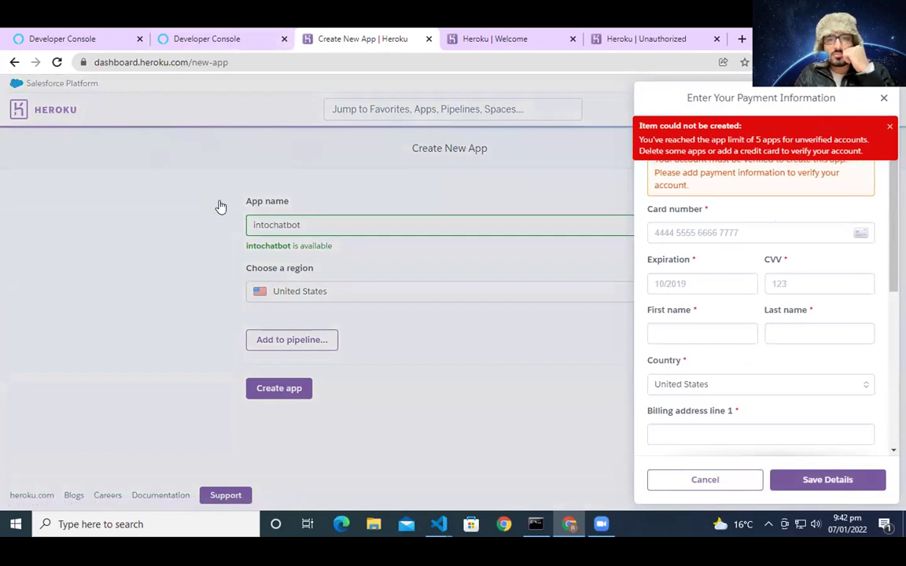
{"action": "left_click", "coordinate": [15, 62]}
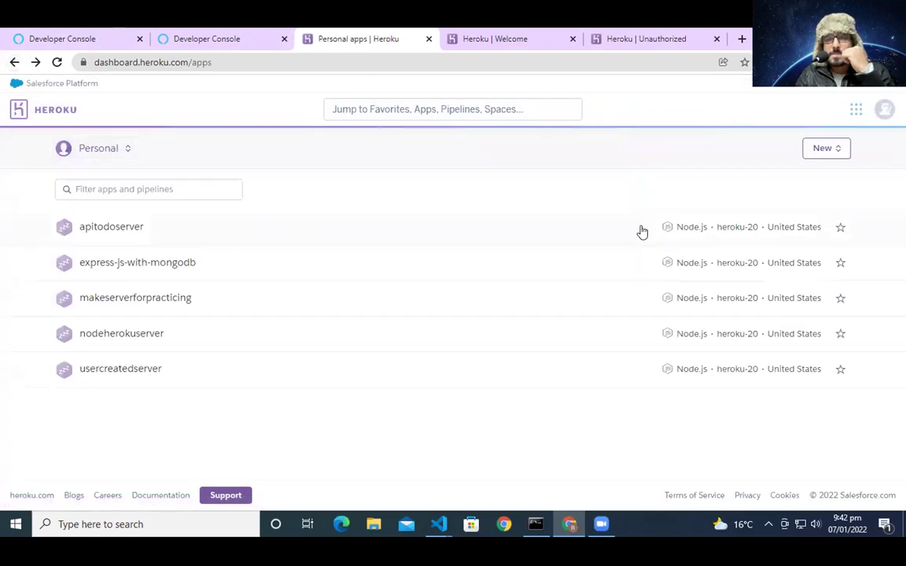
Step: Go to the apitodoserver app's settings and scroll down to the delete section
{"action": "left_click", "coordinate": [240, 241]}
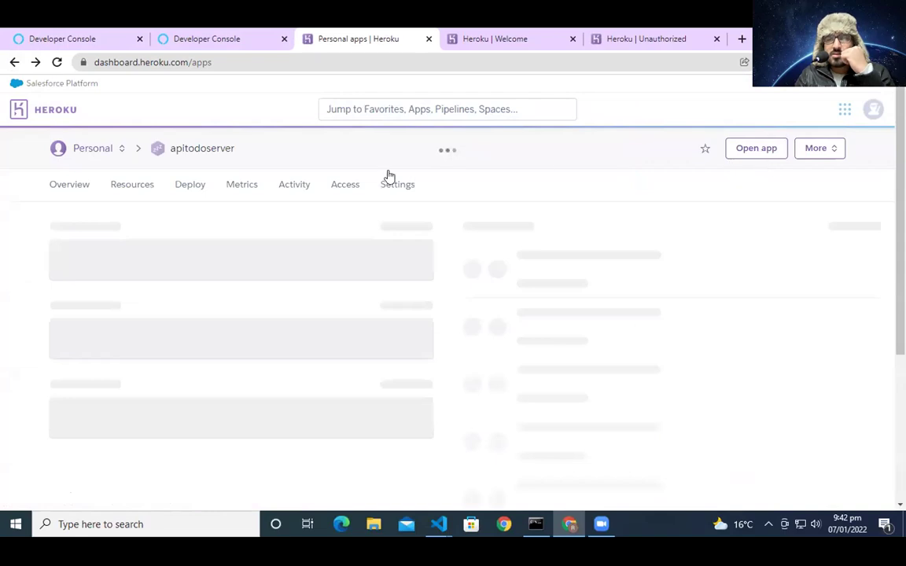
{"action": "left_click", "coordinate": [396, 206]}
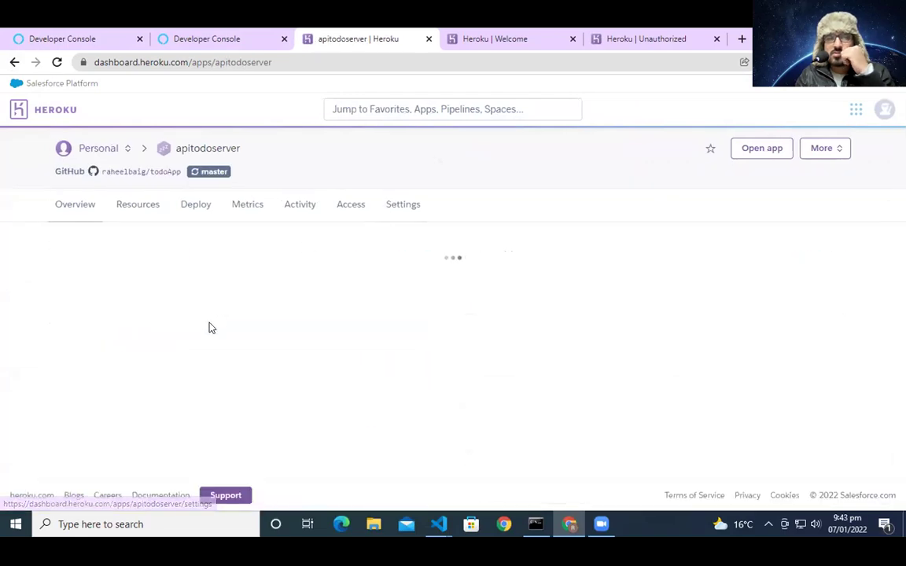
{"action": "scroll", "coordinate": [208, 326], "scroll_direction": "down", "scroll_amount": 1}
{"action": "scroll", "coordinate": [453, 315], "scroll_direction": "down", "scroll_amount": 2}
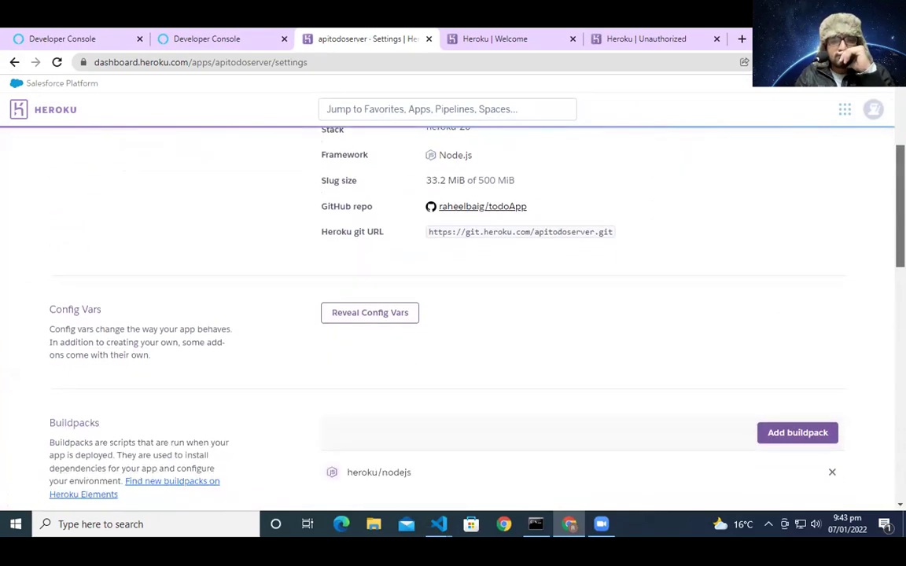
{"action": "scroll", "coordinate": [453, 315], "scroll_direction": "down", "scroll_amount": 1}
{"action": "scroll", "coordinate": [452, 183], "scroll_direction": "down", "scroll_amount": 8}
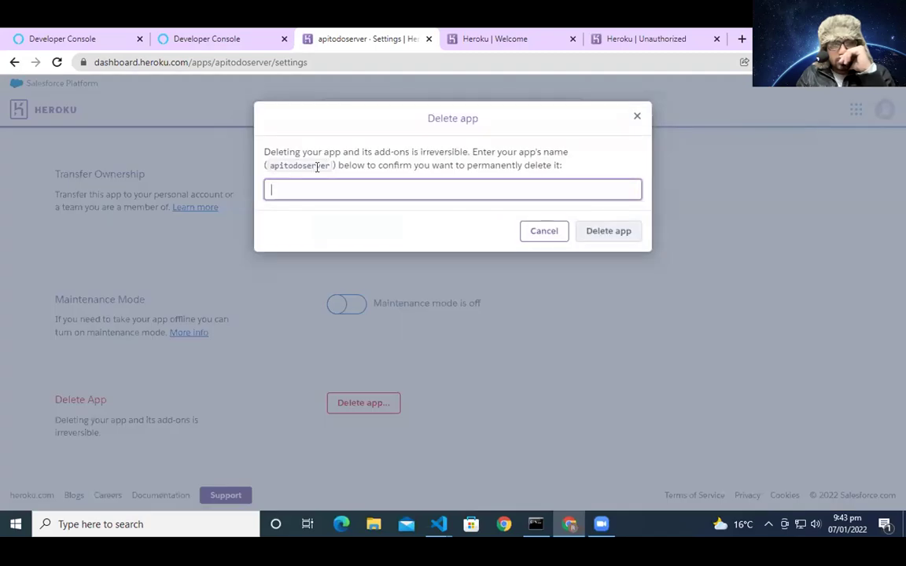
Step: Delete apitodoserver by pasting its name into the confirmation field and confirming
{"action": "left_click", "coordinate": [264, 171]}
{"action": "double_click", "coordinate": [288, 166]}
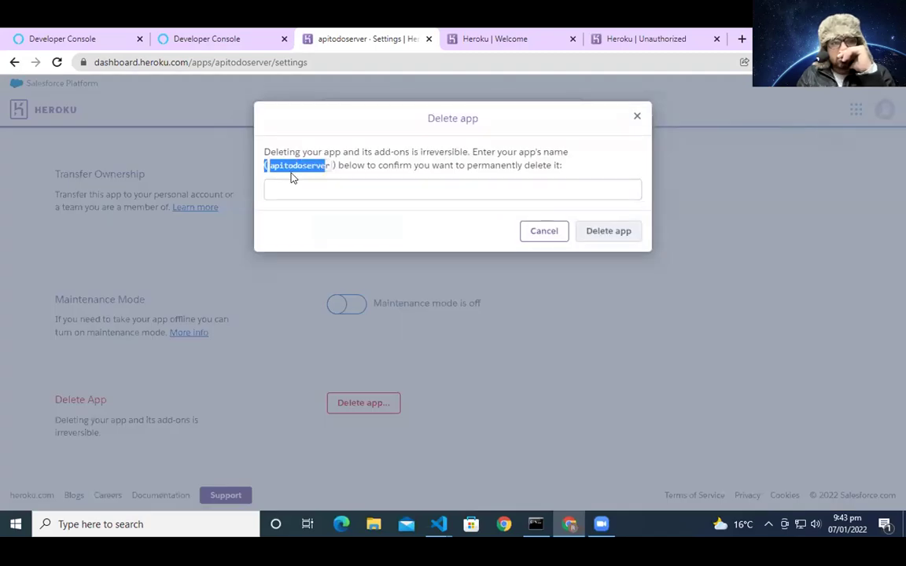
{"action": "key", "text": "ctrl+c"}
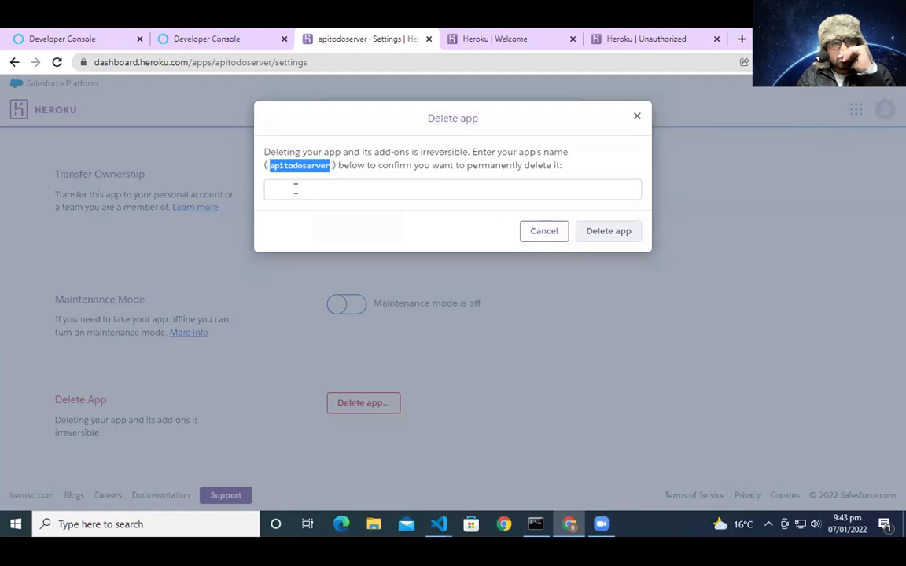
{"action": "left_click", "coordinate": [296, 188]}
{"action": "key", "text": "ctrl+v"}
{"action": "left_click", "coordinate": [588, 233]}
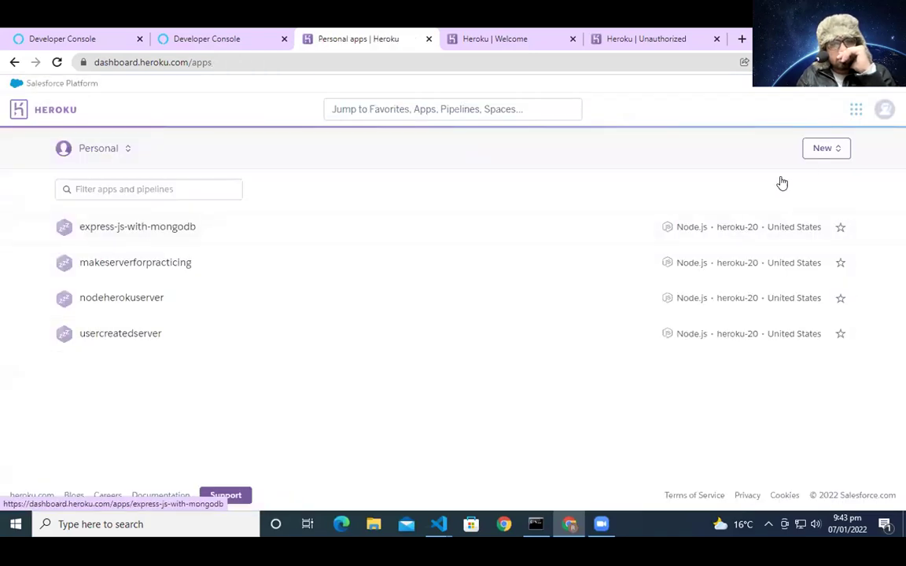
{"action": "left_click", "coordinate": [823, 148]}
Step: Create a new app named introchatbot1 after the name introchatbot turns out to be taken
{"action": "left_click", "coordinate": [767, 172]}
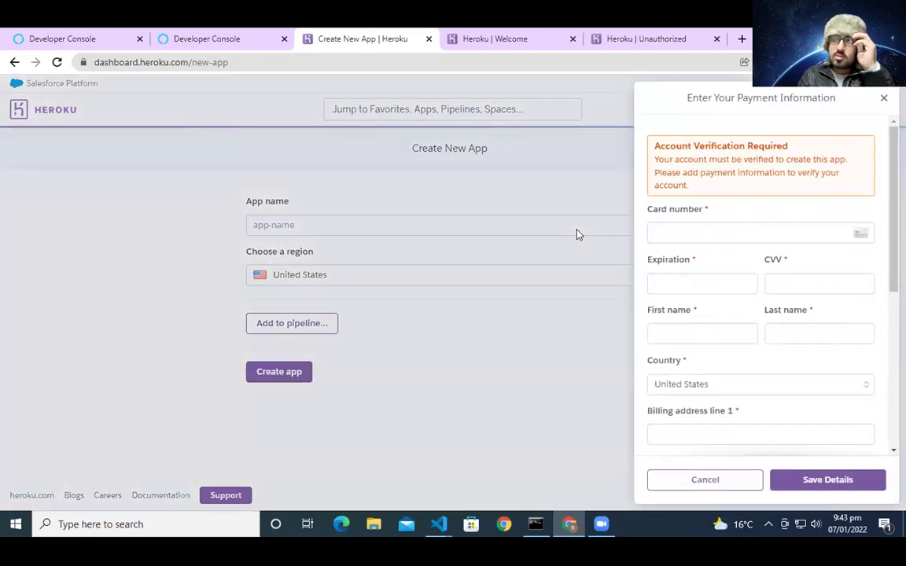
{"action": "left_click", "coordinate": [578, 234]}
{"action": "left_click", "coordinate": [579, 233]}
{"action": "type", "text": "introChat"}
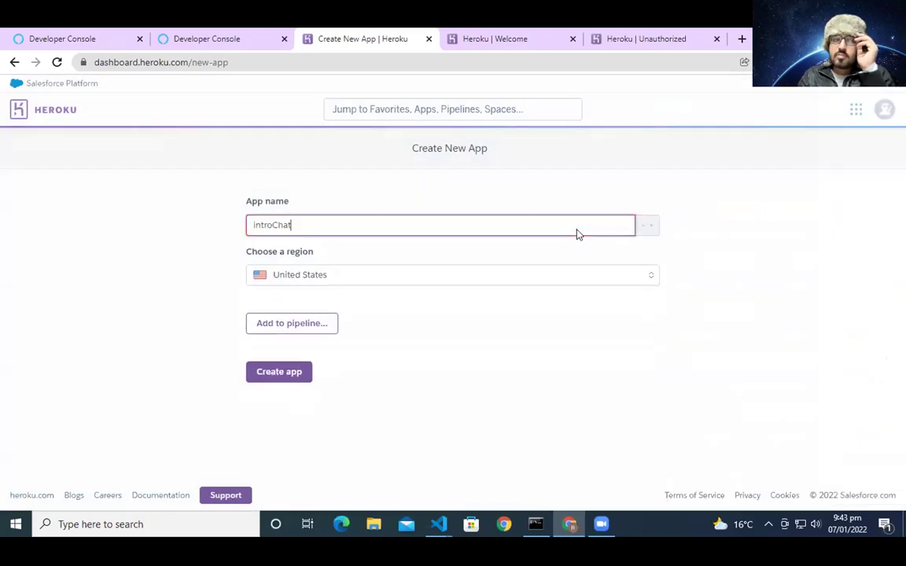
{"action": "type", "text": "bot"}
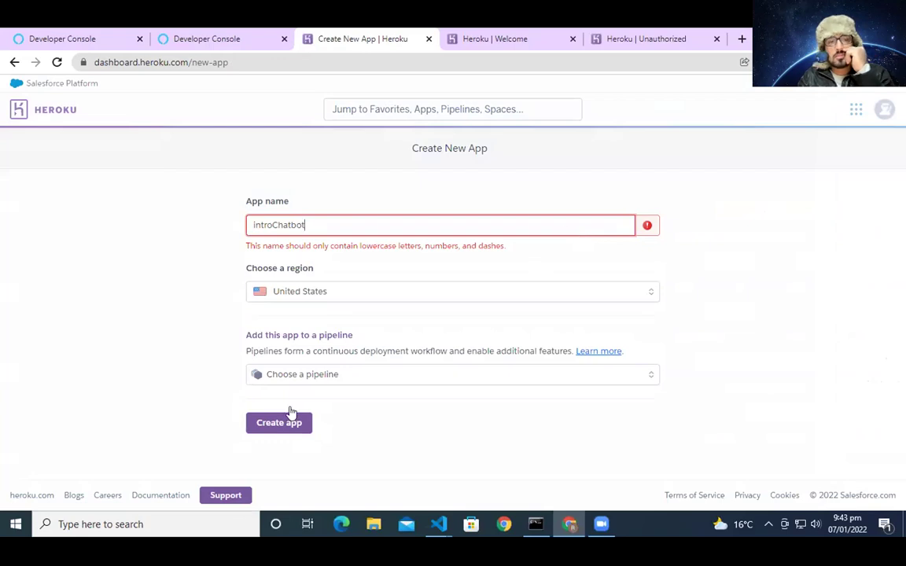
{"action": "left_click", "coordinate": [277, 229]}
{"action": "key", "text": "BackSpace"}
{"action": "type", "text": "c"}
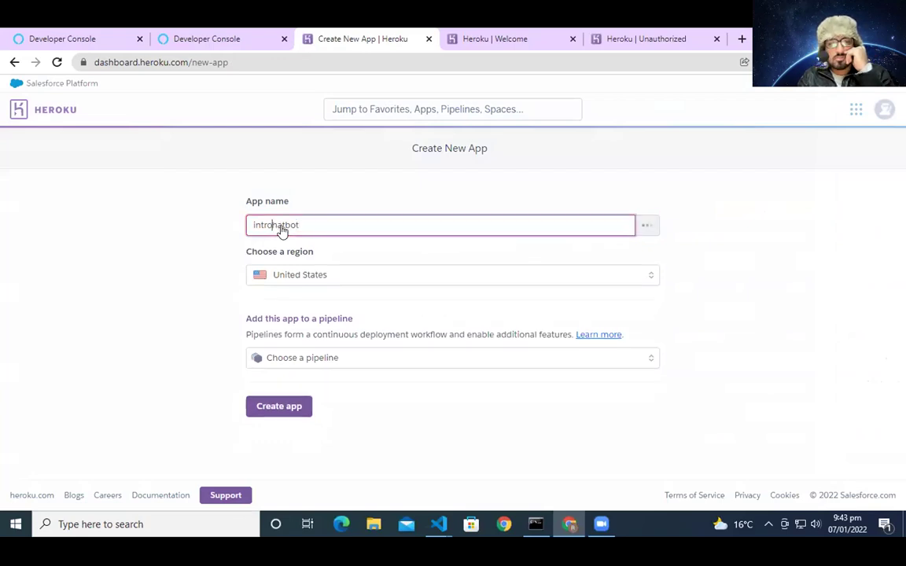
{"action": "left_click", "coordinate": [281, 409]}
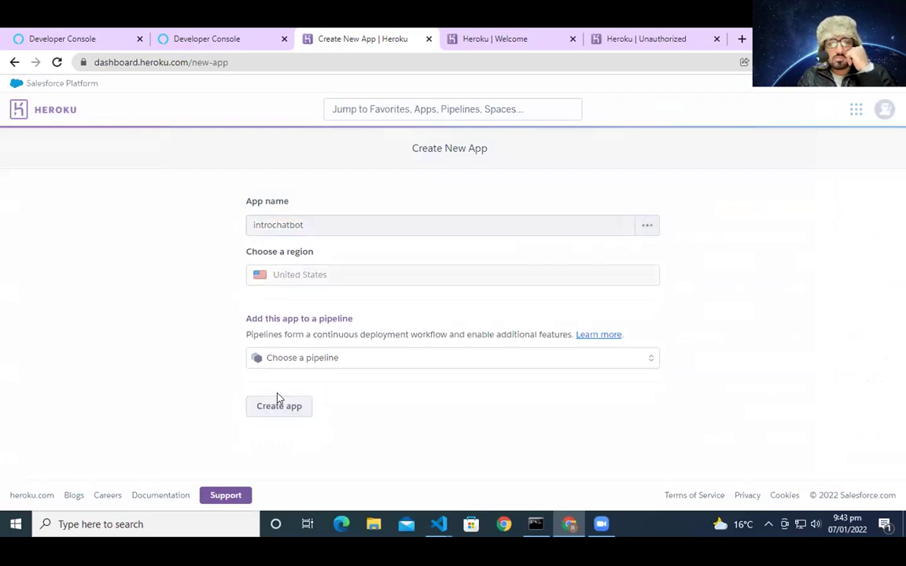
{"action": "left_click", "coordinate": [325, 229]}
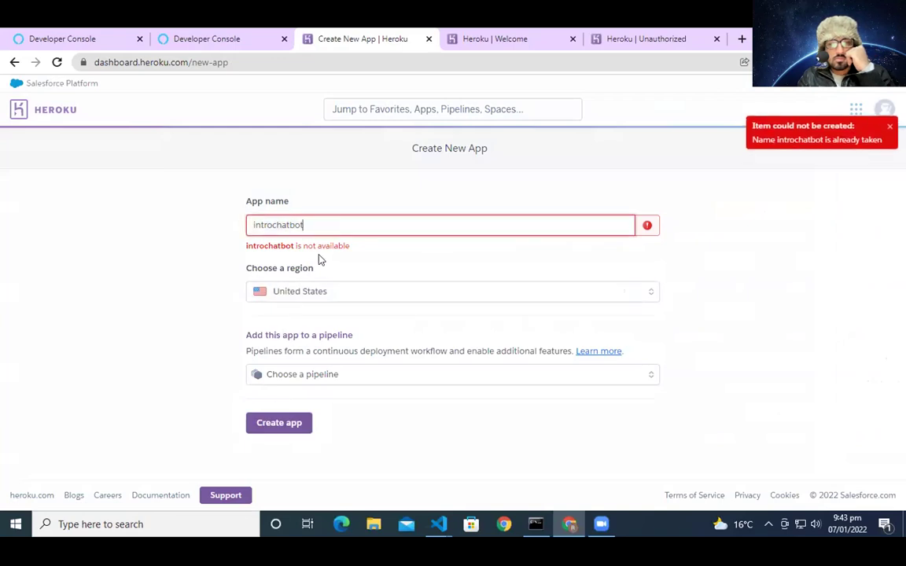
{"action": "type", "text": "1"}
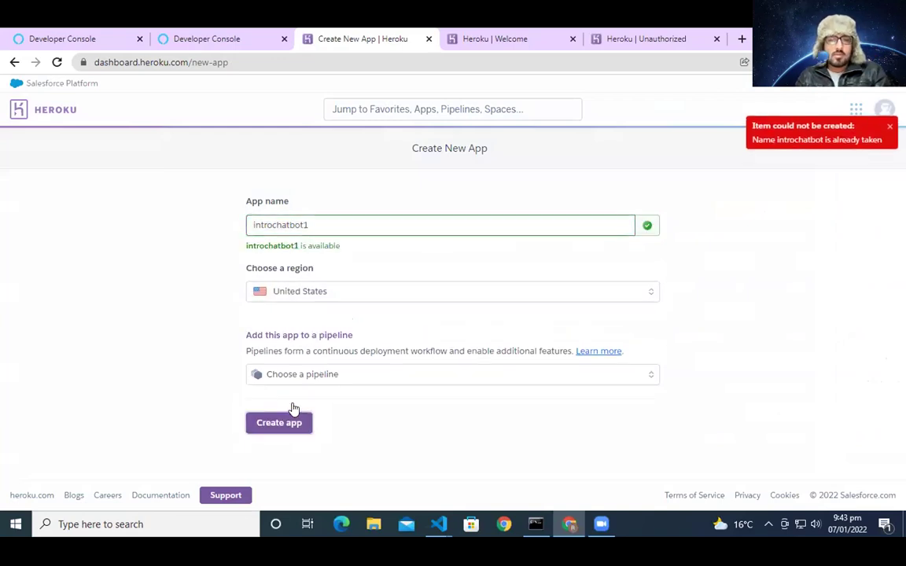
{"action": "left_click", "coordinate": [291, 423]}
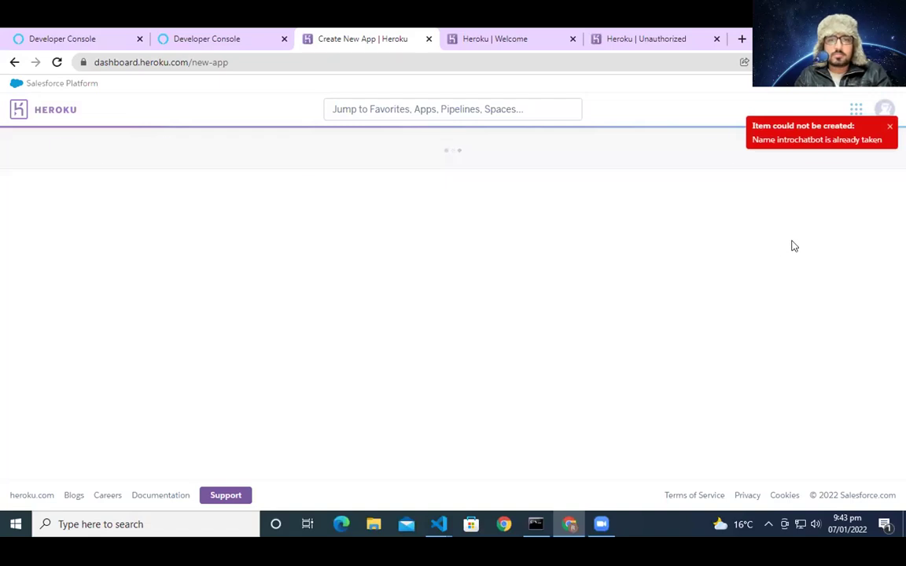
Step: Choose GitHub deployment, search 'introduction' and connect the introduction-alexa-skill repository
{"action": "scroll", "coordinate": [403, 333], "scroll_direction": "down", "scroll_amount": 1}
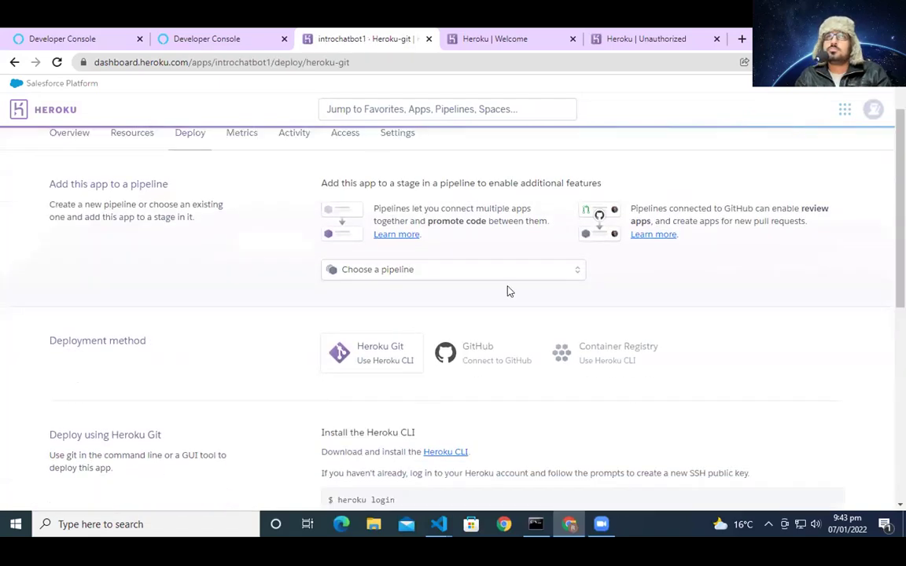
{"action": "scroll", "coordinate": [508, 287], "scroll_direction": "down", "scroll_amount": 2}
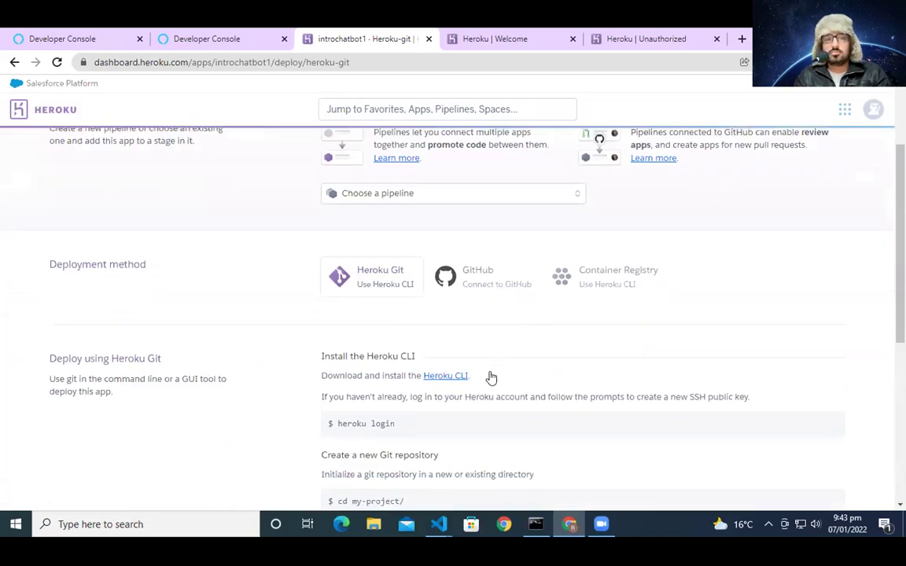
{"action": "left_click", "coordinate": [472, 277]}
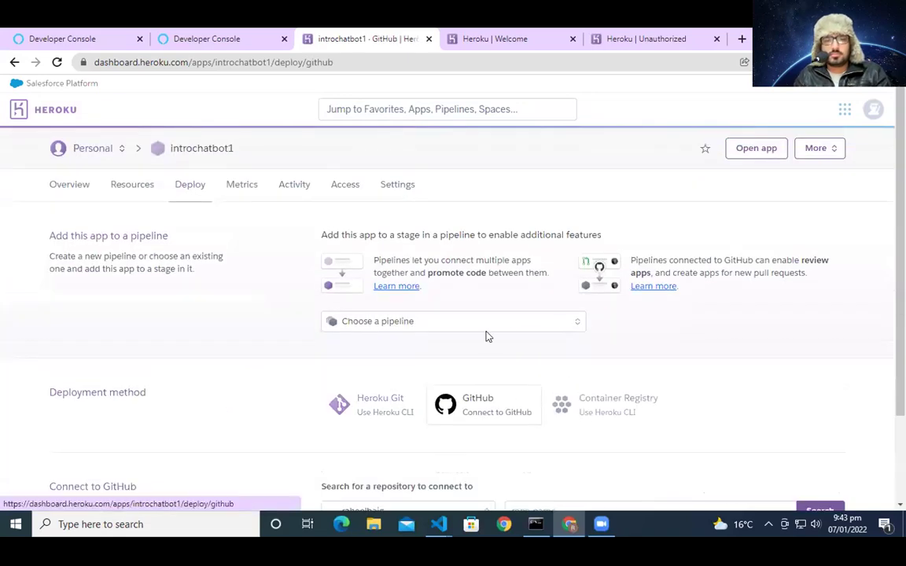
{"action": "scroll", "coordinate": [454, 315], "scroll_direction": "down", "scroll_amount": 1}
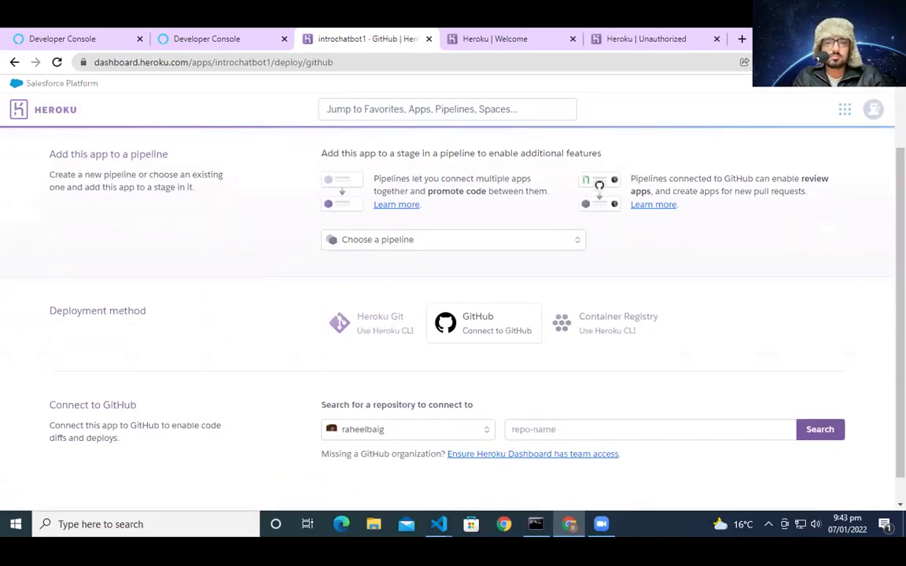
{"action": "scroll", "coordinate": [752, 422], "scroll_direction": "down", "scroll_amount": 1}
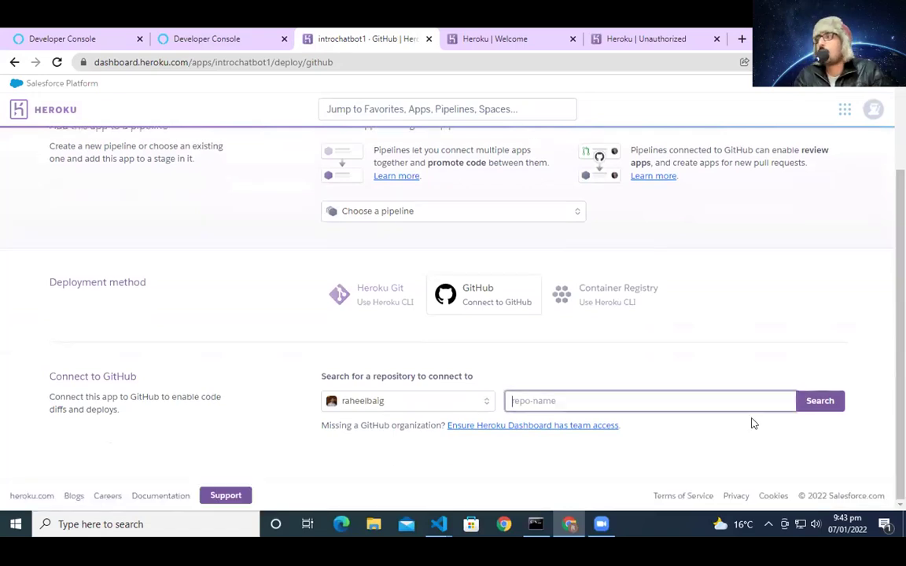
{"action": "type", "text": "introduction"}
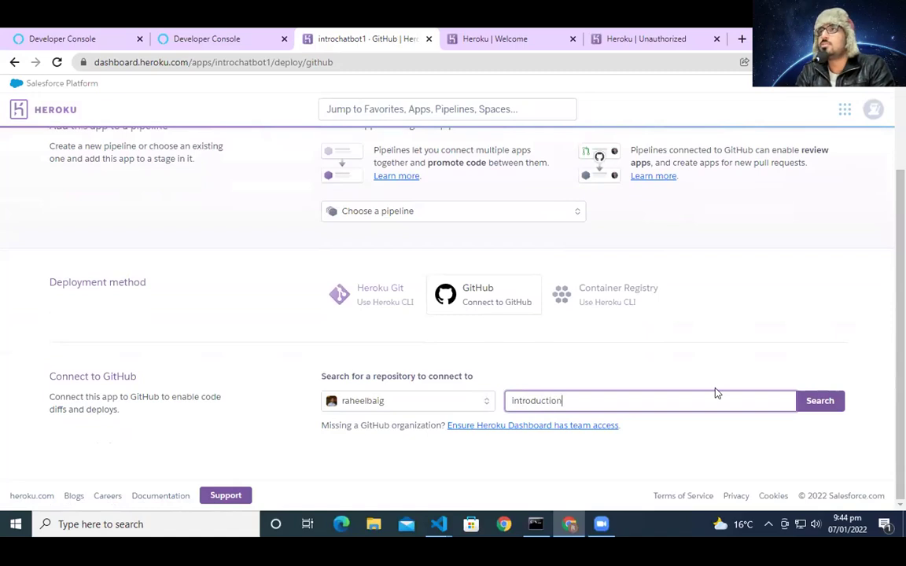
{"action": "left_click", "coordinate": [815, 399]}
{"action": "scroll", "coordinate": [518, 437], "scroll_direction": "down", "scroll_amount": 1}
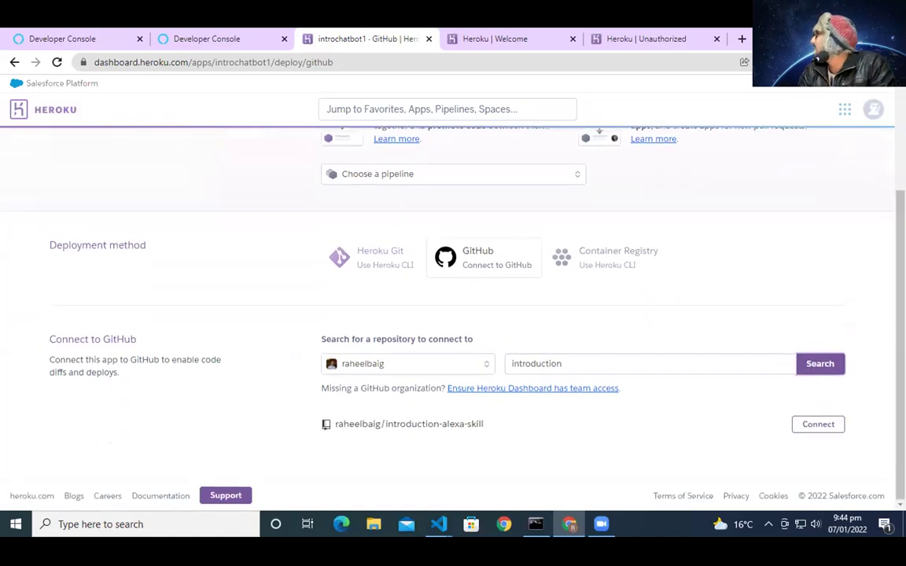
{"action": "left_click", "coordinate": [830, 429]}
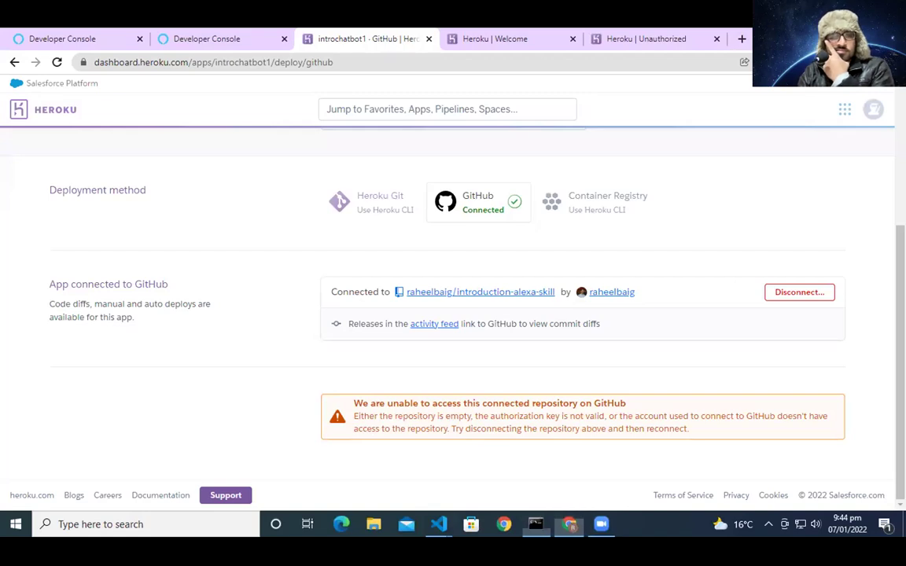
Step: In GitHub Desktop, commit all changes to main with summary 'df' and publish the branch
{"action": "key", "text": "super+Down"}
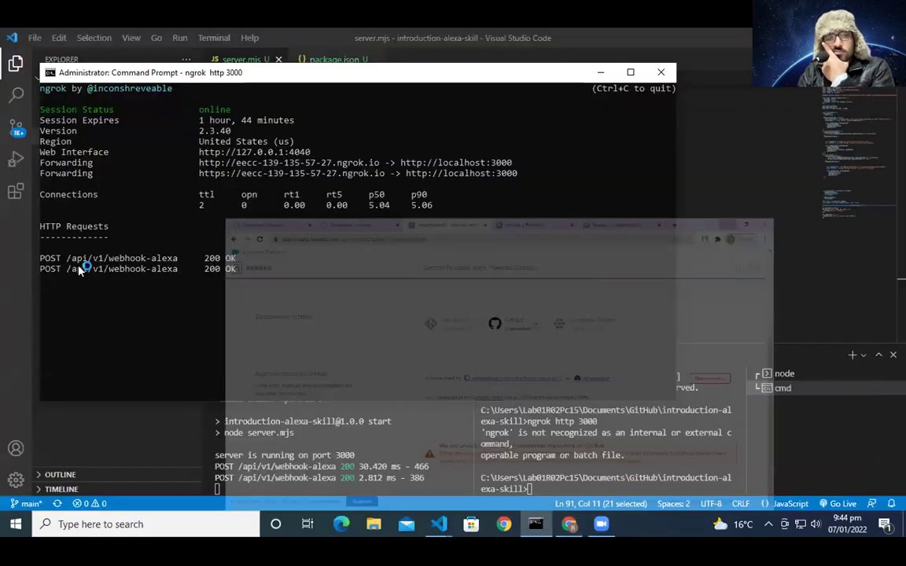
{"action": "key", "text": "super+d"}
{"action": "double_click", "coordinate": [79, 266]}
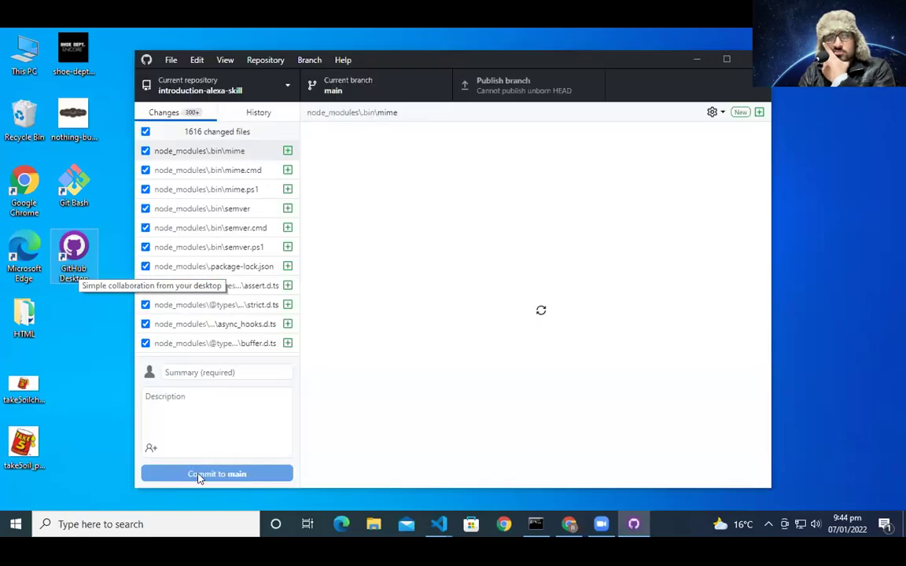
{"action": "type", "text": "df"}
{"action": "left_click", "coordinate": [209, 475]}
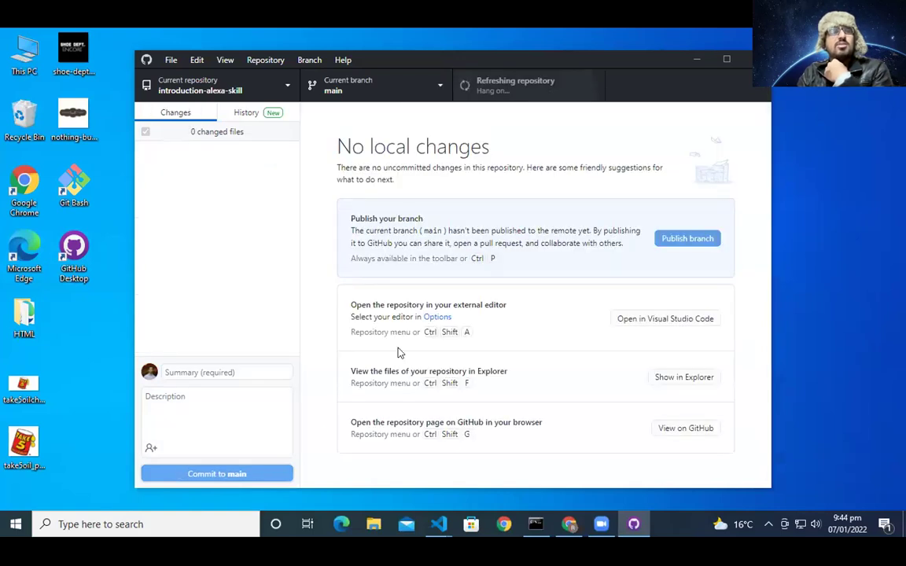
{"action": "left_click", "coordinate": [692, 239]}
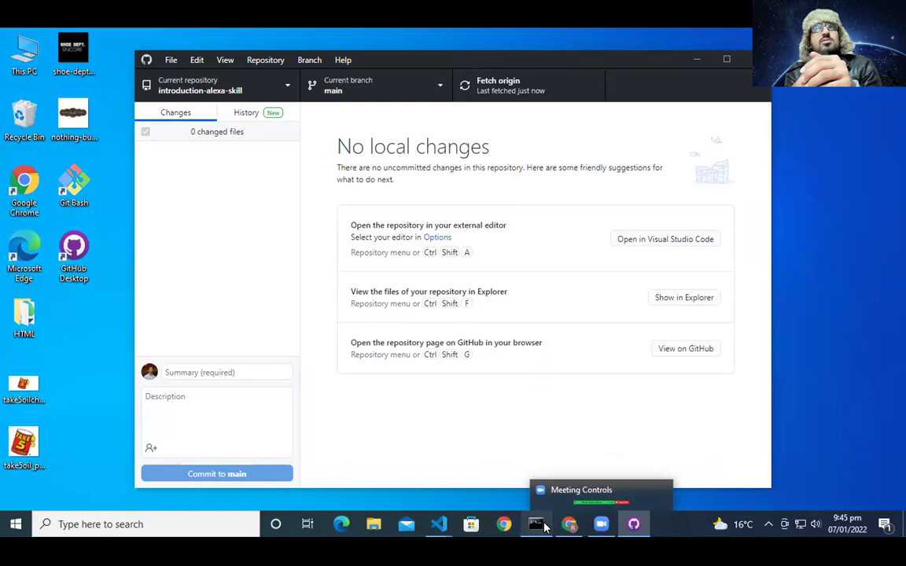
{"action": "mouse_move", "coordinate": [563, 533]}
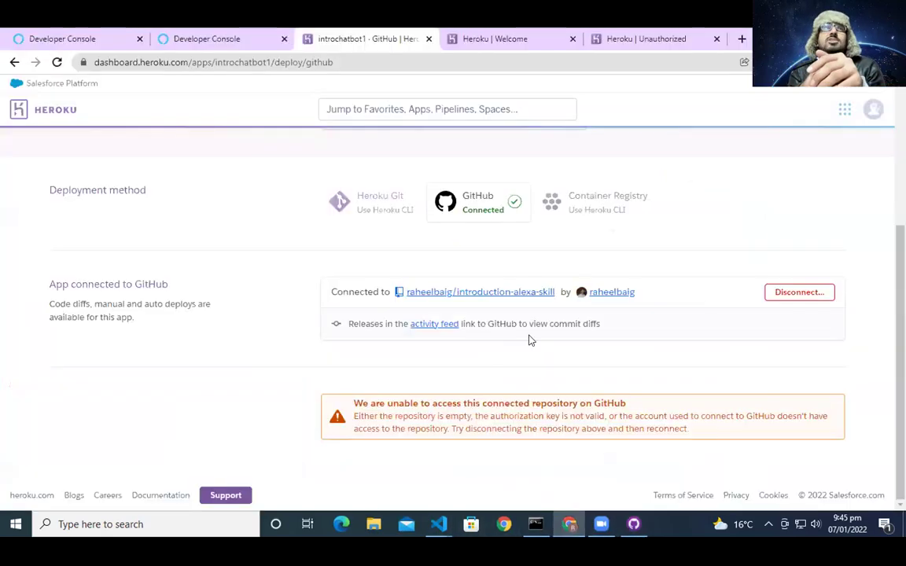
Step: Disconnect the GitHub repository, then search 'introduction' again to reconnect introduction-alexa-skill
{"action": "left_click", "coordinate": [527, 464]}
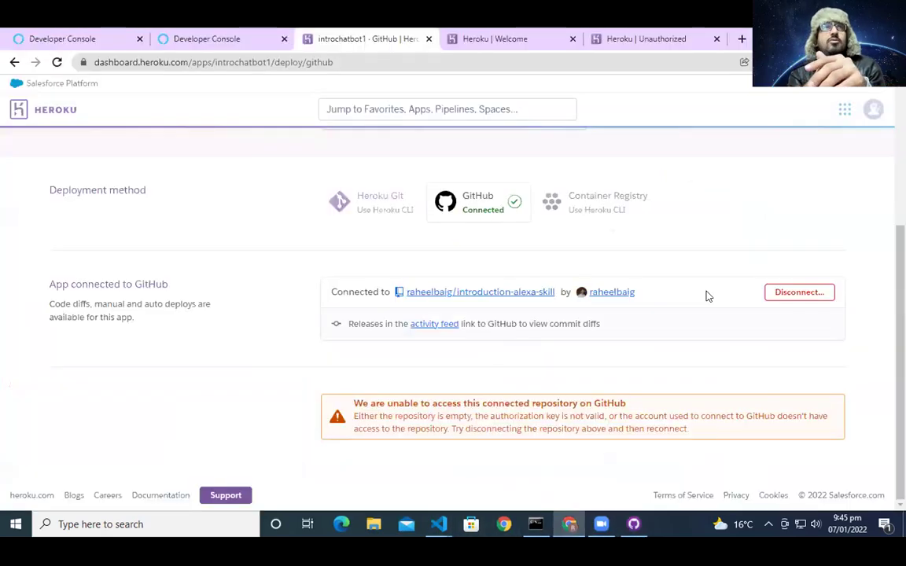
{"action": "left_click", "coordinate": [783, 294]}
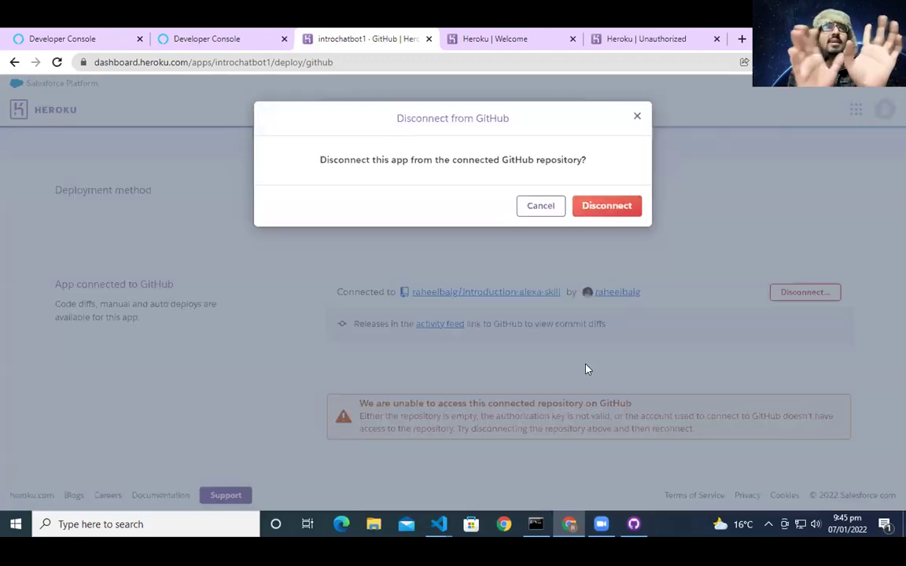
{"action": "key", "text": "Return"}
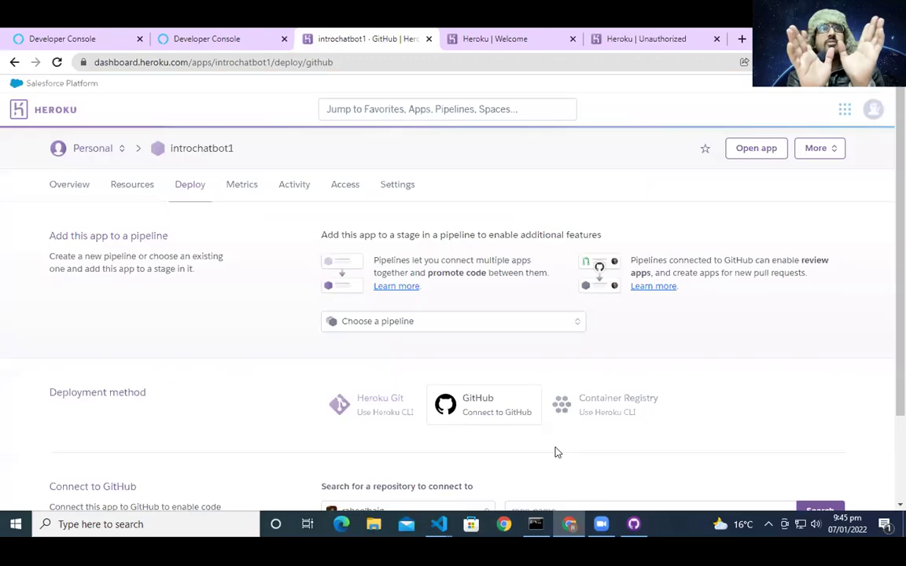
{"action": "scroll", "coordinate": [679, 477], "scroll_direction": "down", "scroll_amount": 2}
{"action": "left_click", "coordinate": [729, 466]}
{"action": "left_click", "coordinate": [700, 440]}
{"action": "scroll", "coordinate": [770, 451], "scroll_direction": "down", "scroll_amount": 2}
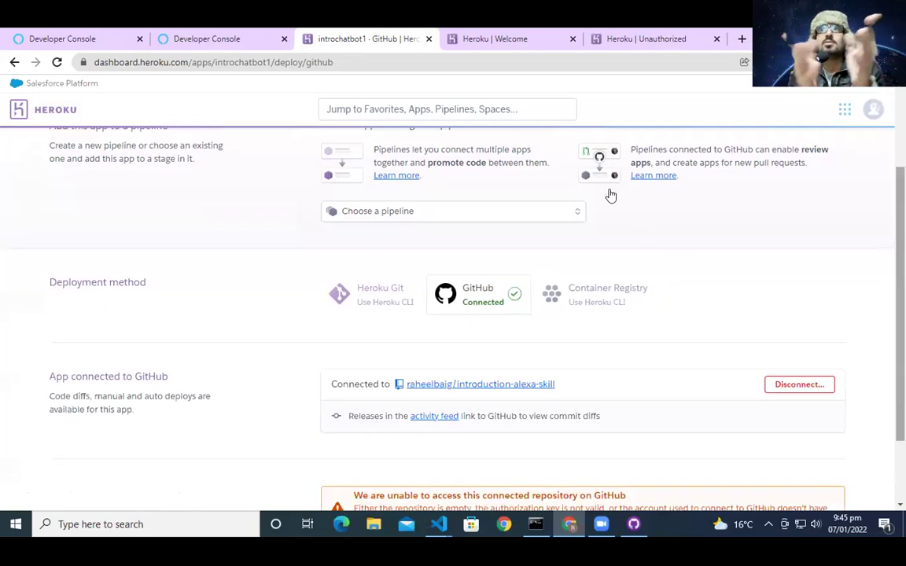
{"action": "scroll", "coordinate": [611, 195], "scroll_direction": "down", "scroll_amount": 2}
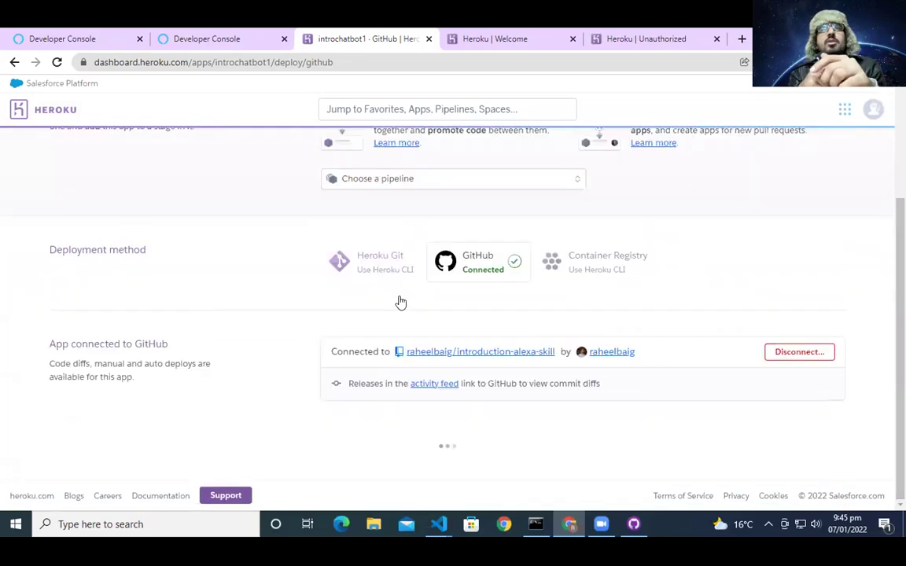
{"action": "scroll", "coordinate": [403, 299], "scroll_direction": "down", "scroll_amount": 4}
{"action": "scroll", "coordinate": [452, 305], "scroll_direction": "down", "scroll_amount": 3}
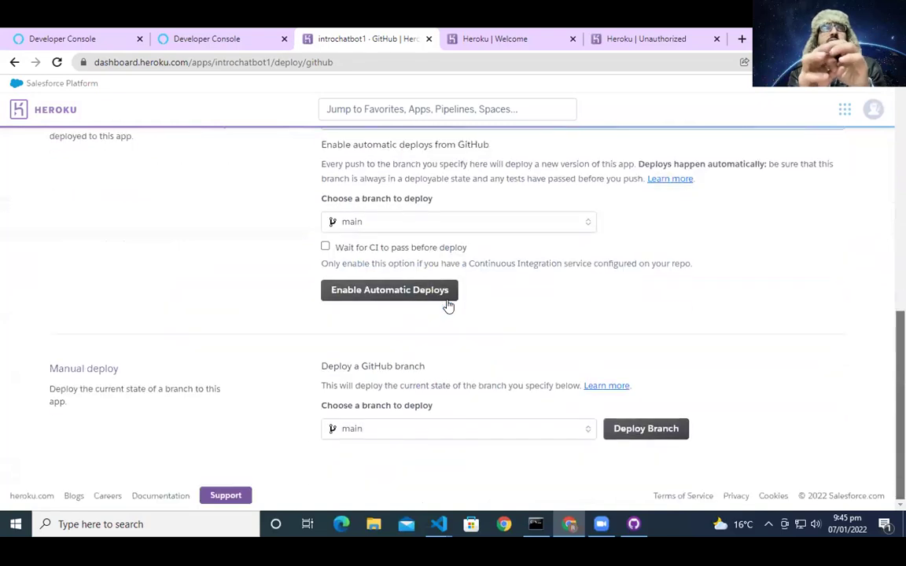
Step: Enable automatic deploys from main and manually deploy the main branch
{"action": "left_click", "coordinate": [447, 301]}
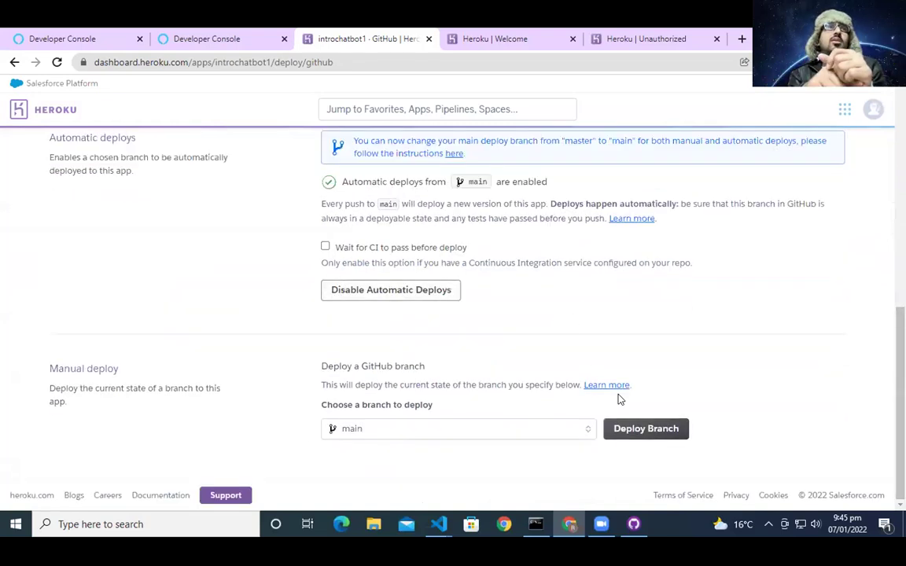
{"action": "left_click", "coordinate": [647, 435]}
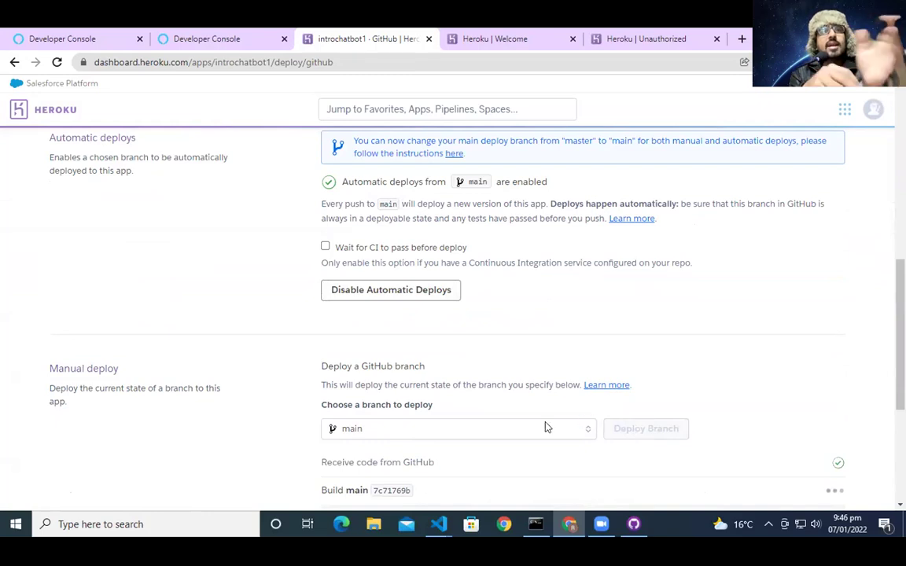
{"action": "scroll", "coordinate": [520, 427], "scroll_direction": "down", "scroll_amount": 3}
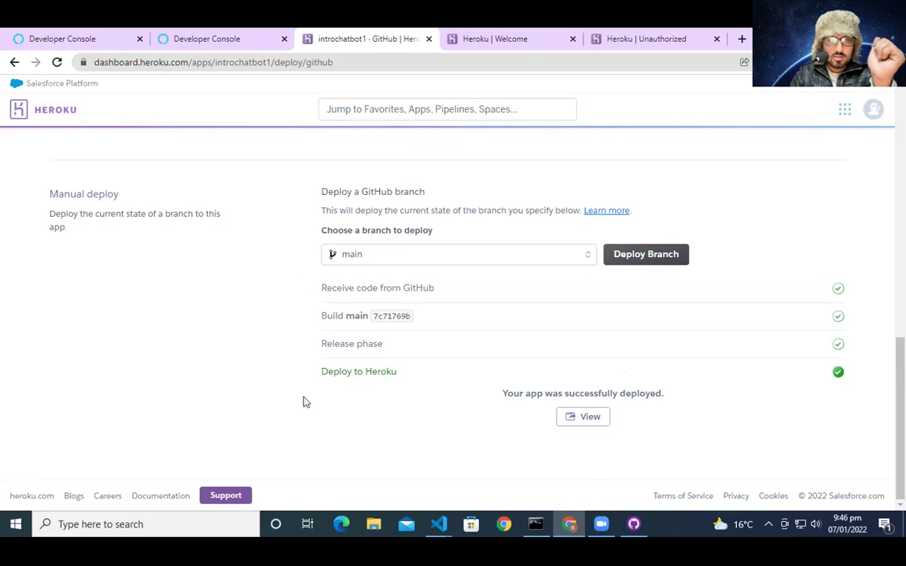
Step: View the deployed introchatbot1 app, see its Application error, and return to the dashboard
{"action": "left_click", "coordinate": [586, 417]}
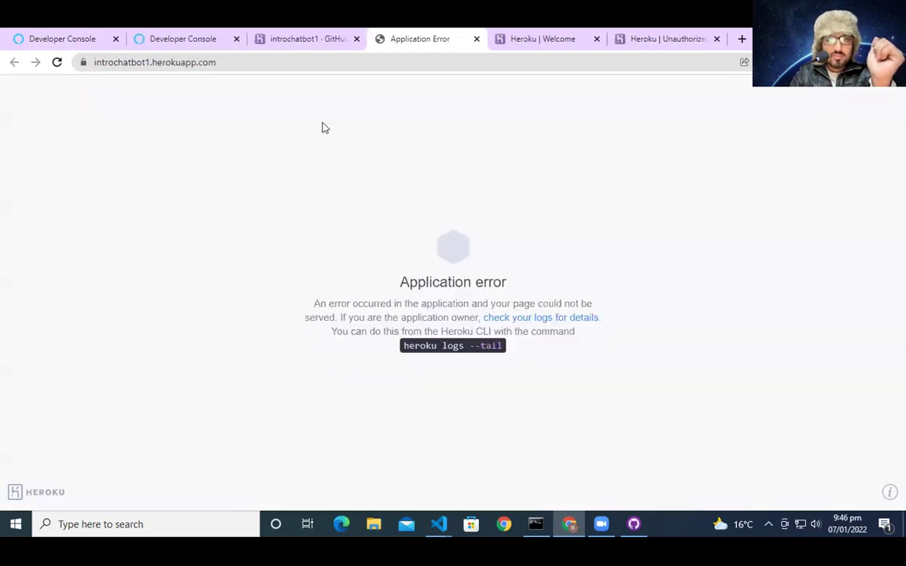
{"action": "left_click", "coordinate": [303, 39]}
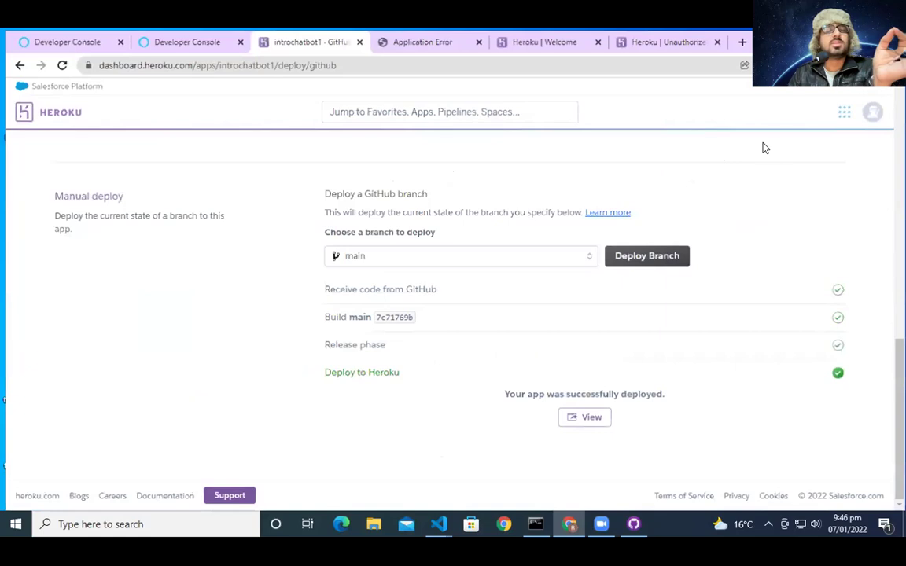
Step: Open the More actions list on the introchatbot1 dashboard and re-maximise the browser window
{"action": "scroll", "coordinate": [765, 148], "scroll_direction": "up", "scroll_amount": 3}
{"action": "scroll", "coordinate": [762, 142], "scroll_direction": "down", "scroll_amount": 2}
{"action": "scroll", "coordinate": [472, 133], "scroll_direction": "up", "scroll_amount": 1}
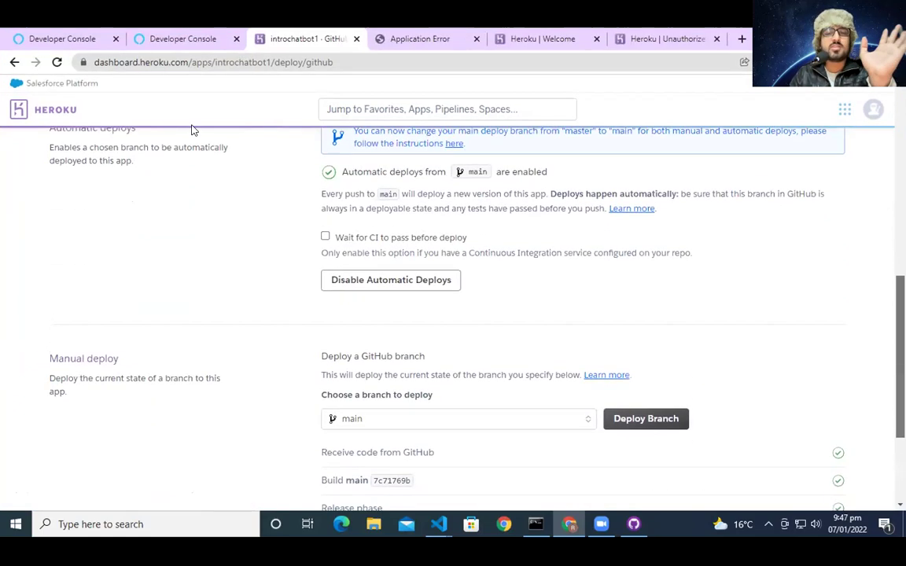
{"action": "scroll", "coordinate": [192, 130], "scroll_direction": "up", "scroll_amount": 3}
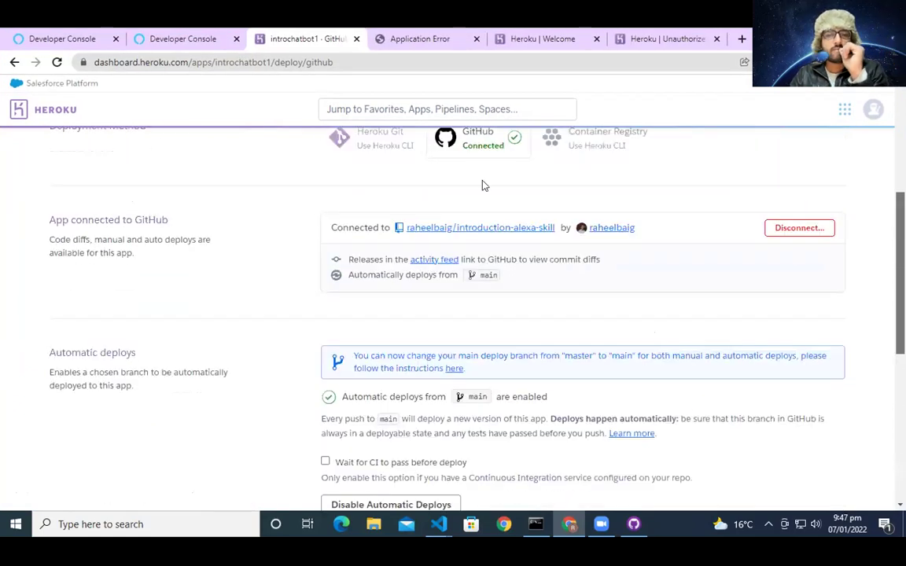
{"action": "scroll", "coordinate": [433, 181], "scroll_direction": "up", "scroll_amount": 1}
{"action": "scroll", "coordinate": [857, 271], "scroll_direction": "up", "scroll_amount": 1}
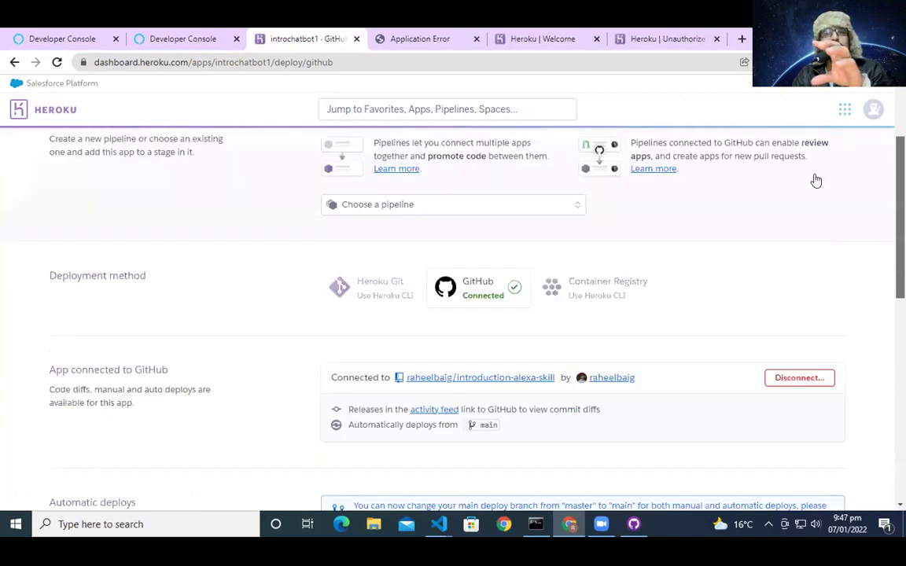
{"action": "key", "text": "super+Down"}
{"action": "left_click", "coordinate": [831, 262]}
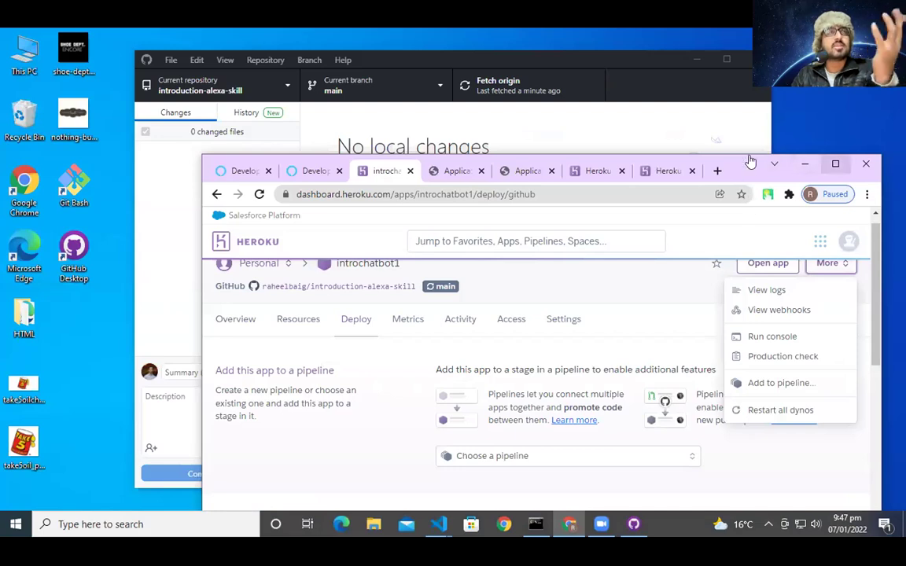
{"action": "left_click", "coordinate": [805, 164]}
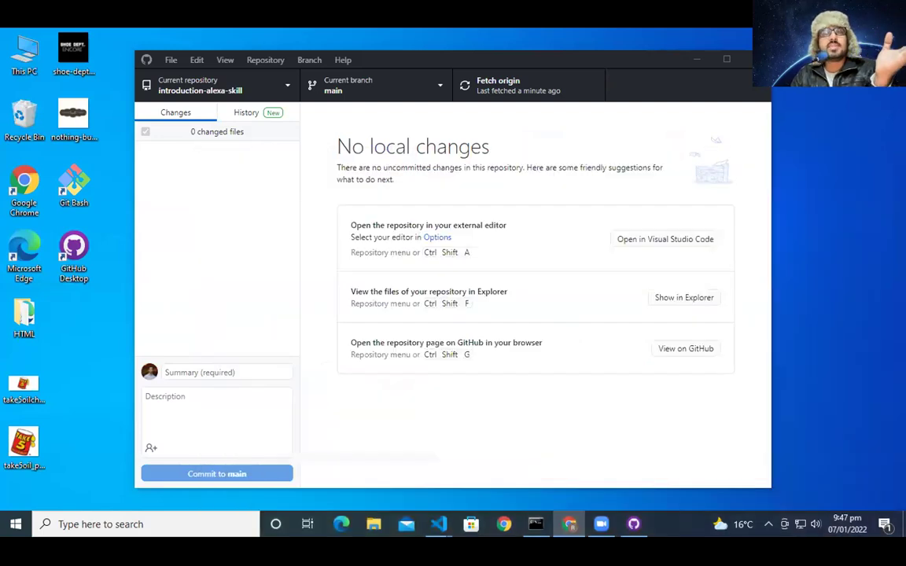
{"action": "key", "text": "alt+Tab"}
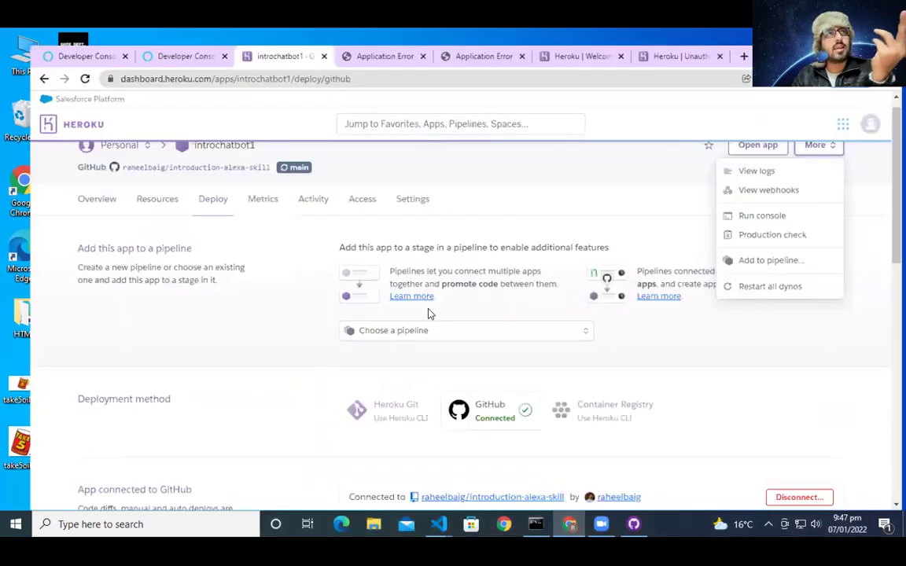
{"action": "key", "text": "super+Up"}
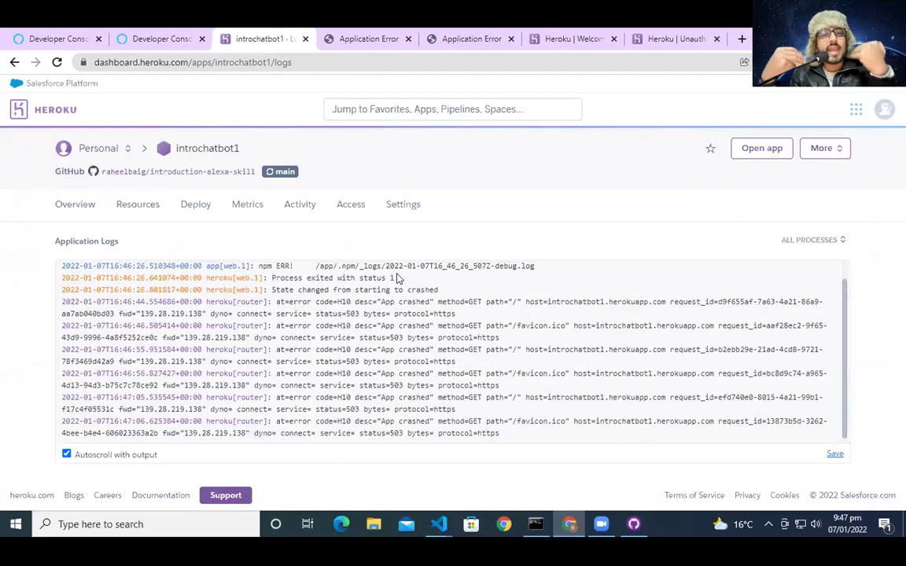
Step: Restart all of introchatbot1's dynos from the More menu
{"action": "scroll", "coordinate": [421, 279], "scroll_direction": "up", "scroll_amount": 1}
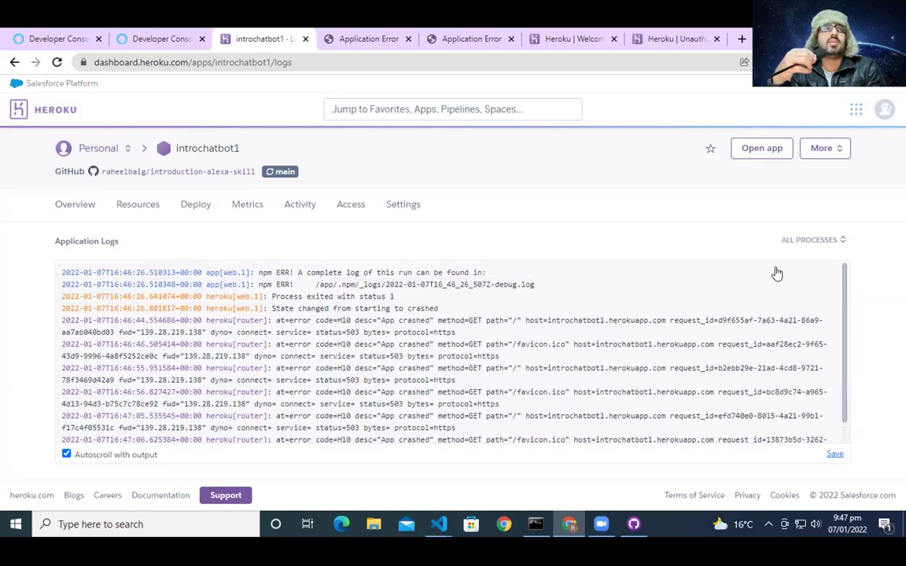
{"action": "left_click", "coordinate": [825, 148]}
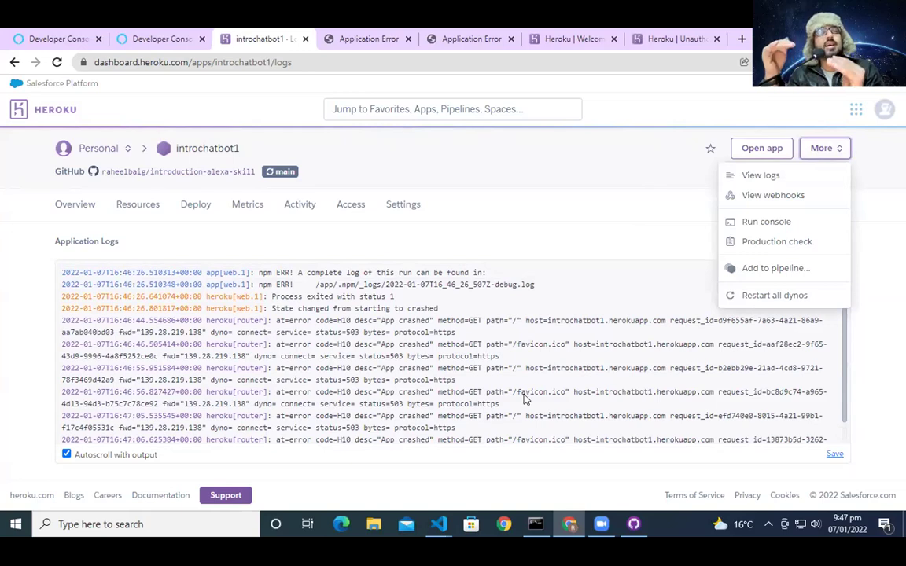
{"action": "key", "text": "Return"}
{"action": "key", "text": "Return"}
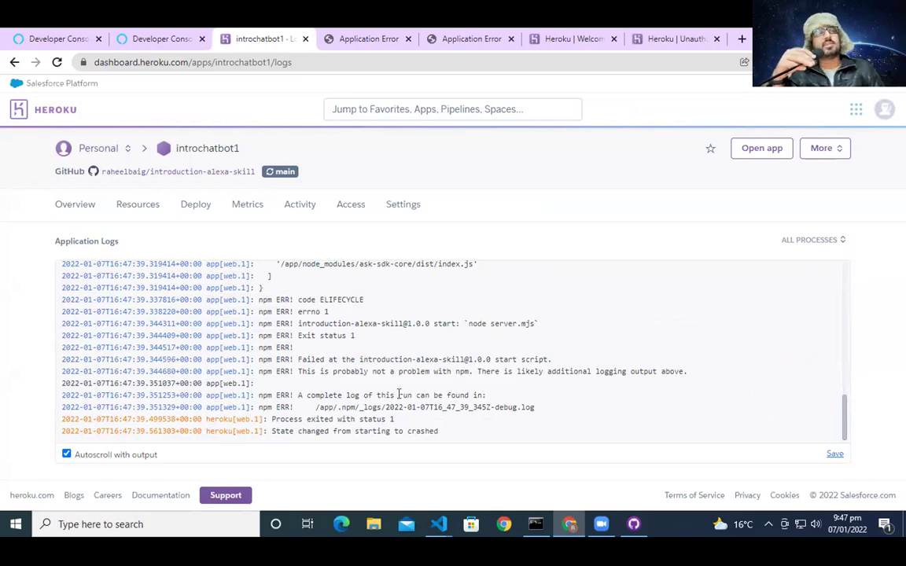
Step: Scroll the logs to the 'Cannot find module' error and select ask-sdk-model
{"action": "scroll", "coordinate": [399, 394], "scroll_direction": "up", "scroll_amount": 3}
{"action": "scroll", "coordinate": [844, 397], "scroll_direction": "down", "scroll_amount": 3}
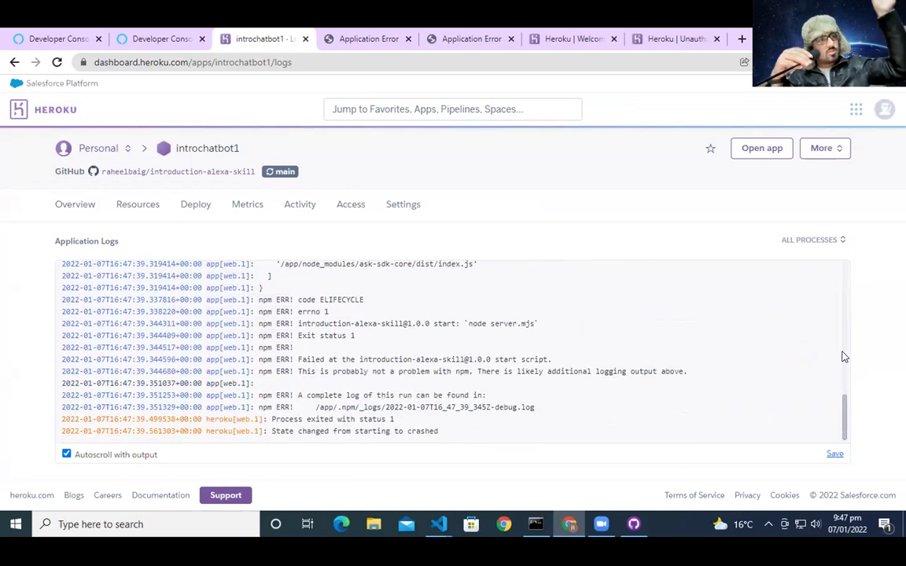
{"action": "scroll", "coordinate": [843, 324], "scroll_direction": "up", "scroll_amount": 5}
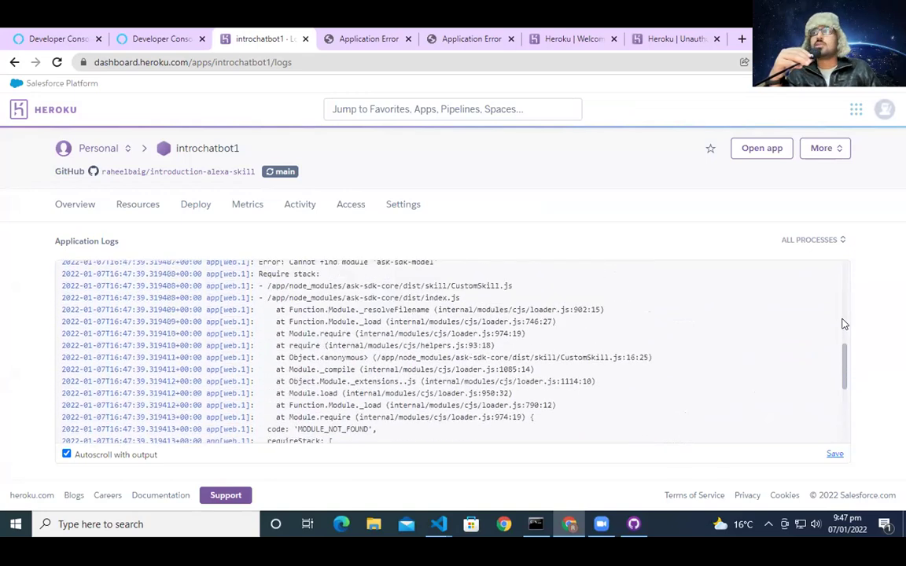
{"action": "scroll", "coordinate": [844, 321], "scroll_direction": "up", "scroll_amount": 5}
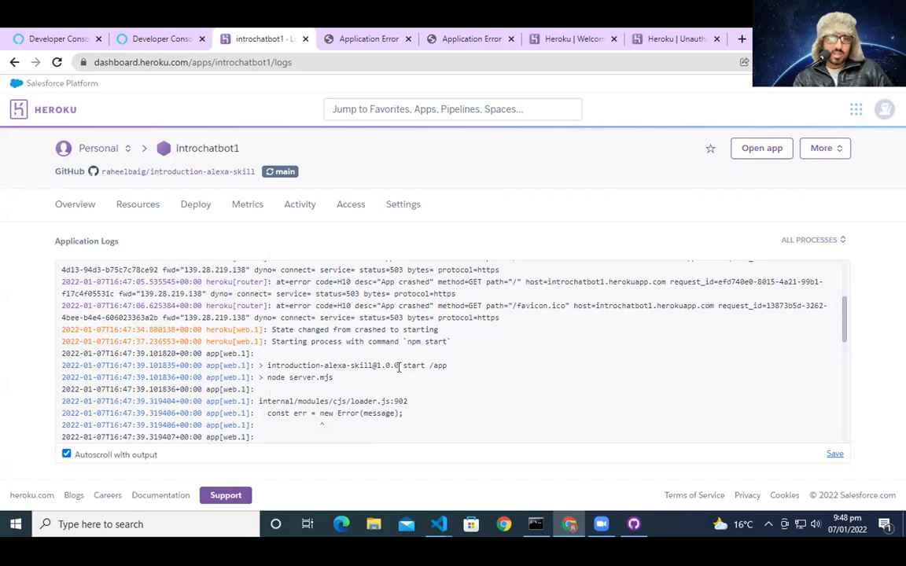
{"action": "left_click_drag", "start_coordinate": [845, 324], "coordinate": [843, 351]}
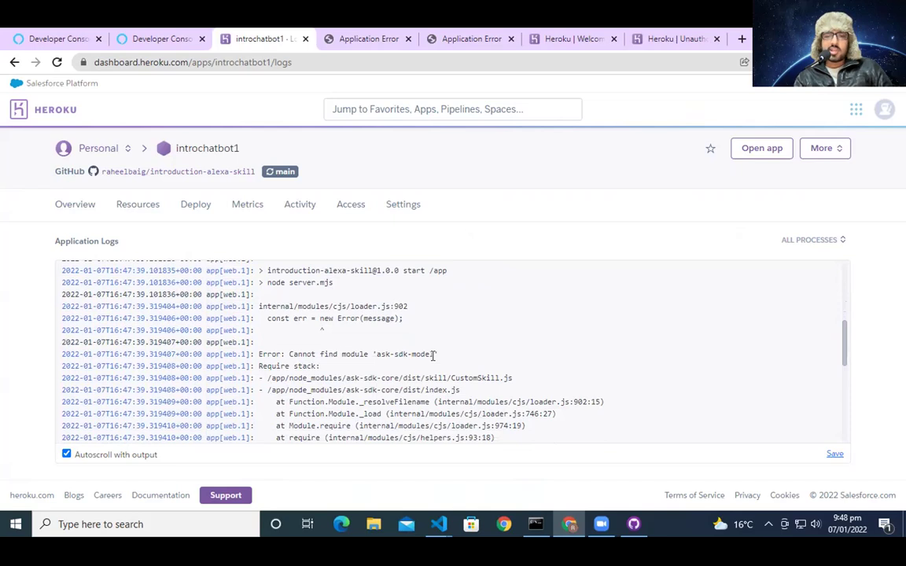
{"action": "left_click_drag", "start_coordinate": [432, 355], "coordinate": [375, 356]}
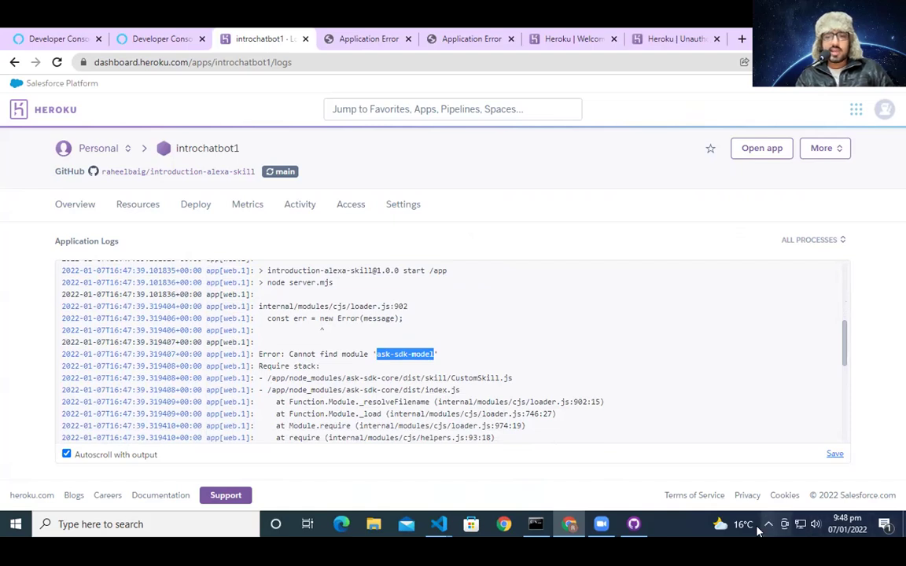
{"action": "left_click", "coordinate": [439, 524]}
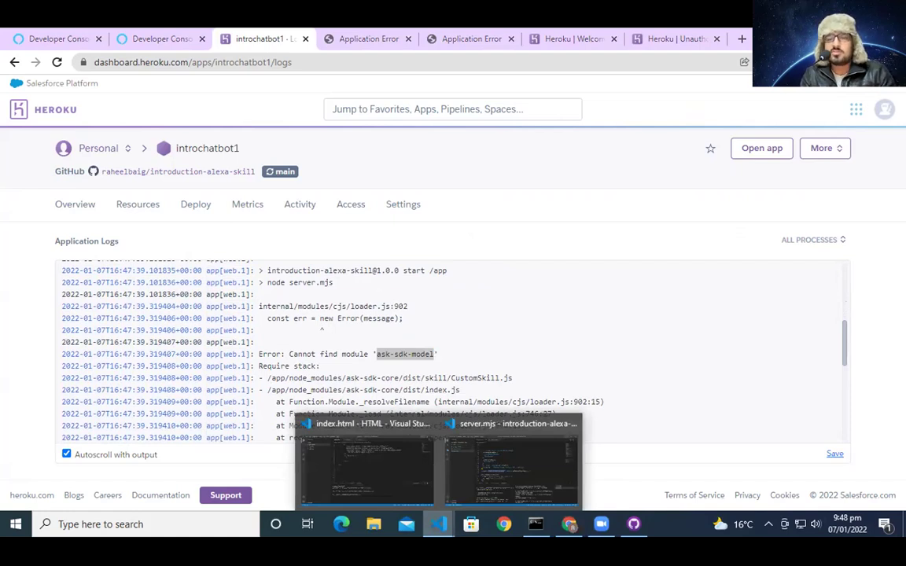
Step: With package.json open, run npm i ask-sdk-model in the terminal to add the dependency
{"action": "left_click", "coordinate": [511, 468]}
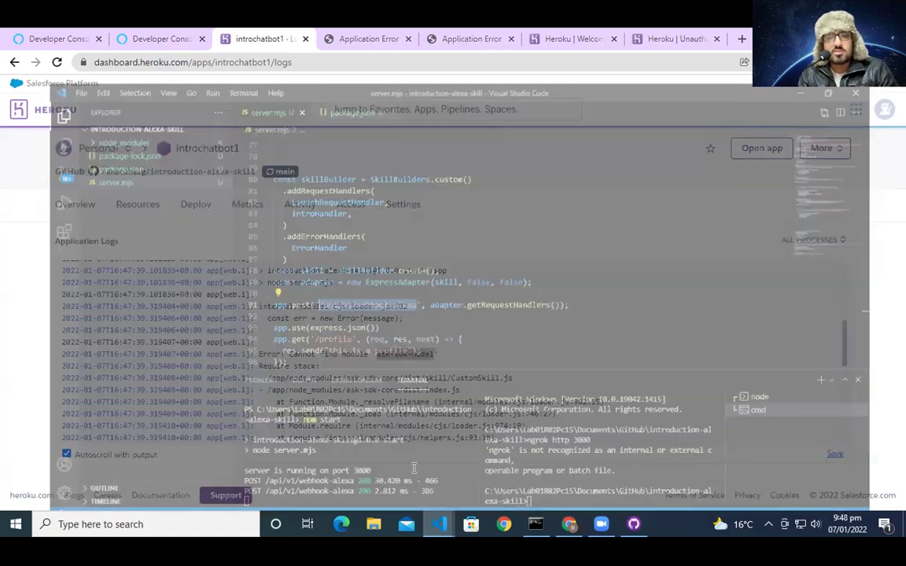
{"action": "key", "text": "ctrl+Tab"}
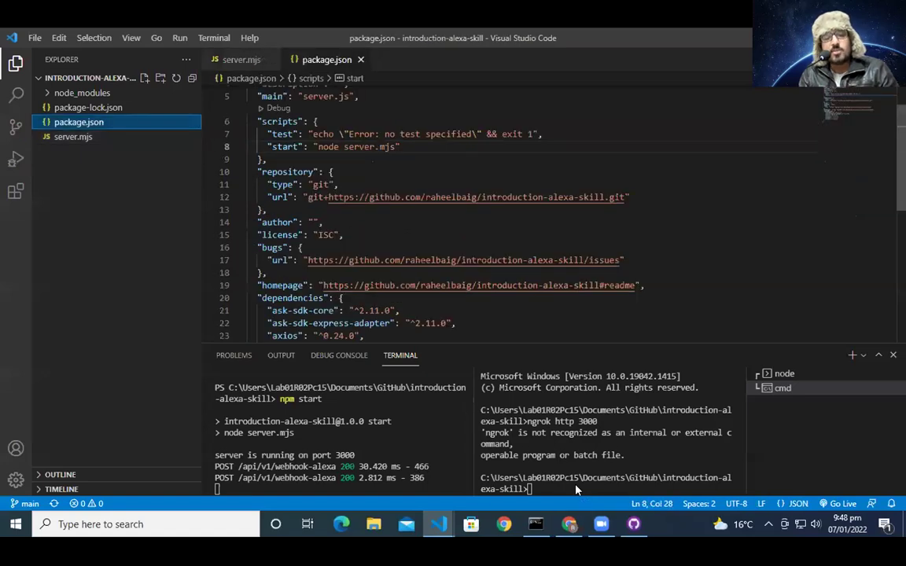
{"action": "left_click", "coordinate": [576, 489]}
{"action": "key", "text": "Up"}
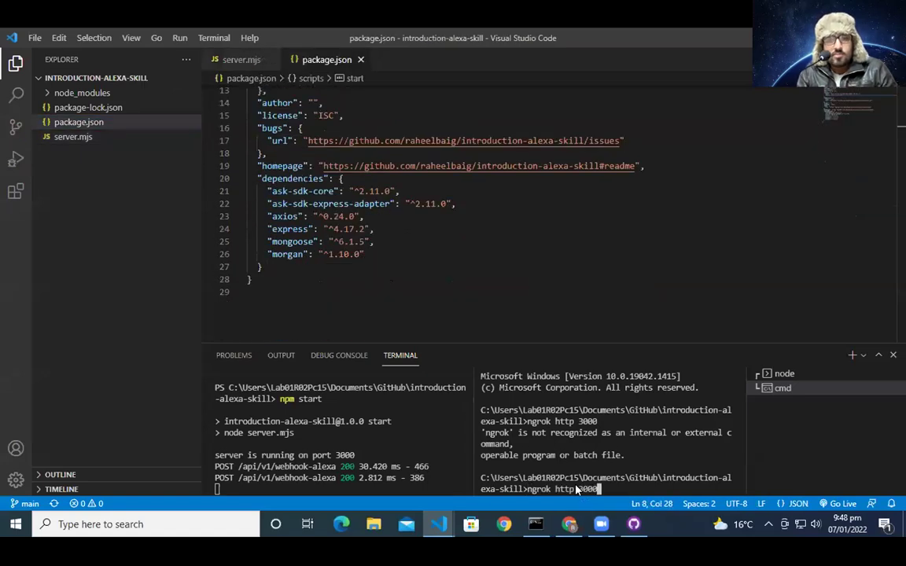
{"action": "key", "text": "BackSpace"}
{"action": "key", "text": "BackSpace"}
{"action": "key", "text": "BackSpace"}
{"action": "key", "text": "BackSpace"}
{"action": "key", "text": "BackSpace"}
{"action": "key", "text": "BackSpace"}
{"action": "key", "text": "BackSpace"}
{"action": "key", "text": "BackSpace"}
{"action": "key", "text": "BackSpace"}
{"action": "key", "text": "BackSpace"}
{"action": "key", "text": "BackSpace"}
{"action": "key", "text": "BackSpace"}
{"action": "key", "text": "BackSpace"}
{"action": "key", "text": "BackSpace"}
{"action": "type", "text": "pm i ask-sdk-model"}
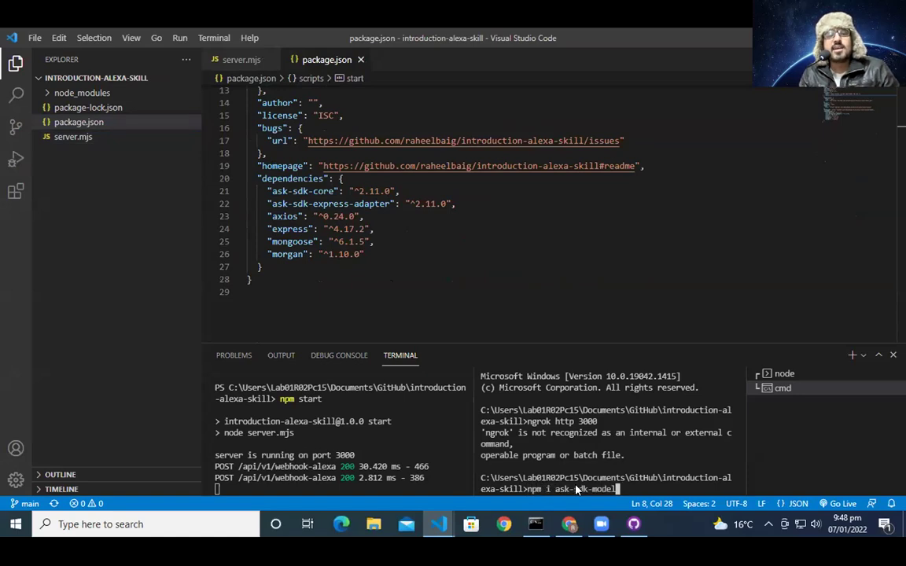
{"action": "key", "text": "Return"}
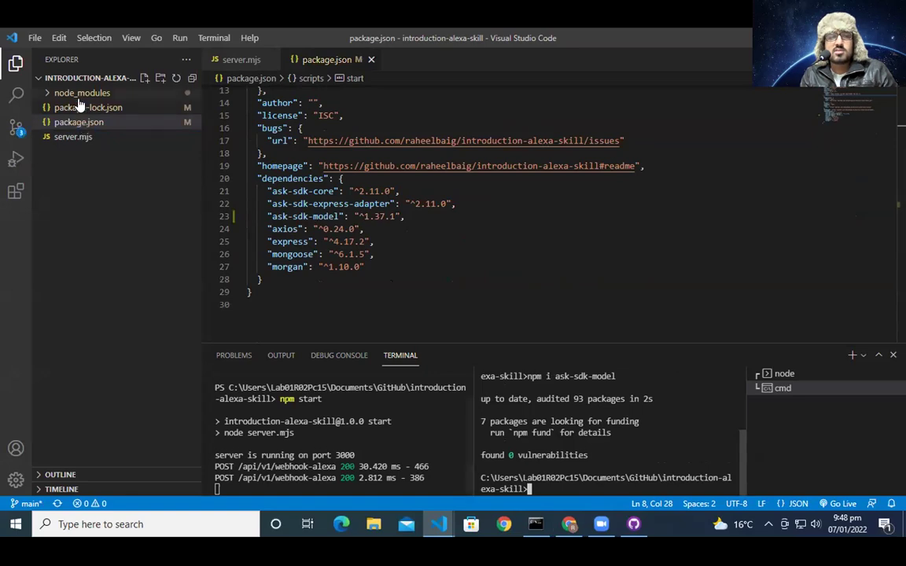
{"action": "left_click", "coordinate": [75, 136]}
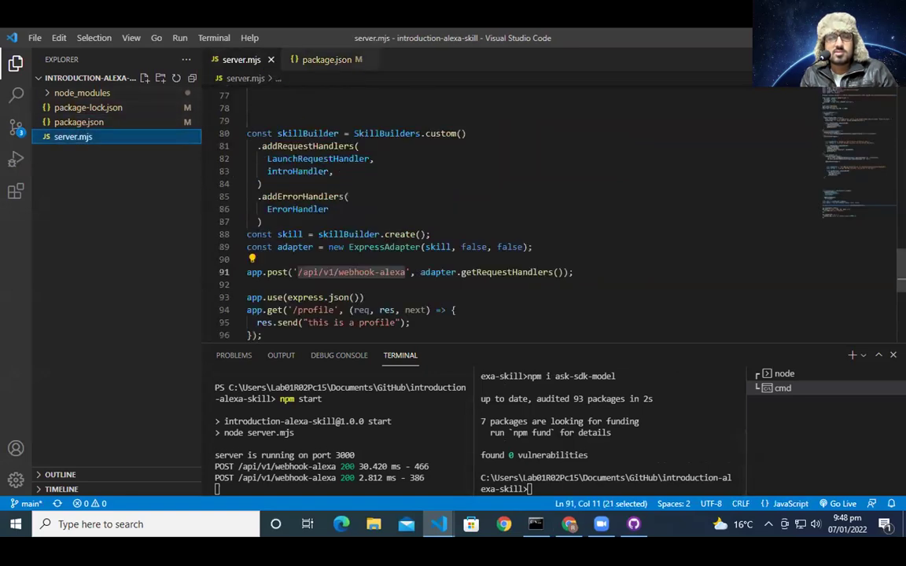
{"action": "scroll", "coordinate": [511, 213], "scroll_direction": "down", "scroll_amount": 3}
{"action": "scroll", "coordinate": [512, 196], "scroll_direction": "down", "scroll_amount": 1}
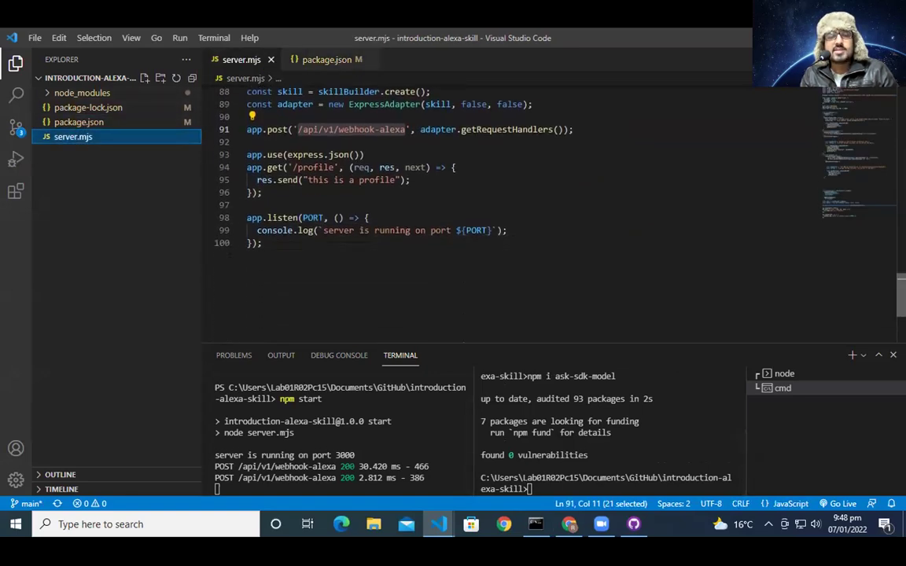
{"action": "scroll", "coordinate": [511, 213], "scroll_direction": "down", "scroll_amount": 1}
{"action": "scroll", "coordinate": [511, 212], "scroll_direction": "up", "scroll_amount": 7}
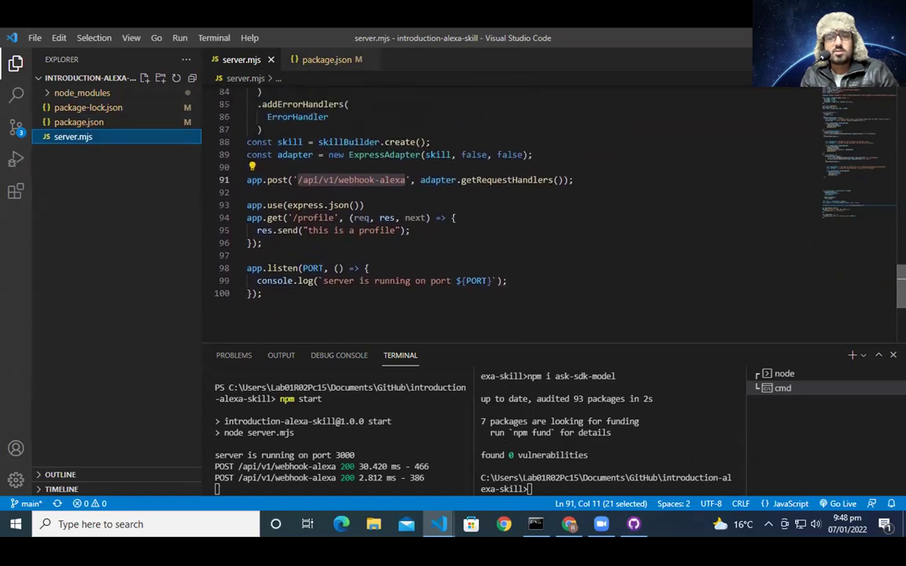
{"action": "scroll", "coordinate": [512, 212], "scroll_direction": "up", "scroll_amount": 12}
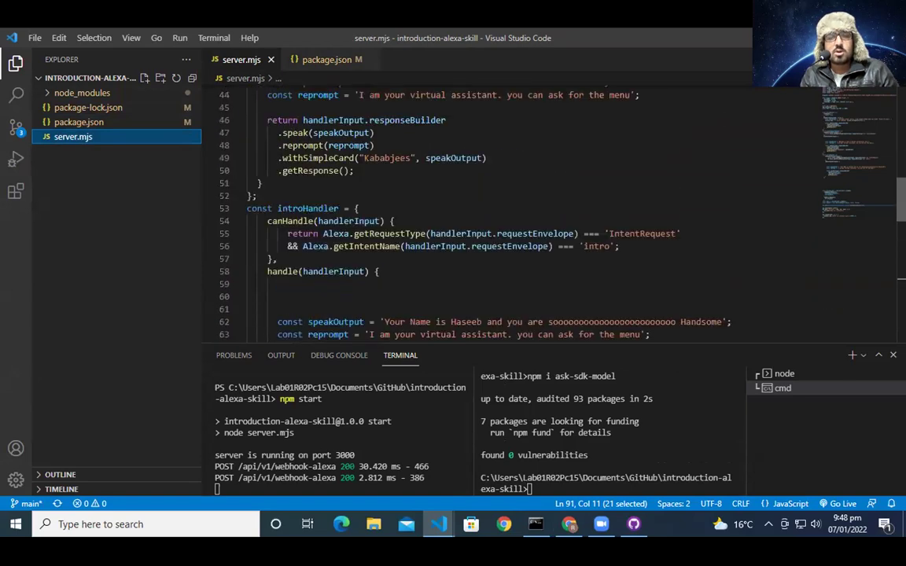
{"action": "scroll", "coordinate": [511, 212], "scroll_direction": "up", "scroll_amount": 9}
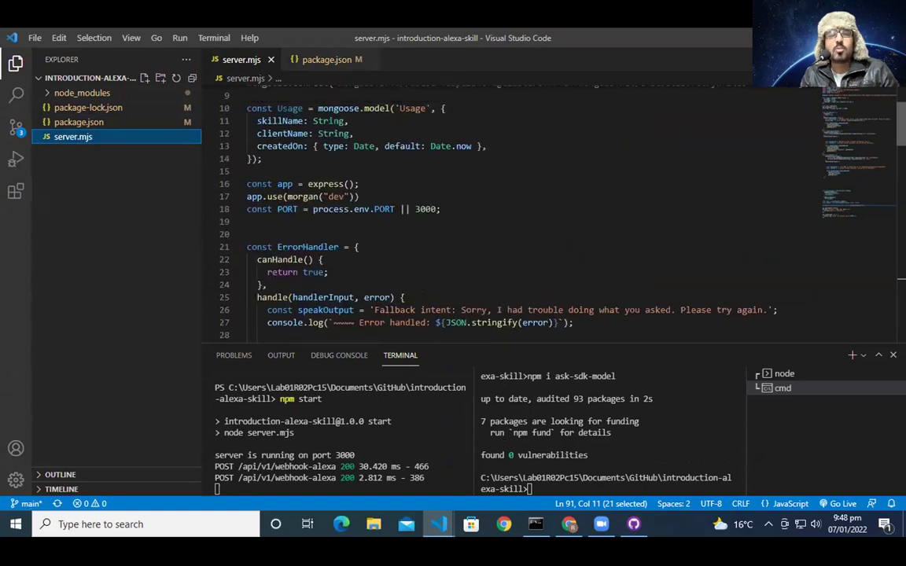
{"action": "scroll", "coordinate": [511, 212], "scroll_direction": "up", "scroll_amount": 2}
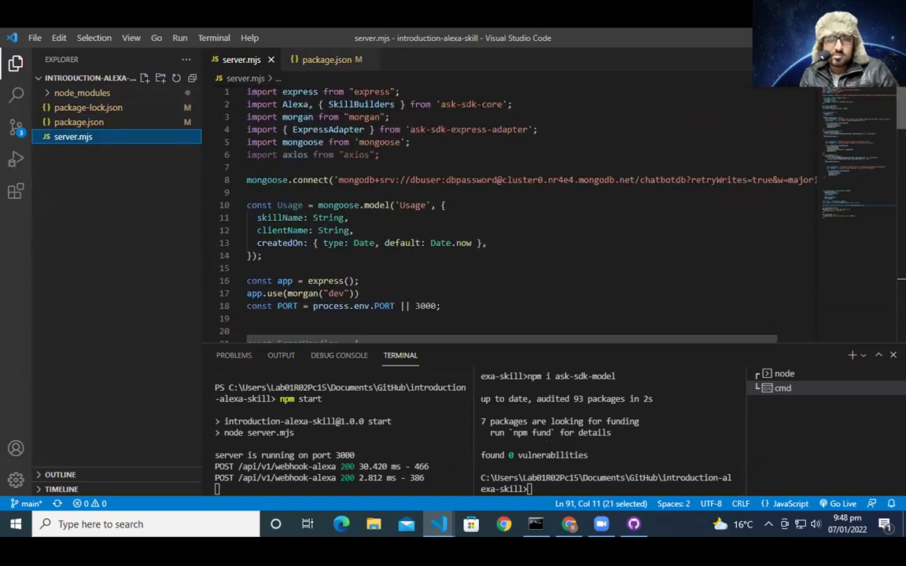
{"action": "scroll", "coordinate": [511, 213], "scroll_direction": "down", "scroll_amount": 2}
{"action": "scroll", "coordinate": [511, 213], "scroll_direction": "down", "scroll_amount": 2}
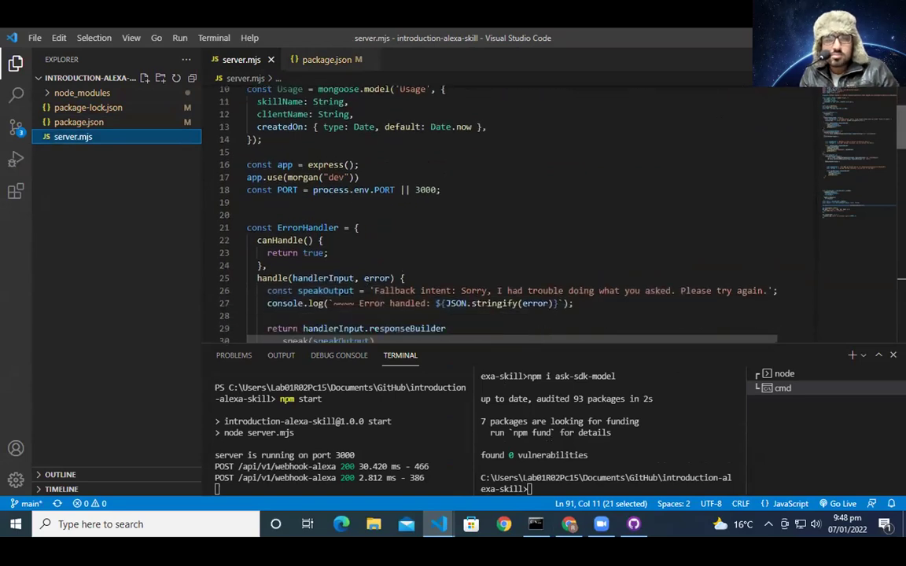
{"action": "scroll", "coordinate": [512, 213], "scroll_direction": "down", "scroll_amount": 2}
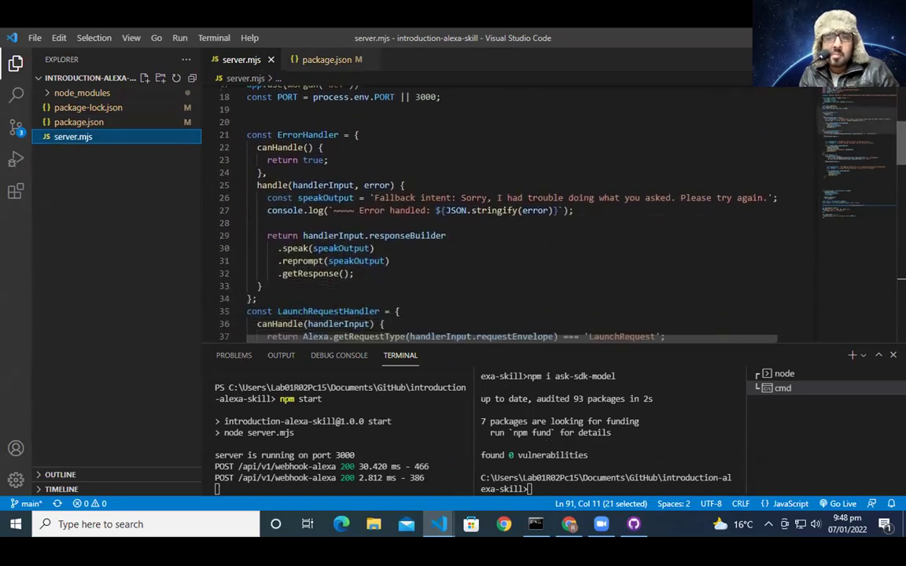
{"action": "scroll", "coordinate": [512, 212], "scroll_direction": "down", "scroll_amount": 3}
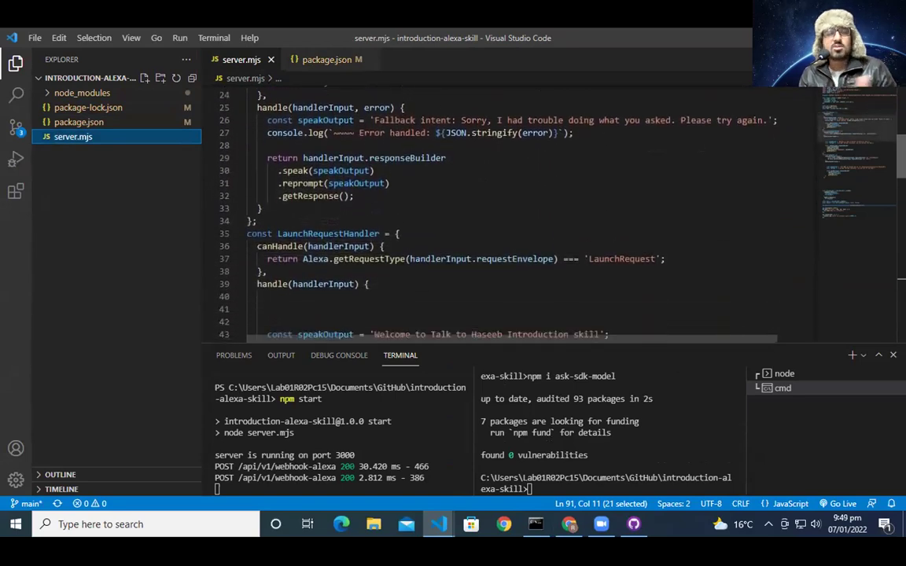
{"action": "scroll", "coordinate": [512, 212], "scroll_direction": "down", "scroll_amount": 12}
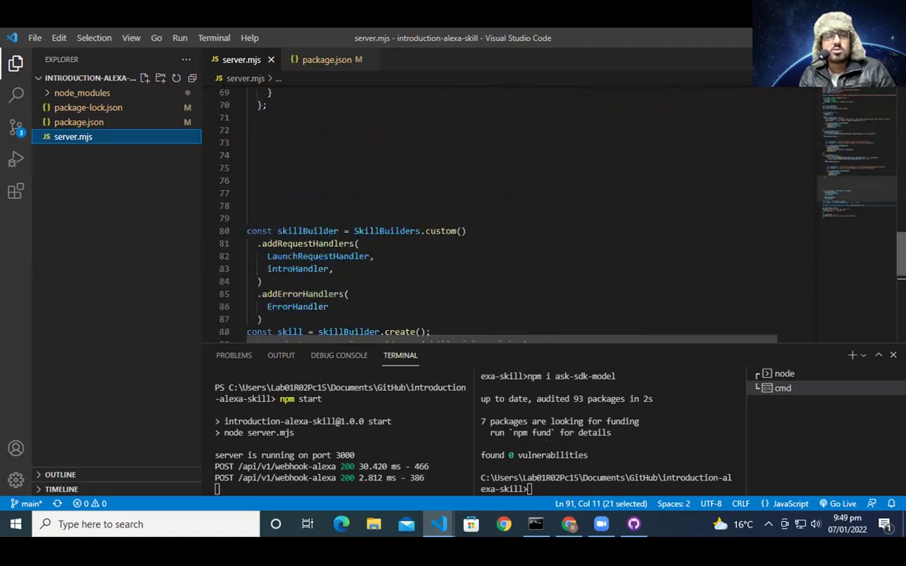
{"action": "left_click", "coordinate": [634, 524]}
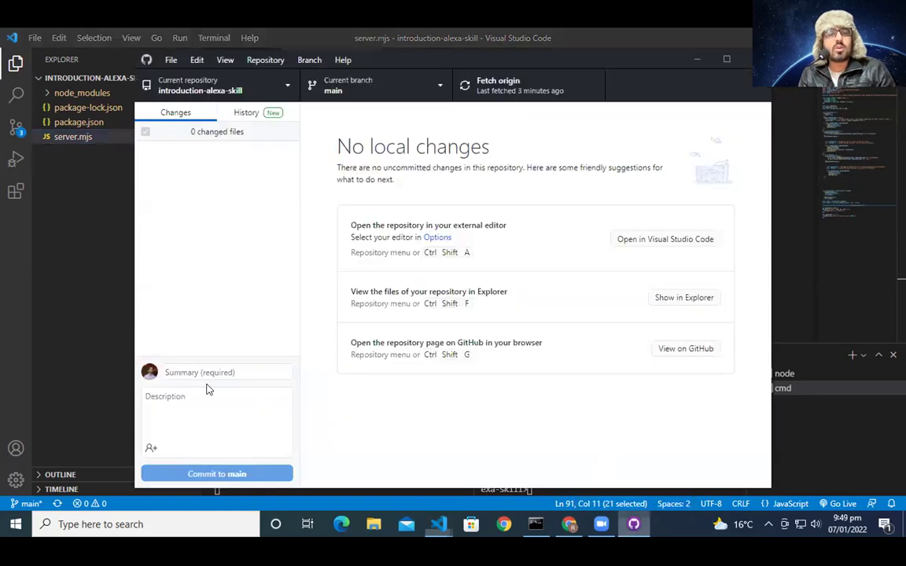
{"action": "left_click", "coordinate": [224, 373]}
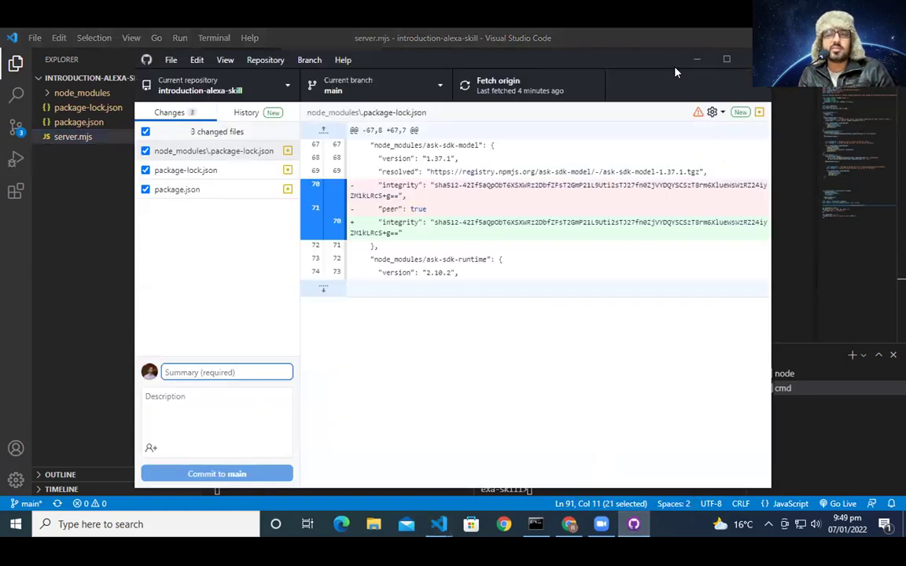
{"action": "left_click", "coordinate": [350, 92]}
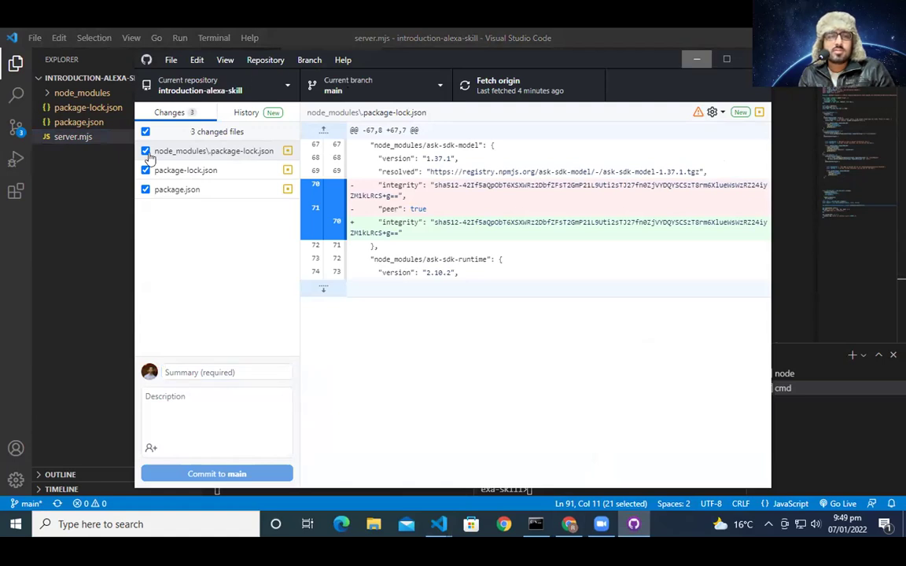
{"action": "left_click", "coordinate": [633, 524]}
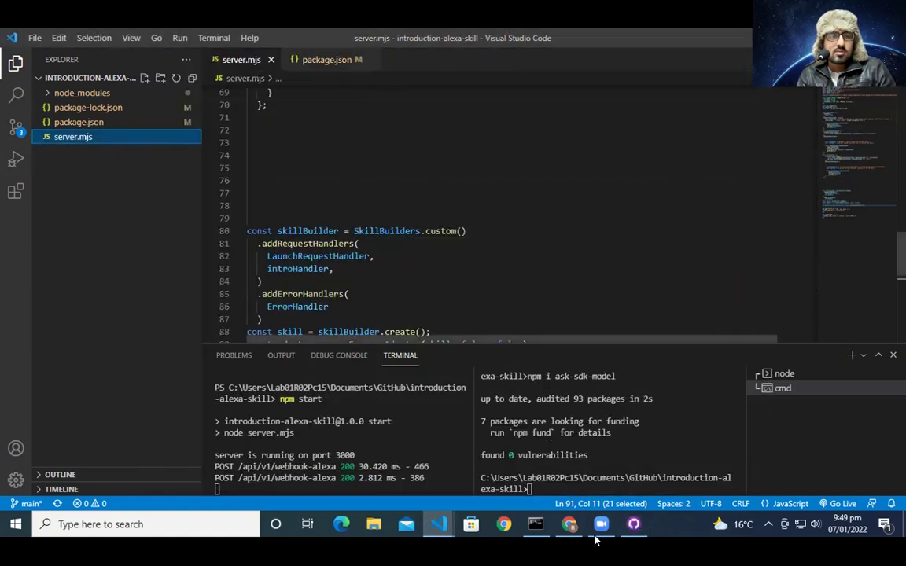
Step: Create a .gitignore file in the project with node_modules on its first line
{"action": "key", "text": "ctrl+alt+n"}
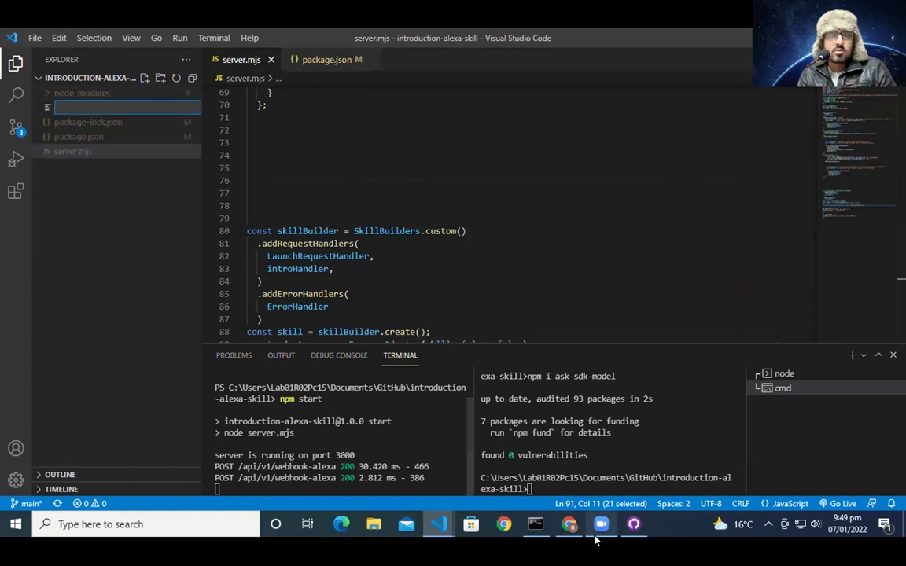
{"action": "type", "text": ".gitig"}
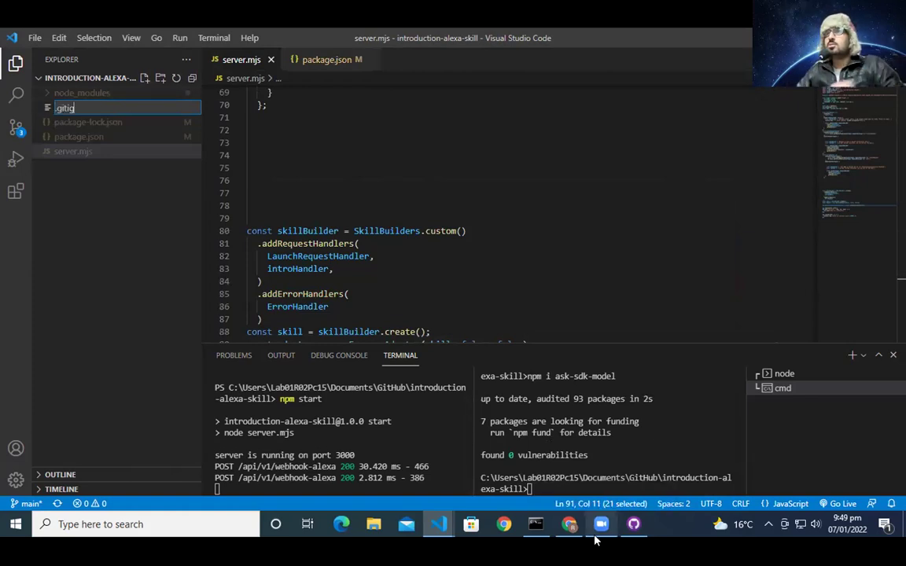
{"action": "type", "text": "rore"}
{"action": "key", "text": "Return"}
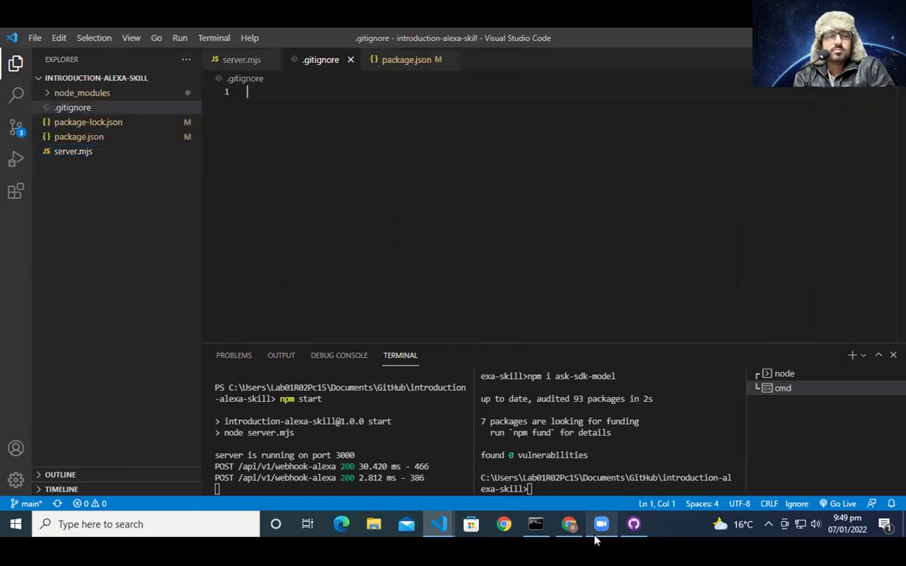
{"action": "mouse_move", "coordinate": [585, 535]}
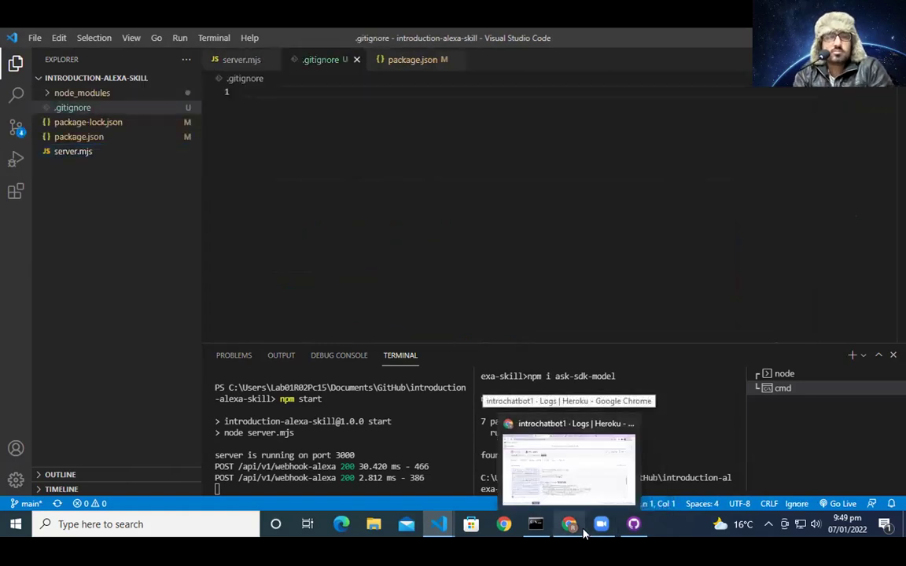
{"action": "type", "text": "node_mod"}
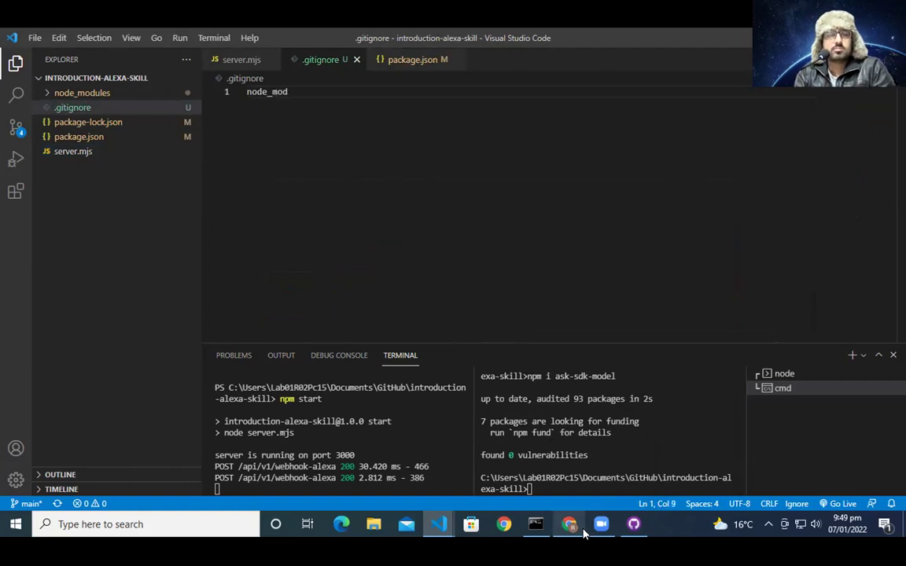
{"action": "type", "text": "ules"}
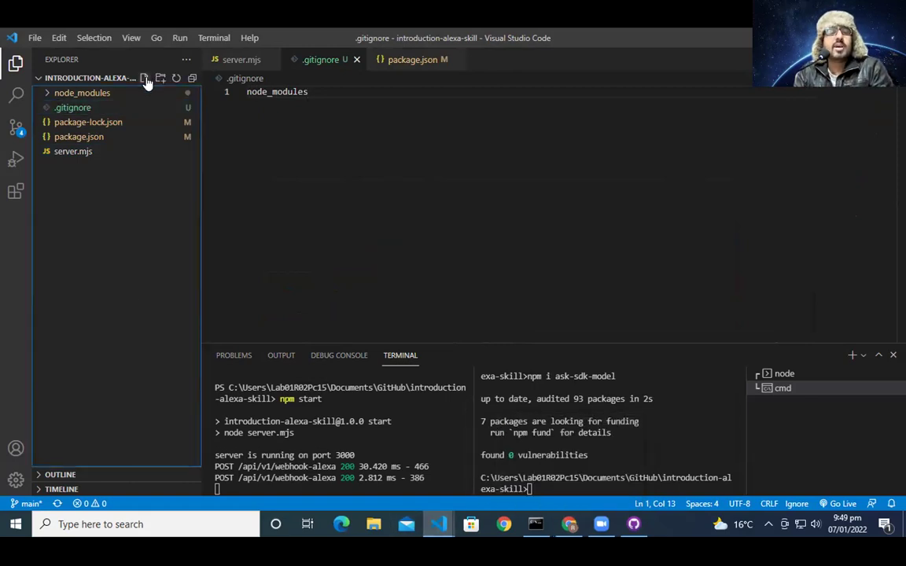
Step: Create a procfile containing 'web: npm start', then review the changed files in GitHub Desktop
{"action": "left_click", "coordinate": [146, 80]}
{"action": "type", "text": "pro"}
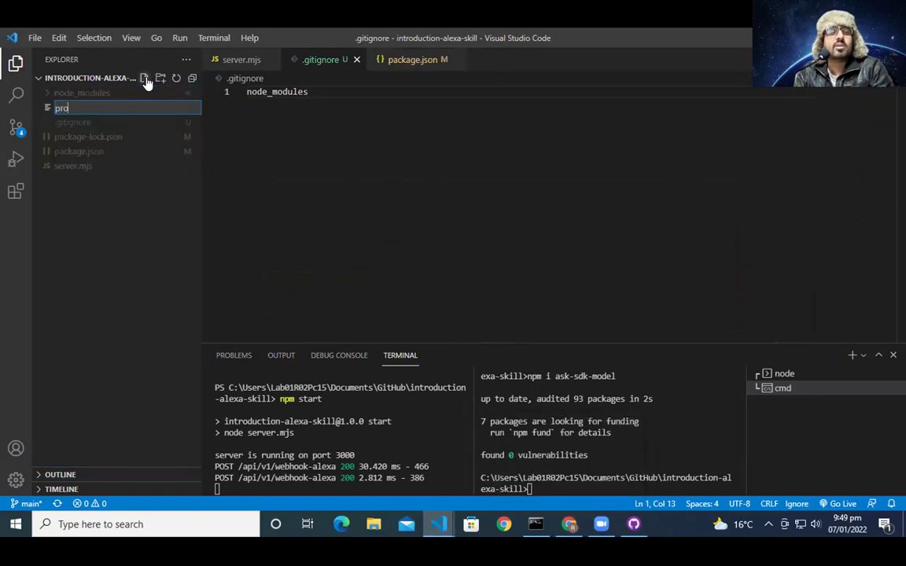
{"action": "type", "text": "ckfile"}
{"action": "key", "text": "Left"}
{"action": "key", "text": "Left"}
{"action": "key", "text": "Left"}
{"action": "key", "text": "Left"}
{"action": "key", "text": "Left"}
{"action": "key", "text": "BackSpace"}
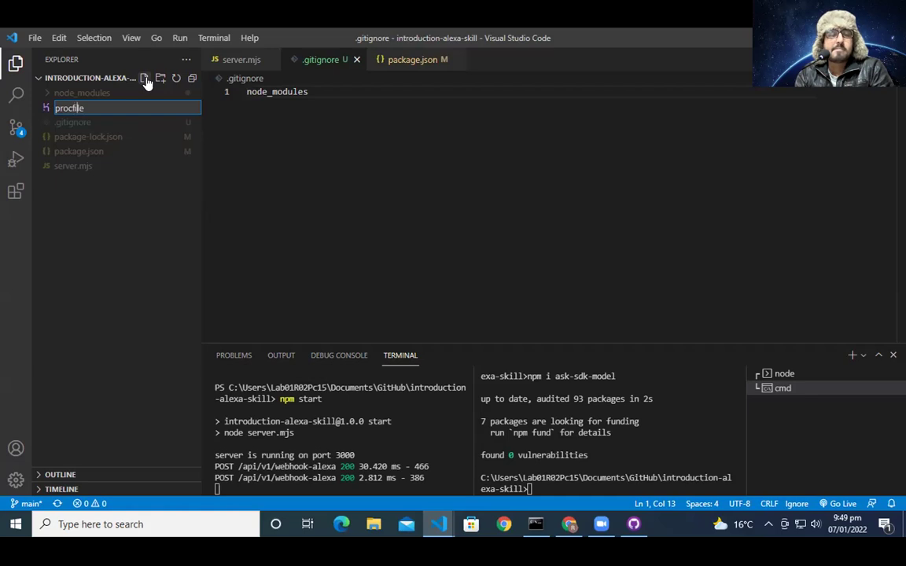
{"action": "key", "text": "Return"}
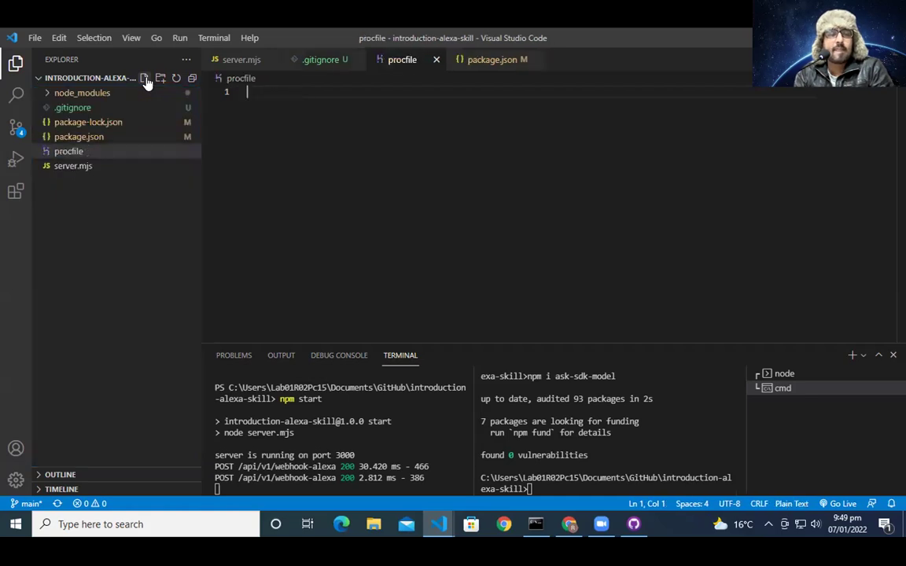
{"action": "type", "text": "web:"}
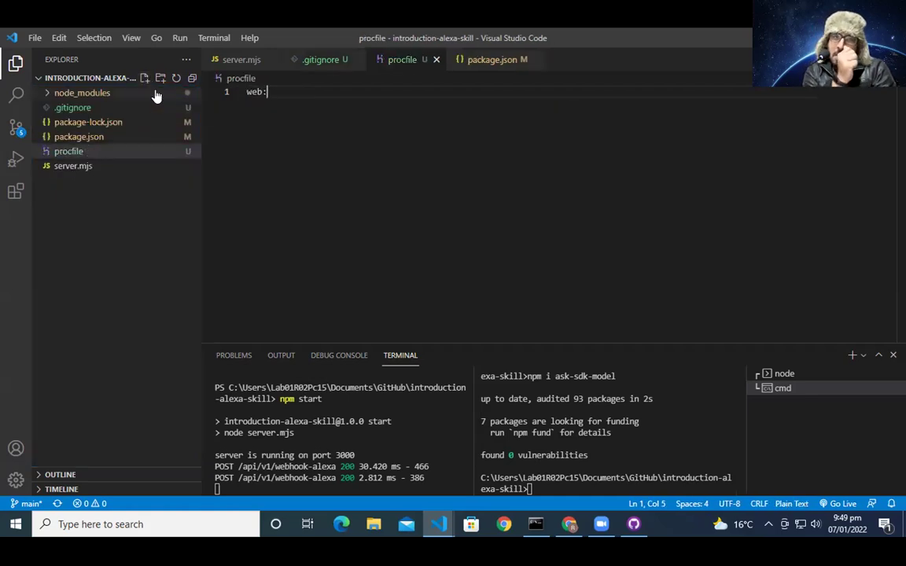
{"action": "type", "text": " npm sta"}
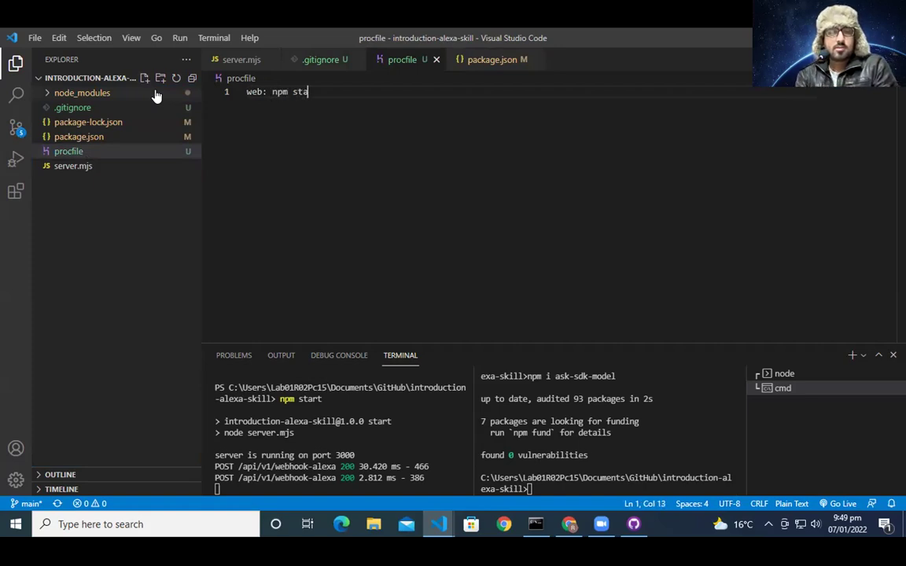
{"action": "type", "text": "rt"}
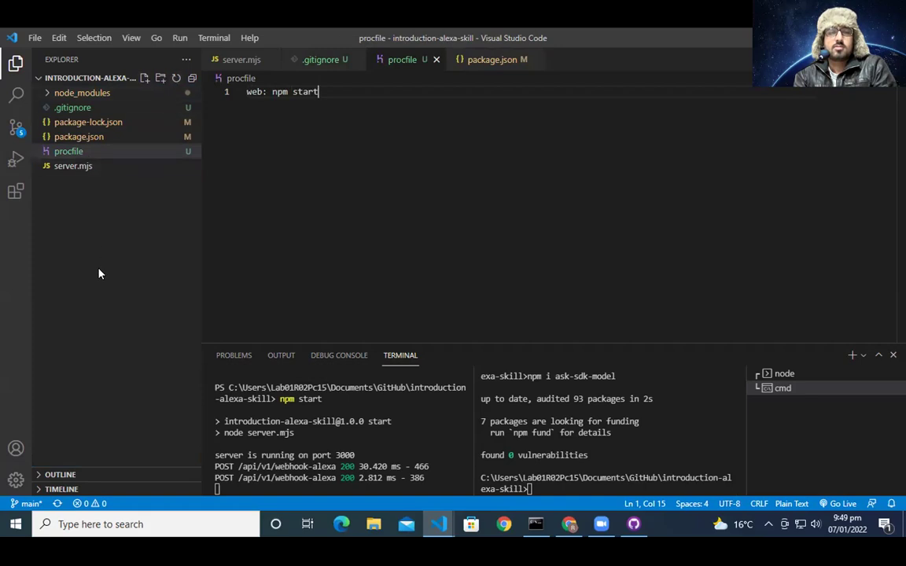
{"action": "left_click", "coordinate": [99, 274]}
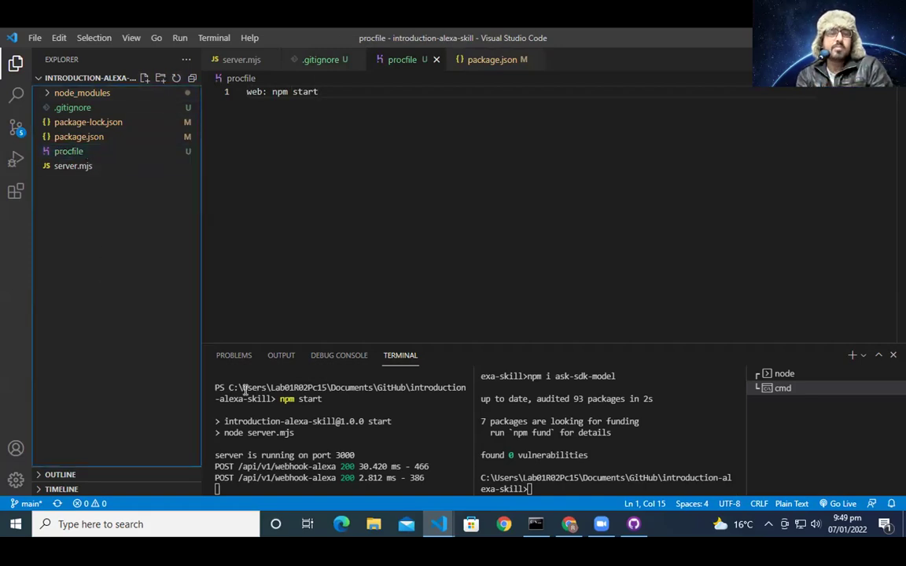
{"action": "left_click", "coordinate": [601, 527]}
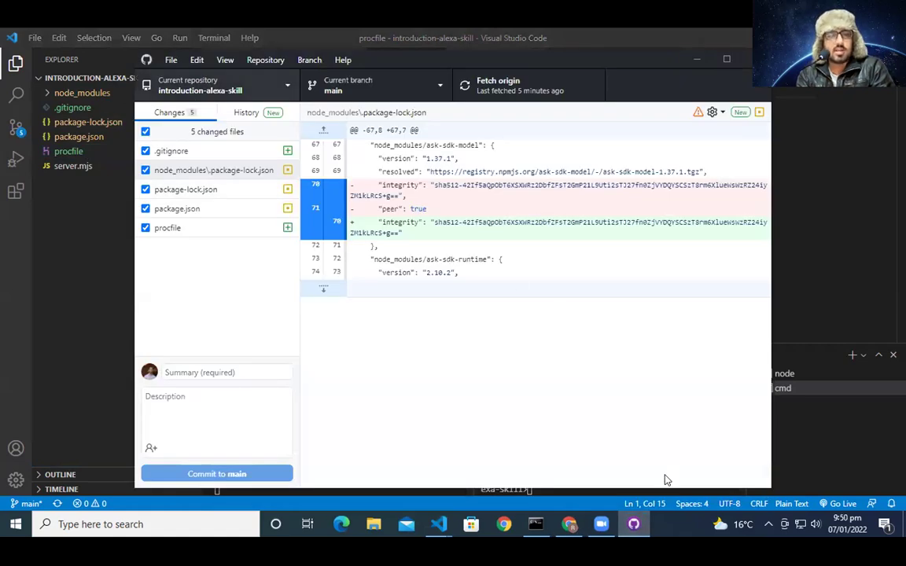
{"action": "left_click", "coordinate": [573, 525]}
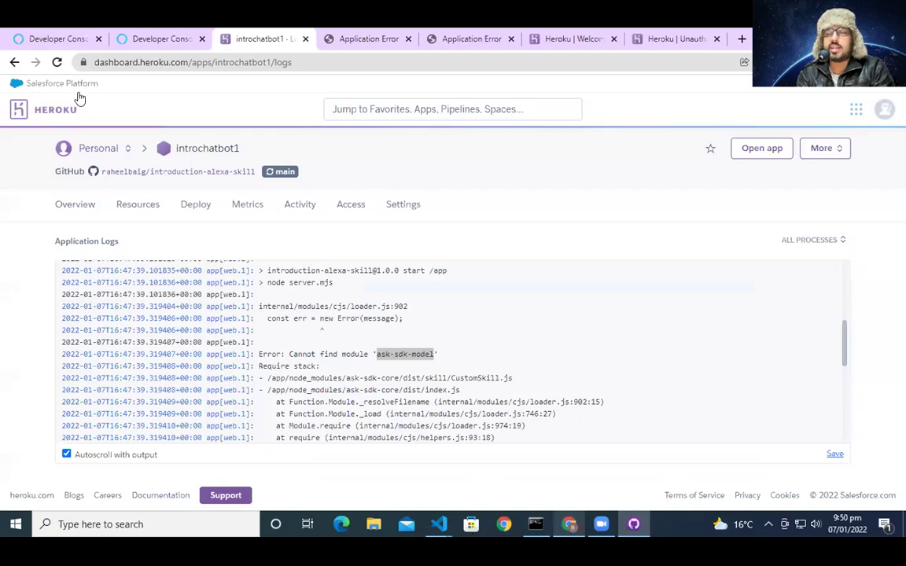
{"action": "key", "text": "alt+Tab"}
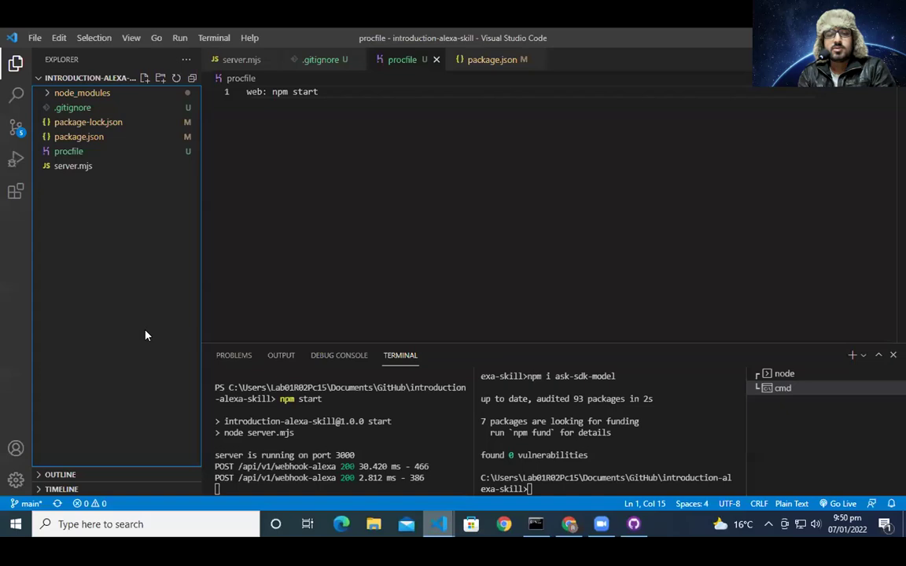
Step: Delete the node_modules folder permanently after approving the administrator permission prompt
{"action": "key", "text": "Right"}
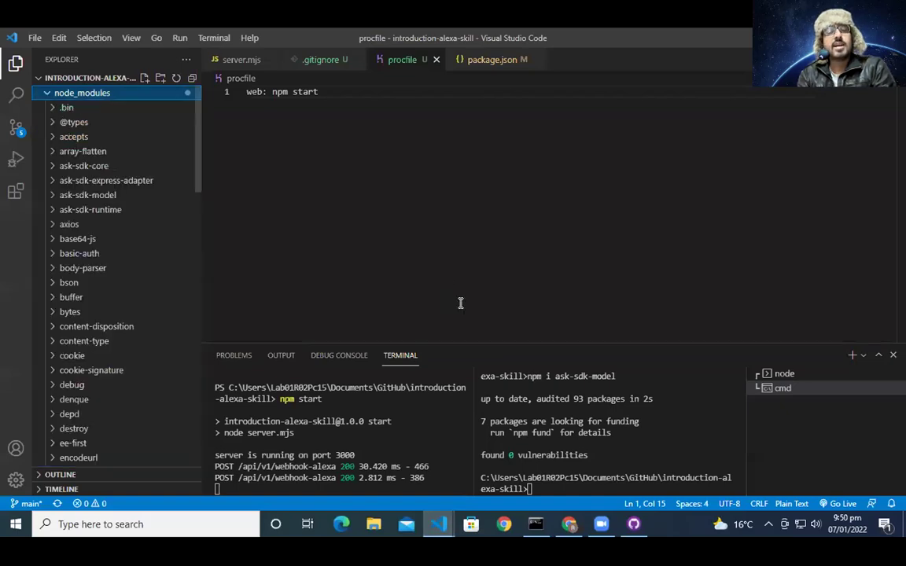
{"action": "key", "text": "Delete"}
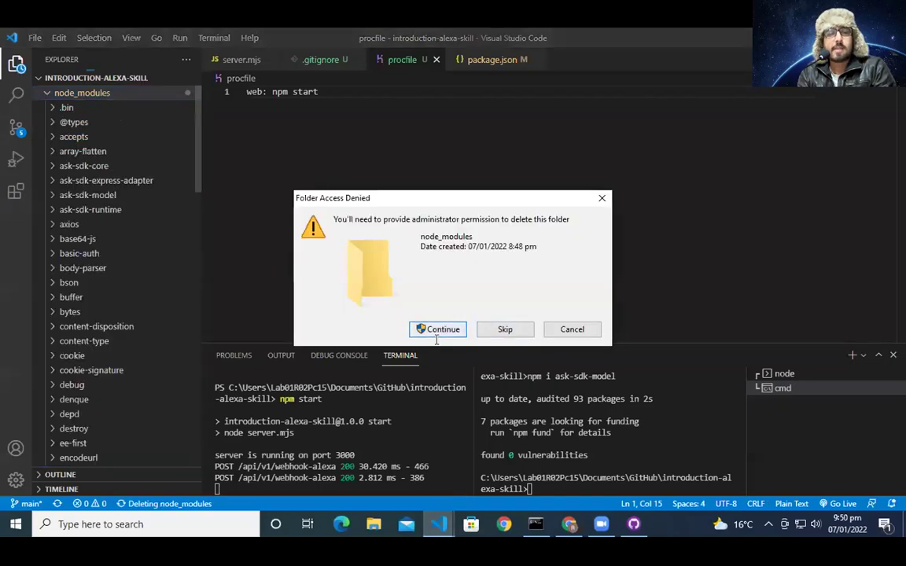
{"action": "left_click", "coordinate": [437, 331]}
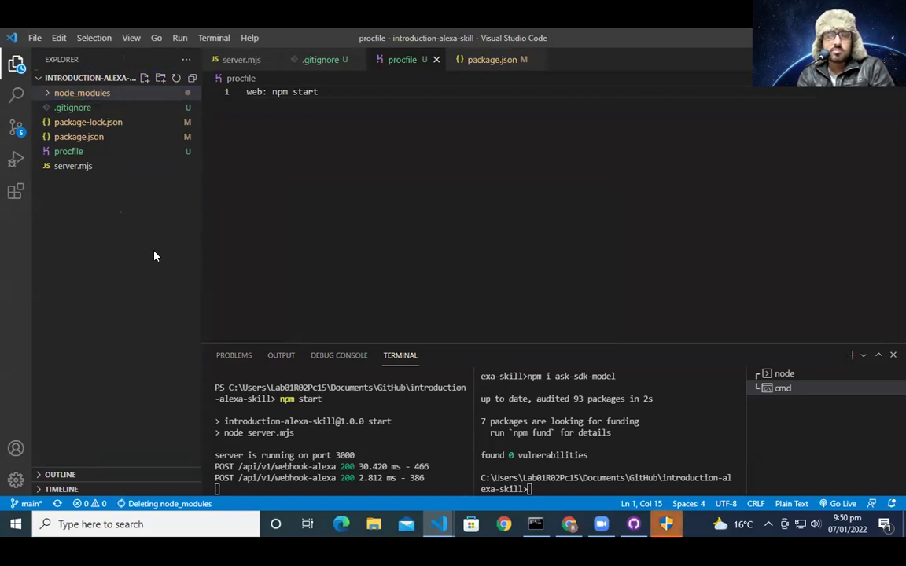
{"action": "left_click", "coordinate": [671, 537]}
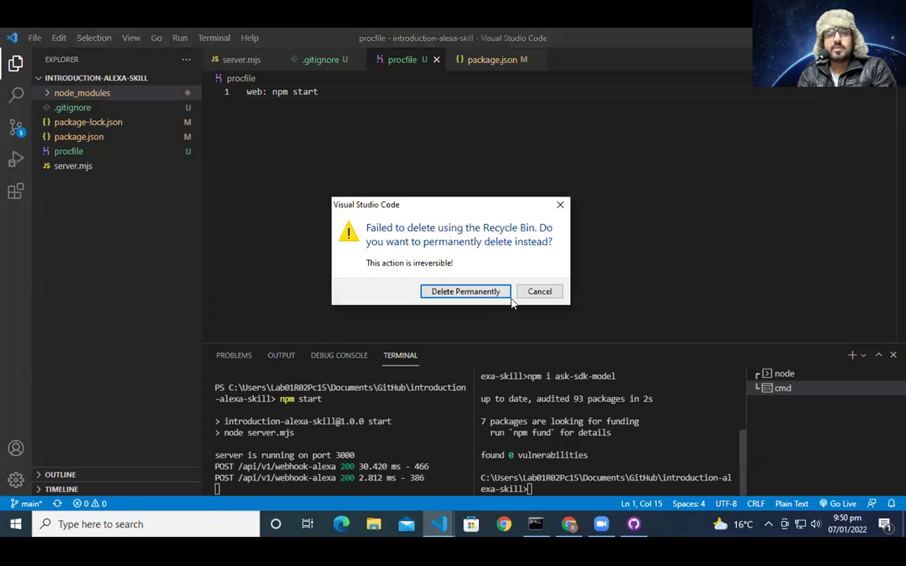
{"action": "left_click", "coordinate": [455, 291]}
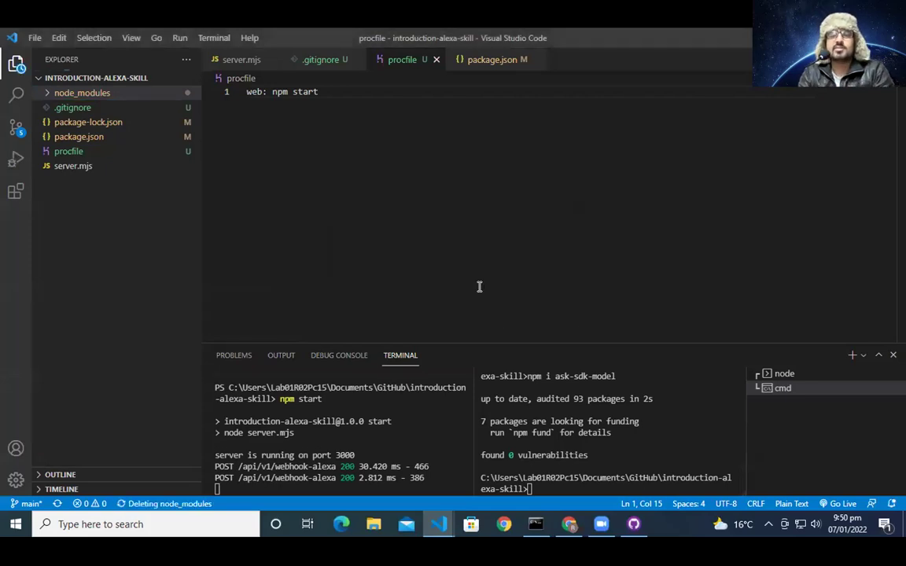
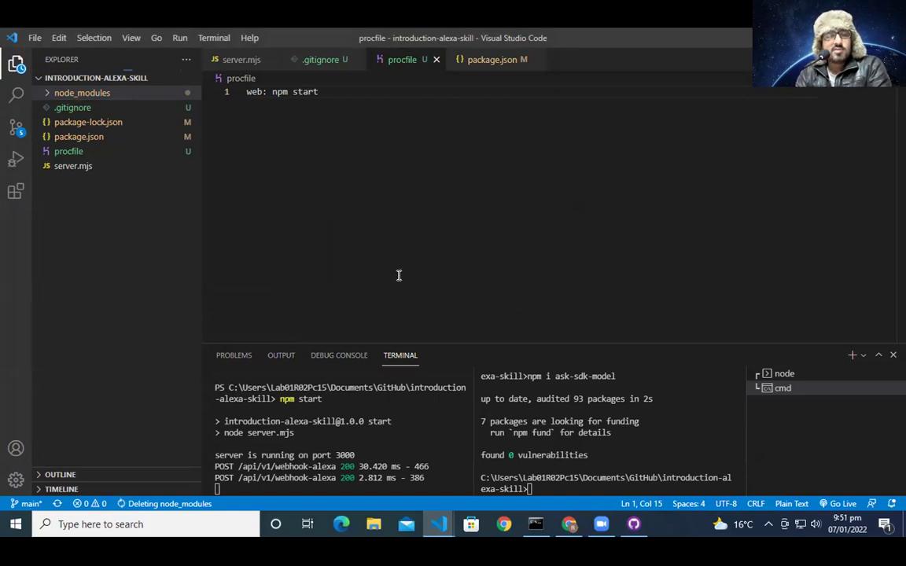
Step: Delete the node_modules folder to the Recycle Bin and approve the administrator permission prompt
{"action": "left_click", "coordinate": [157, 92]}
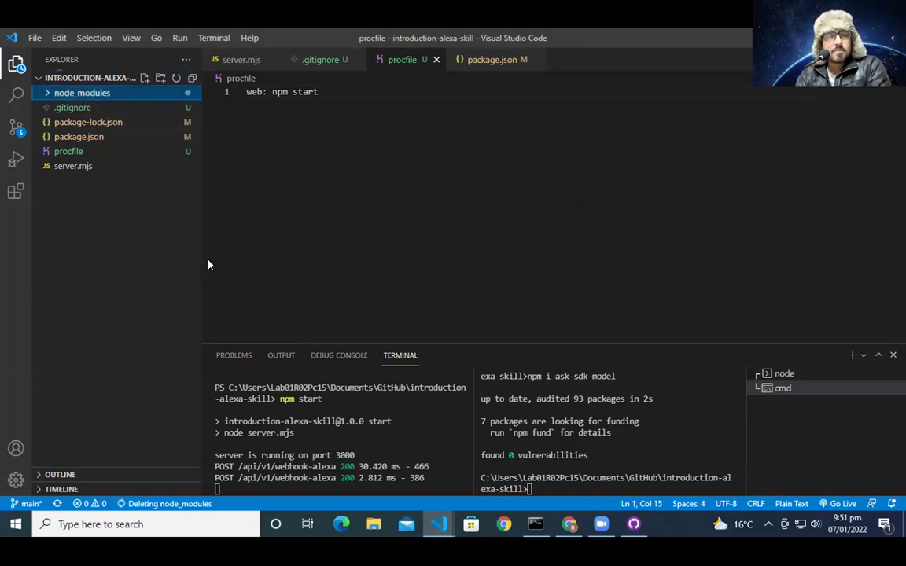
{"action": "right_click", "coordinate": [189, 93]}
{"action": "left_click", "coordinate": [461, 295]}
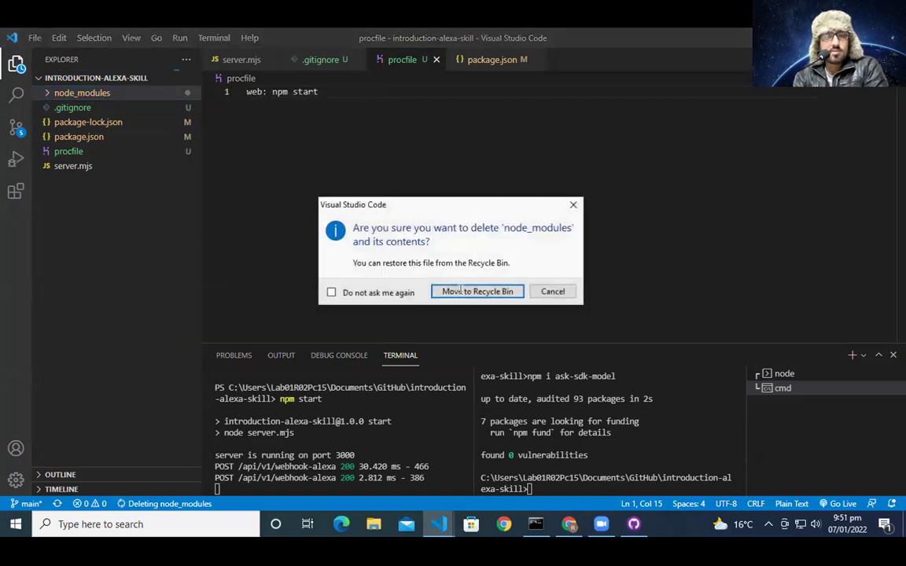
{"action": "left_click", "coordinate": [464, 291]}
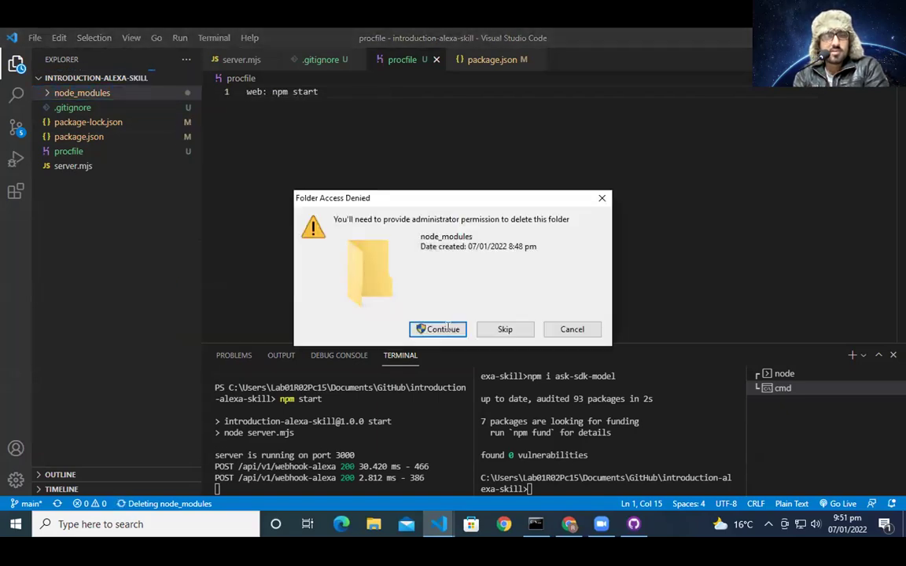
{"action": "left_click", "coordinate": [442, 329]}
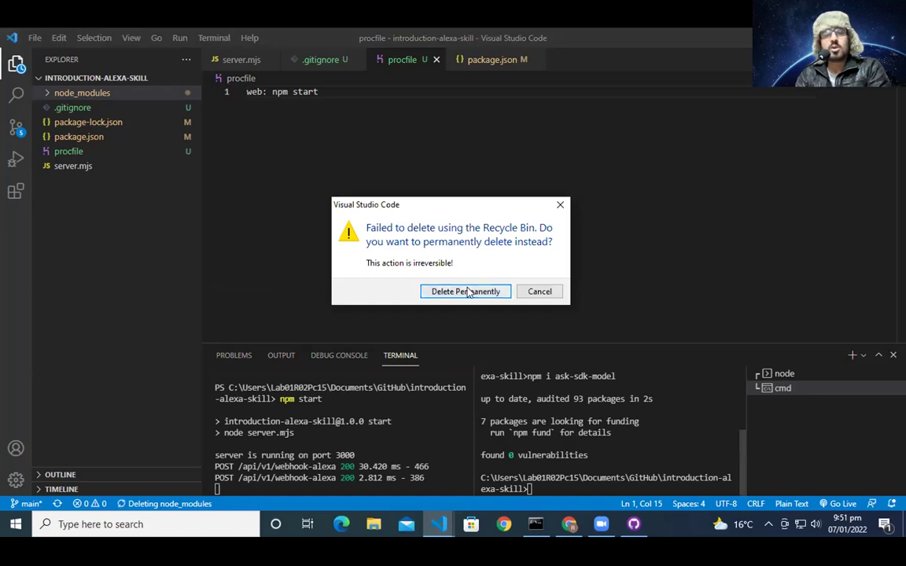
Step: Permanently delete node_modules, then copy its relative path from the VS Code Explorer
{"action": "left_click", "coordinate": [424, 272]}
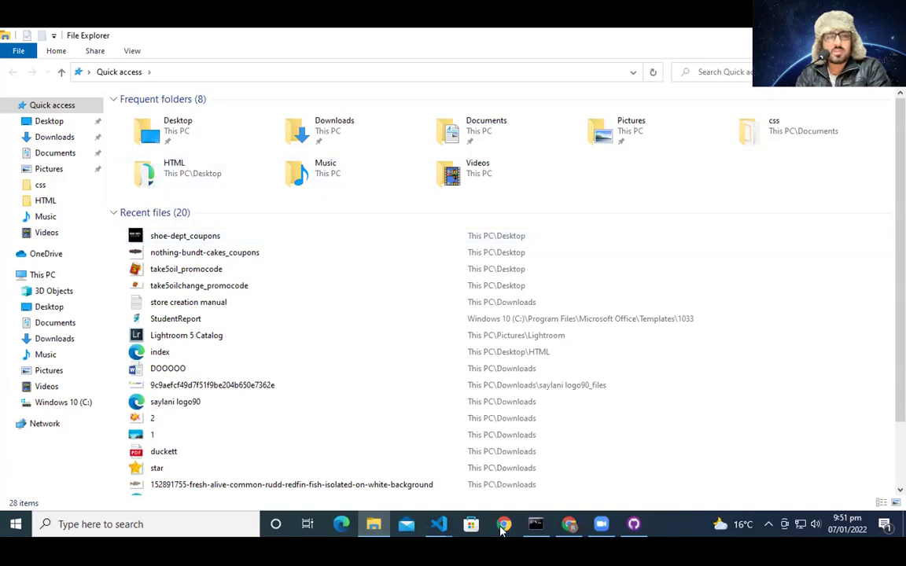
{"action": "left_click", "coordinate": [433, 527]}
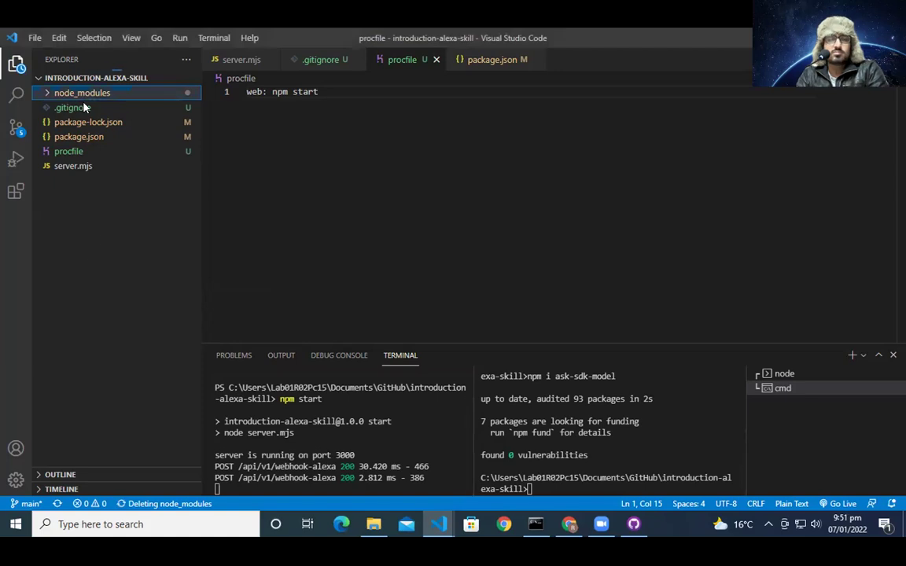
{"action": "right_click", "coordinate": [89, 96]}
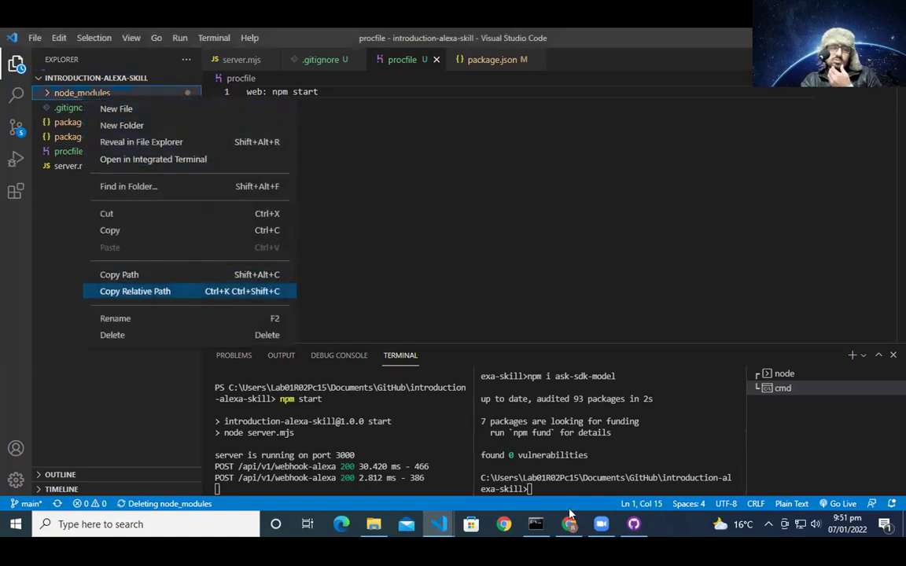
{"action": "left_click", "coordinate": [154, 292]}
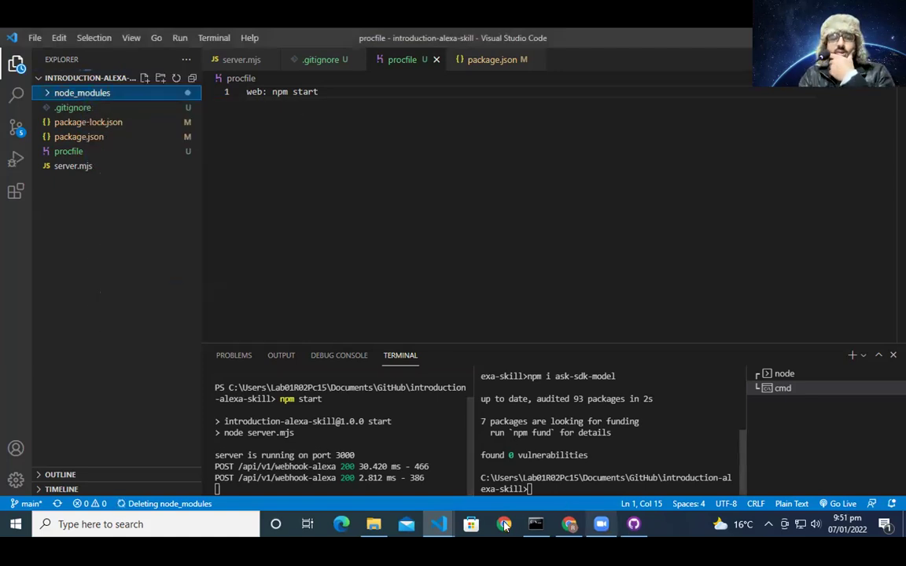
Step: In File Explorer, open the pasted node_modules path, go up to introduction-alexa-skill, then return to procfile in the editor
{"action": "left_click", "coordinate": [374, 524]}
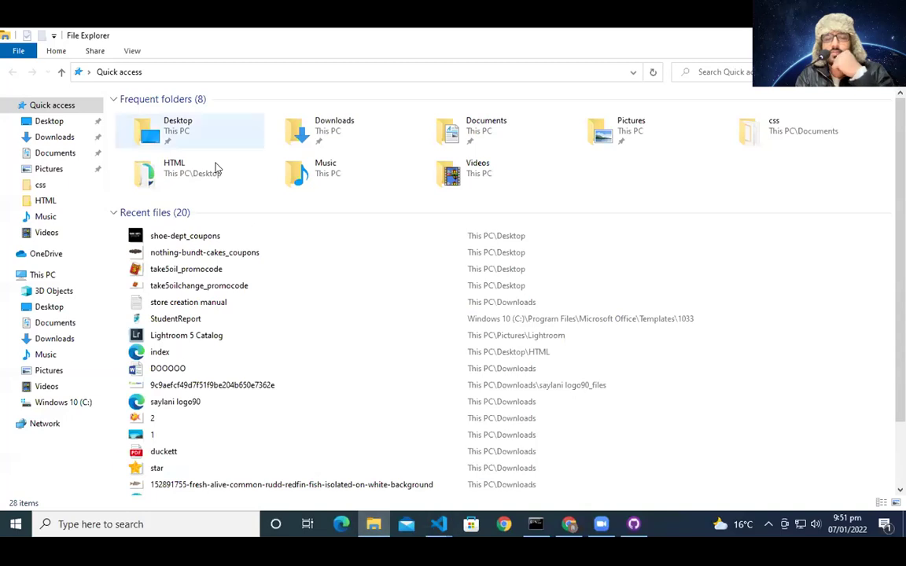
{"action": "left_click", "coordinate": [230, 73]}
{"action": "key", "text": "ctrl+v"}
{"action": "key", "text": "Return"}
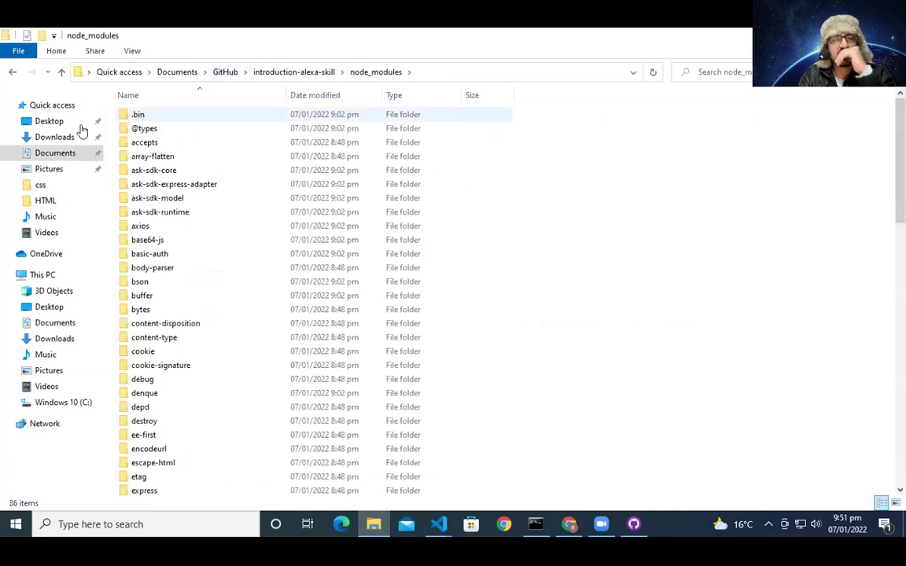
{"action": "key", "text": "alt+Up"}
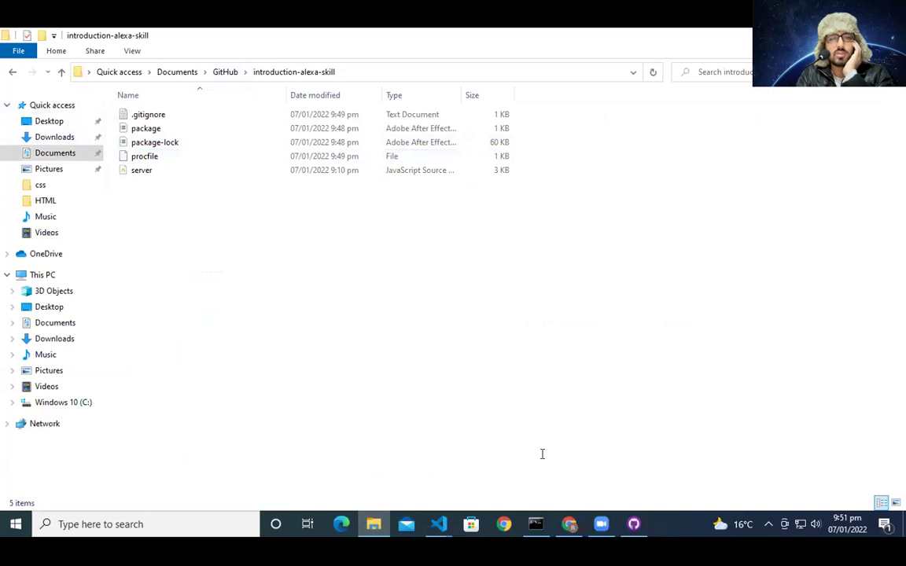
{"action": "key", "text": "super+4"}
{"action": "key", "text": "super+4"}
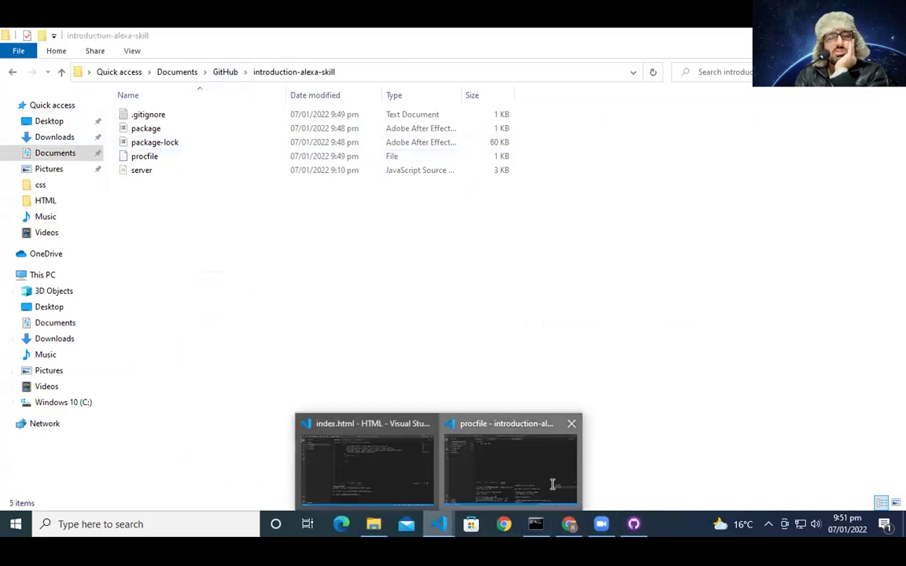
{"action": "left_click", "coordinate": [553, 484]}
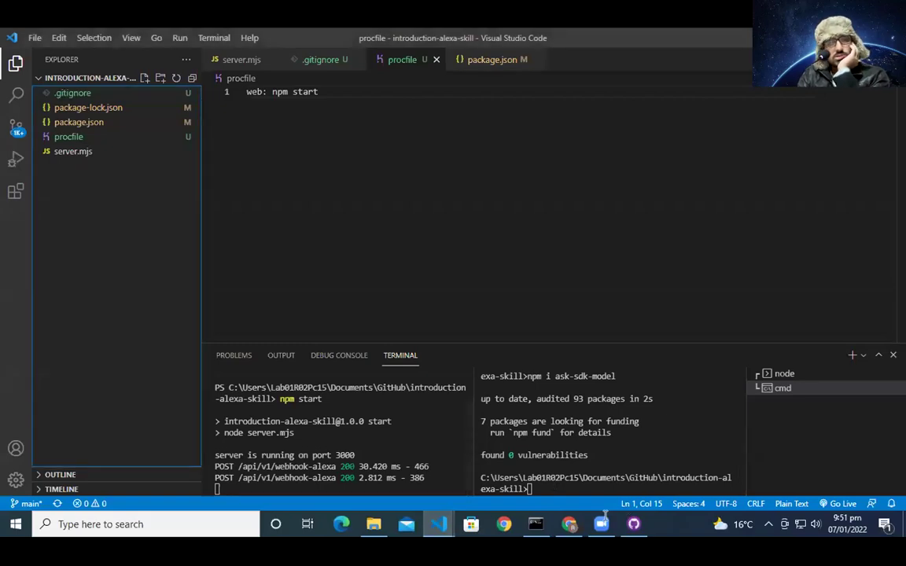
Step: Commit the changes to main in GitHub Desktop with the summary 'update'
{"action": "key", "text": "super+0"}
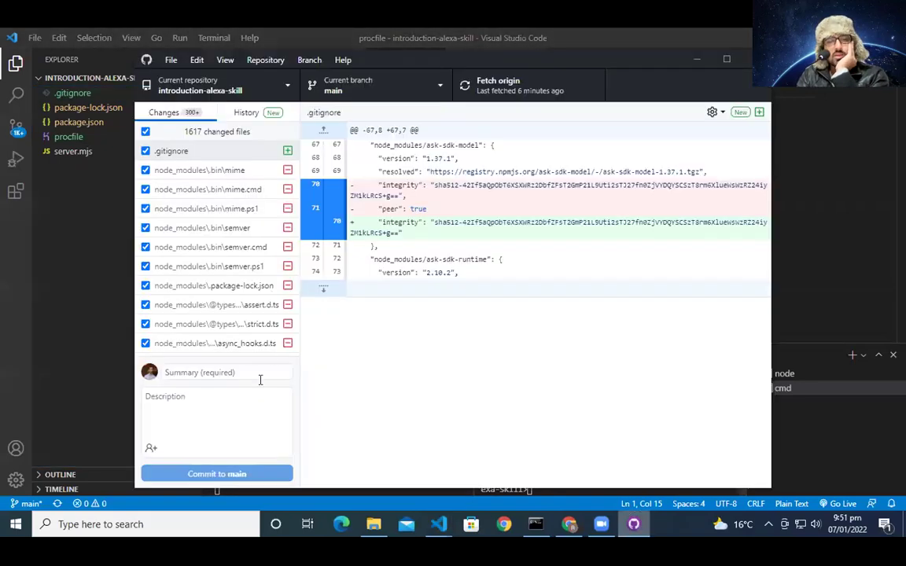
{"action": "left_click", "coordinate": [231, 373]}
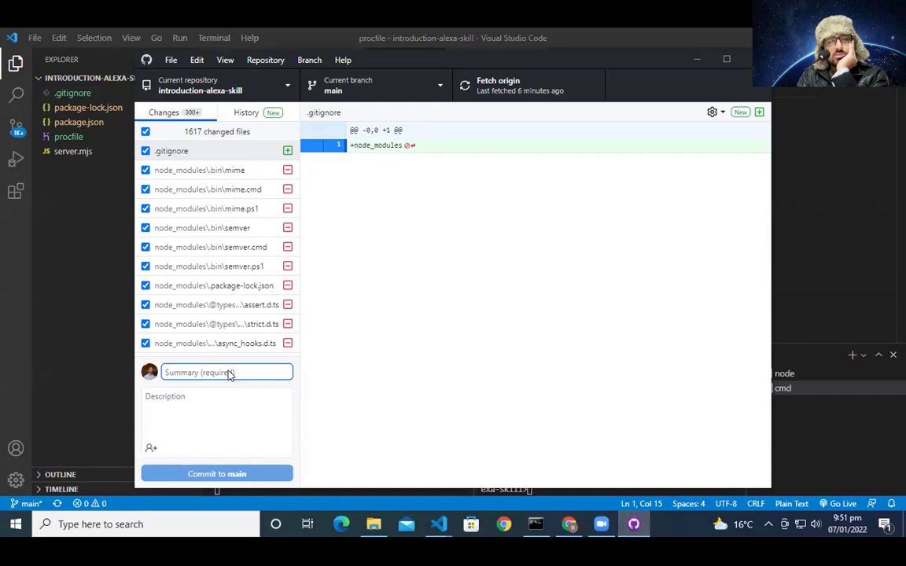
{"action": "type", "text": "update"}
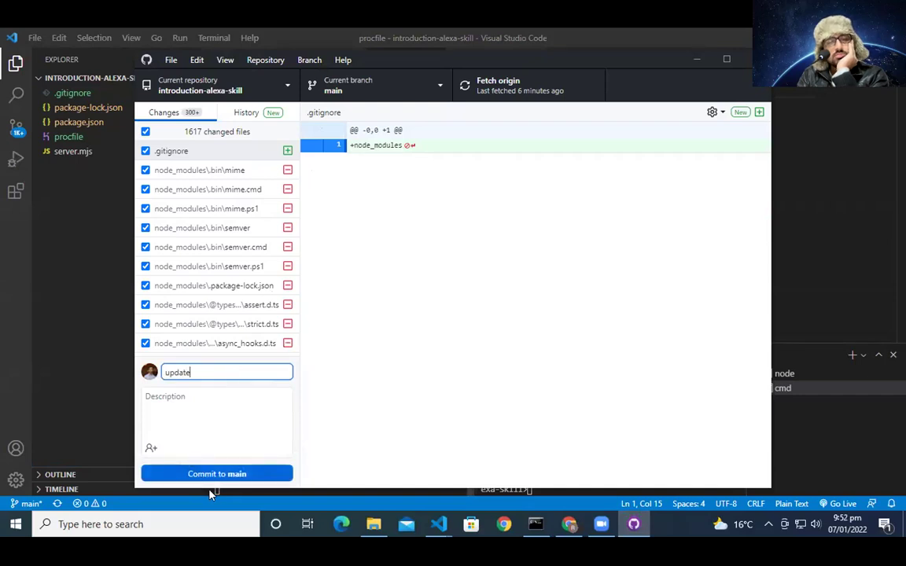
{"action": "left_click", "coordinate": [215, 474]}
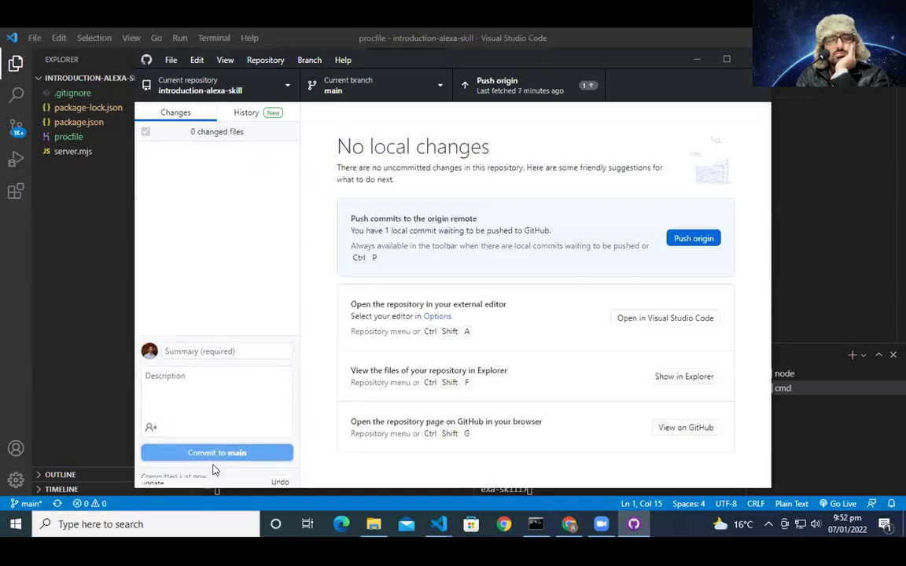
Step: Push the commit to origin and check the introchatbot1 Heroku logs in Chrome
{"action": "key", "text": "ctrl+p"}
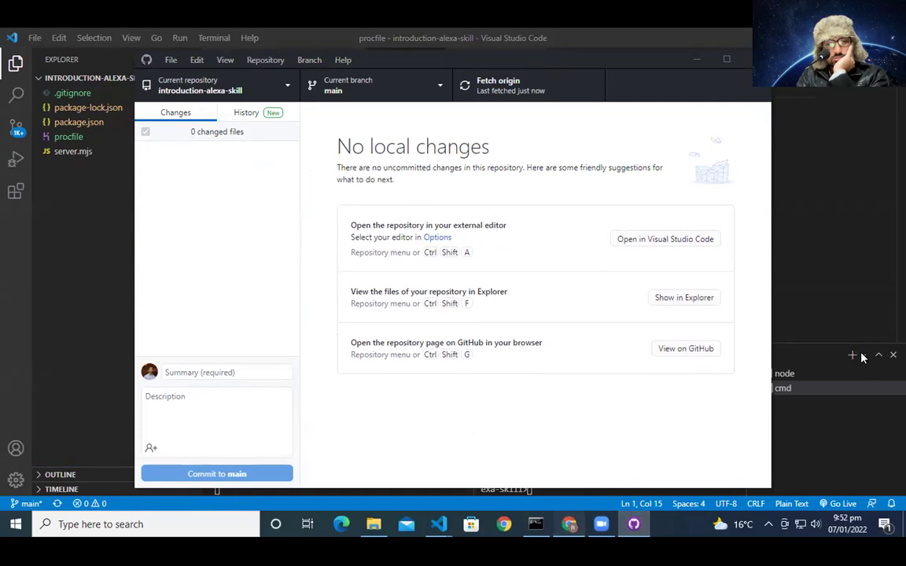
{"action": "key", "text": "alt+Tab"}
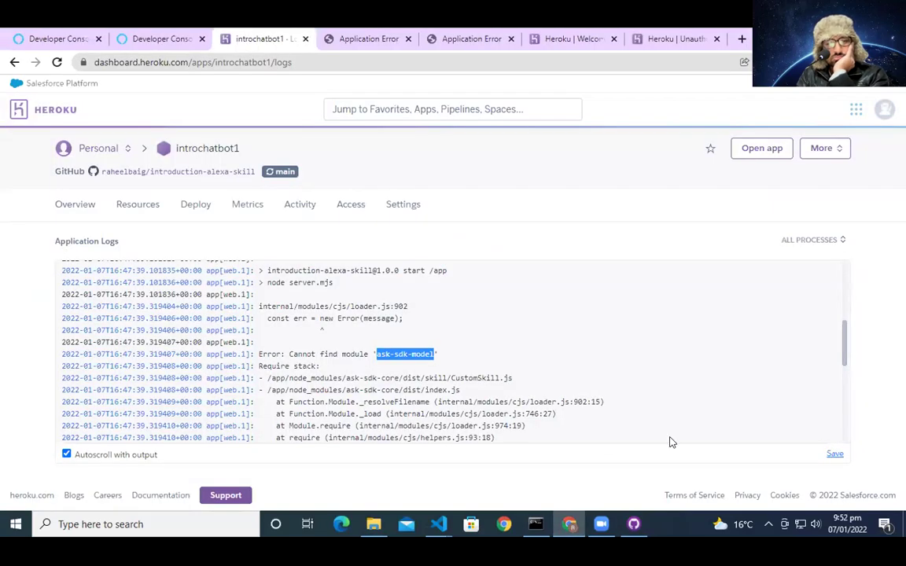
{"action": "scroll", "coordinate": [669, 437], "scroll_direction": "down", "scroll_amount": 5}
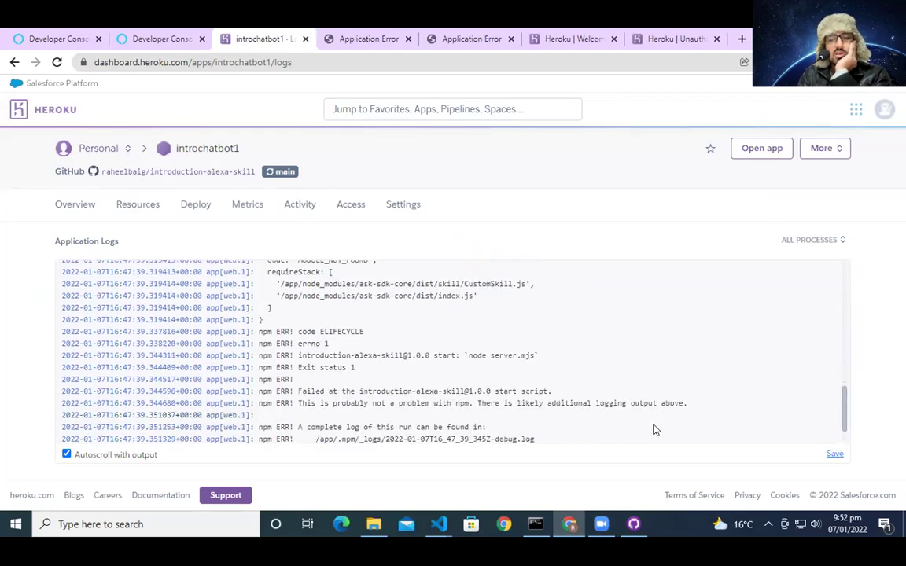